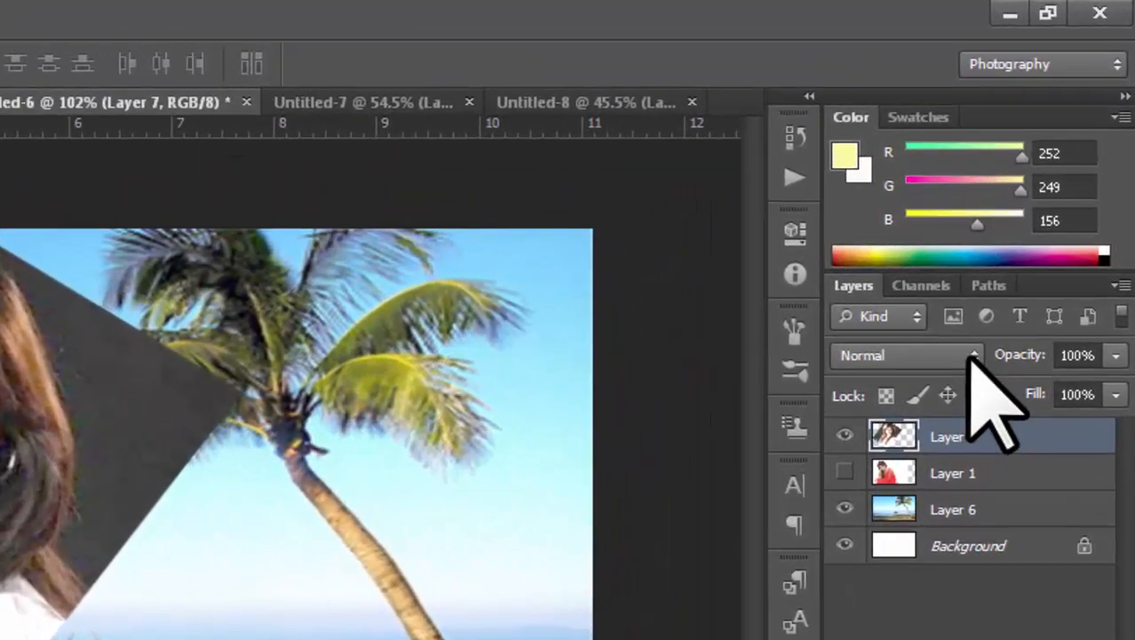
Step: Glance at the Channels and Paths panels, then bring up Layer 7's blend-mode list
{"action": "left_click", "coordinate": [1038, 210]}
{"action": "left_click", "coordinate": [1021, 364]}
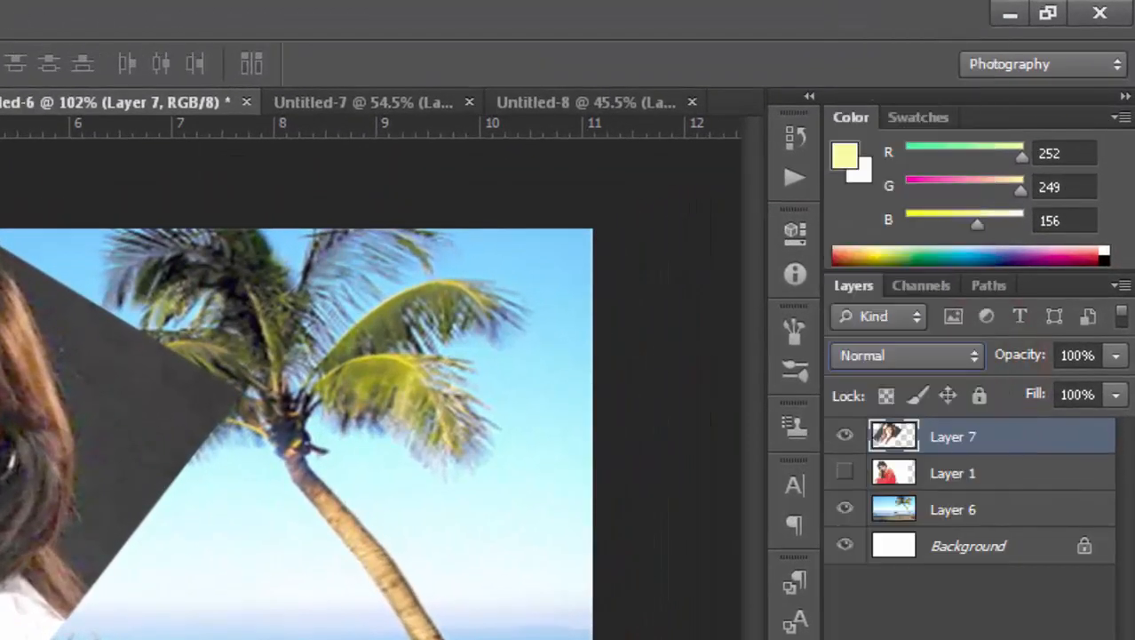
{"action": "left_click", "coordinate": [921, 286]}
{"action": "left_click", "coordinate": [986, 285]}
{"action": "left_click", "coordinate": [854, 285]}
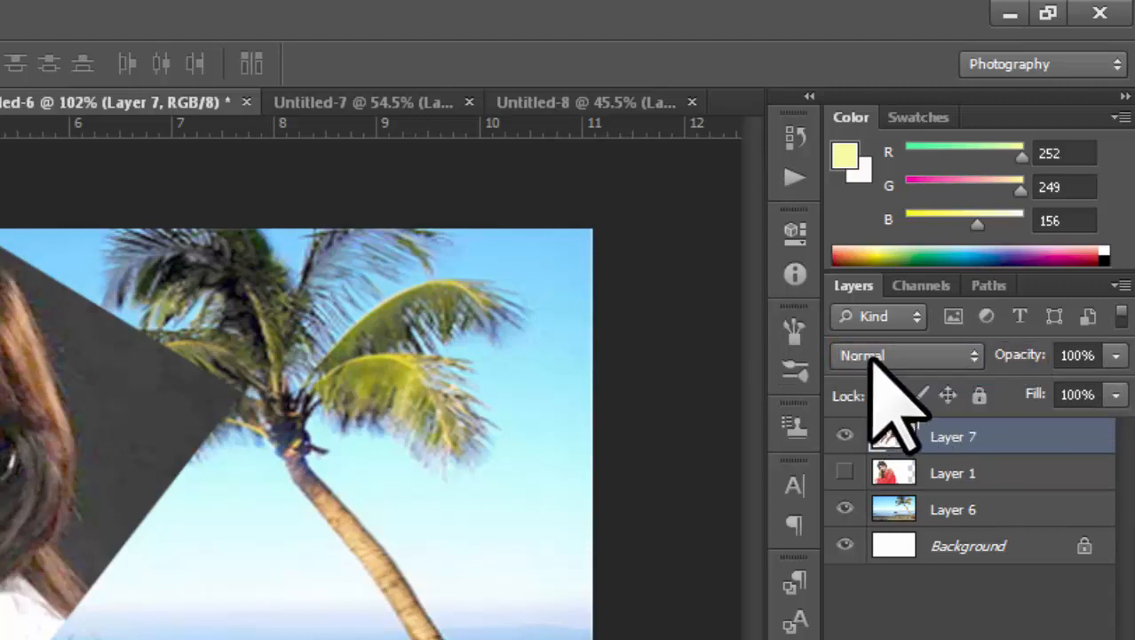
{"action": "left_click", "coordinate": [975, 355]}
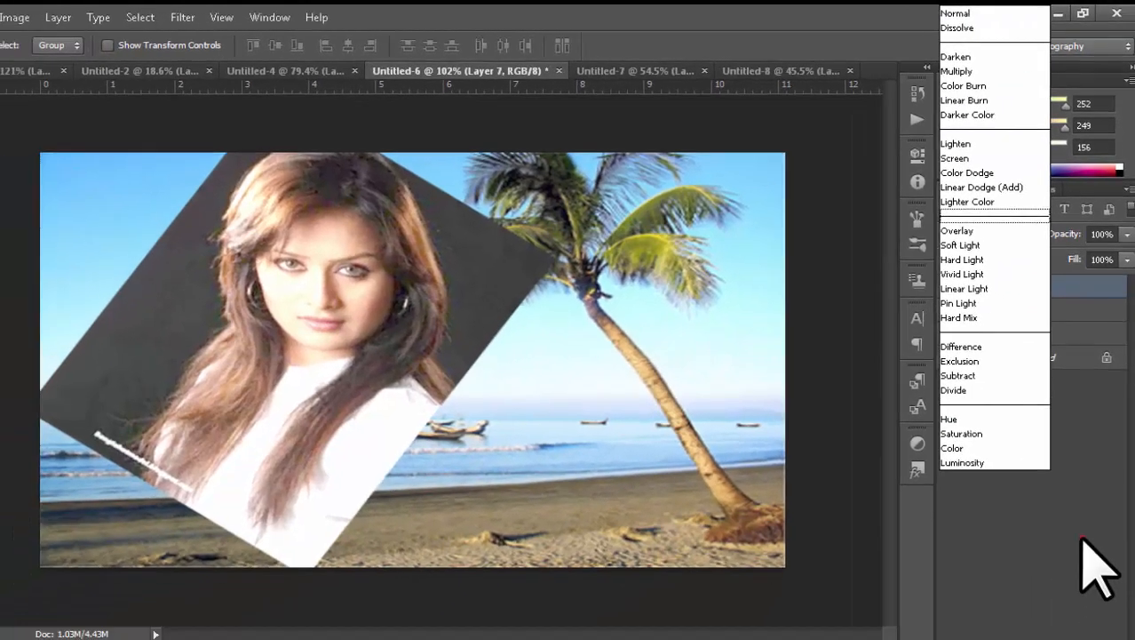
Step: Keep Layer 7 at Normal, check its visibility, and drag the portrait lower and right
{"action": "left_click", "coordinate": [1081, 622]}
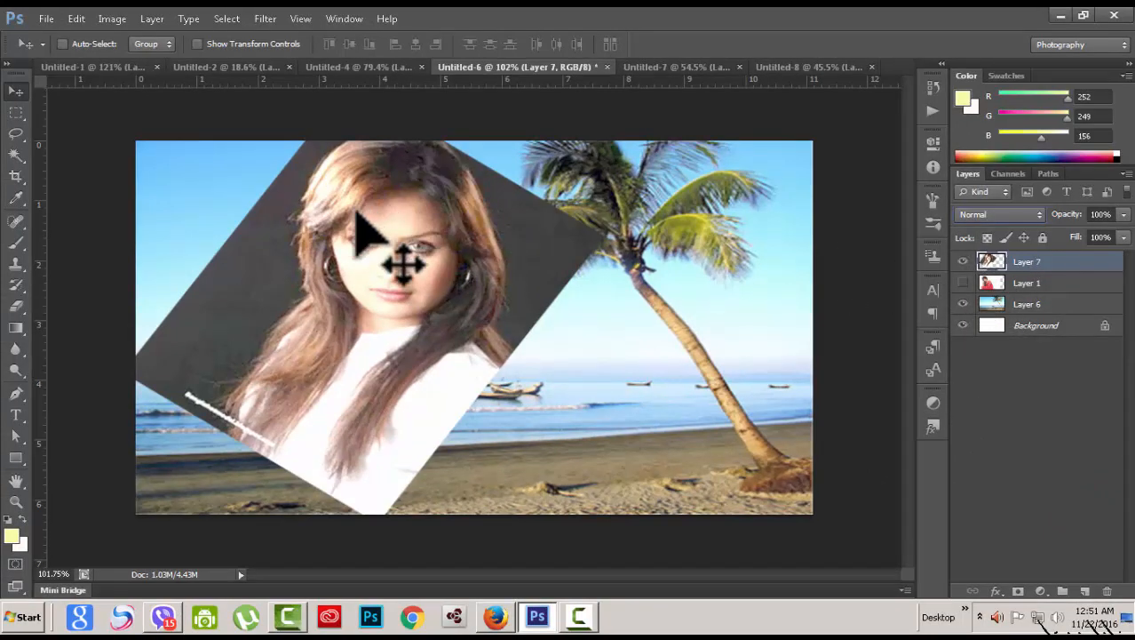
{"action": "left_click", "coordinate": [963, 261]}
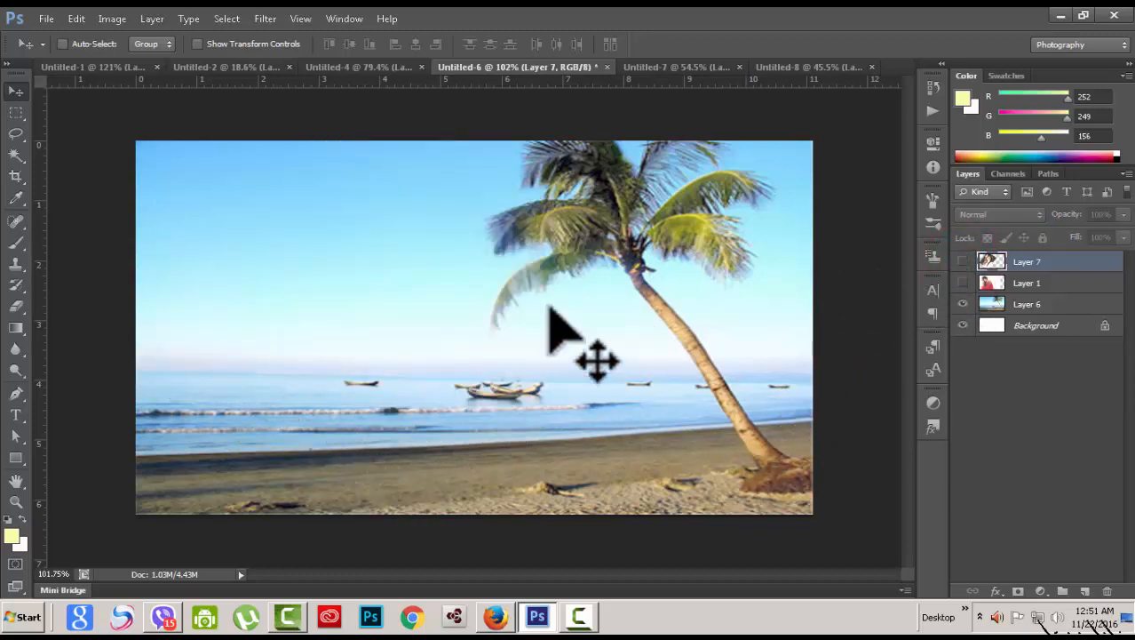
{"action": "left_click", "coordinate": [963, 261]}
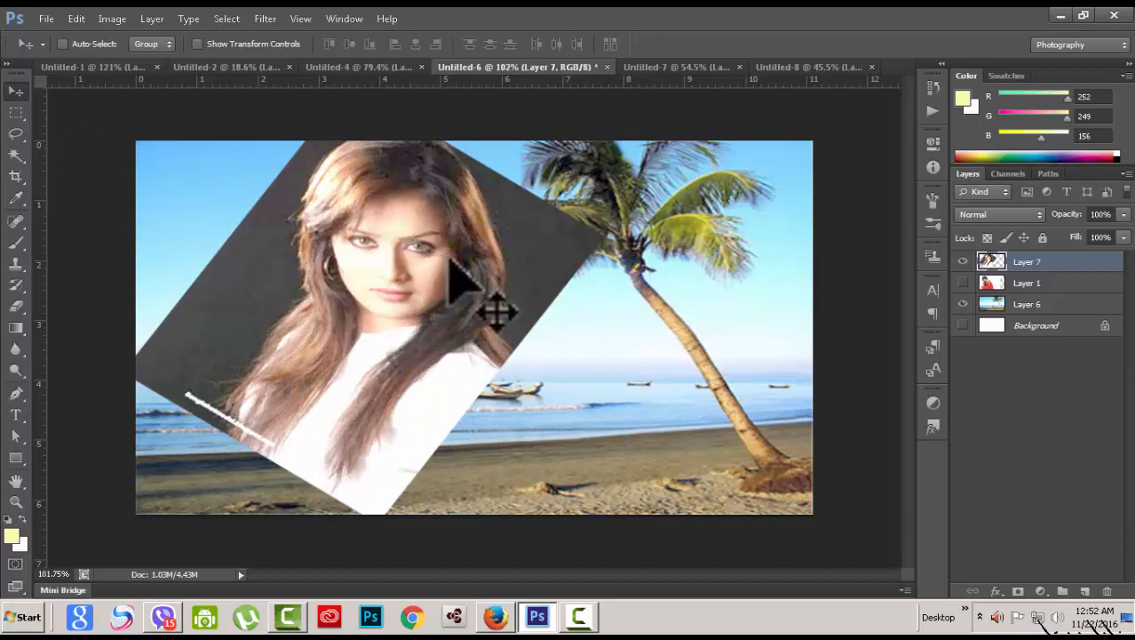
{"action": "left_click_drag", "start_coordinate": [385, 229], "coordinate": [463, 278]}
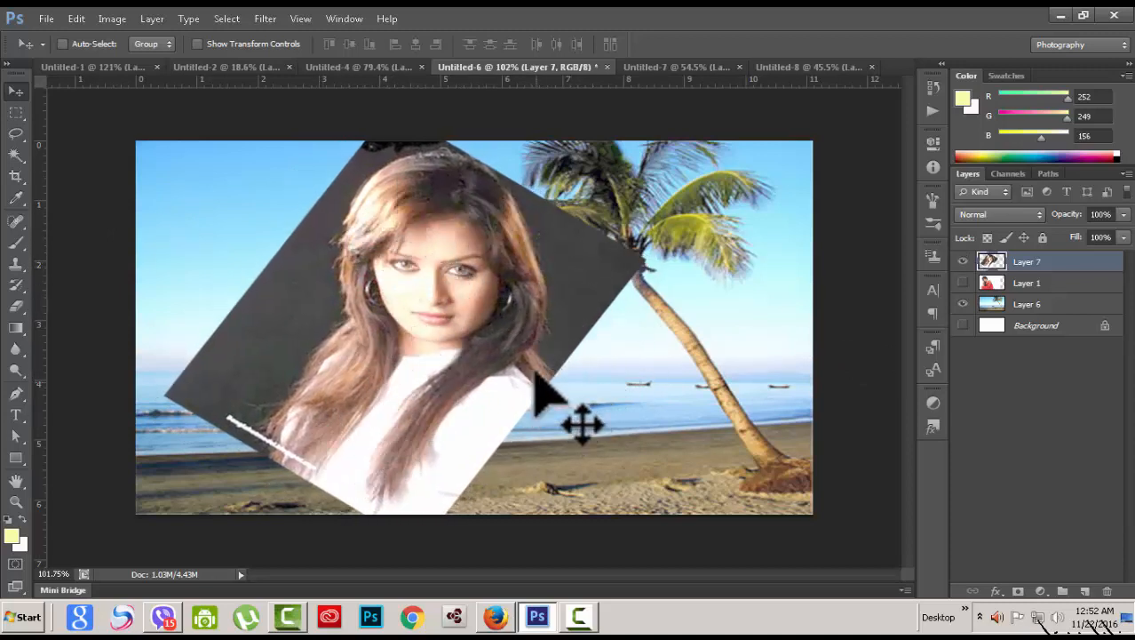
{"action": "left_click_drag", "start_coordinate": [494, 252], "coordinate": [435, 247]}
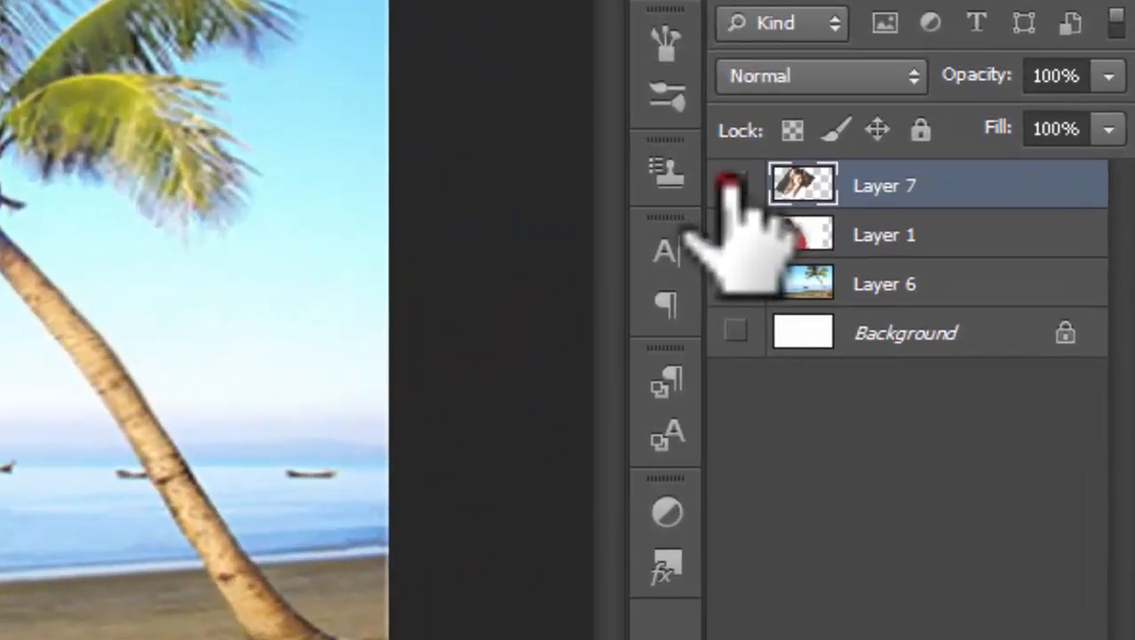
Step: Toggle Layer 7 and Layer 6 visibility off and on to compare them
{"action": "left_click", "coordinate": [963, 261]}
{"action": "left_click", "coordinate": [736, 183]}
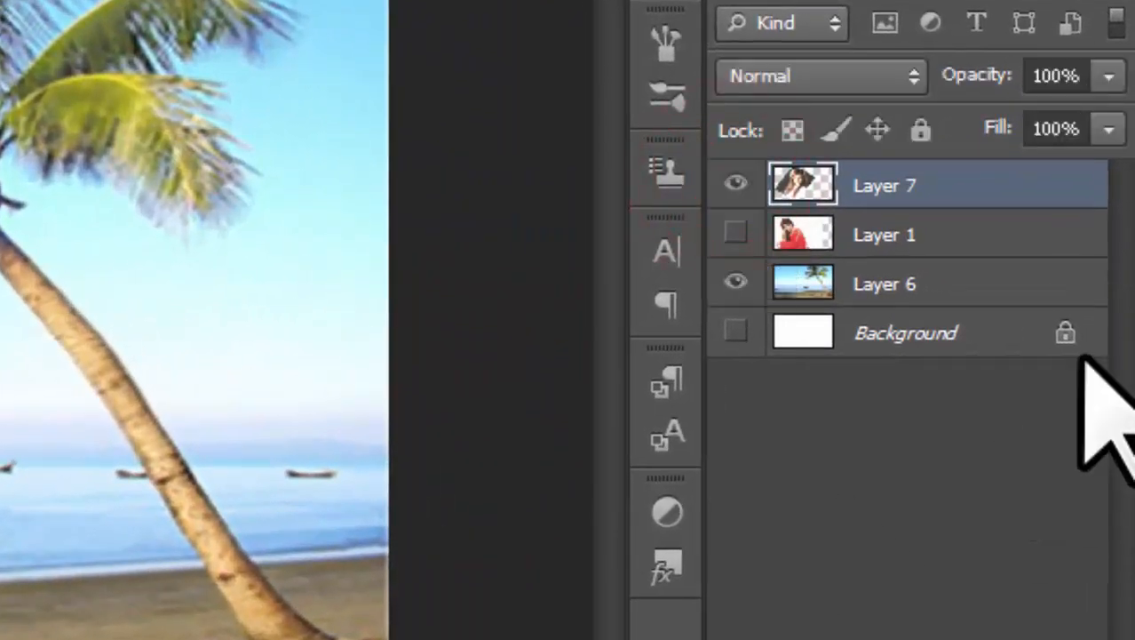
{"action": "left_click", "coordinate": [963, 282]}
{"action": "left_click", "coordinate": [735, 282]}
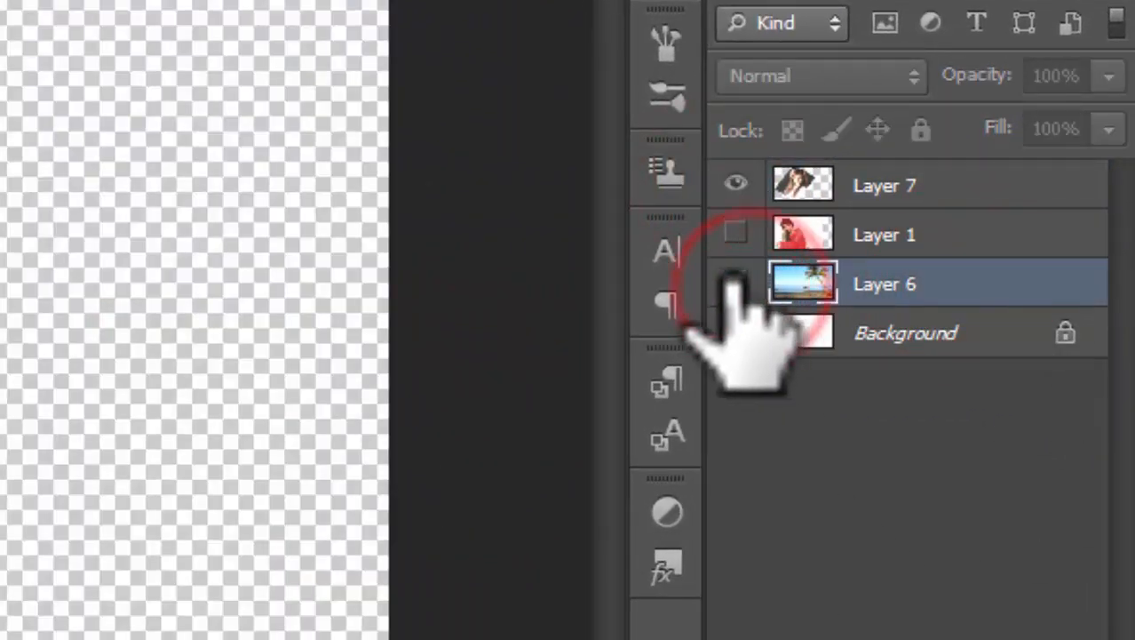
{"action": "left_click", "coordinate": [735, 283]}
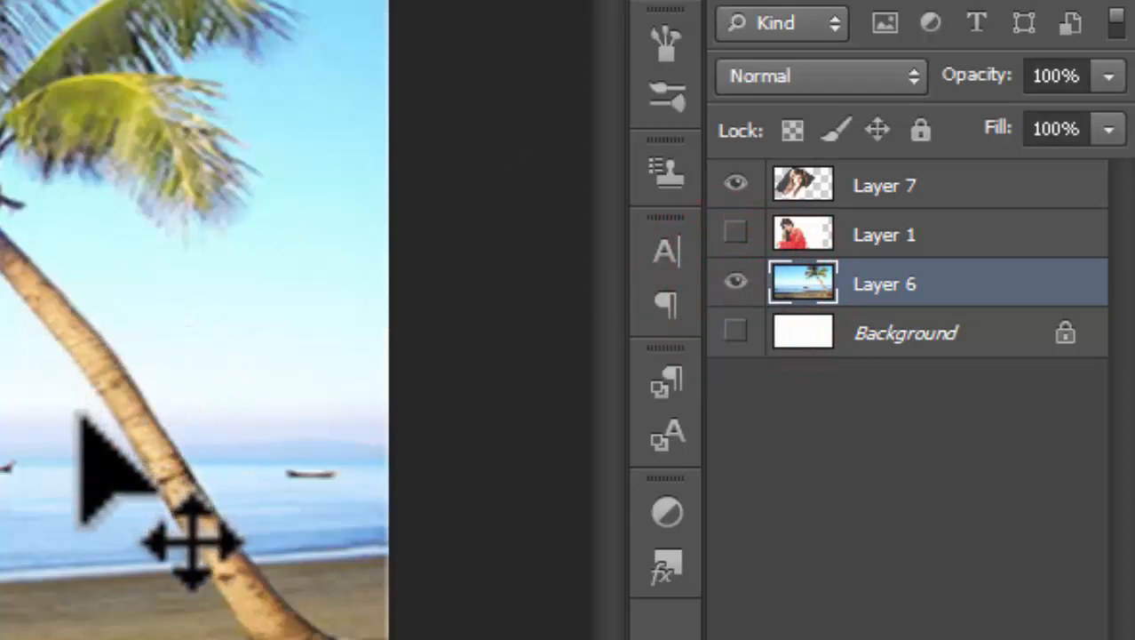
{"action": "left_click", "coordinate": [736, 283]}
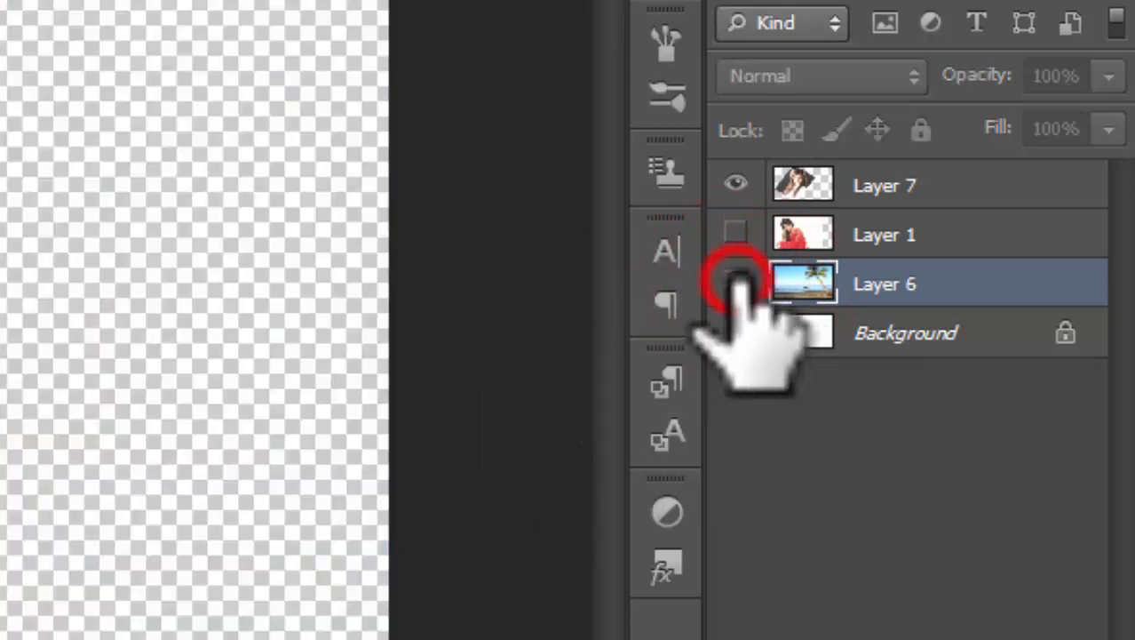
{"action": "left_click", "coordinate": [735, 282]}
Step: Select Layer 7, check its visibility, and bring up its blend-mode list
{"action": "left_click", "coordinate": [965, 183]}
{"action": "left_click", "coordinate": [736, 183]}
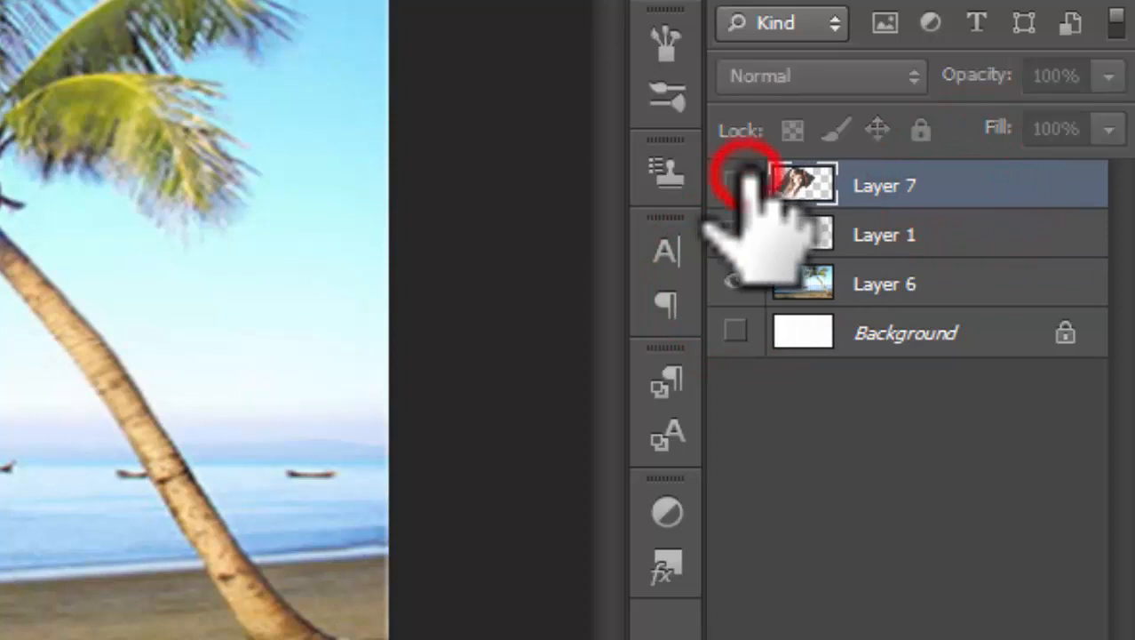
{"action": "left_click", "coordinate": [735, 183]}
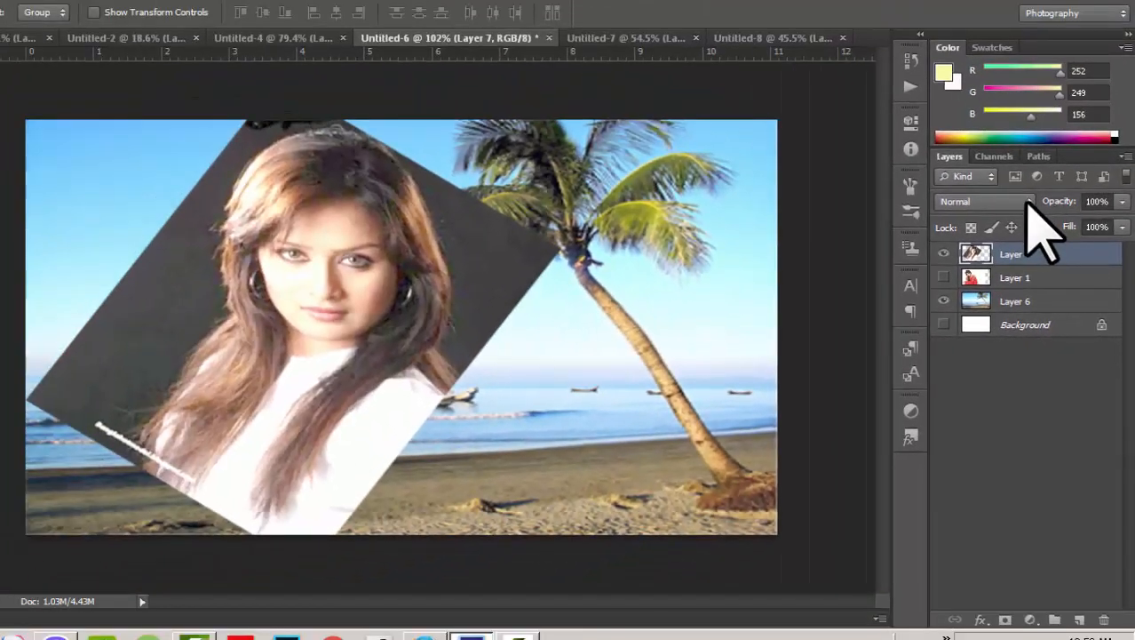
{"action": "left_click", "coordinate": [1028, 202]}
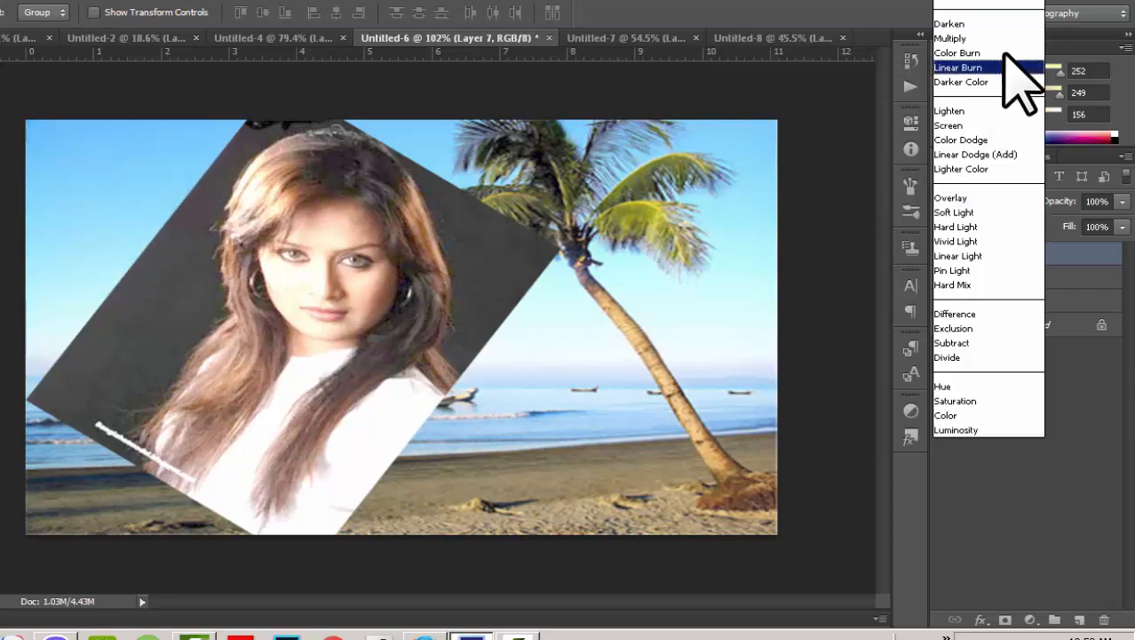
Step: Set Layer 7 to Lighten blend mode and shift the ghosted portrait up-left
{"action": "left_click", "coordinate": [974, 112]}
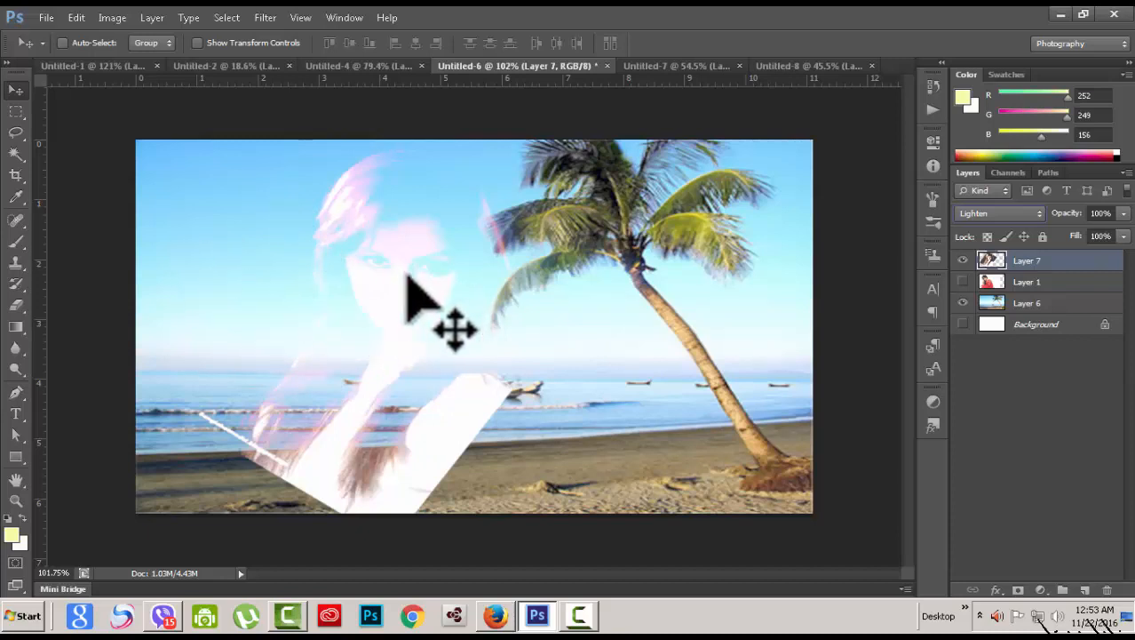
{"action": "left_click_drag", "start_coordinate": [403, 283], "coordinate": [376, 253]}
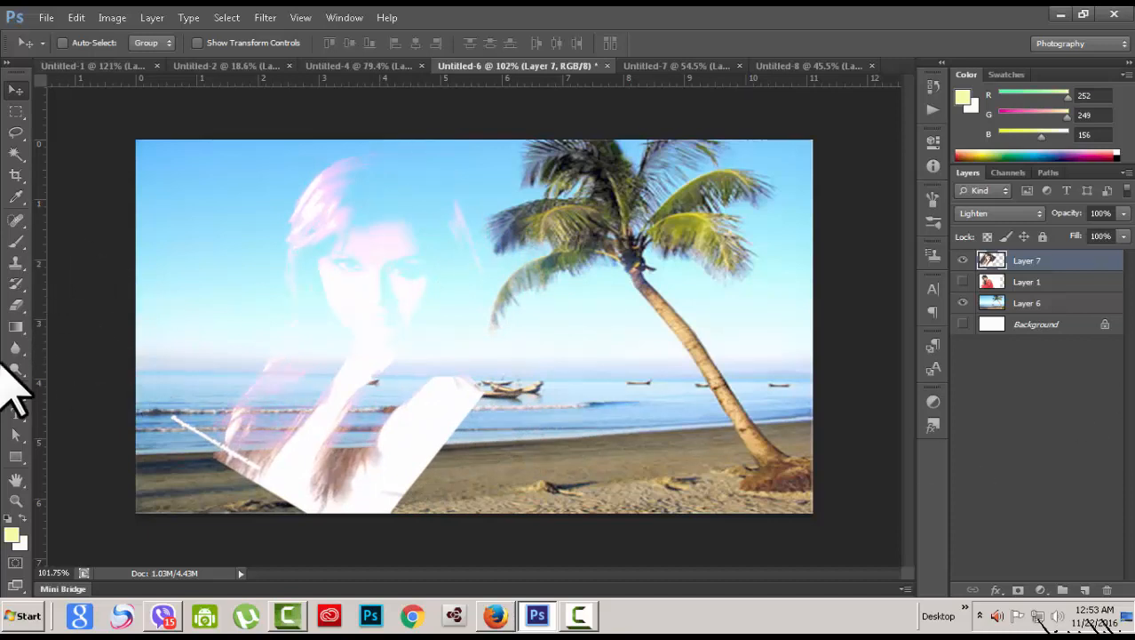
{"action": "left_click", "coordinate": [16, 306]}
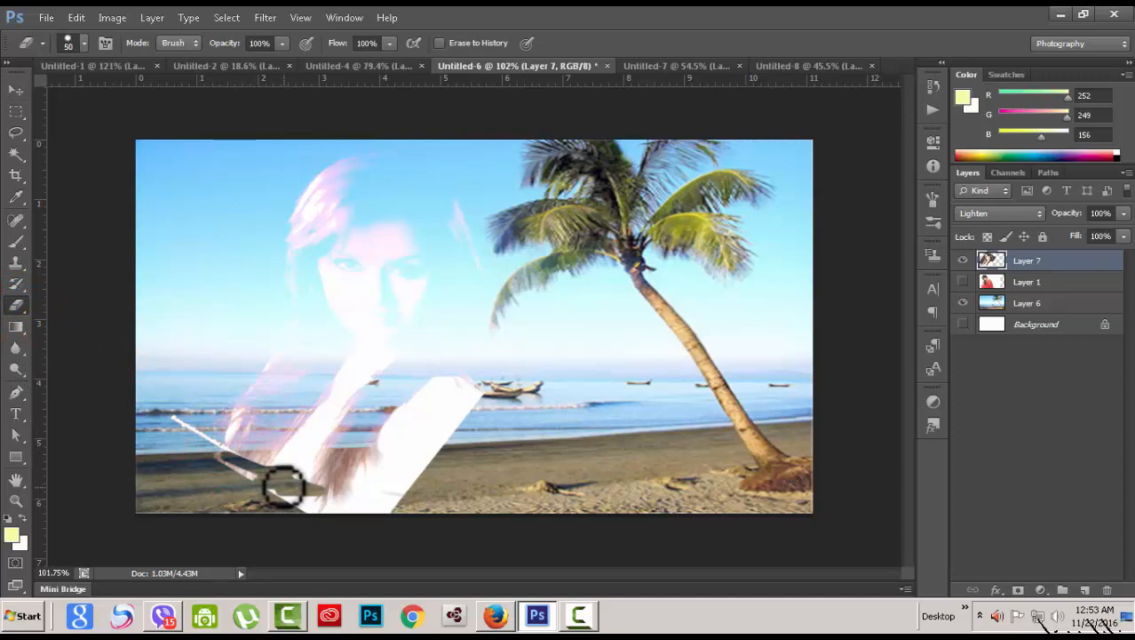
Step: Erase the white paper at the portrait's lower edge, using 53% then 100% eraser opacity
{"action": "mouse_move", "coordinate": [172, 416]}
{"action": "left_mouse_down"}
{"action": "mouse_move", "coordinate": [232, 479]}
{"action": "mouse_move", "coordinate": [257, 487]}
{"action": "mouse_move", "coordinate": [251, 449]}
{"action": "mouse_move", "coordinate": [350, 466]}
{"action": "mouse_move", "coordinate": [368, 496]}
{"action": "mouse_move", "coordinate": [346, 491]}
{"action": "left_mouse_up"}
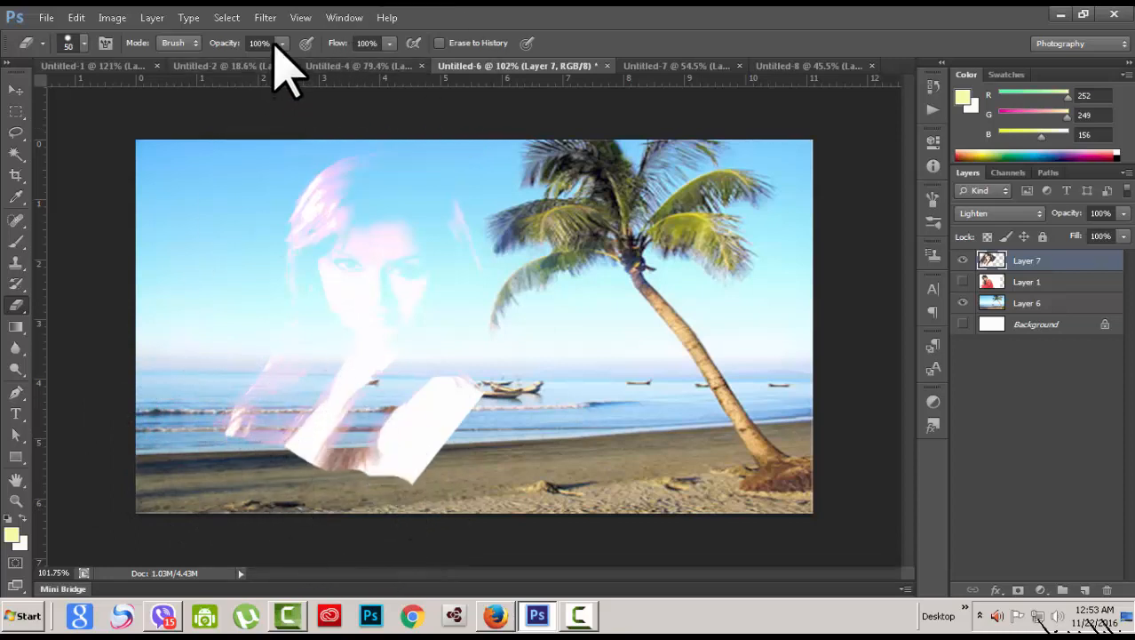
{"action": "left_click_drag", "start_coordinate": [245, 61], "coordinate": [240, 60]}
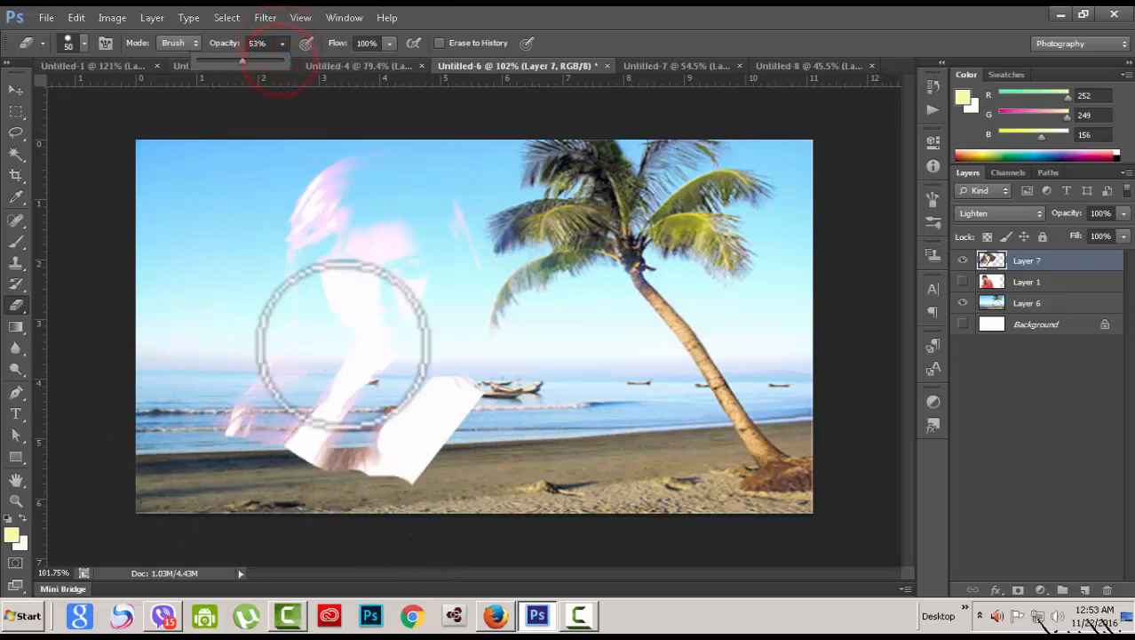
{"action": "mouse_move", "coordinate": [256, 456]}
{"action": "left_mouse_down"}
{"action": "mouse_move", "coordinate": [360, 473]}
{"action": "mouse_move", "coordinate": [368, 484]}
{"action": "mouse_move", "coordinate": [330, 461]}
{"action": "mouse_move", "coordinate": [496, 436]}
{"action": "mouse_move", "coordinate": [342, 481]}
{"action": "left_mouse_up"}
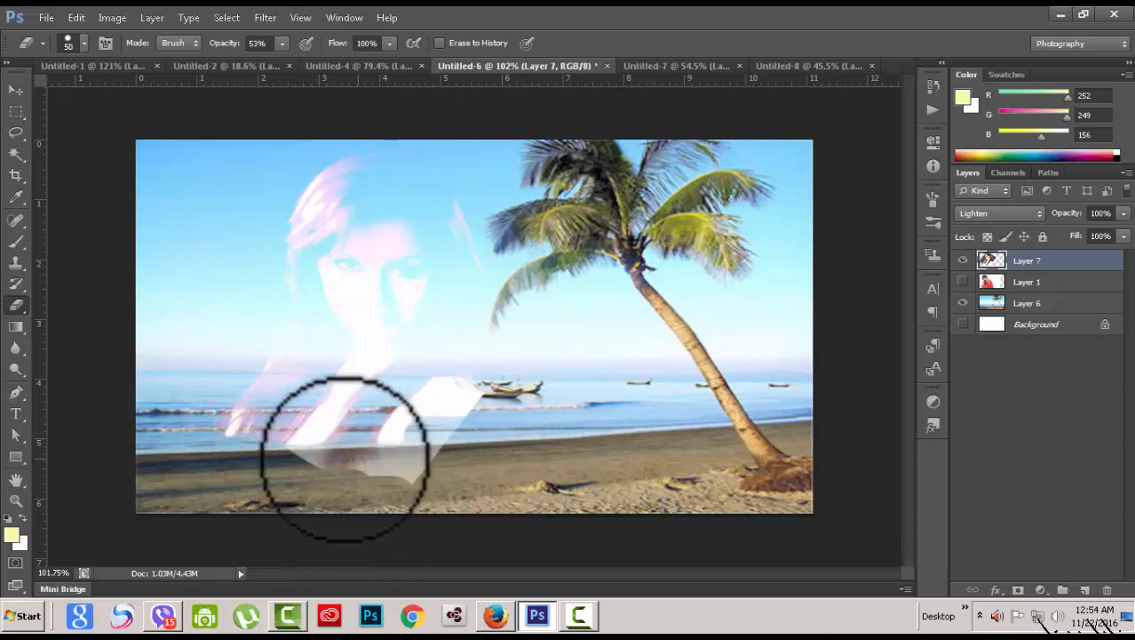
{"action": "left_click_drag", "start_coordinate": [278, 63], "coordinate": [435, 71]}
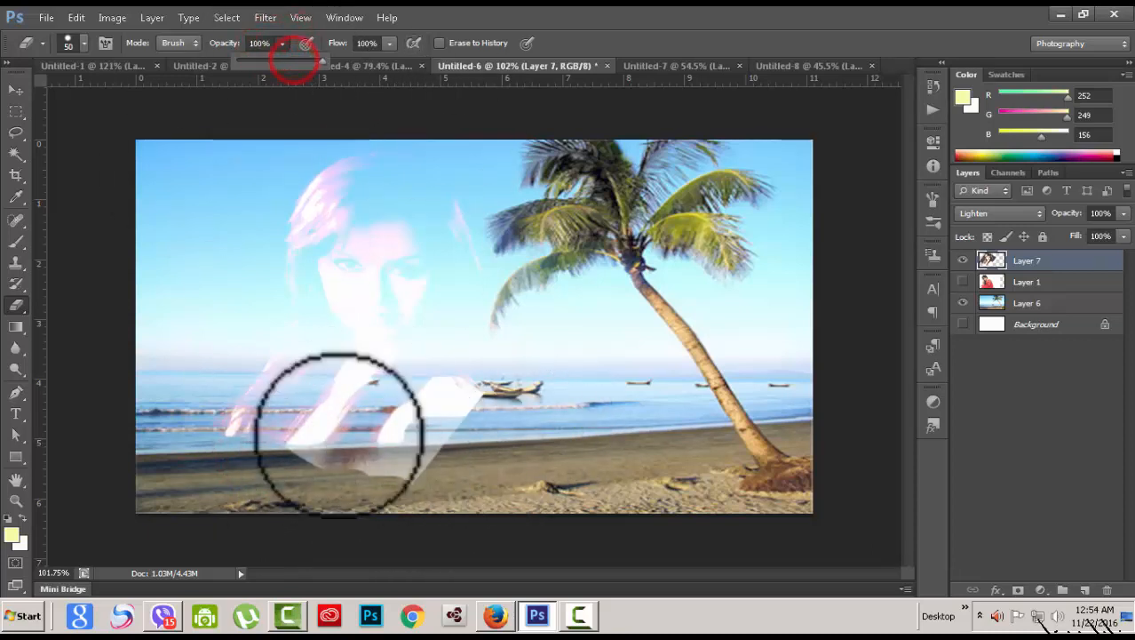
{"action": "mouse_move", "coordinate": [303, 473]}
{"action": "left_mouse_down"}
{"action": "mouse_move", "coordinate": [443, 474]}
{"action": "mouse_move", "coordinate": [434, 464]}
{"action": "left_mouse_up"}
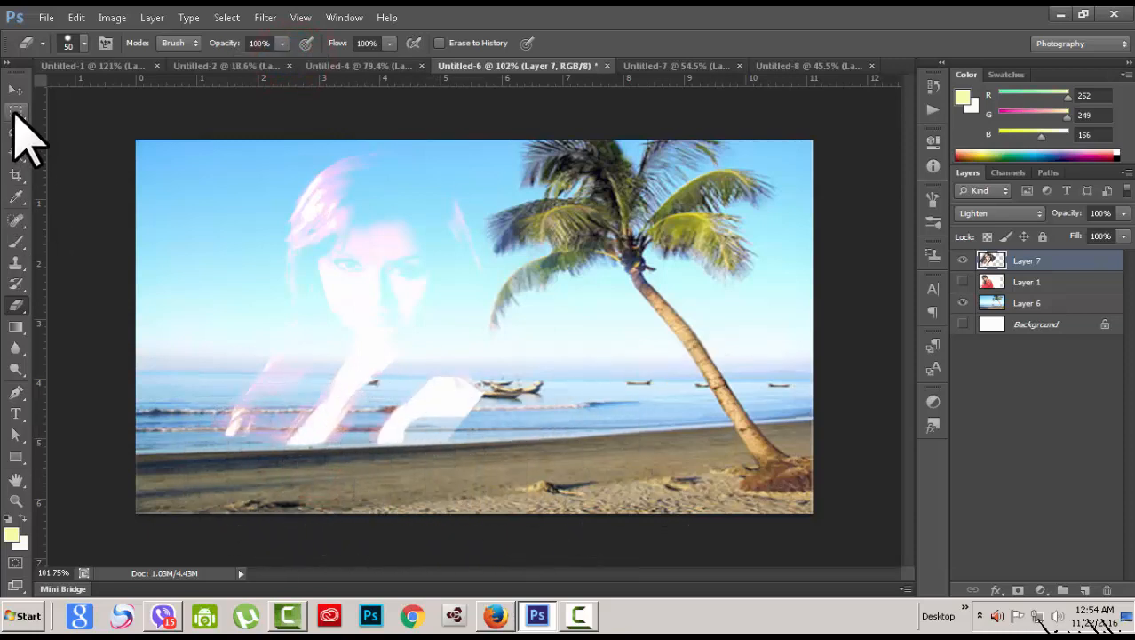
Step: Move the ghostly portrait further left and slightly up
{"action": "left_click", "coordinate": [16, 90]}
{"action": "left_click_drag", "start_coordinate": [426, 291], "coordinate": [366, 271]}
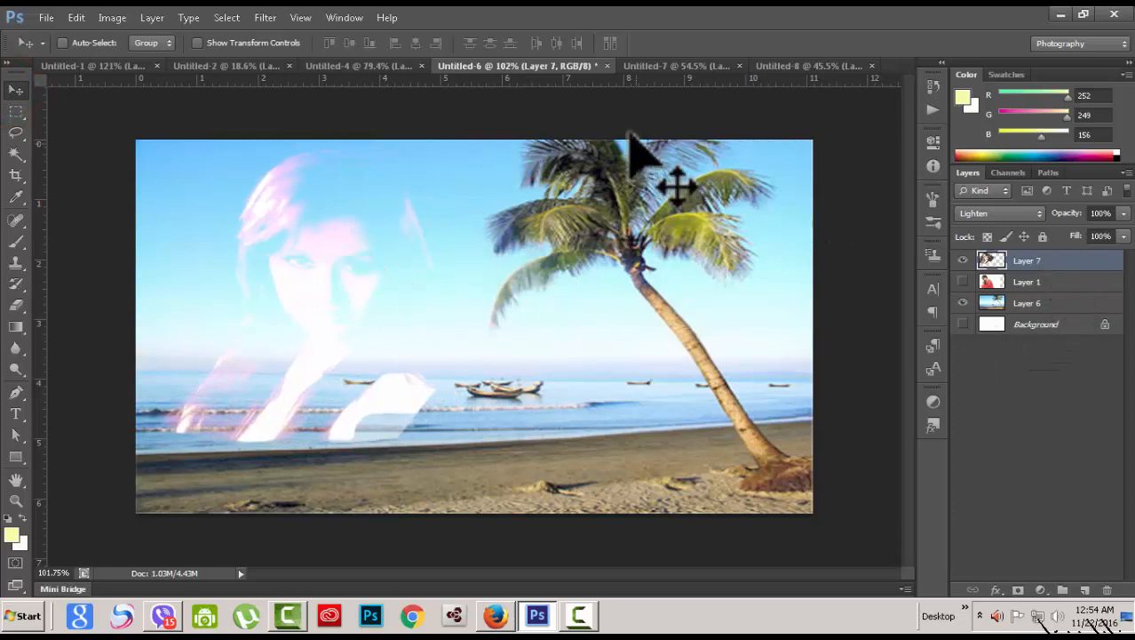
{"action": "left_click_drag", "start_coordinate": [322, 285], "coordinate": [347, 267]}
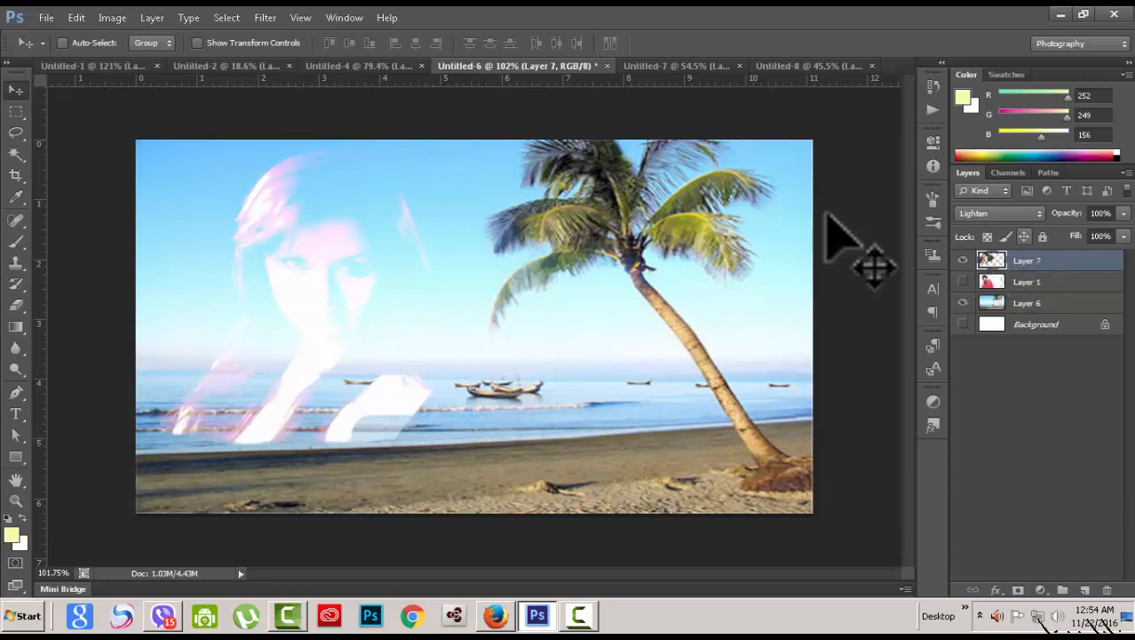
{"action": "left_click", "coordinate": [112, 17]}
Step: Apply Levels to Layer 7 with input values 43, 0.56 and 175
{"action": "mouse_move", "coordinate": [108, 59]}
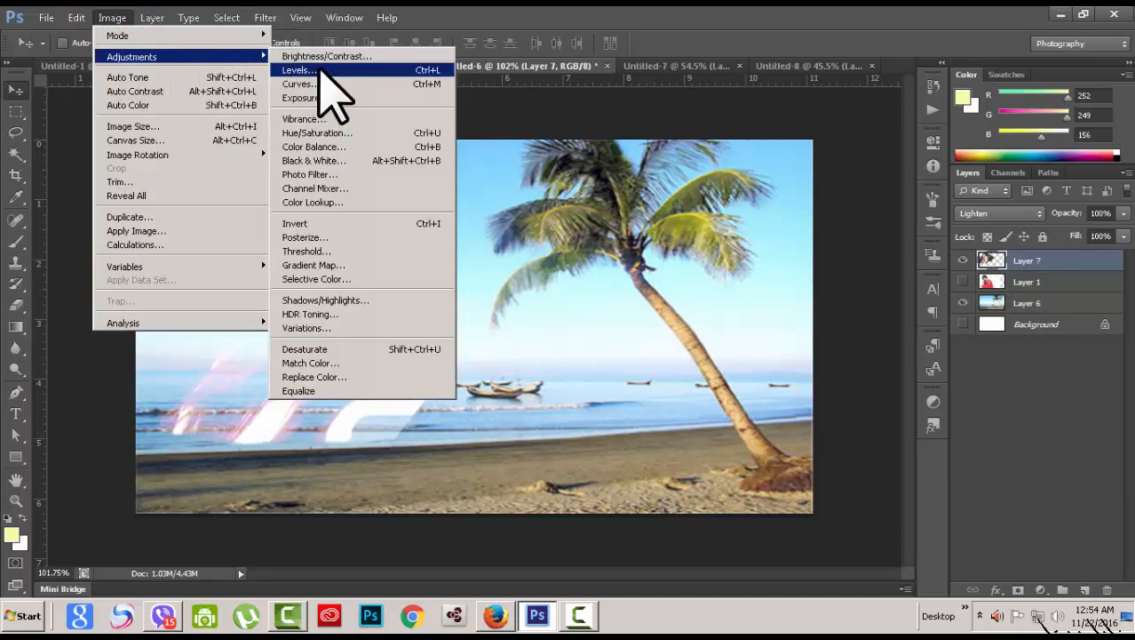
{"action": "left_click", "coordinate": [322, 71]}
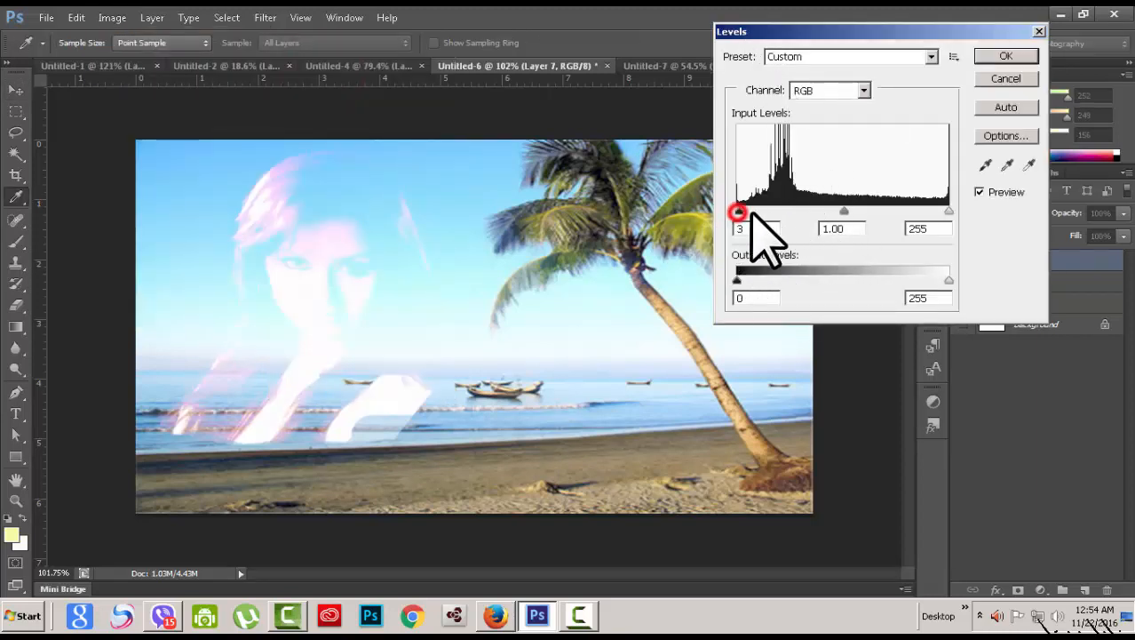
{"action": "left_click_drag", "start_coordinate": [947, 211], "coordinate": [862, 211]}
{"action": "mouse_move", "coordinate": [762, 212]}
{"action": "left_mouse_down"}
{"action": "mouse_move", "coordinate": [804, 213]}
{"action": "mouse_move", "coordinate": [769, 211]}
{"action": "left_mouse_up"}
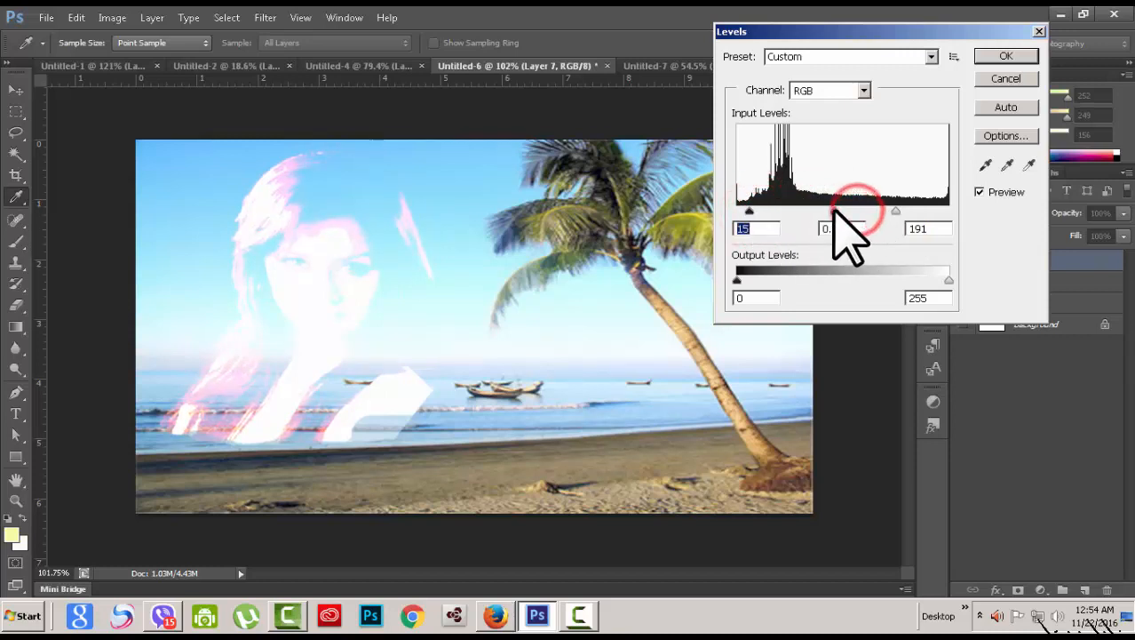
{"action": "left_click", "coordinate": [835, 211]}
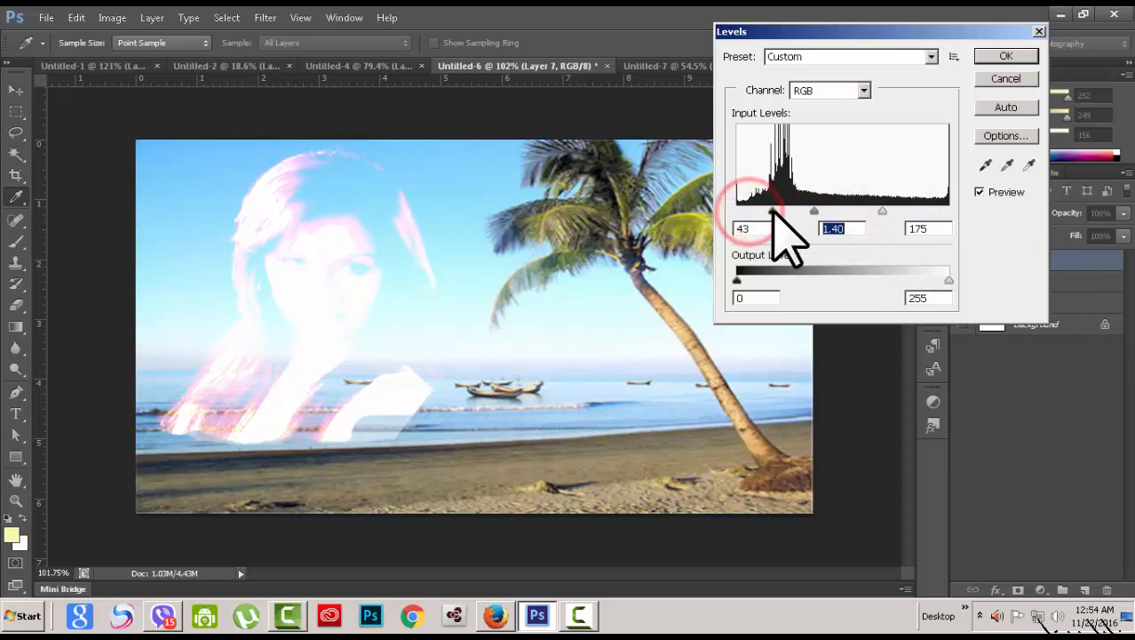
{"action": "left_click", "coordinate": [772, 211]}
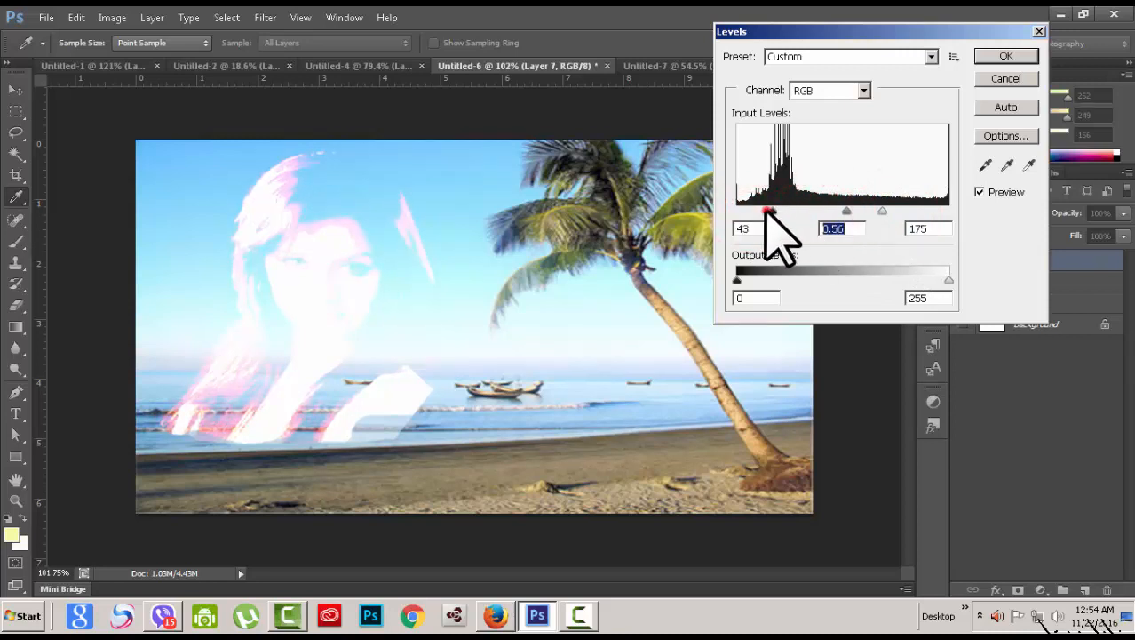
{"action": "left_click", "coordinate": [989, 56]}
{"action": "key", "text": "v"}
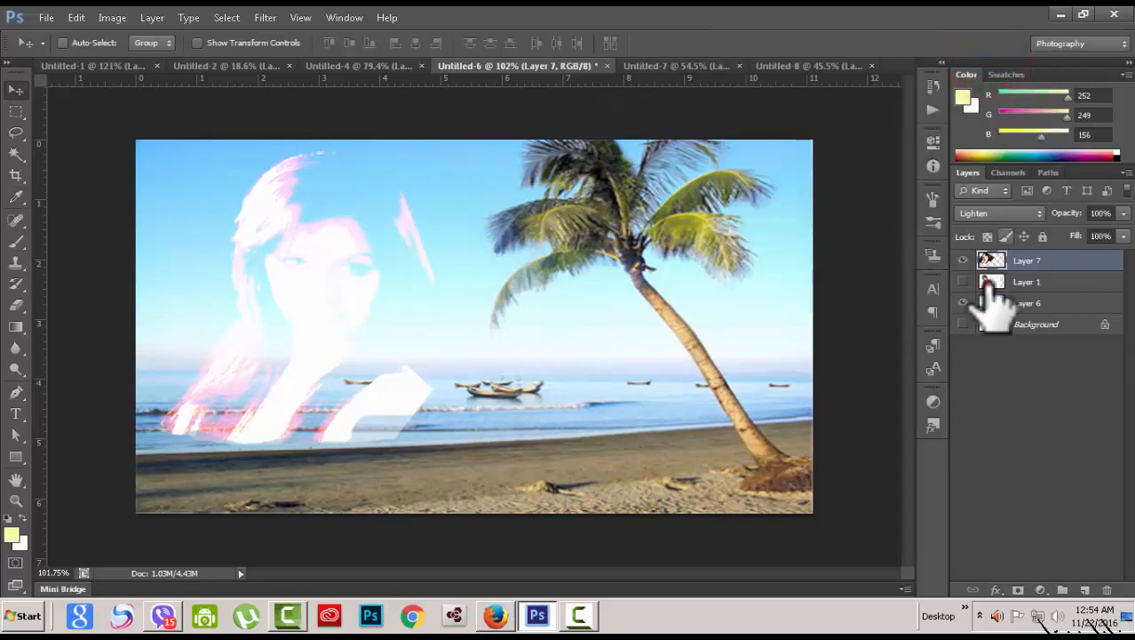
Step: Duplicate Layer 7 as Layer 7 copy and set the copy's blend mode to Normal
{"action": "right_click", "coordinate": [1064, 259]}
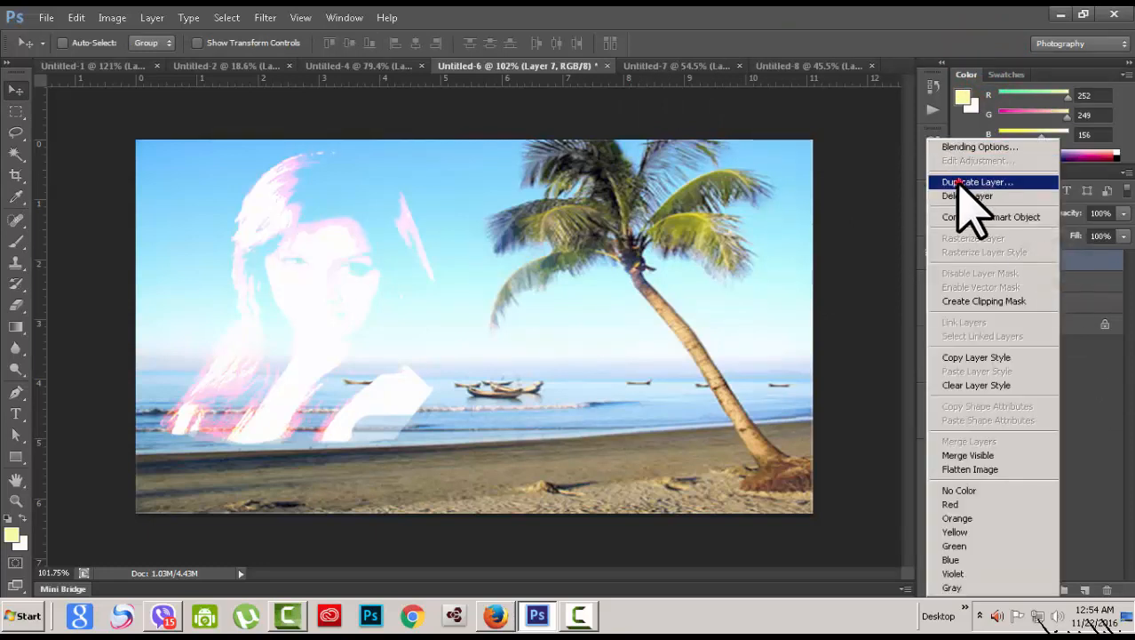
{"action": "left_click", "coordinate": [960, 182]}
{"action": "left_click", "coordinate": [724, 190]}
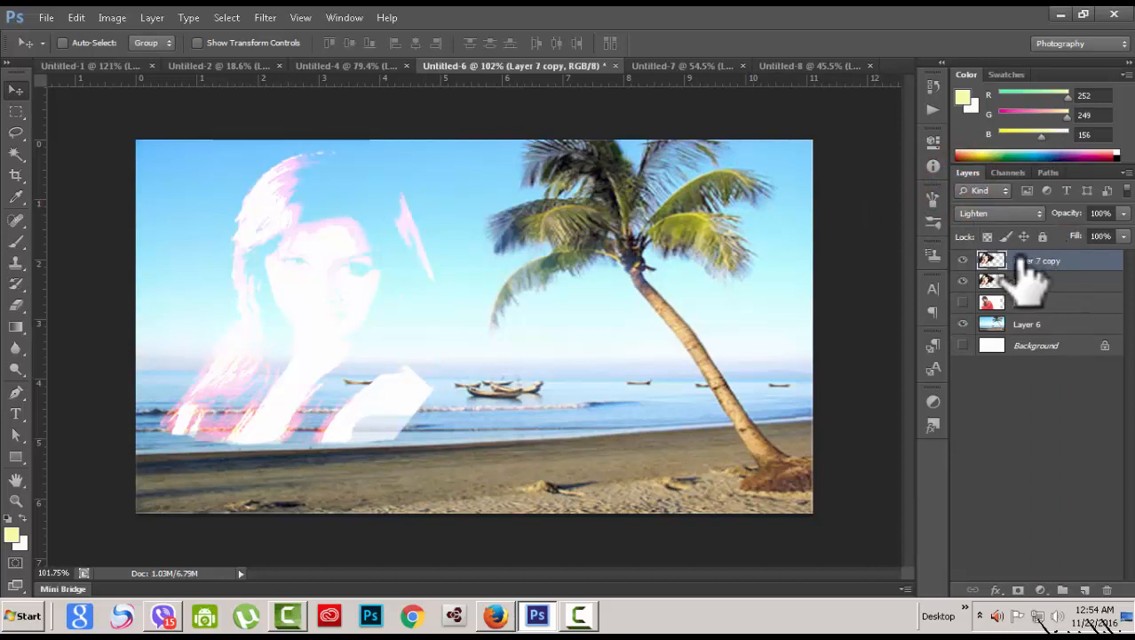
{"action": "left_click", "coordinate": [1038, 215]}
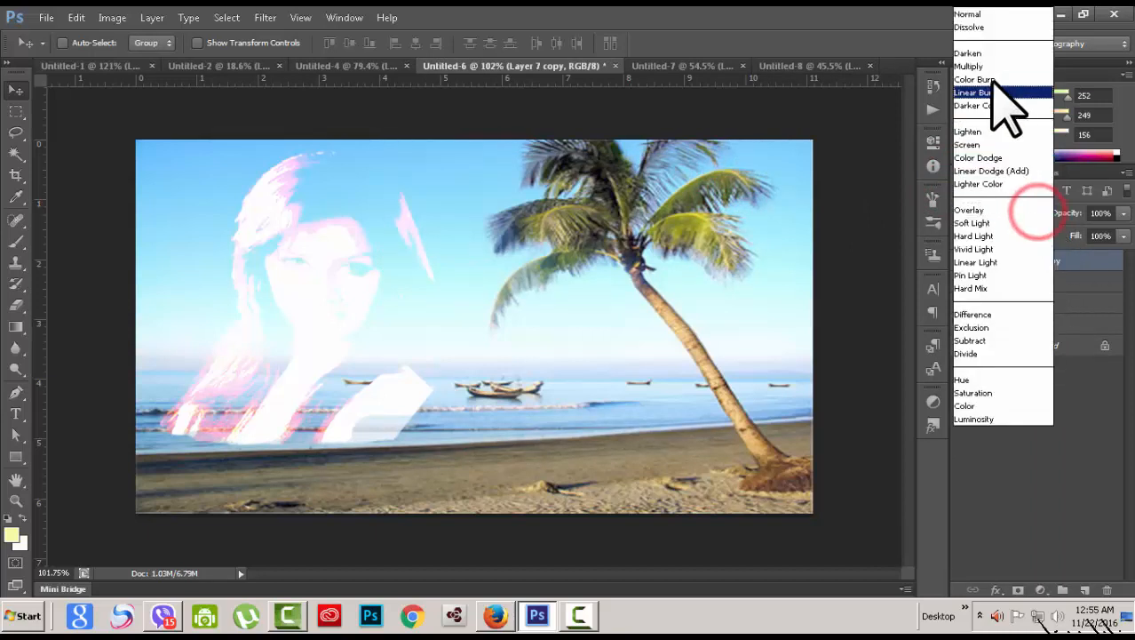
{"action": "left_click", "coordinate": [977, 17]}
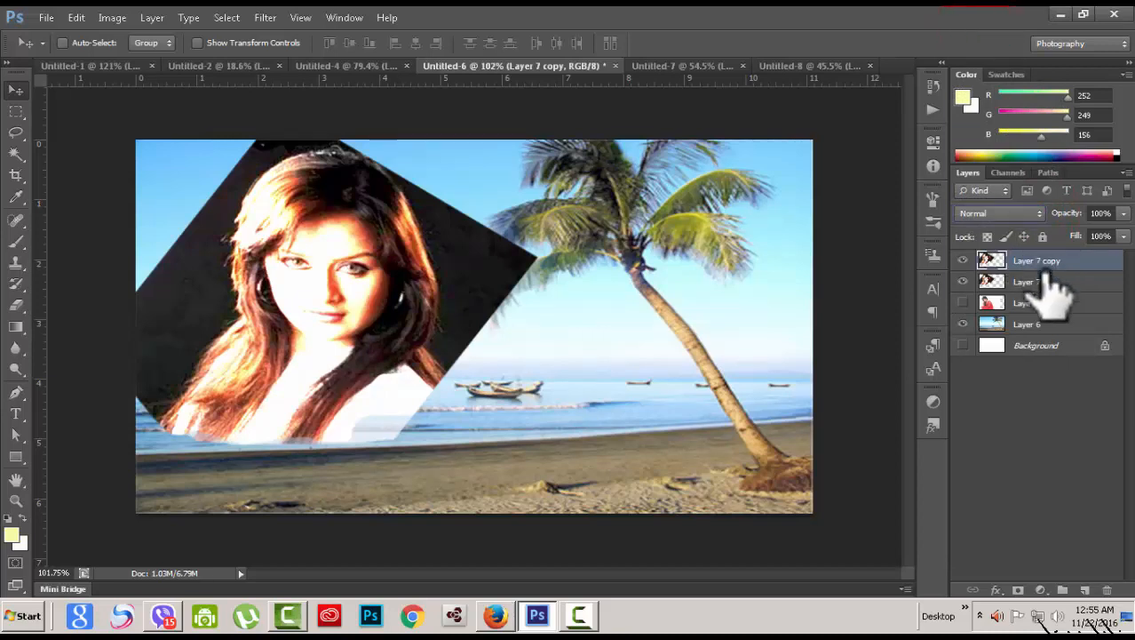
Step: Add a layer mask to Layer 7 copy and invert it to black
{"action": "left_click", "coordinate": [1019, 590]}
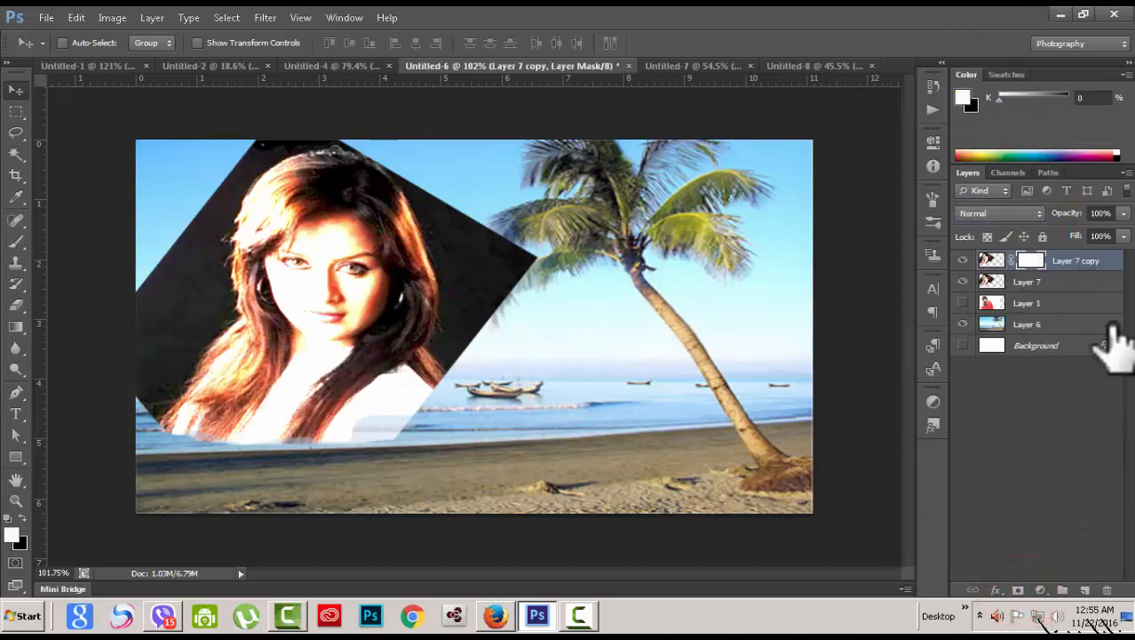
{"action": "key", "text": "ctrl+i"}
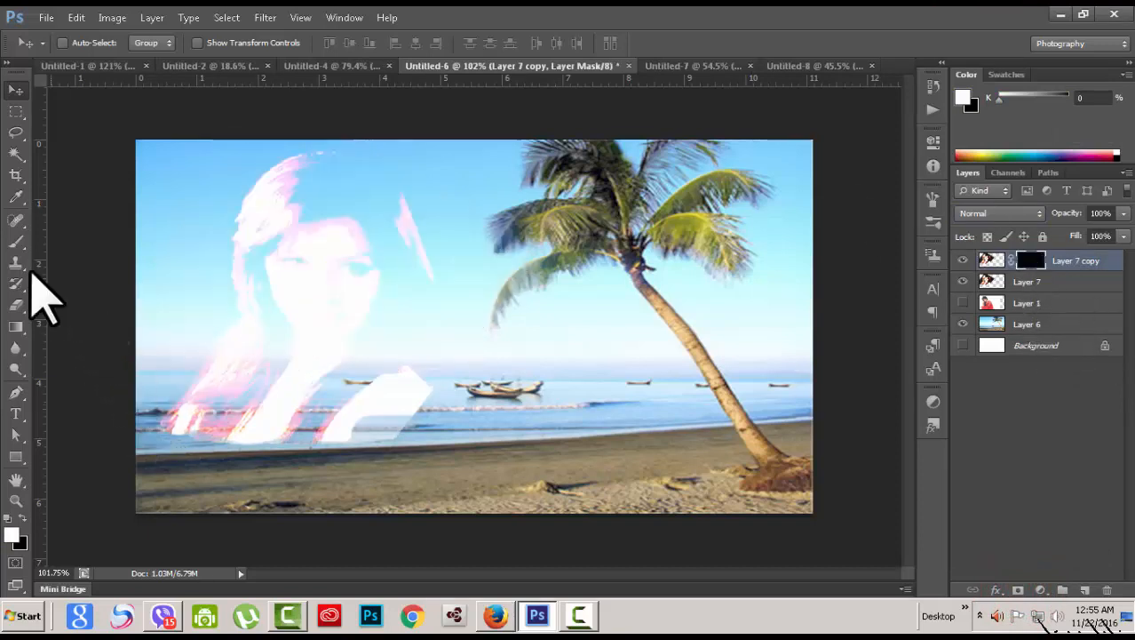
{"action": "left_click", "coordinate": [18, 242]}
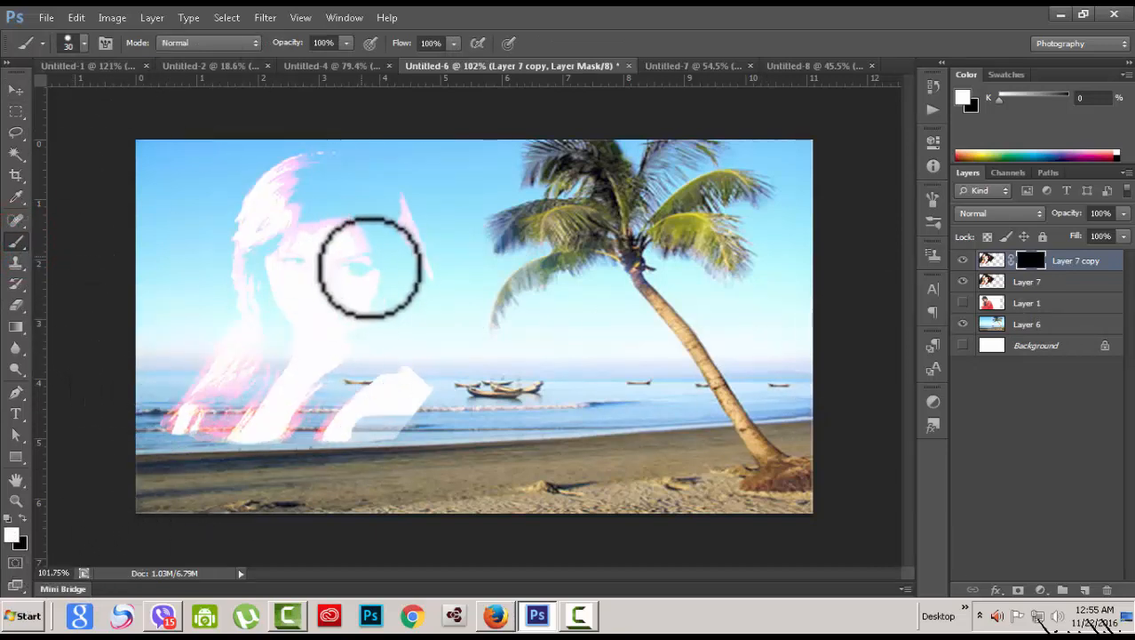
Step: Paint white into Layer 7 copy's mask over the face, cheeks and hair
{"action": "mouse_move", "coordinate": [334, 243]}
{"action": "left_mouse_down"}
{"action": "mouse_move", "coordinate": [337, 271]}
{"action": "mouse_move", "coordinate": [356, 268]}
{"action": "mouse_move", "coordinate": [341, 266]}
{"action": "mouse_move", "coordinate": [341, 245]}
{"action": "mouse_move", "coordinate": [357, 242]}
{"action": "mouse_move", "coordinate": [345, 267]}
{"action": "mouse_move", "coordinate": [298, 275]}
{"action": "mouse_move", "coordinate": [296, 245]}
{"action": "mouse_move", "coordinate": [325, 266]}
{"action": "mouse_move", "coordinate": [322, 331]}
{"action": "left_mouse_up"}
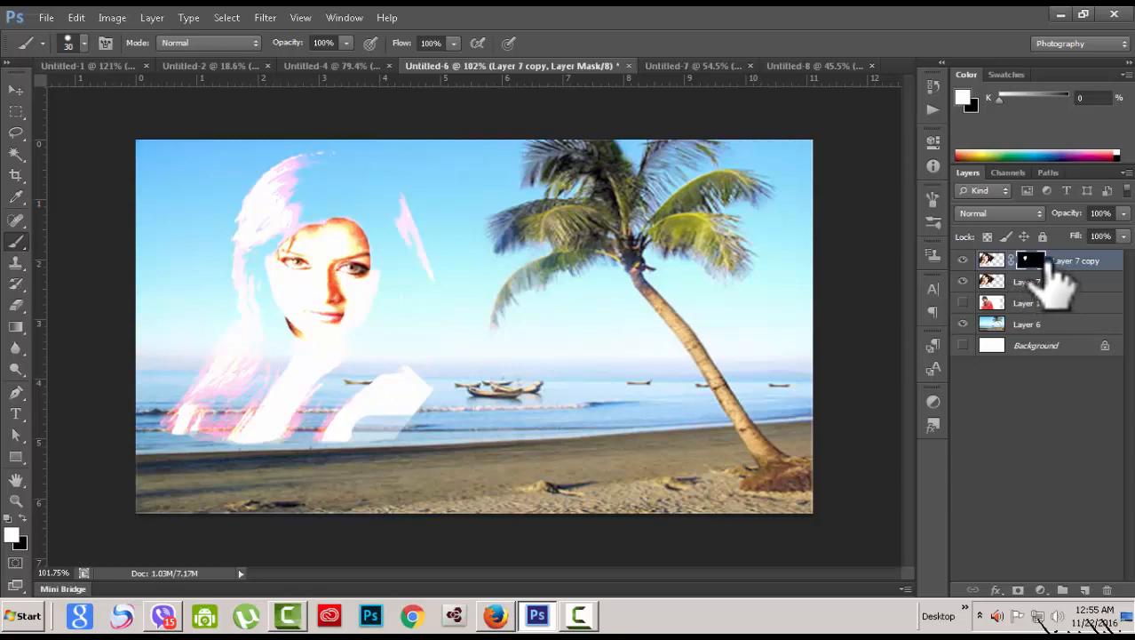
{"action": "mouse_move", "coordinate": [346, 202]}
{"action": "left_mouse_down"}
{"action": "mouse_move", "coordinate": [325, 185]}
{"action": "mouse_move", "coordinate": [297, 264]}
{"action": "mouse_move", "coordinate": [299, 333]}
{"action": "left_mouse_up"}
{"action": "mouse_move", "coordinate": [287, 330]}
{"action": "left_mouse_down"}
{"action": "mouse_move", "coordinate": [291, 222]}
{"action": "mouse_move", "coordinate": [277, 225]}
{"action": "mouse_move", "coordinate": [323, 204]}
{"action": "mouse_move", "coordinate": [296, 215]}
{"action": "mouse_move", "coordinate": [297, 192]}
{"action": "mouse_move", "coordinate": [261, 233]}
{"action": "mouse_move", "coordinate": [273, 204]}
{"action": "mouse_move", "coordinate": [308, 187]}
{"action": "left_mouse_up"}
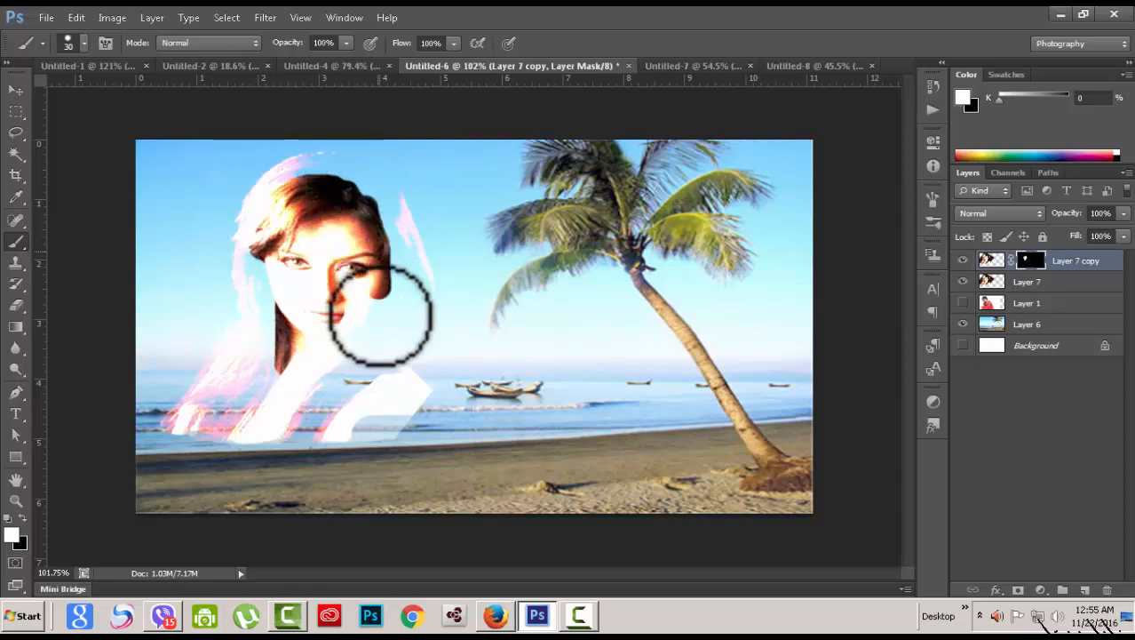
{"action": "left_click_drag", "start_coordinate": [381, 315], "coordinate": [378, 229]}
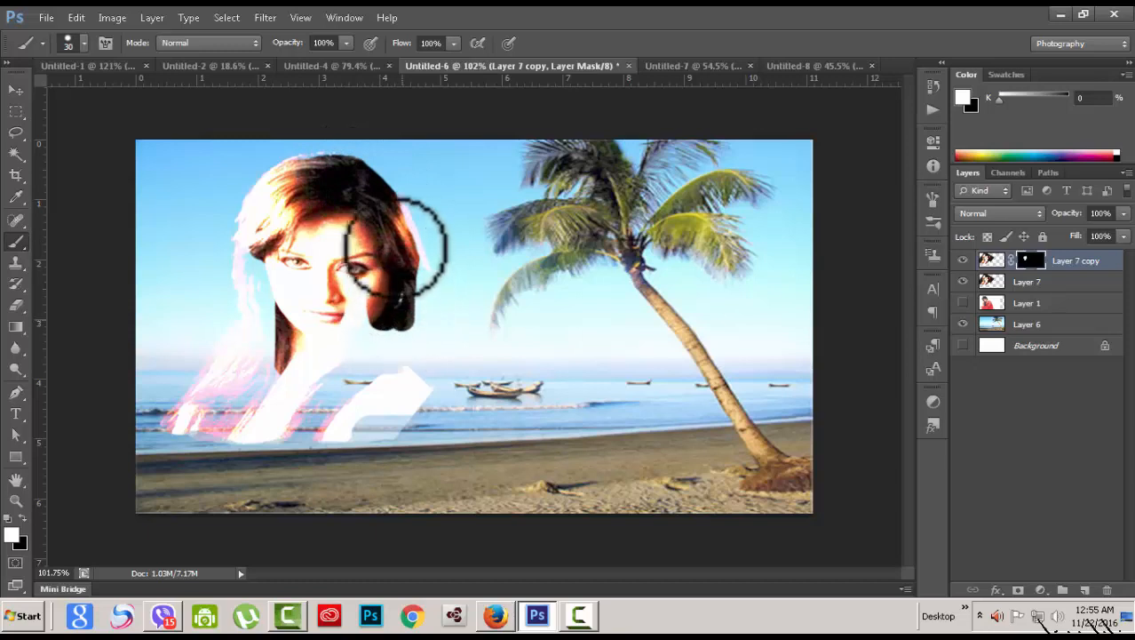
{"action": "mouse_move", "coordinate": [402, 234]}
{"action": "left_mouse_down"}
{"action": "mouse_move", "coordinate": [392, 194]}
{"action": "mouse_move", "coordinate": [362, 167]}
{"action": "mouse_move", "coordinate": [303, 167]}
{"action": "mouse_move", "coordinate": [351, 168]}
{"action": "mouse_move", "coordinate": [380, 204]}
{"action": "mouse_move", "coordinate": [411, 302]}
{"action": "mouse_move", "coordinate": [393, 214]}
{"action": "mouse_move", "coordinate": [425, 290]}
{"action": "mouse_move", "coordinate": [418, 316]}
{"action": "mouse_move", "coordinate": [364, 265]}
{"action": "mouse_move", "coordinate": [346, 278]}
{"action": "mouse_move", "coordinate": [365, 297]}
{"action": "mouse_move", "coordinate": [346, 331]}
{"action": "mouse_move", "coordinate": [296, 371]}
{"action": "mouse_move", "coordinate": [206, 406]}
{"action": "mouse_move", "coordinate": [261, 368]}
{"action": "mouse_move", "coordinate": [254, 248]}
{"action": "mouse_move", "coordinate": [239, 340]}
{"action": "mouse_move", "coordinate": [186, 422]}
{"action": "mouse_move", "coordinate": [238, 342]}
{"action": "mouse_move", "coordinate": [256, 238]}
{"action": "mouse_move", "coordinate": [281, 192]}
{"action": "mouse_move", "coordinate": [250, 392]}
{"action": "mouse_move", "coordinate": [305, 387]}
{"action": "mouse_move", "coordinate": [276, 401]}
{"action": "mouse_move", "coordinate": [295, 399]}
{"action": "mouse_move", "coordinate": [400, 352]}
{"action": "mouse_move", "coordinate": [328, 338]}
{"action": "mouse_move", "coordinate": [406, 330]}
{"action": "mouse_move", "coordinate": [387, 387]}
{"action": "mouse_move", "coordinate": [328, 391]}
{"action": "mouse_move", "coordinate": [348, 398]}
{"action": "mouse_move", "coordinate": [309, 413]}
{"action": "mouse_move", "coordinate": [336, 420]}
{"action": "mouse_move", "coordinate": [319, 430]}
{"action": "mouse_move", "coordinate": [409, 406]}
{"action": "mouse_move", "coordinate": [394, 391]}
{"action": "mouse_move", "coordinate": [292, 413]}
{"action": "mouse_move", "coordinate": [183, 411]}
{"action": "mouse_move", "coordinate": [258, 370]}
{"action": "mouse_move", "coordinate": [387, 405]}
{"action": "mouse_move", "coordinate": [404, 365]}
{"action": "left_mouse_up"}
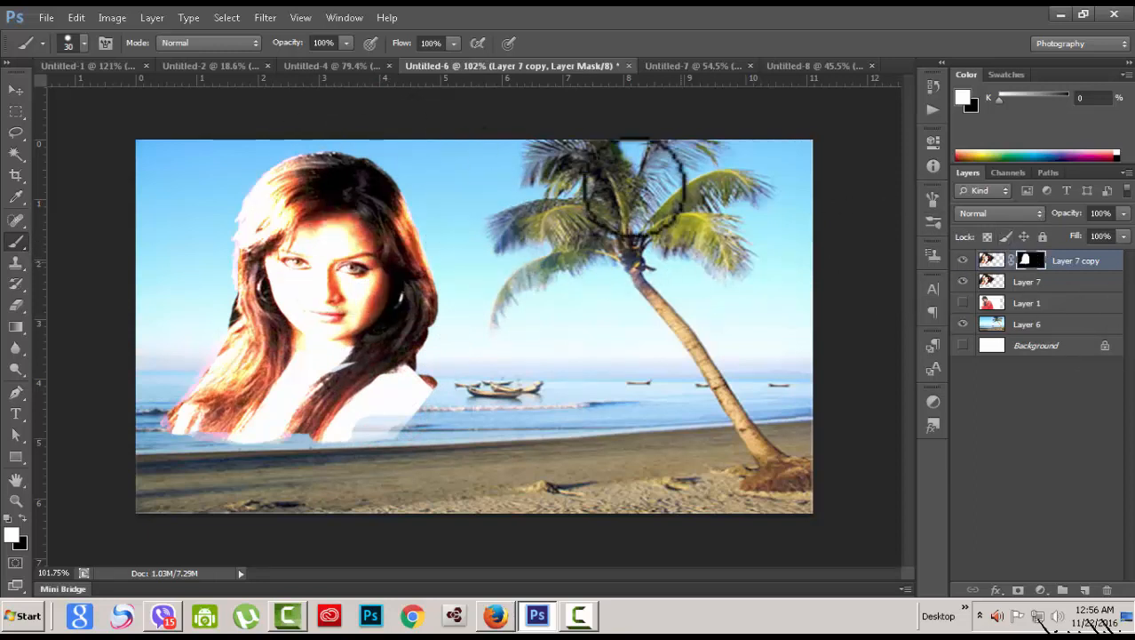
Step: Select the beach layer, Layer 6, and shift it slightly right and down
{"action": "left_click", "coordinate": [1070, 325]}
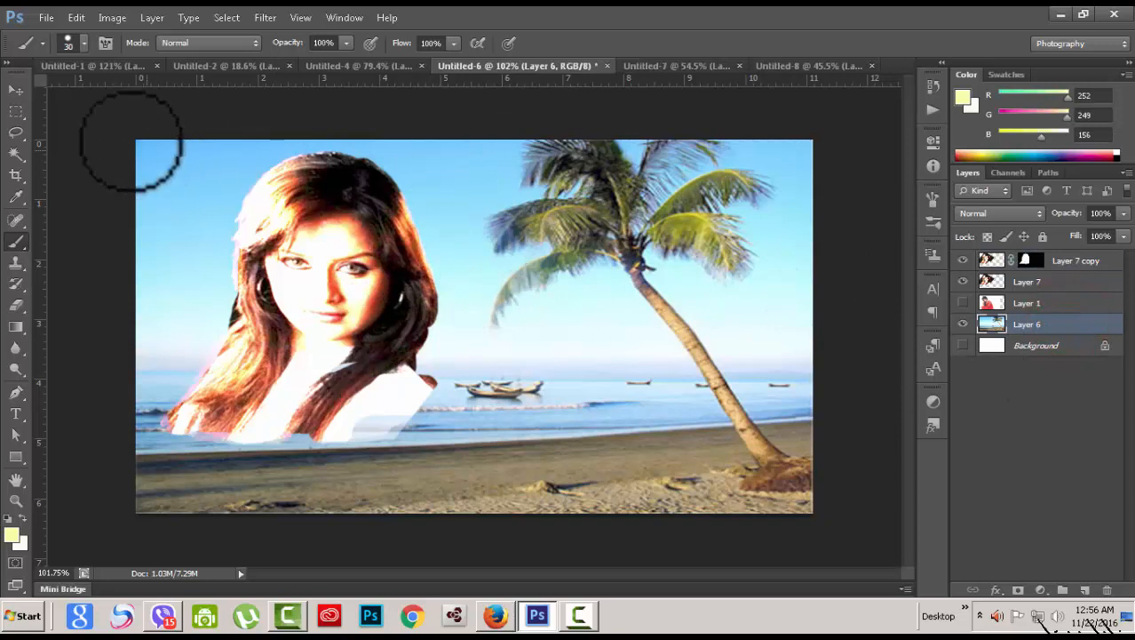
{"action": "left_click", "coordinate": [16, 90]}
{"action": "mouse_move", "coordinate": [299, 284]}
{"action": "left_mouse_down"}
{"action": "mouse_move", "coordinate": [480, 302]}
{"action": "mouse_move", "coordinate": [286, 296]}
{"action": "left_mouse_up"}
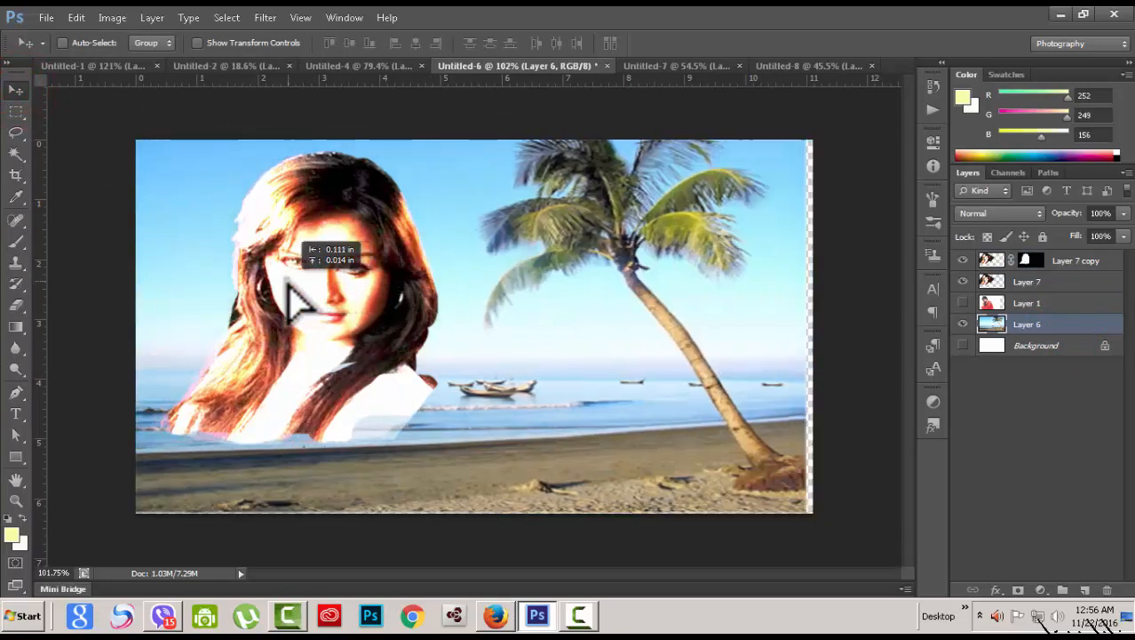
{"action": "mouse_move", "coordinate": [532, 367]}
{"action": "left_mouse_down"}
{"action": "mouse_move", "coordinate": [540, 363]}
{"action": "mouse_move", "coordinate": [530, 368]}
{"action": "left_mouse_up"}
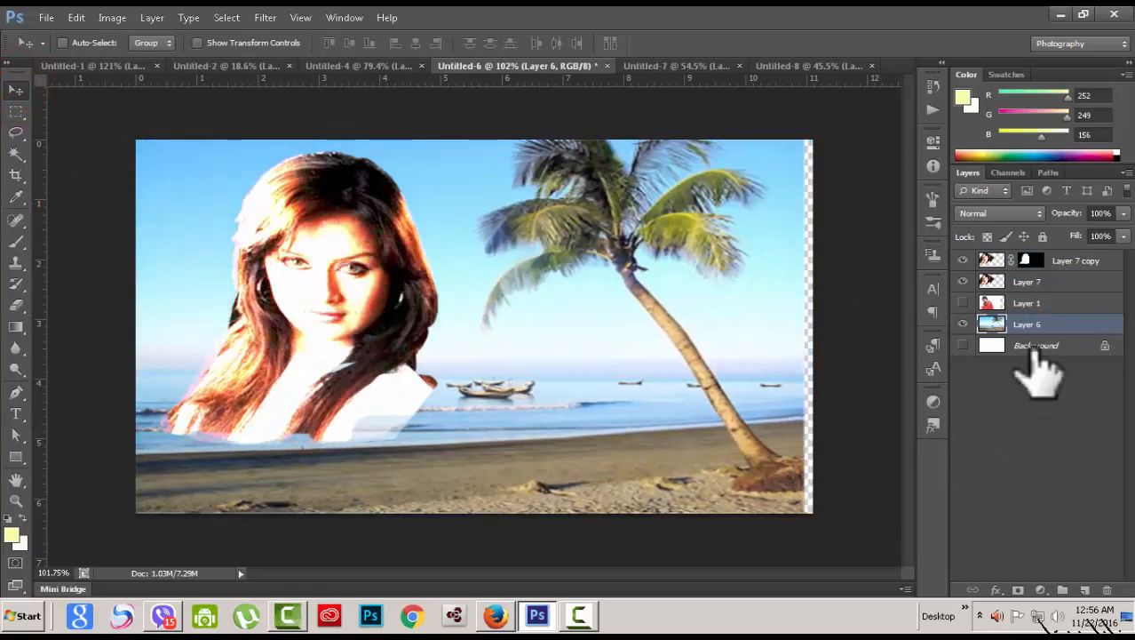
Step: Hide both Layer 7 portraits, show Layer 1, and set it to Normal blending
{"action": "left_click", "coordinate": [964, 261]}
{"action": "left_click", "coordinate": [963, 281]}
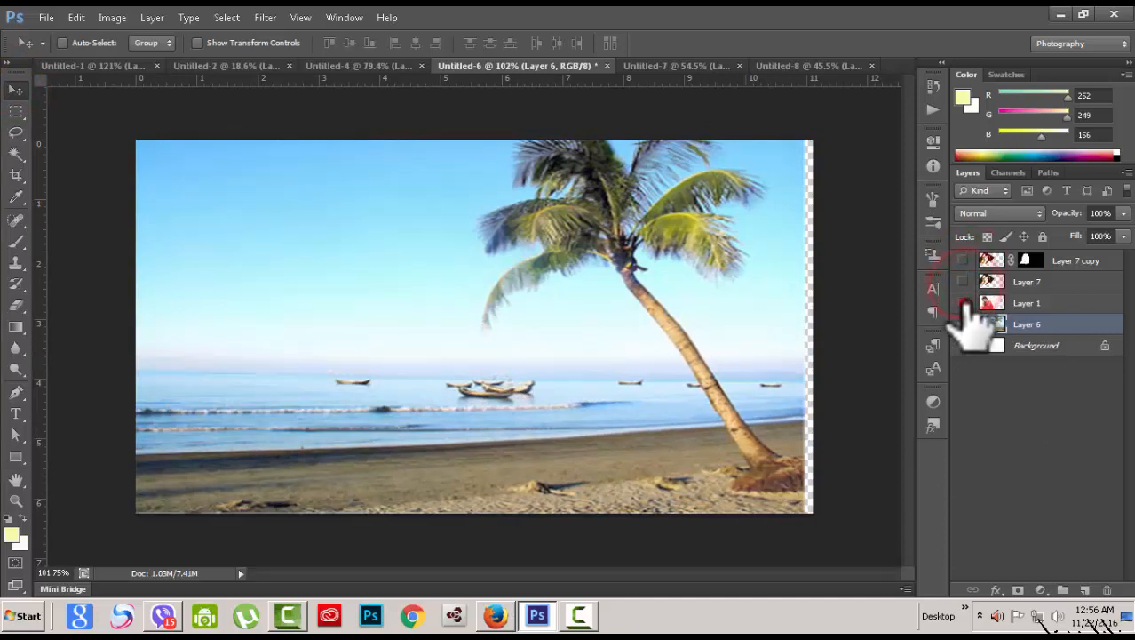
{"action": "left_click", "coordinate": [964, 303]}
{"action": "left_click", "coordinate": [1061, 303]}
{"action": "left_click", "coordinate": [1002, 220]}
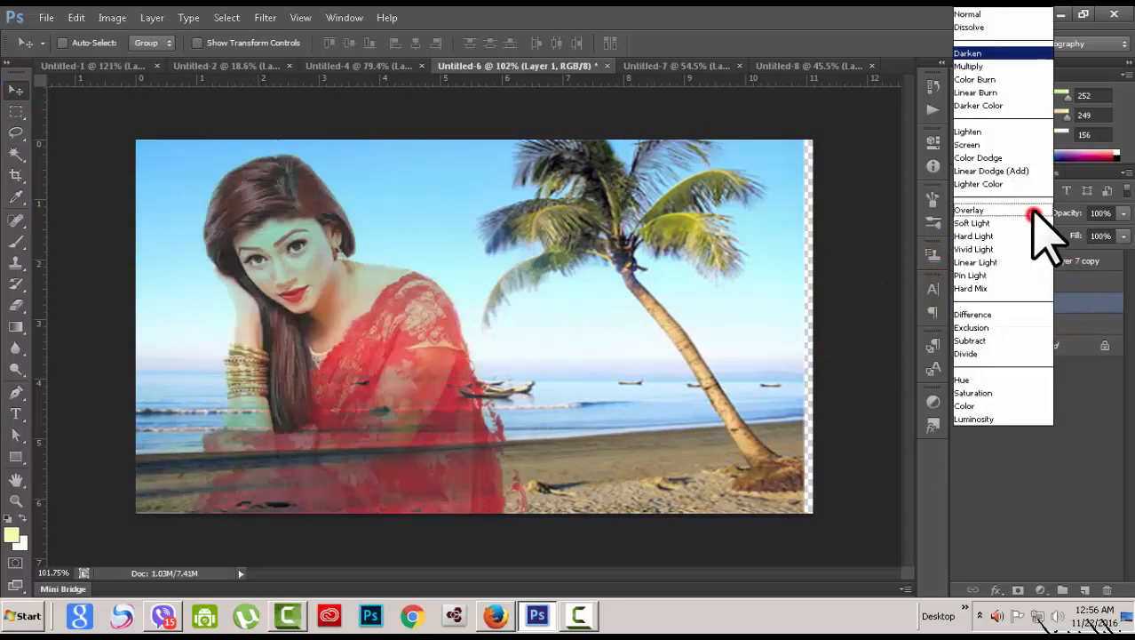
{"action": "left_click", "coordinate": [1001, 16]}
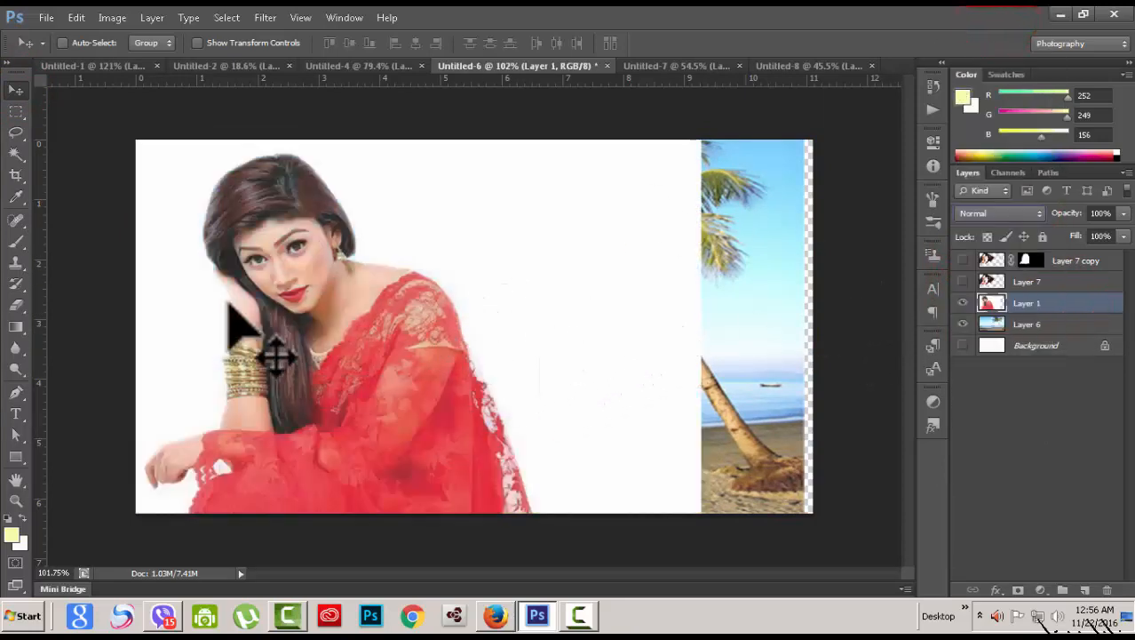
Step: Hide Layer 1 and shift the beach layer so it fills the canvas
{"action": "left_click", "coordinate": [1077, 324]}
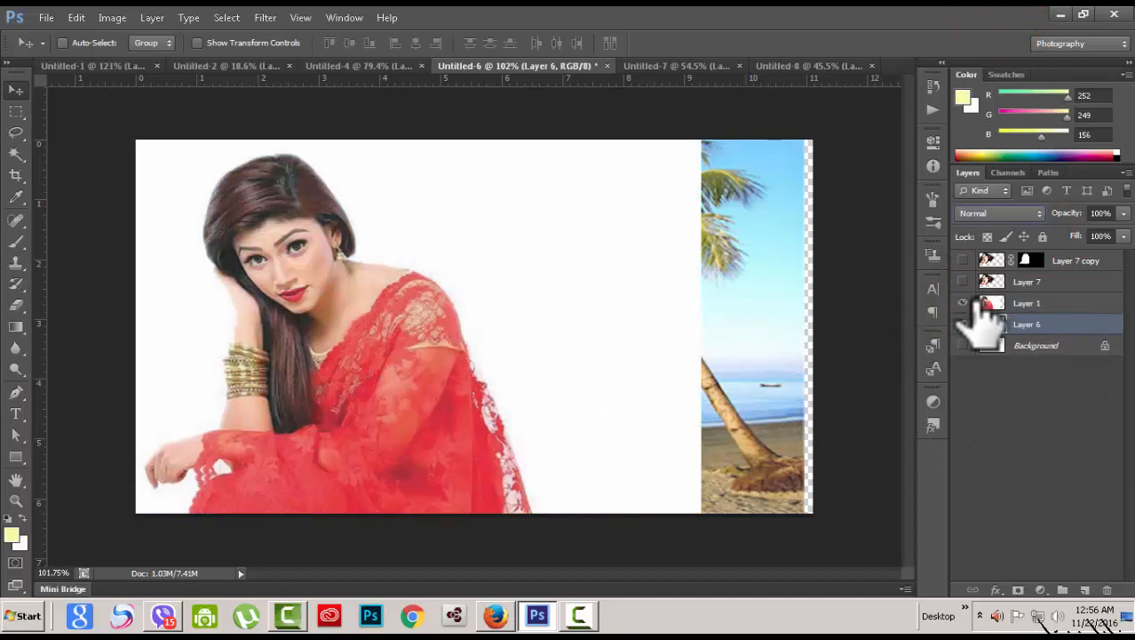
{"action": "left_click", "coordinate": [963, 303]}
{"action": "left_click_drag", "start_coordinate": [750, 312], "coordinate": [762, 317]}
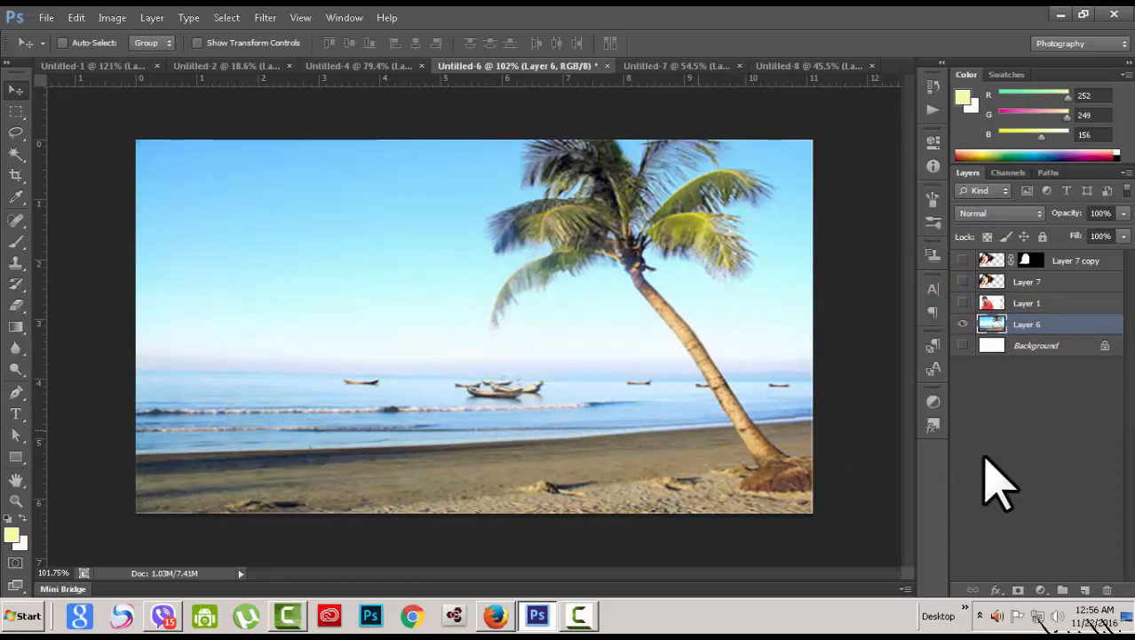
{"action": "left_click", "coordinate": [1067, 303]}
Step: Show Layer 1 and set its blend mode to Darken
{"action": "left_click", "coordinate": [963, 303]}
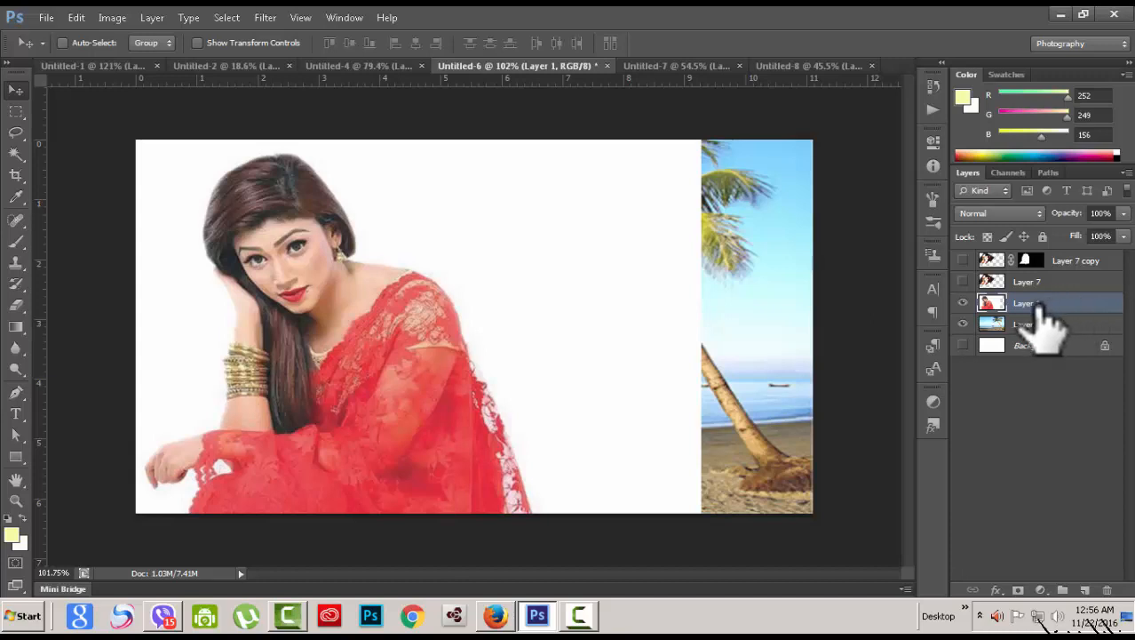
{"action": "left_click", "coordinate": [1034, 215]}
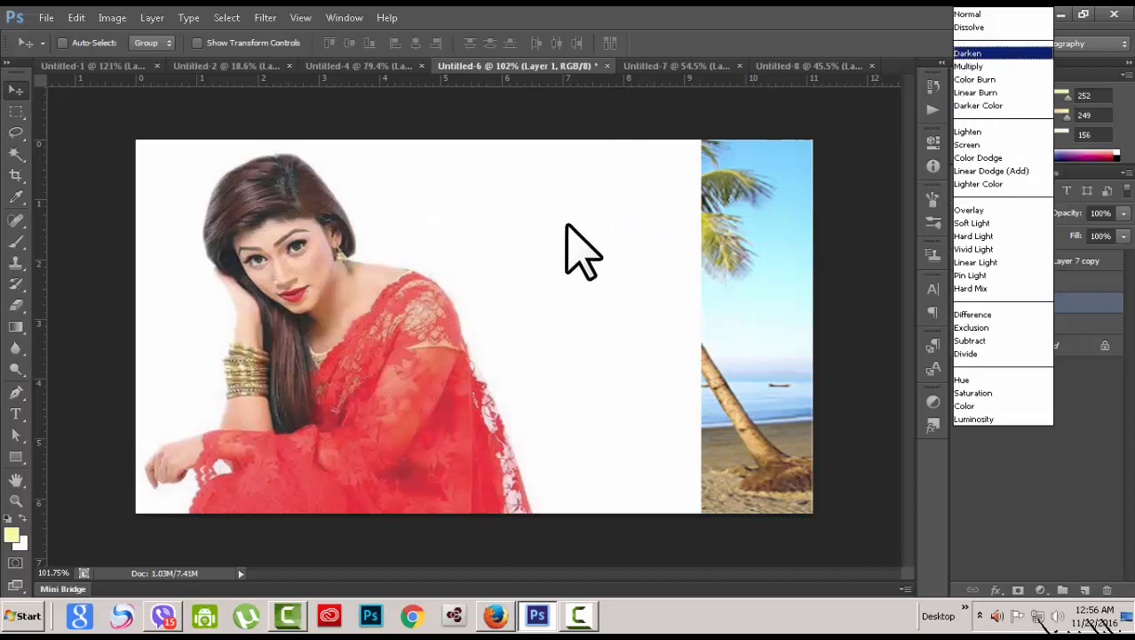
{"action": "left_click", "coordinate": [973, 53]}
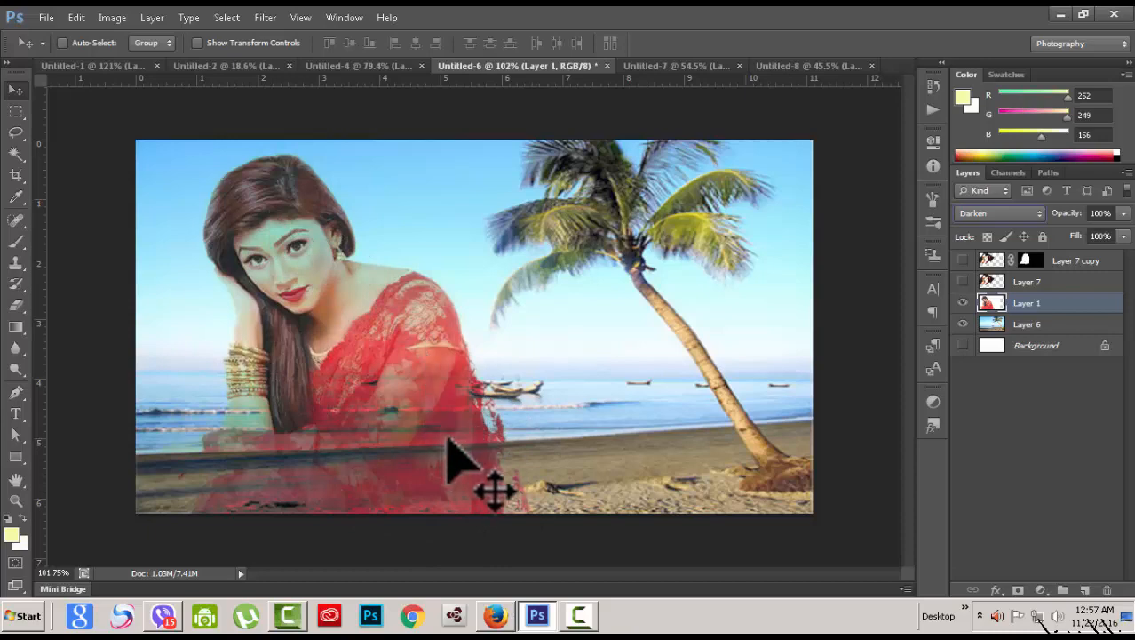
Step: Drag the red-saree woman to the beach's left side beside the palm tree
{"action": "left_click_drag", "start_coordinate": [299, 247], "coordinate": [629, 265]}
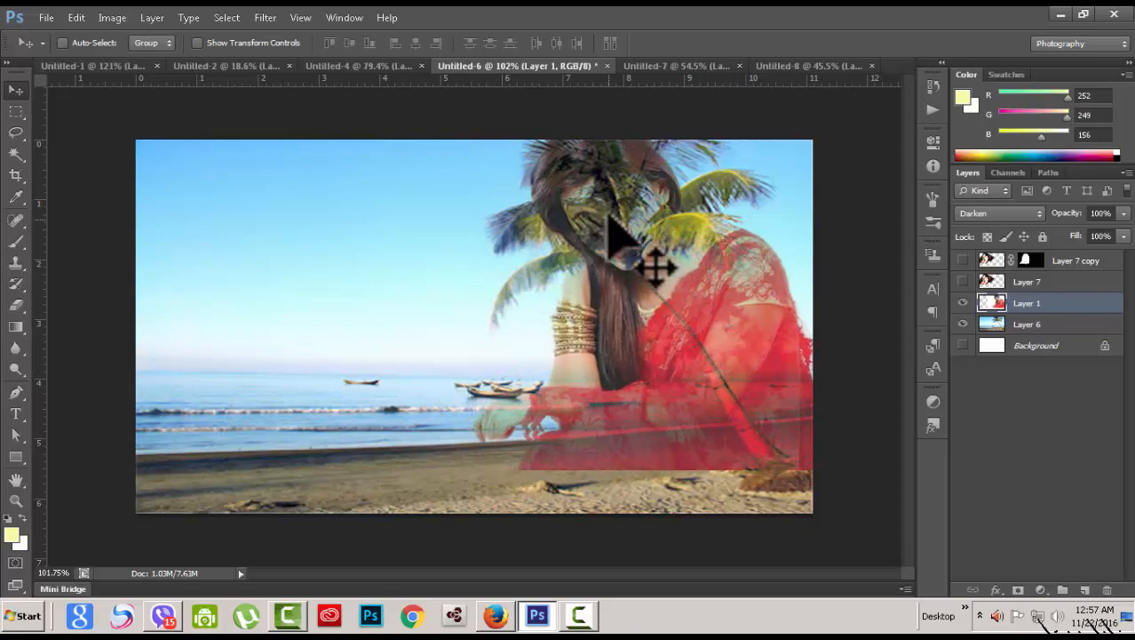
{"action": "left_click_drag", "start_coordinate": [720, 340], "coordinate": [369, 359]}
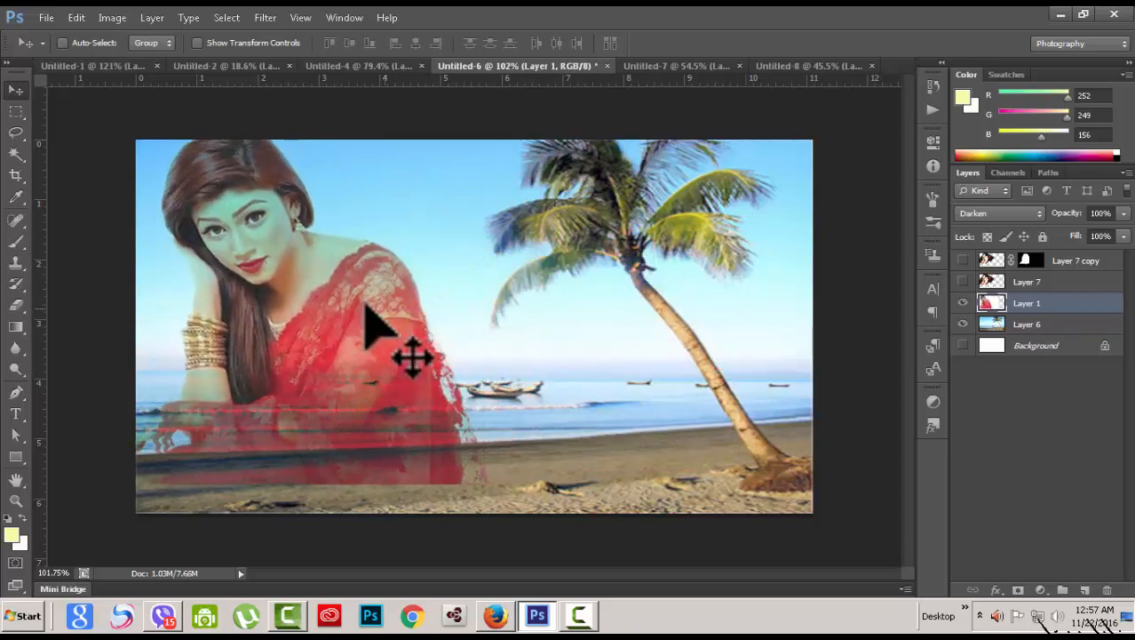
{"action": "left_click_drag", "start_coordinate": [365, 305], "coordinate": [397, 373]}
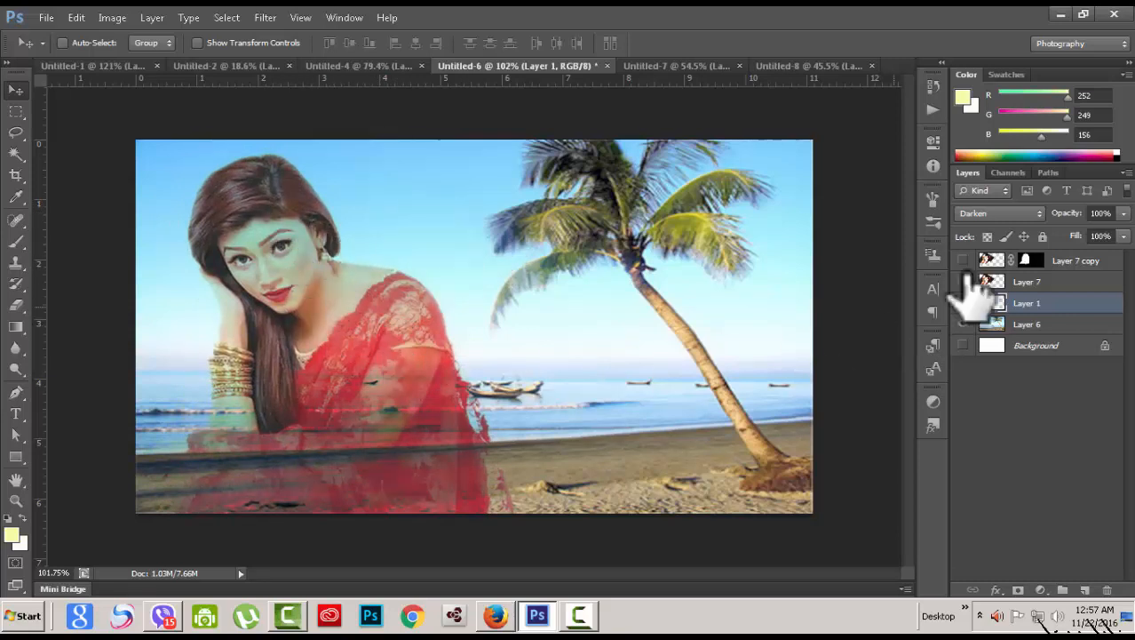
Step: Try Multiply, Darken and Color Burn blending on Layer 1
{"action": "left_click", "coordinate": [1045, 213]}
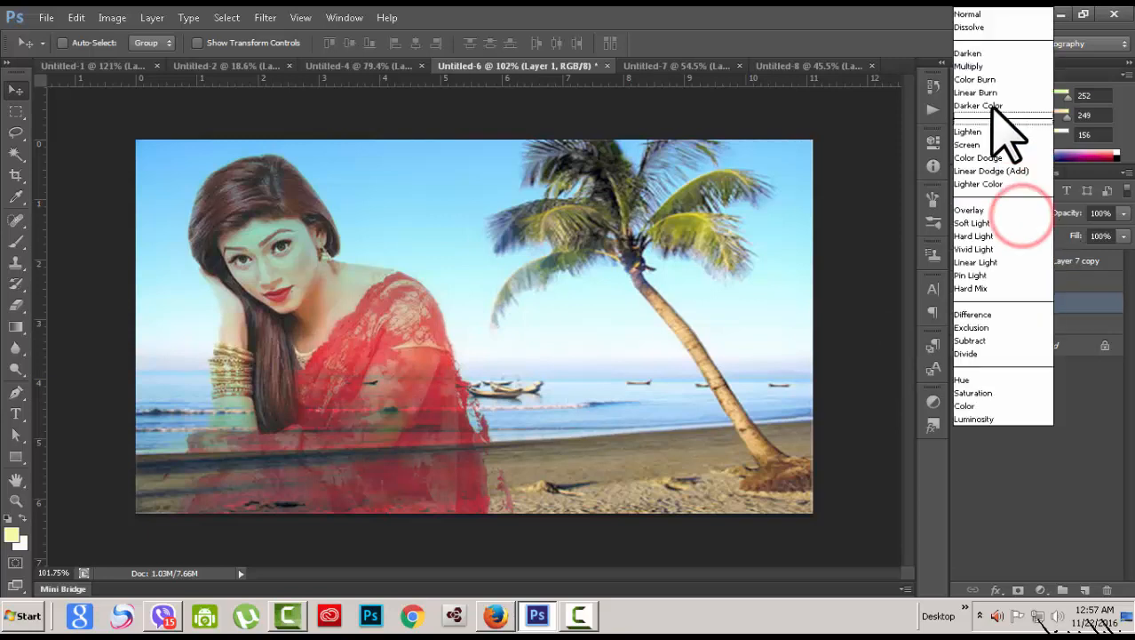
{"action": "left_click", "coordinate": [970, 66]}
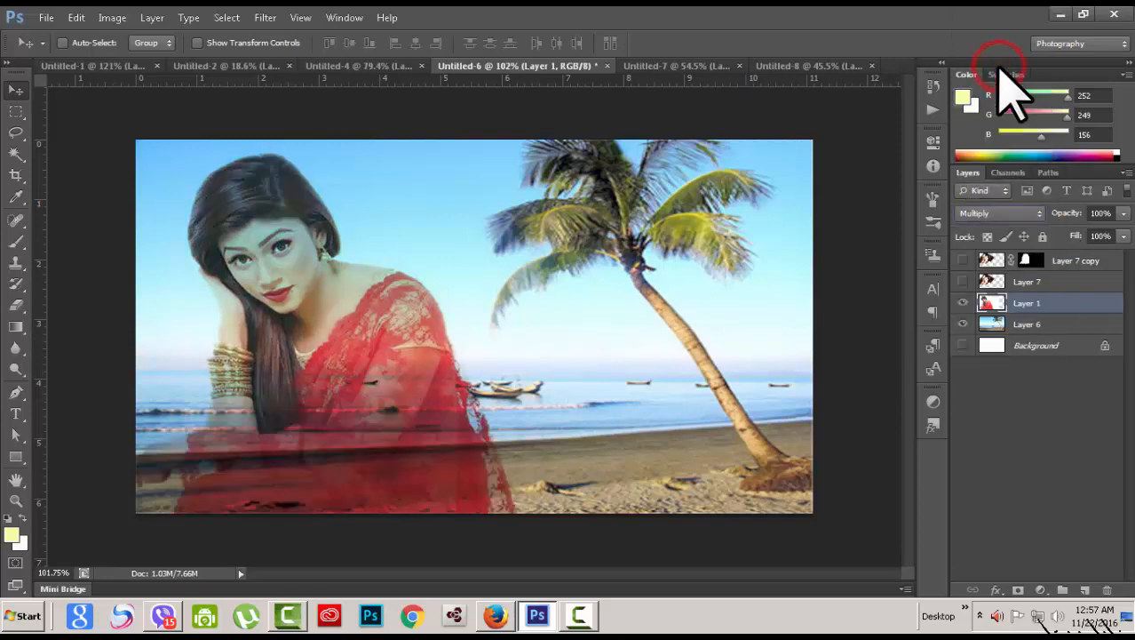
{"action": "left_click", "coordinate": [1038, 214]}
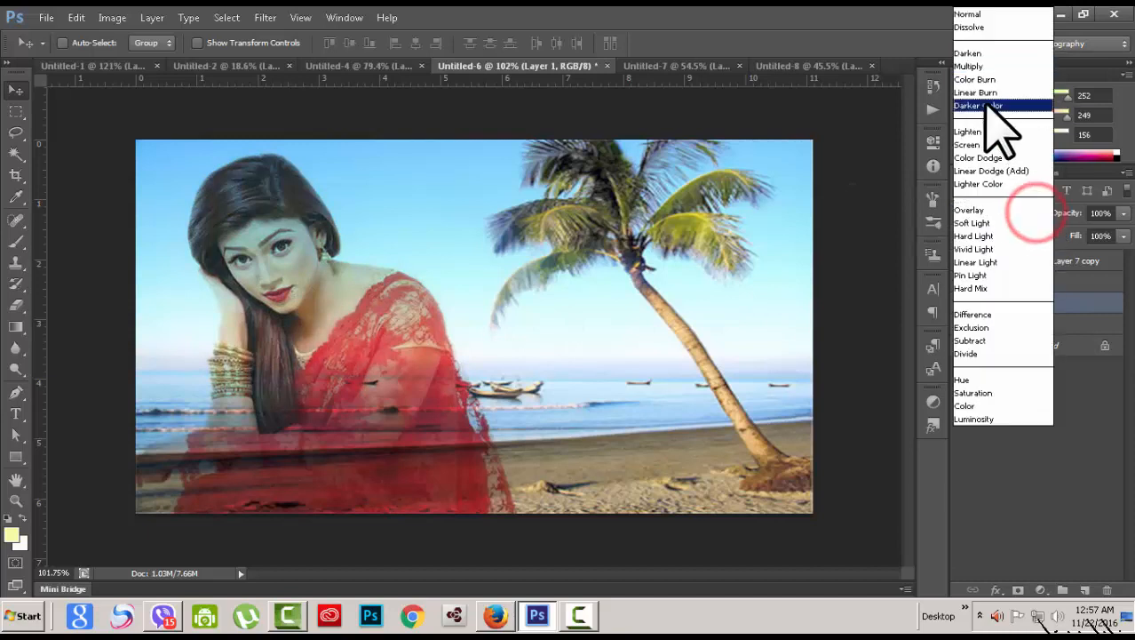
{"action": "left_click", "coordinate": [966, 54]}
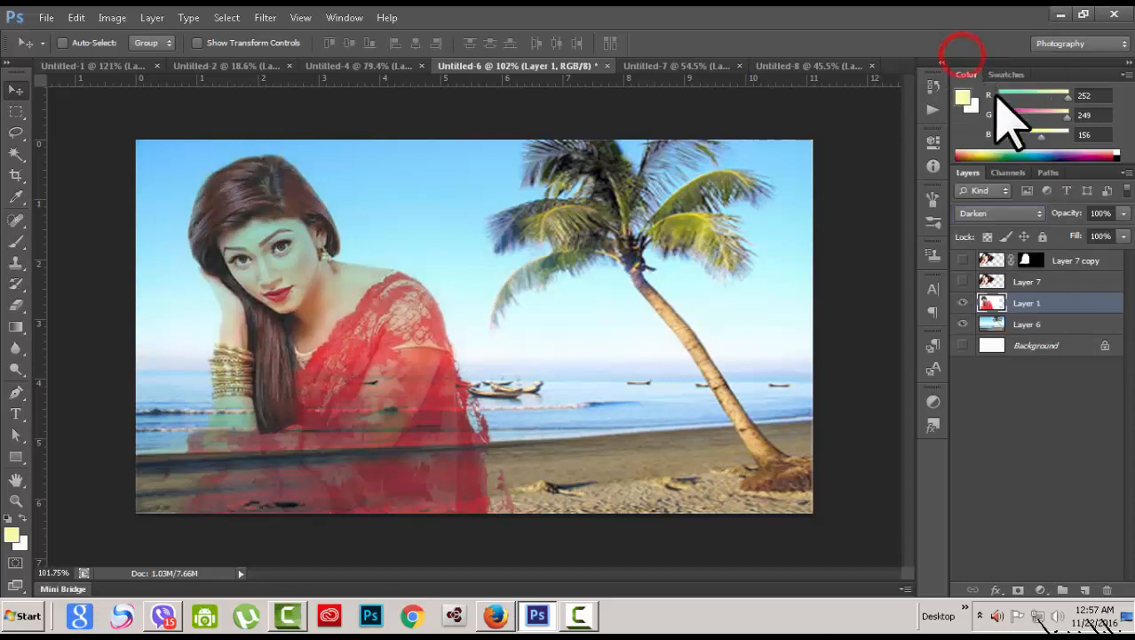
{"action": "left_click", "coordinate": [1037, 213]}
{"action": "left_click", "coordinate": [986, 74]}
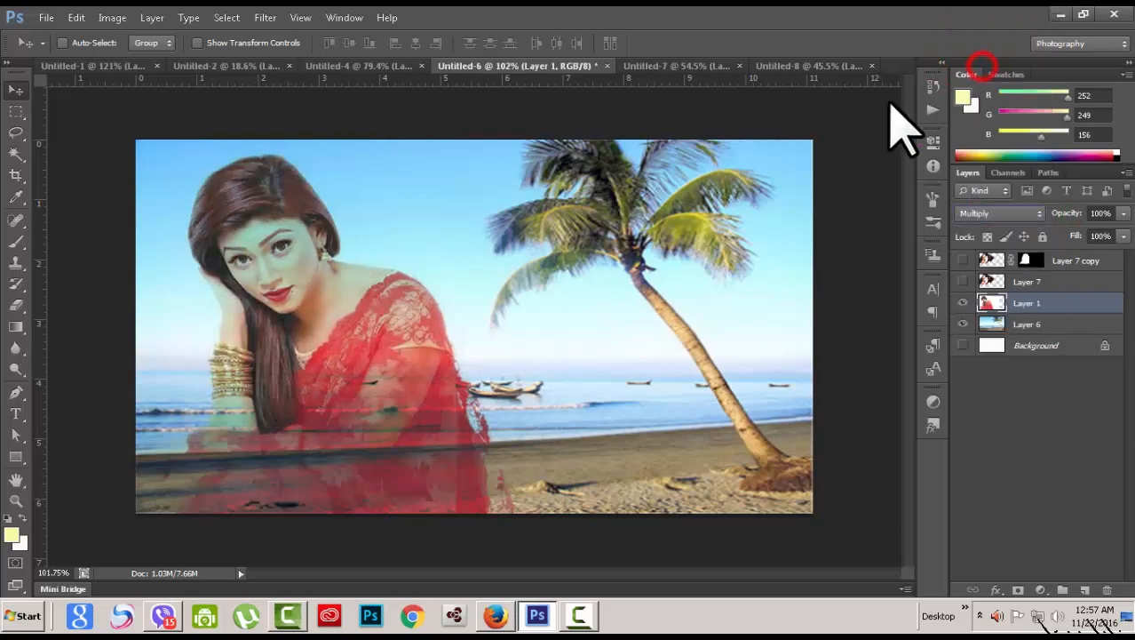
{"action": "left_click", "coordinate": [1038, 213]}
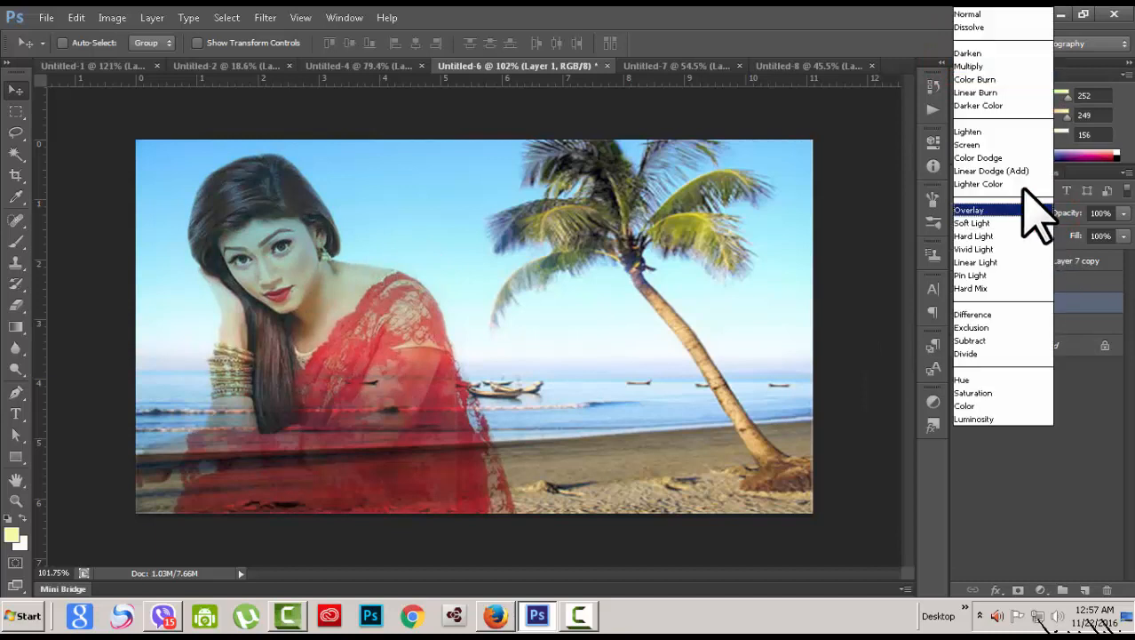
{"action": "left_click", "coordinate": [979, 80]}
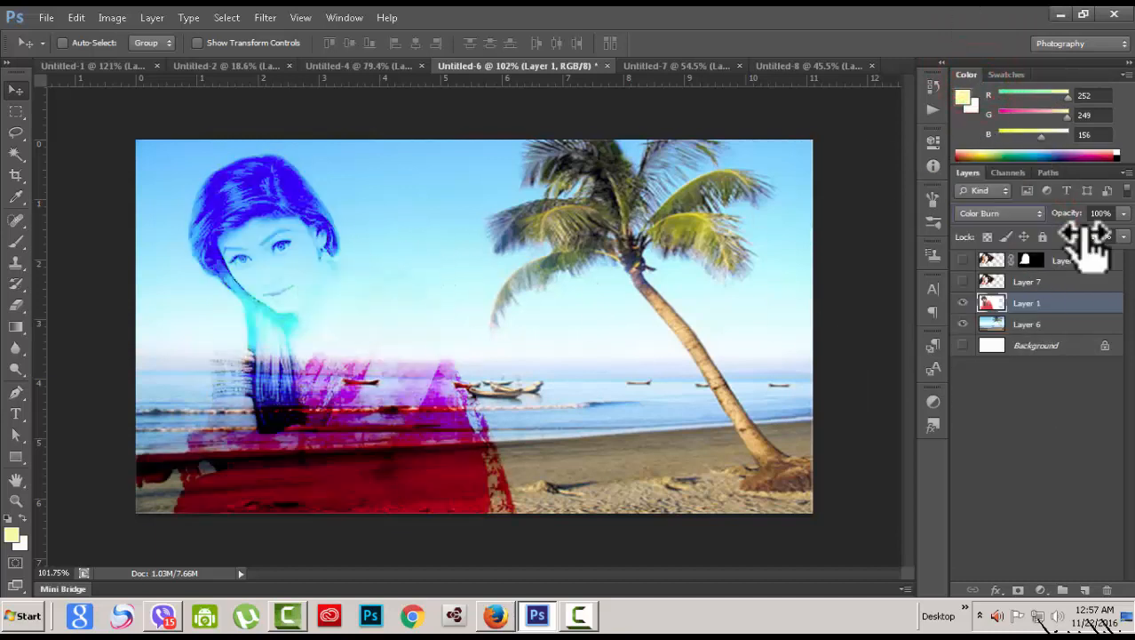
Step: Try Linear Burn and Darker Color, then settle Layer 1 on Darken
{"action": "left_click", "coordinate": [1038, 213]}
{"action": "left_click", "coordinate": [977, 92]}
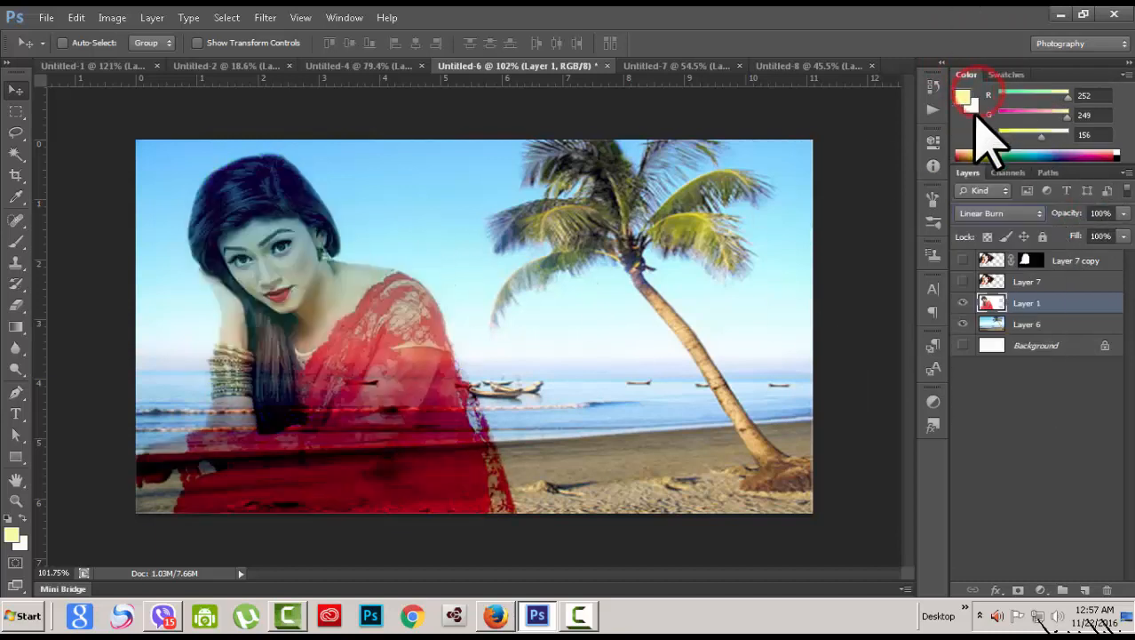
{"action": "left_click", "coordinate": [1037, 214]}
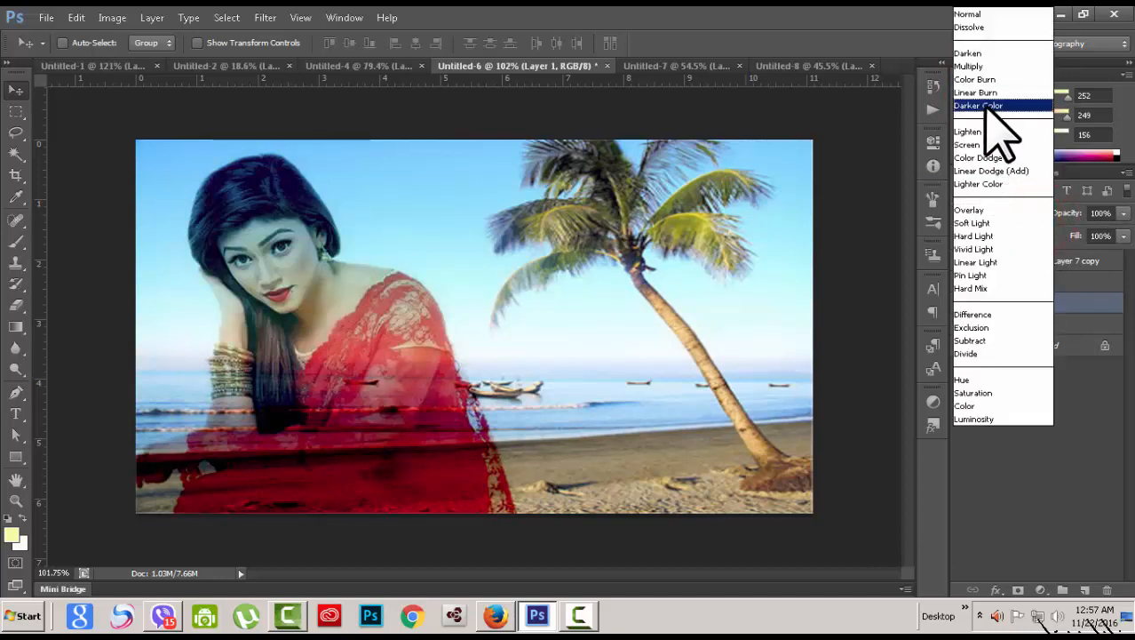
{"action": "left_click", "coordinate": [987, 105]}
{"action": "left_click", "coordinate": [1038, 215]}
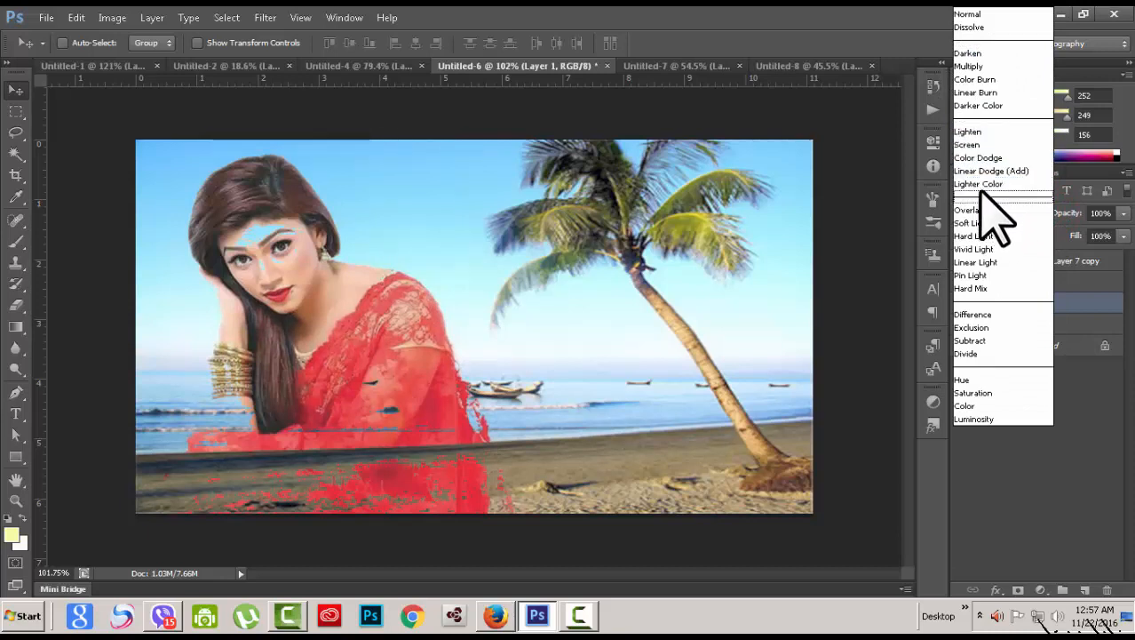
{"action": "left_click", "coordinate": [976, 53]}
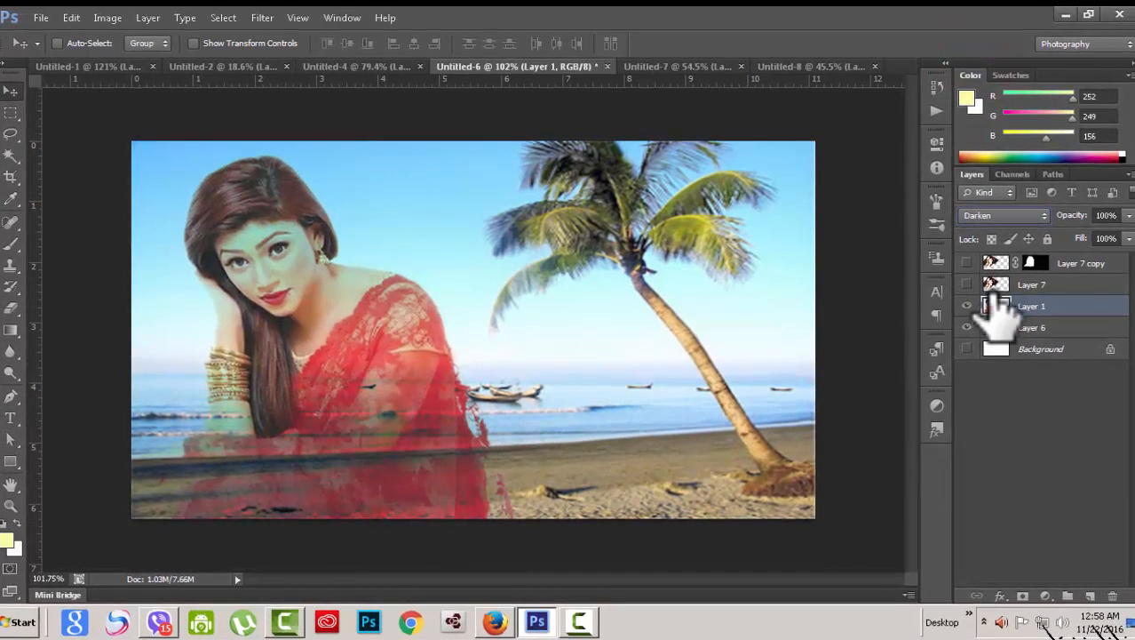
{"action": "left_click", "coordinate": [1035, 215]}
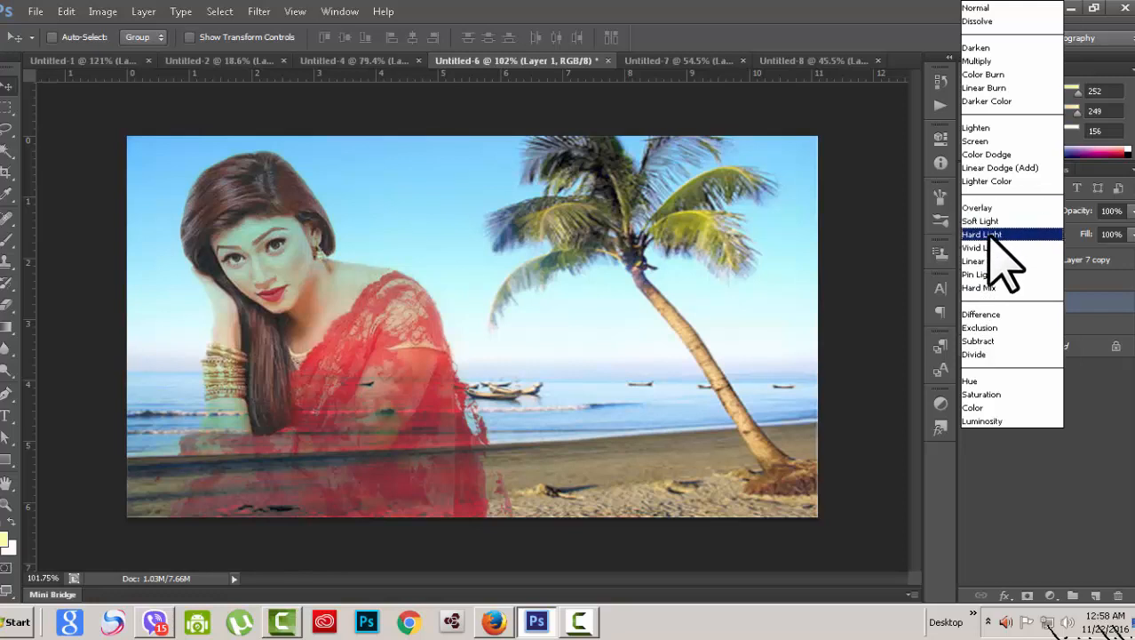
{"action": "left_click", "coordinate": [1077, 494]}
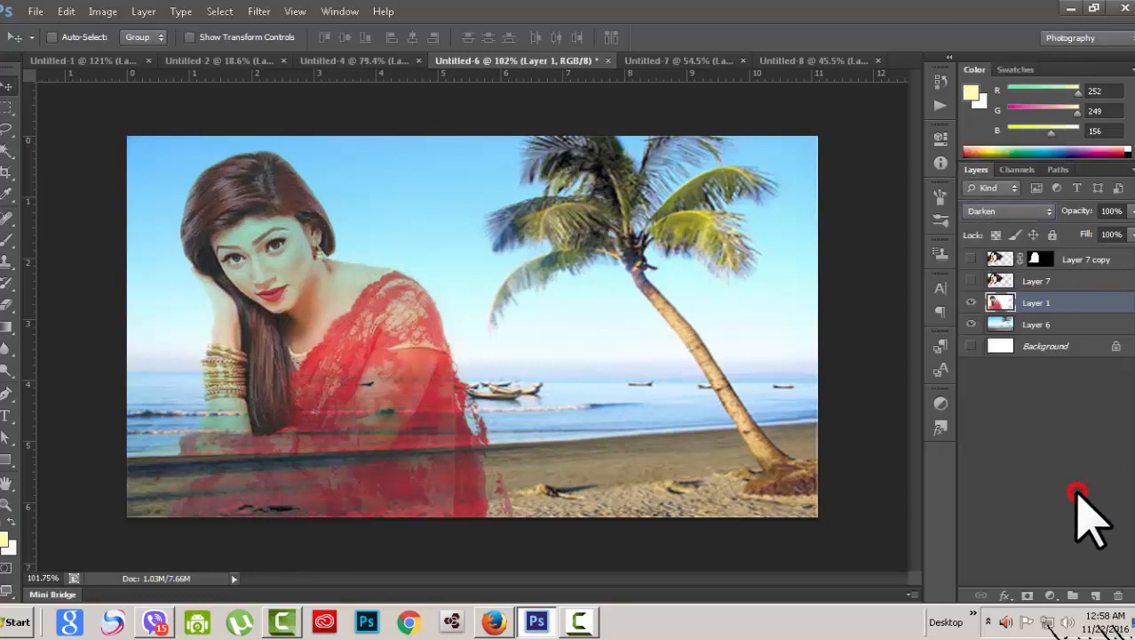
Step: Switch through the open documents to the Untitled-7 brick wall document
{"action": "left_click", "coordinate": [223, 62]}
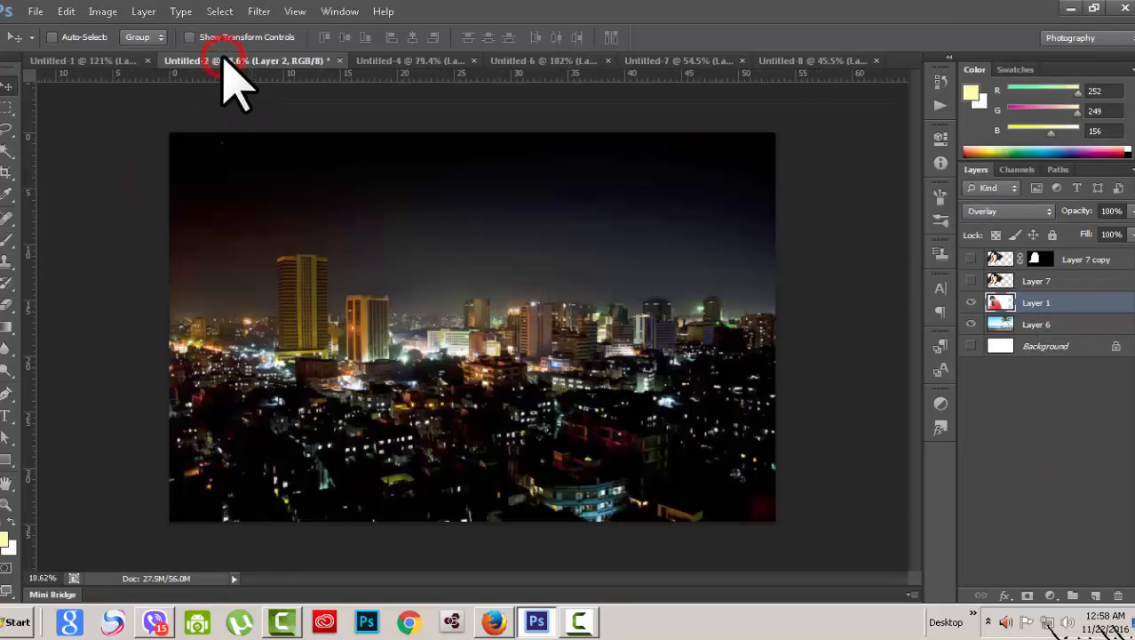
{"action": "left_click", "coordinate": [405, 62]}
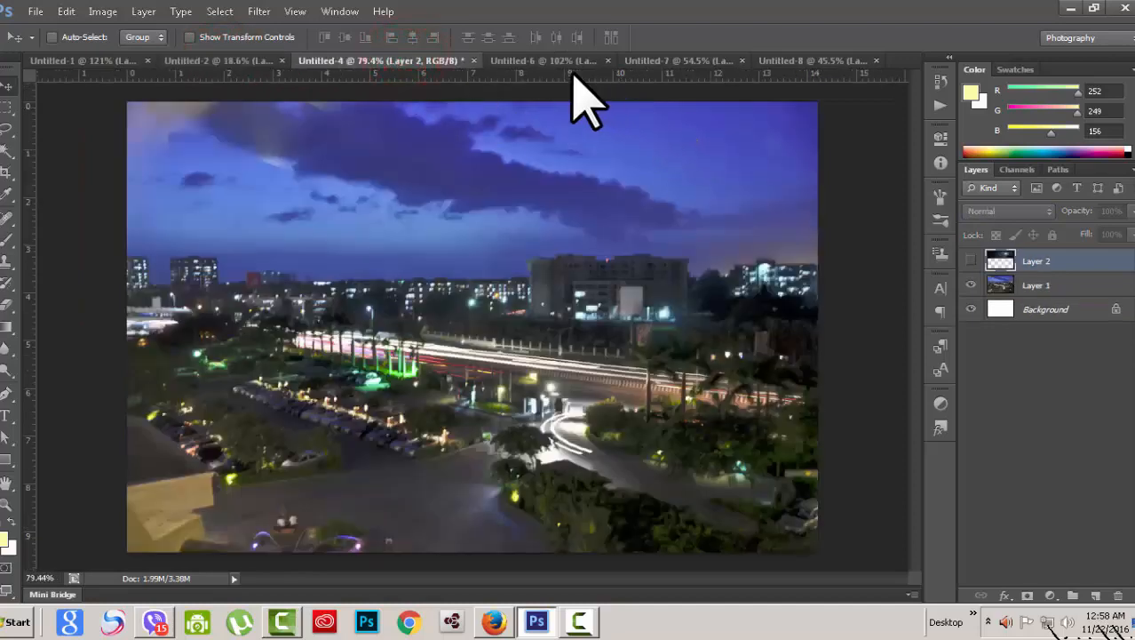
{"action": "left_click", "coordinate": [532, 63]}
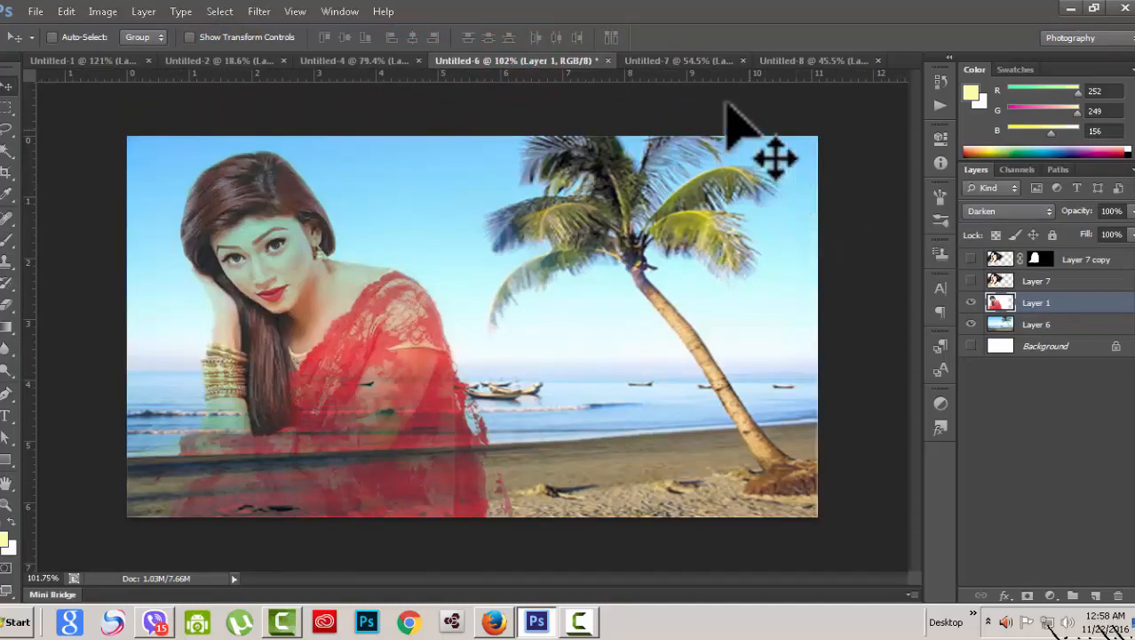
{"action": "left_click", "coordinate": [695, 62]}
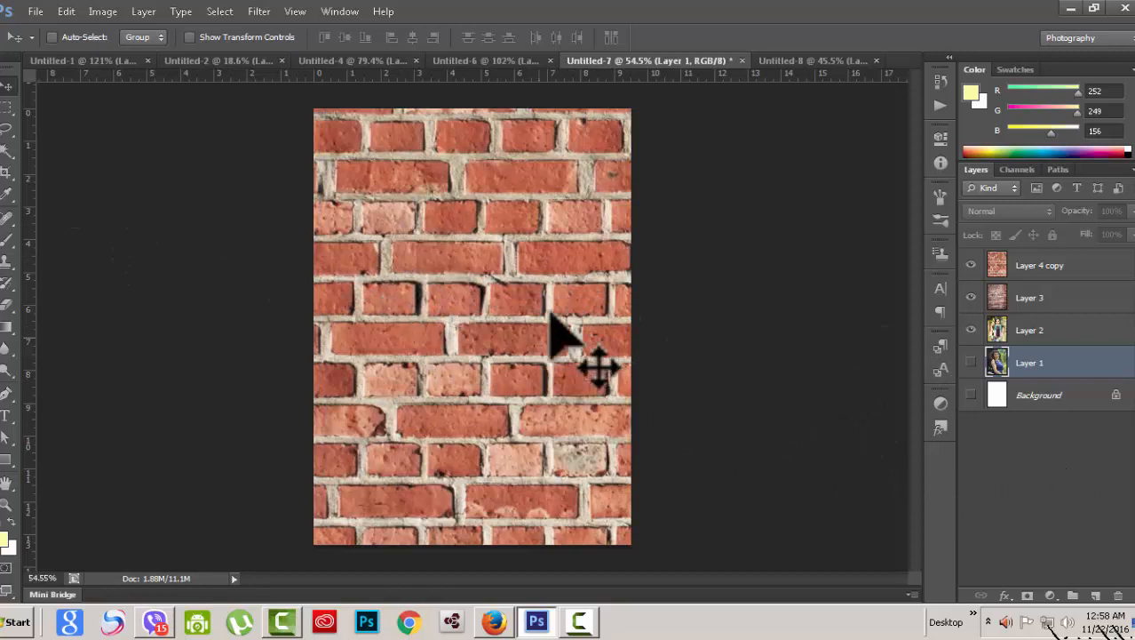
Step: Hide and reshow Layer 4 copy's brick texture to compare, then select Layer 4 copy
{"action": "left_click", "coordinate": [1064, 327]}
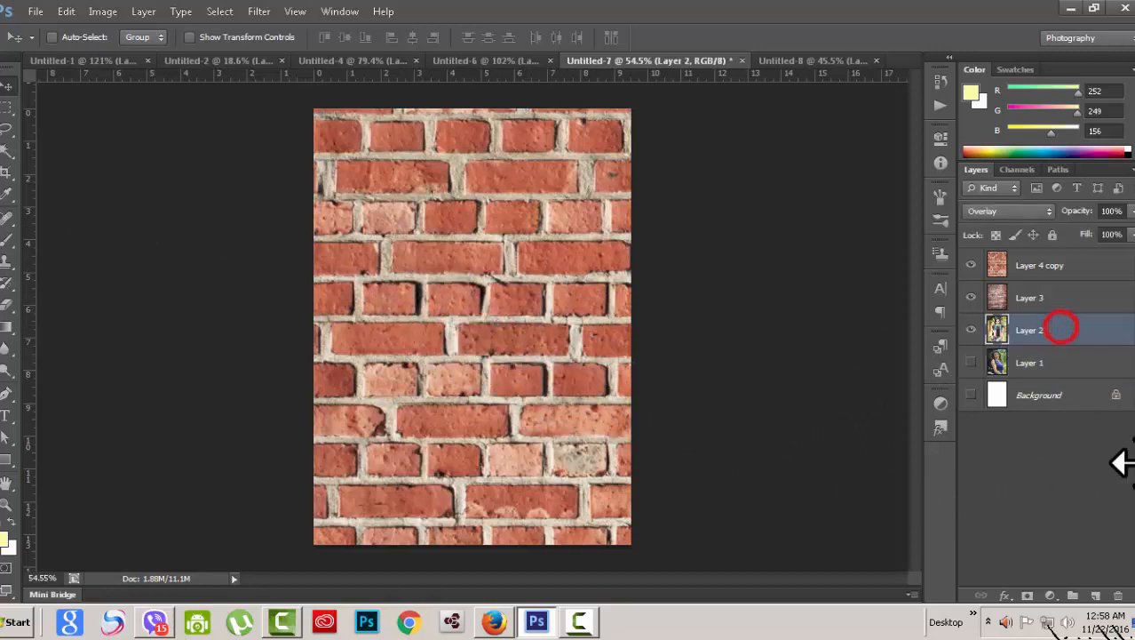
{"action": "left_click", "coordinate": [970, 265]}
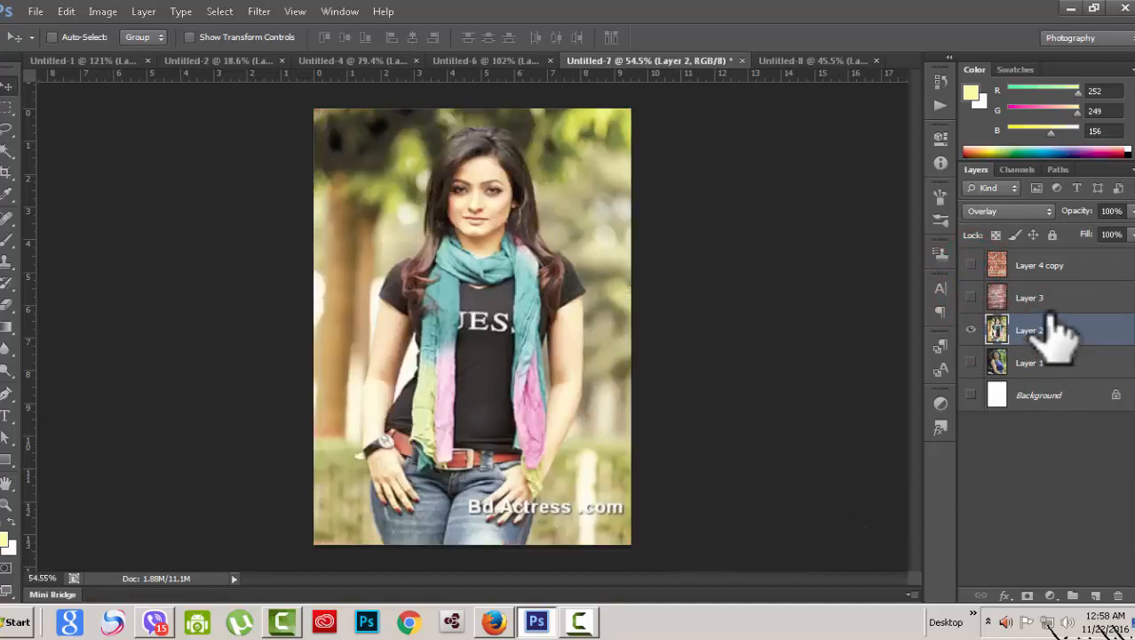
{"action": "left_click", "coordinate": [967, 265]}
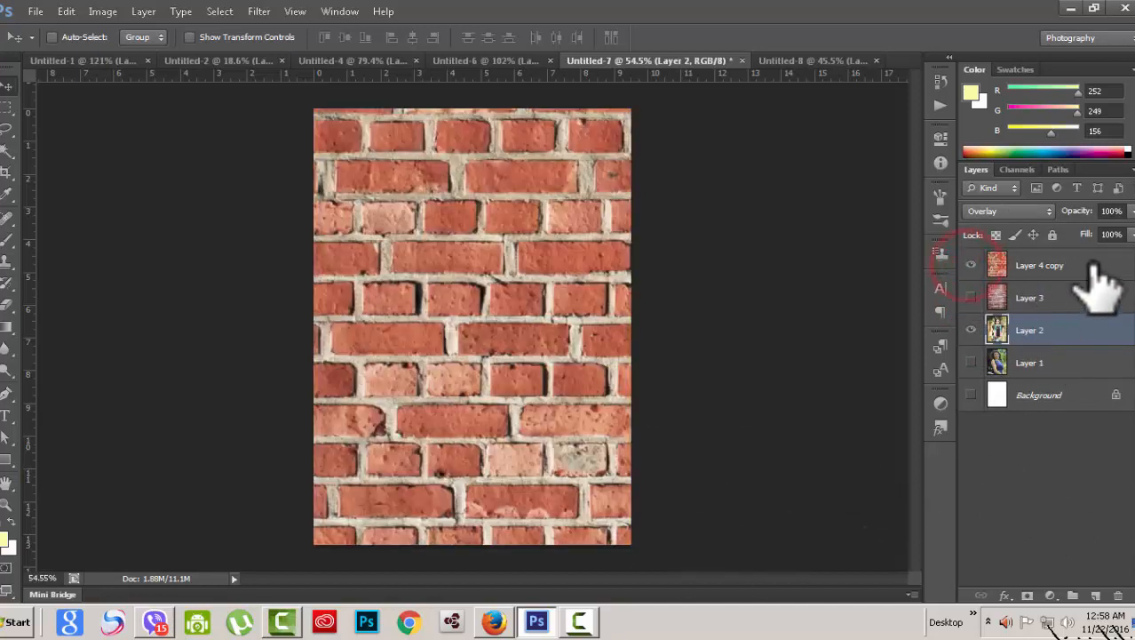
{"action": "left_click", "coordinate": [1093, 265]}
{"action": "left_click", "coordinate": [1074, 329]}
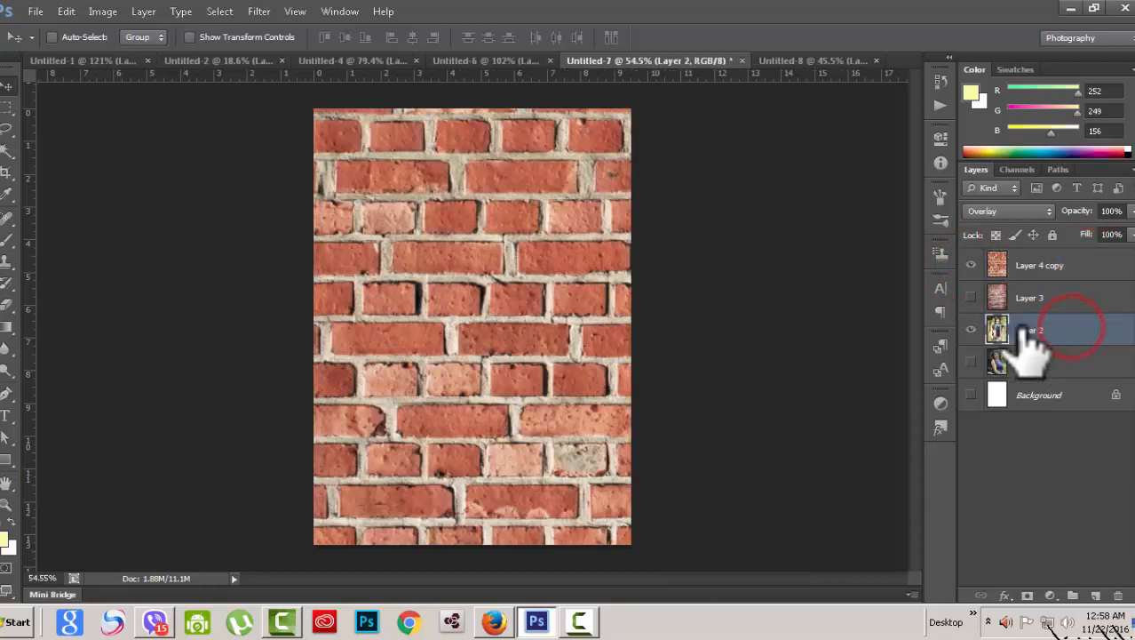
{"action": "left_click", "coordinate": [1080, 264]}
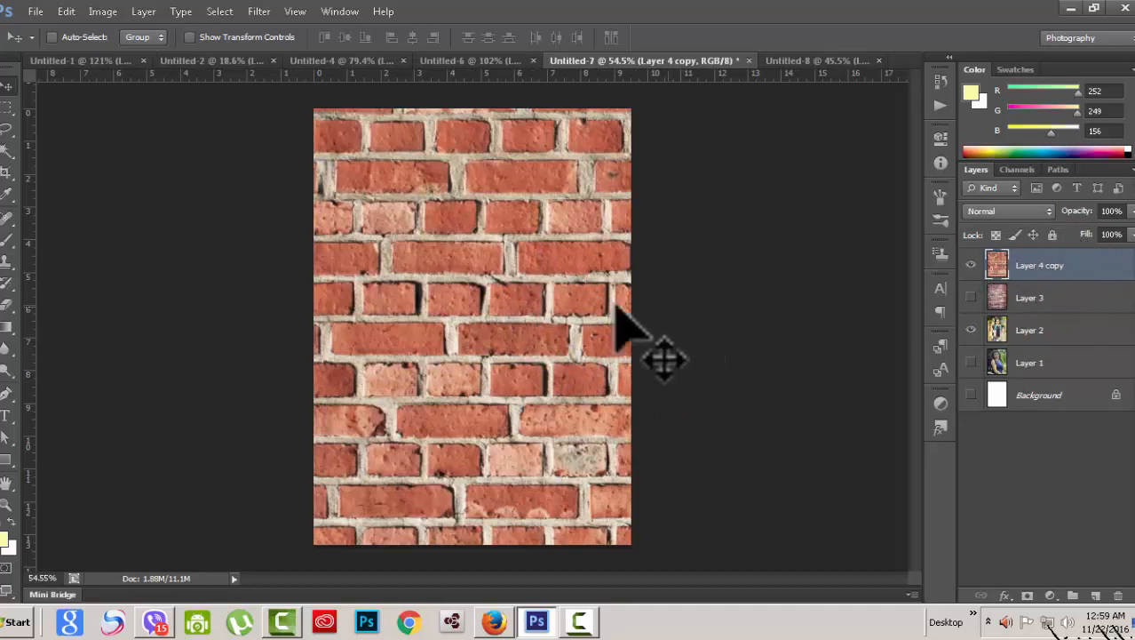
Step: Blend Layer 4 copy's bricks in Overlay, select Layer 2, and close the stray console
{"action": "left_click", "coordinate": [1047, 214]}
{"action": "left_click", "coordinate": [1006, 210]}
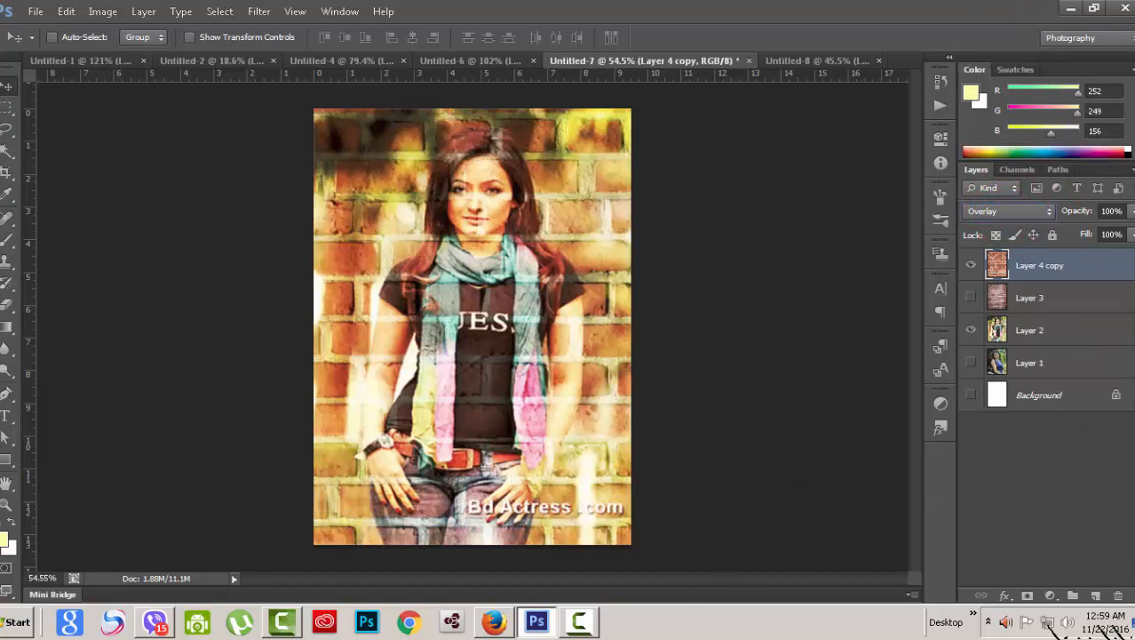
{"action": "left_click", "coordinate": [1044, 330]}
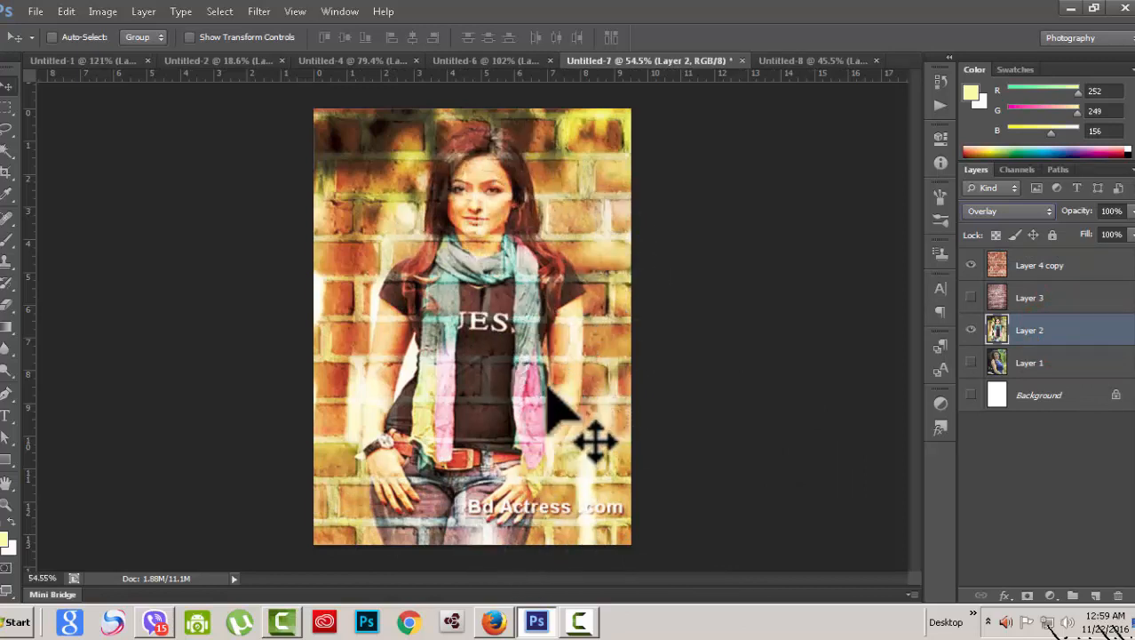
{"action": "left_click", "coordinate": [562, 28]}
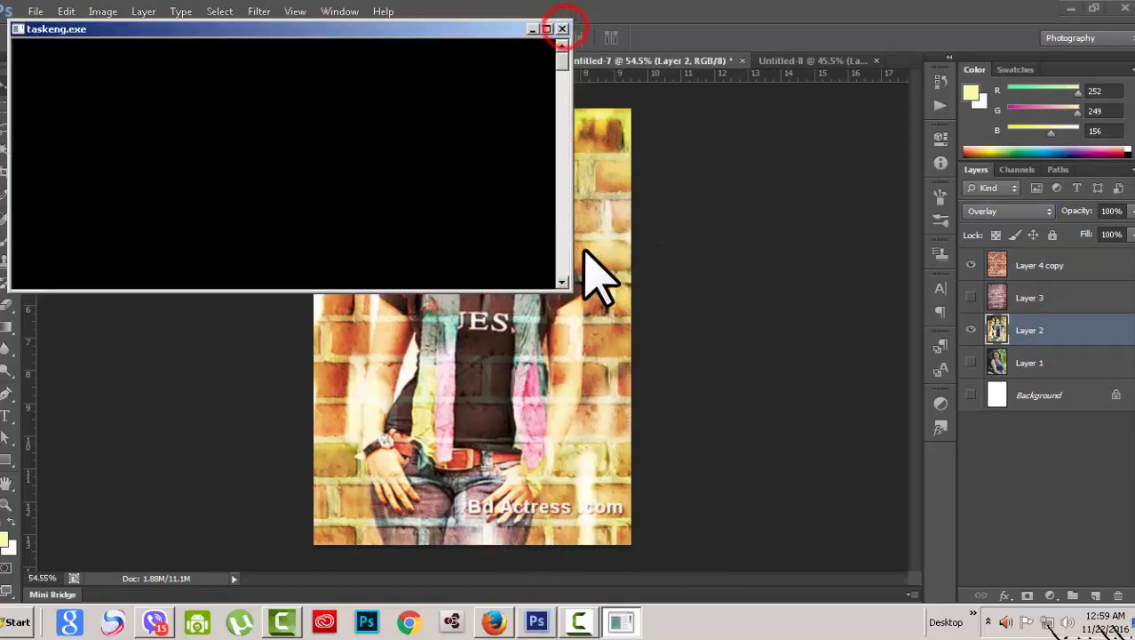
{"action": "left_click", "coordinate": [563, 28]}
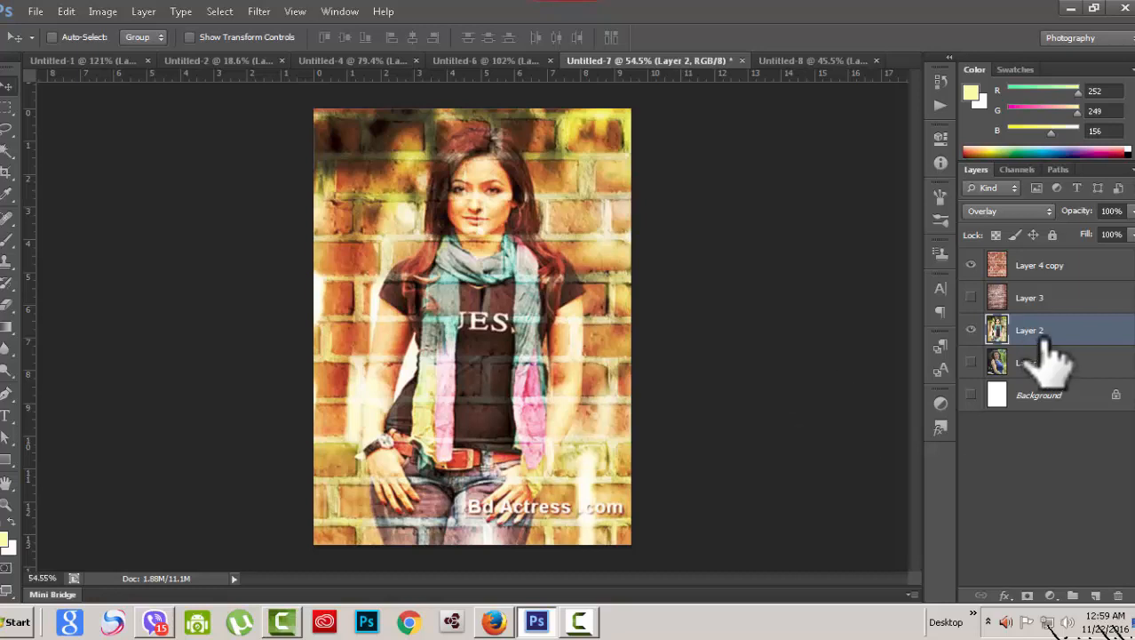
Step: Try Soft Light and Hard Light blending on Layer 2
{"action": "left_click", "coordinate": [1048, 211]}
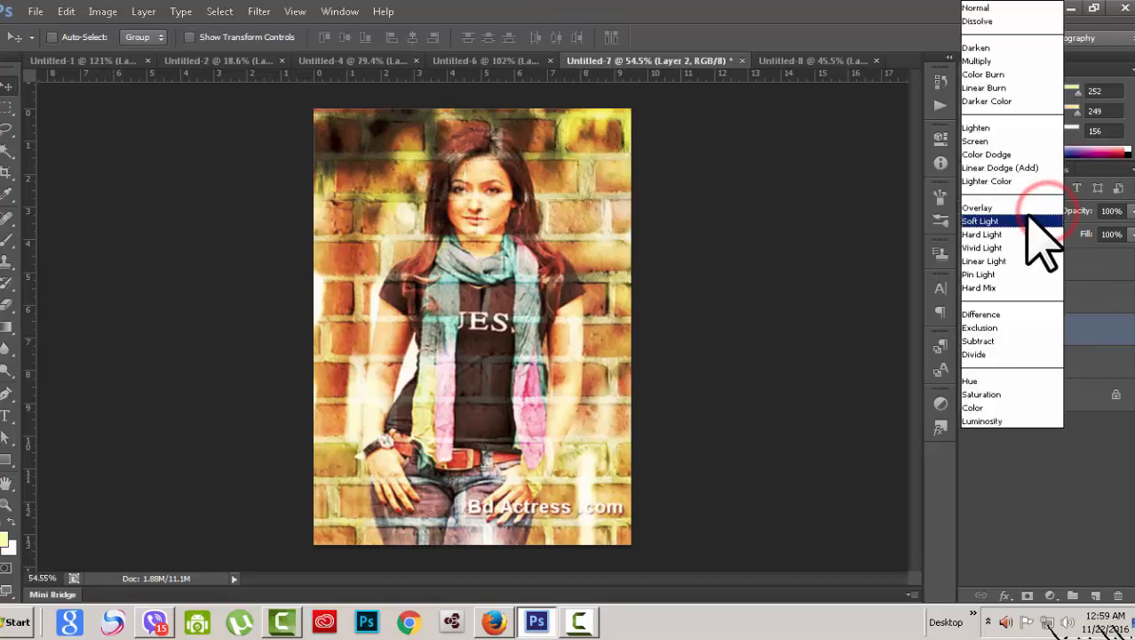
{"action": "left_click", "coordinate": [993, 222]}
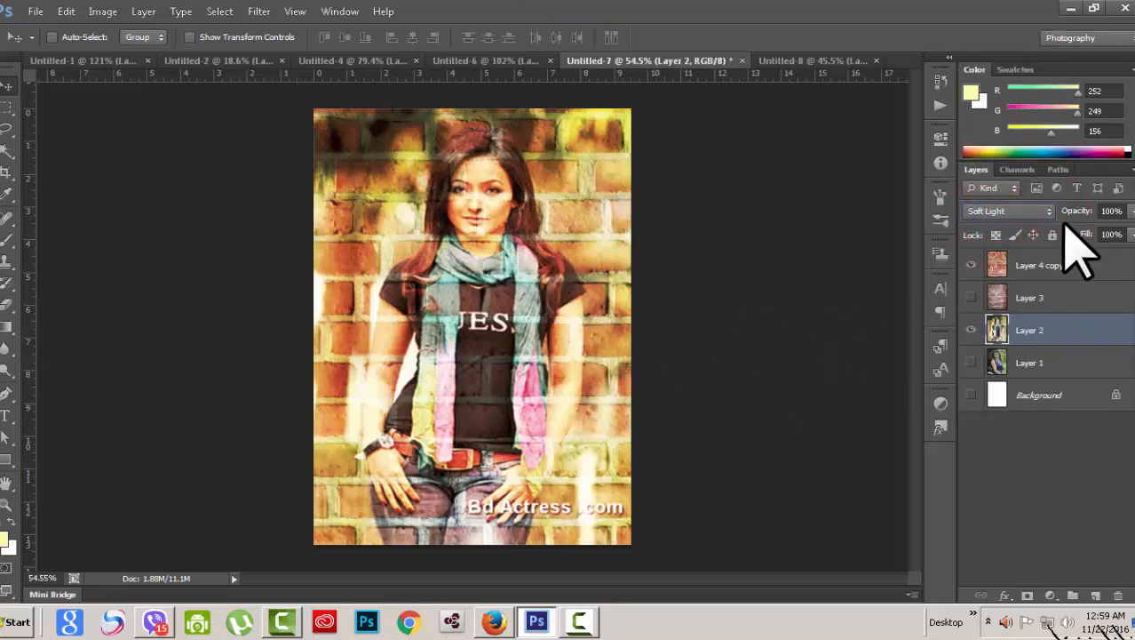
{"action": "left_click", "coordinate": [1049, 213]}
{"action": "left_click", "coordinate": [1020, 234]}
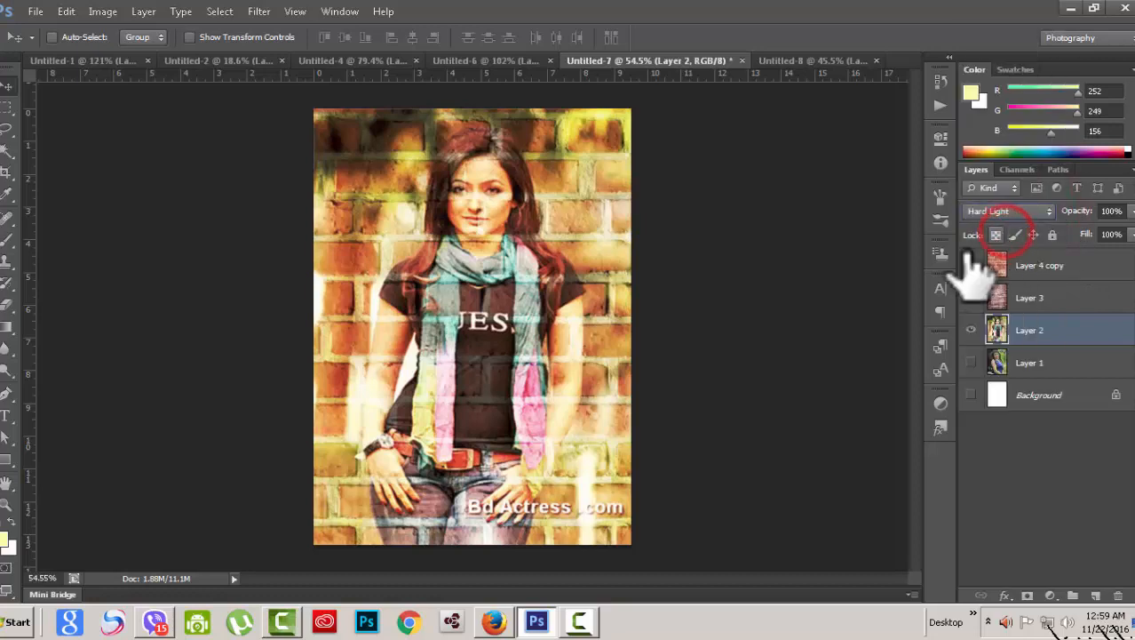
{"action": "left_click", "coordinate": [1048, 213]}
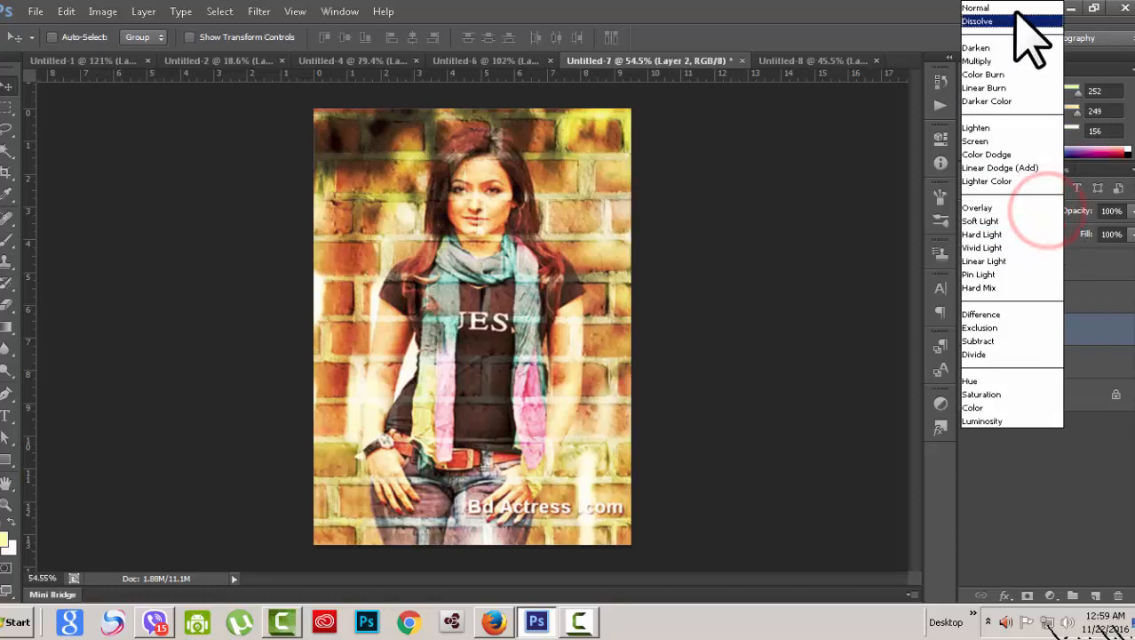
{"action": "left_click", "coordinate": [1016, 11]}
Step: Select Layer 4 copy and alternate it between Soft Light and Hard Light, ending on Hard Light
{"action": "left_click", "coordinate": [1102, 262]}
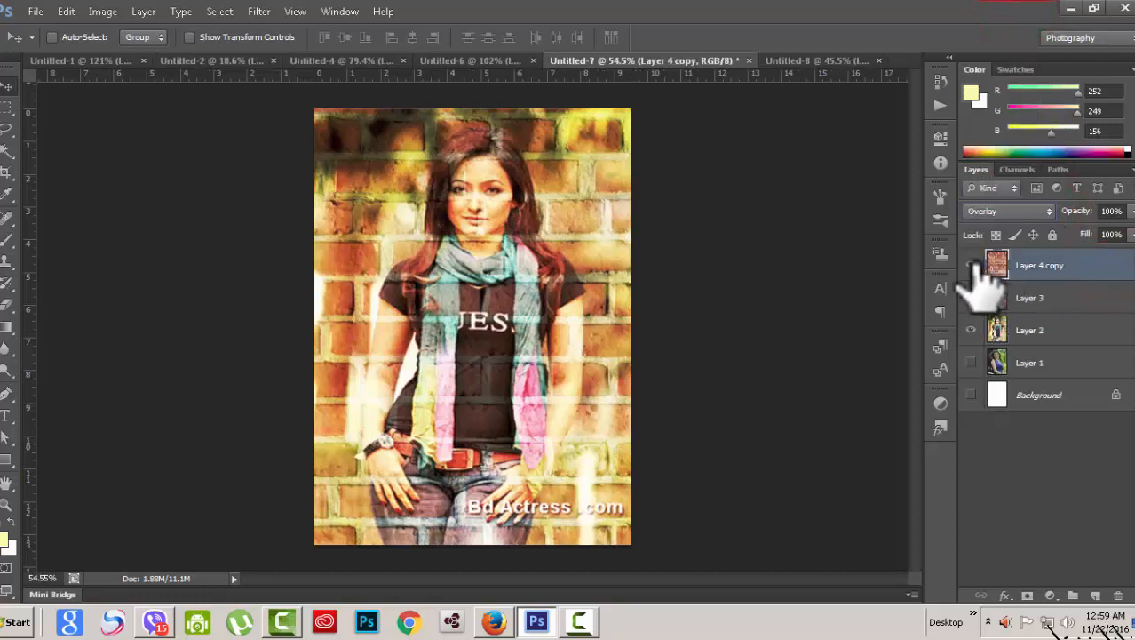
{"action": "left_click", "coordinate": [1048, 210]}
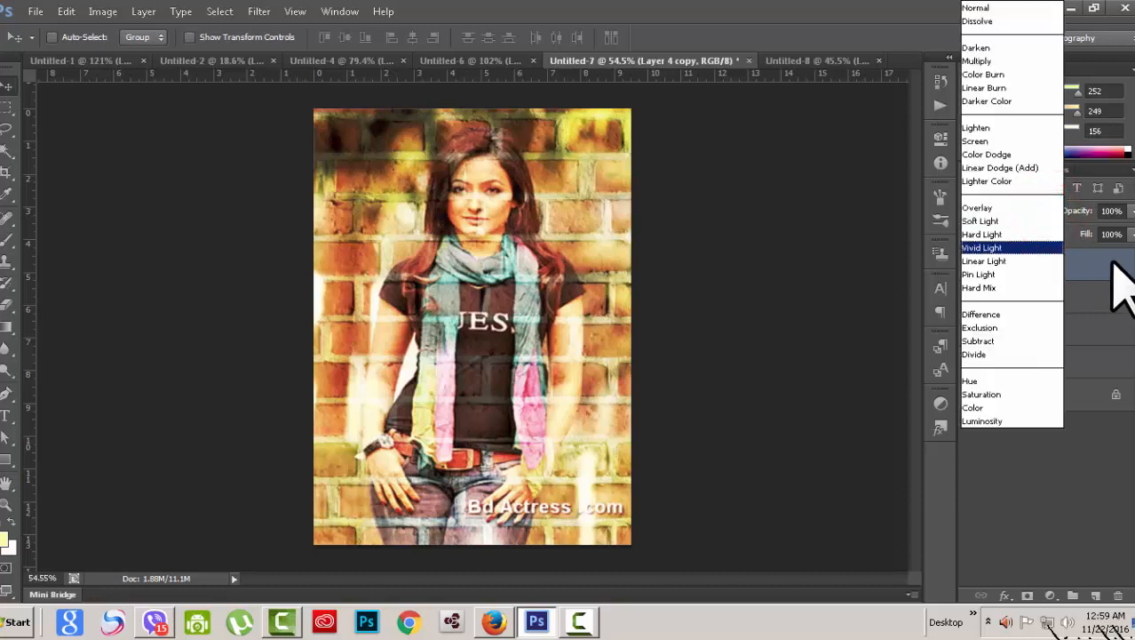
{"action": "left_click", "coordinate": [1007, 221]}
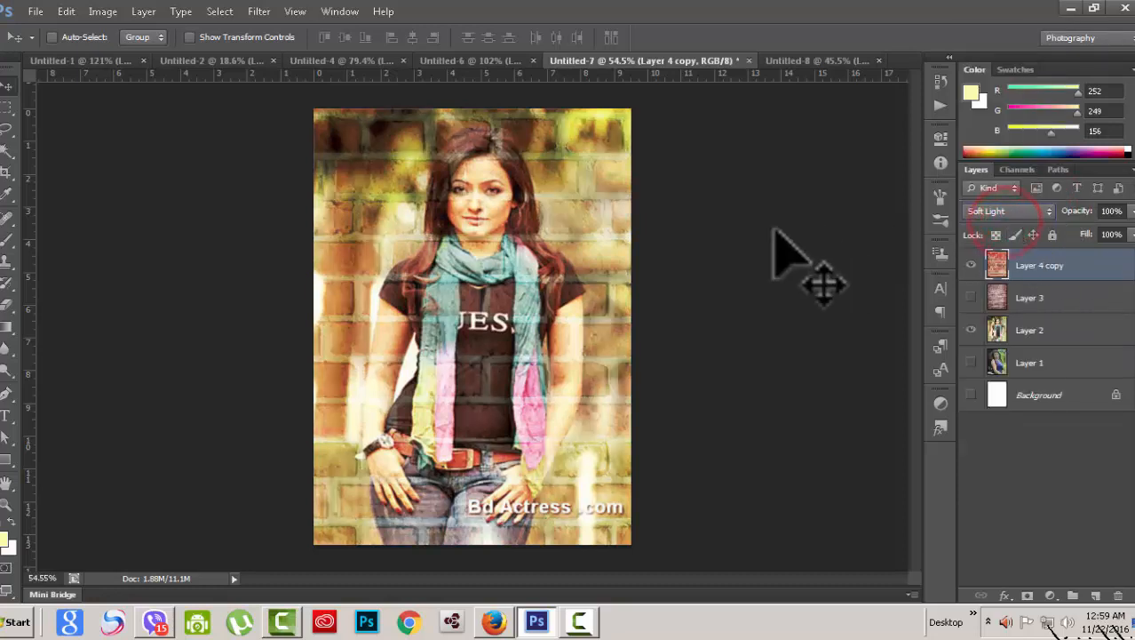
{"action": "left_click", "coordinate": [1044, 216]}
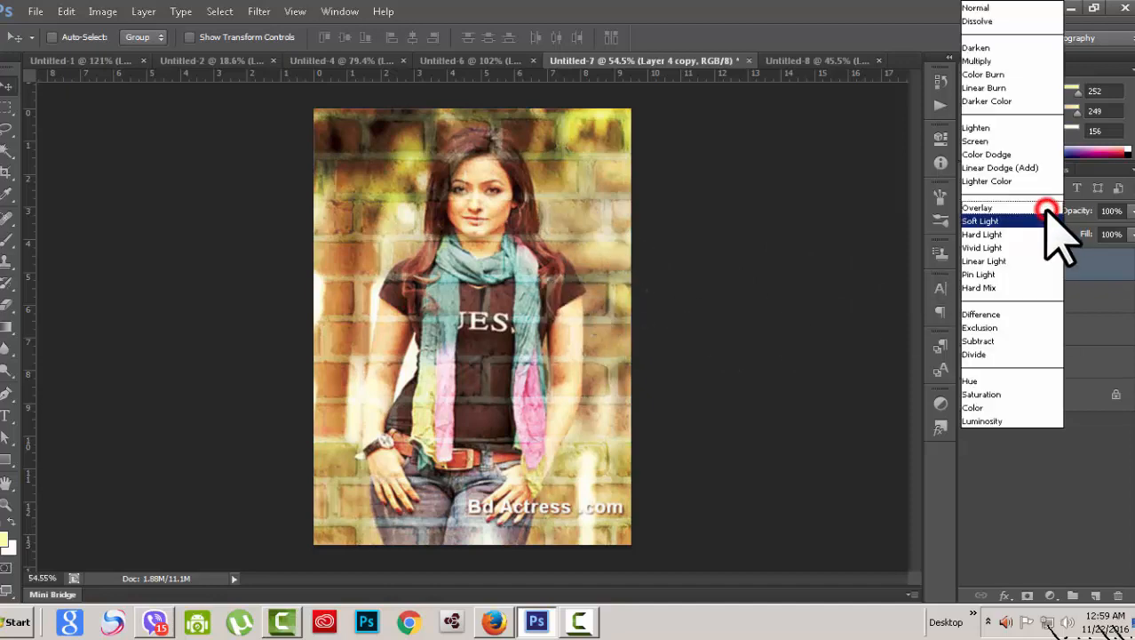
{"action": "left_click", "coordinate": [986, 233]}
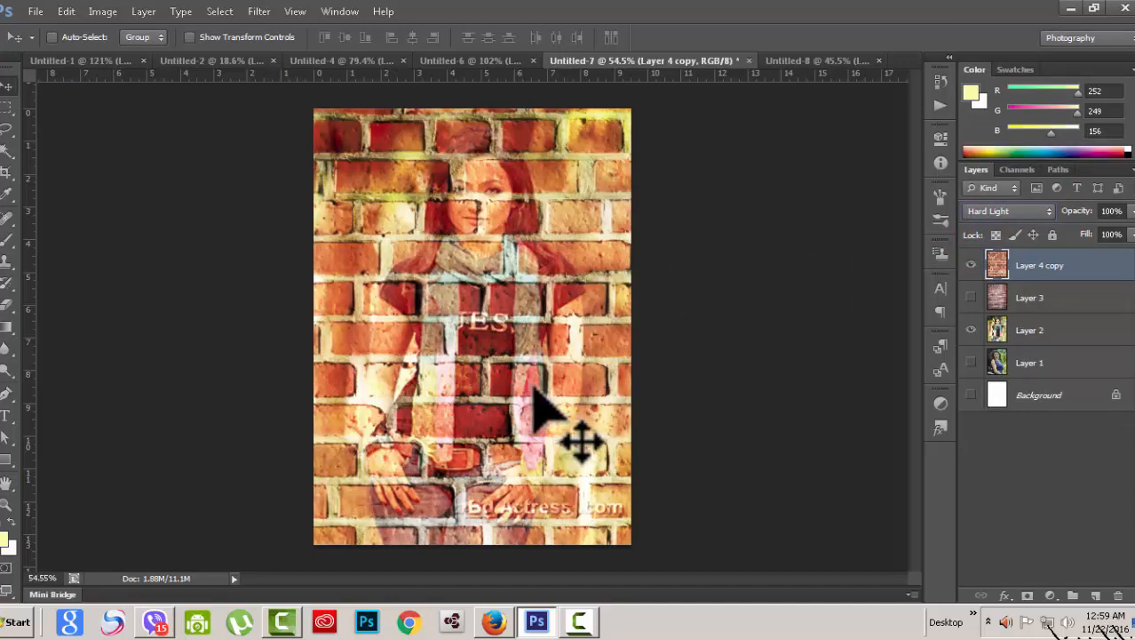
{"action": "key", "text": "shift+minus"}
{"action": "left_click", "coordinate": [1039, 215]}
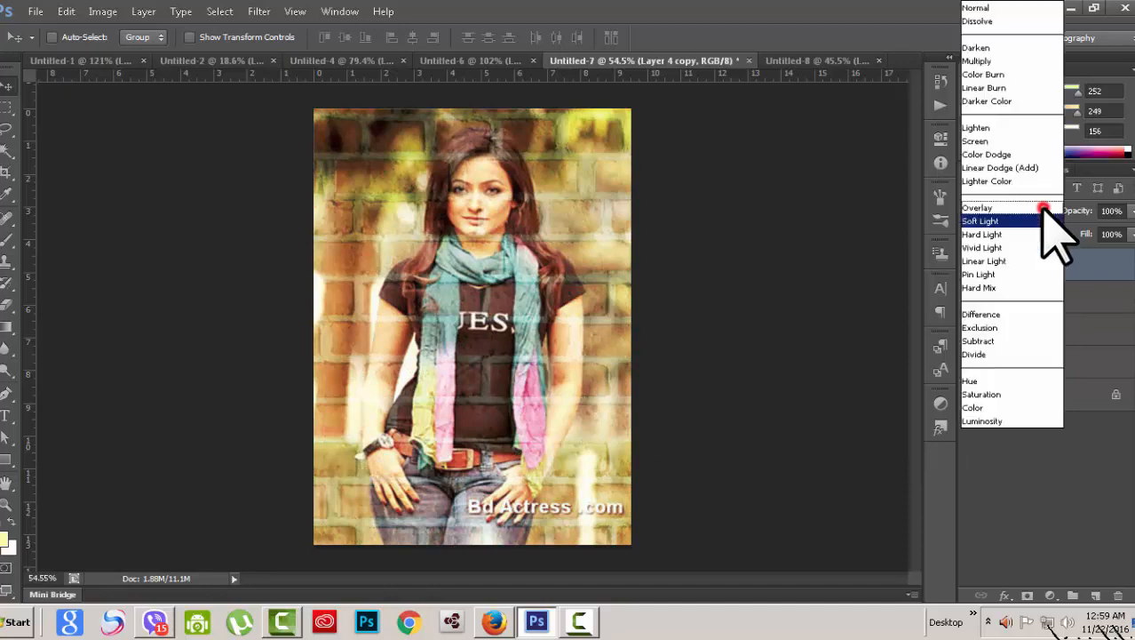
{"action": "left_click", "coordinate": [1017, 236]}
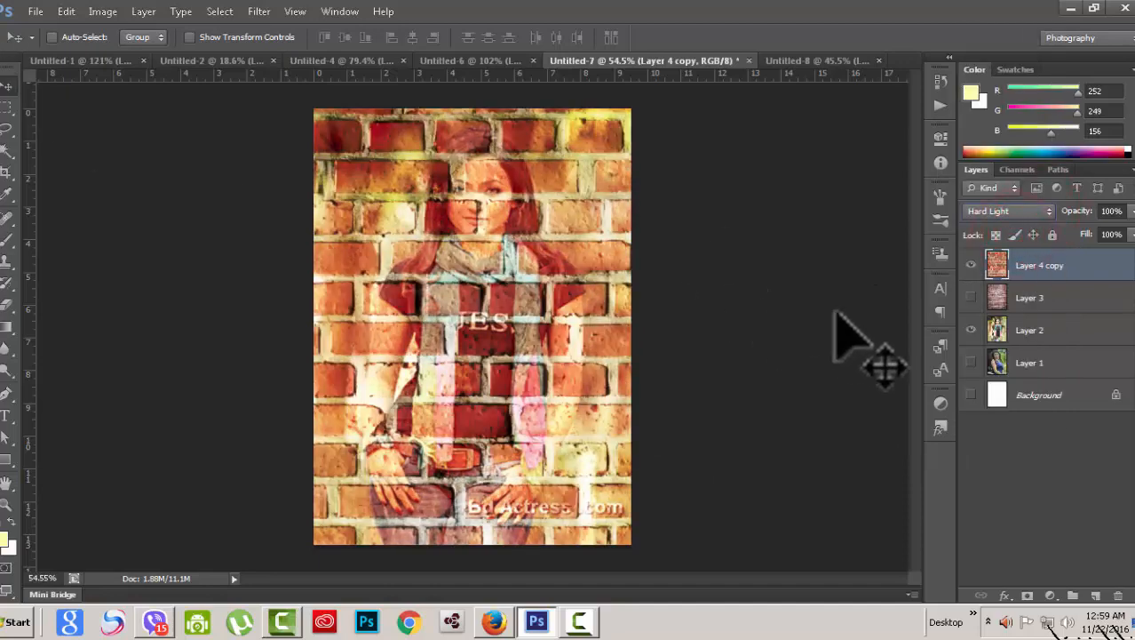
{"action": "scroll", "coordinate": [767, 326], "scroll_direction": "up", "scroll_amount": 3}
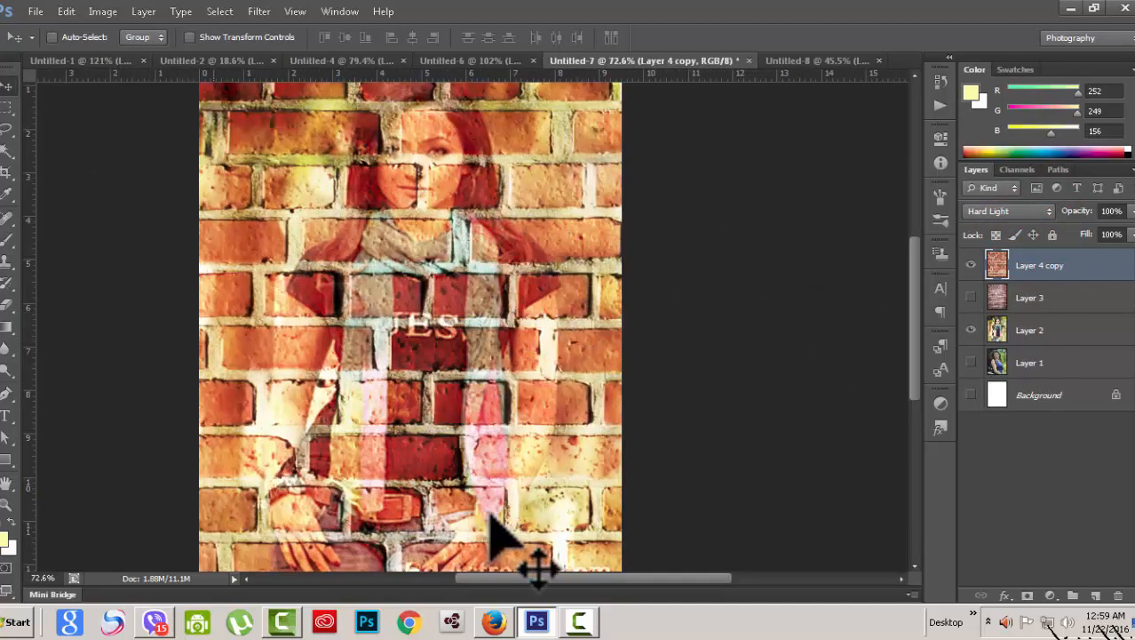
Step: Try Vivid Light and Linear Light blending on the brick layer Layer 4 copy
{"action": "left_click", "coordinate": [1038, 213]}
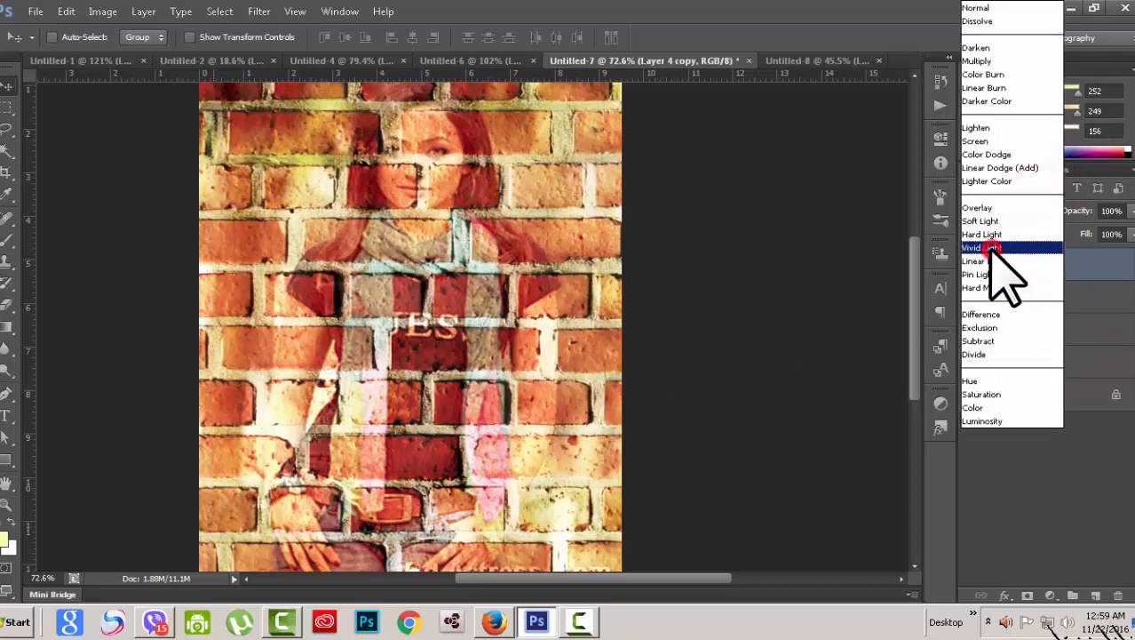
{"action": "left_click", "coordinate": [986, 248]}
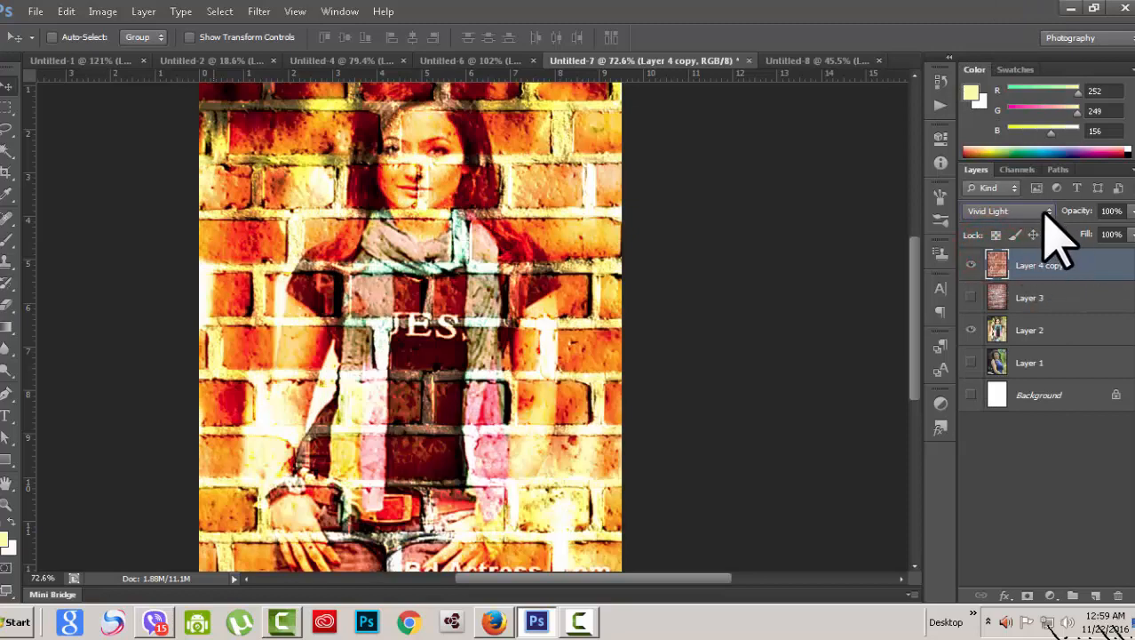
{"action": "left_click", "coordinate": [1045, 213]}
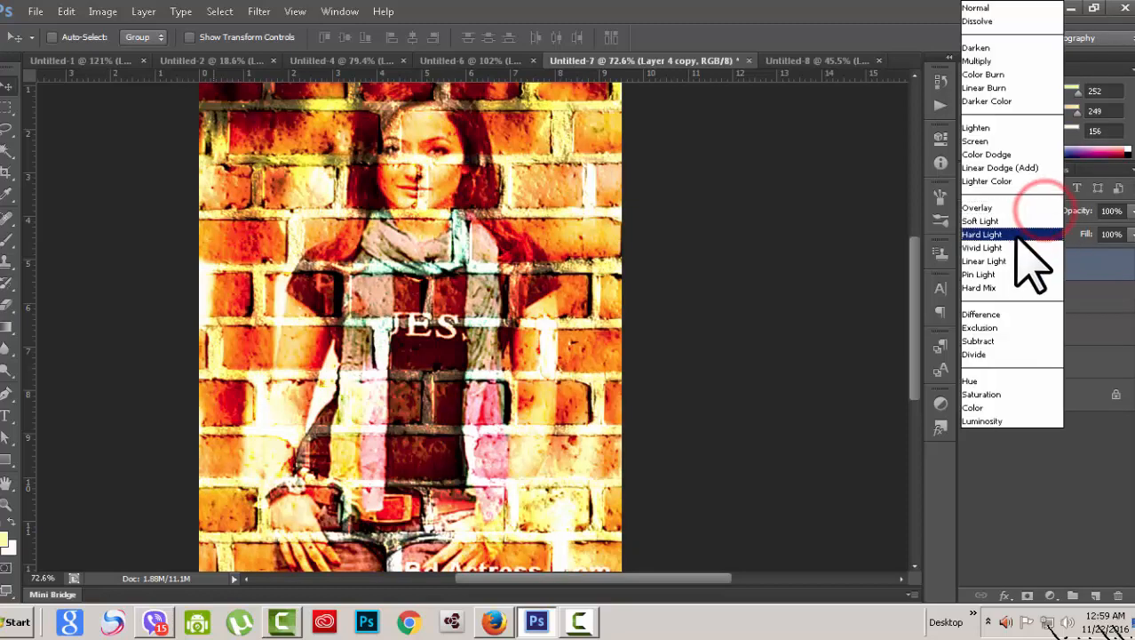
{"action": "left_click", "coordinate": [1013, 257]}
{"action": "left_click", "coordinate": [1046, 211]}
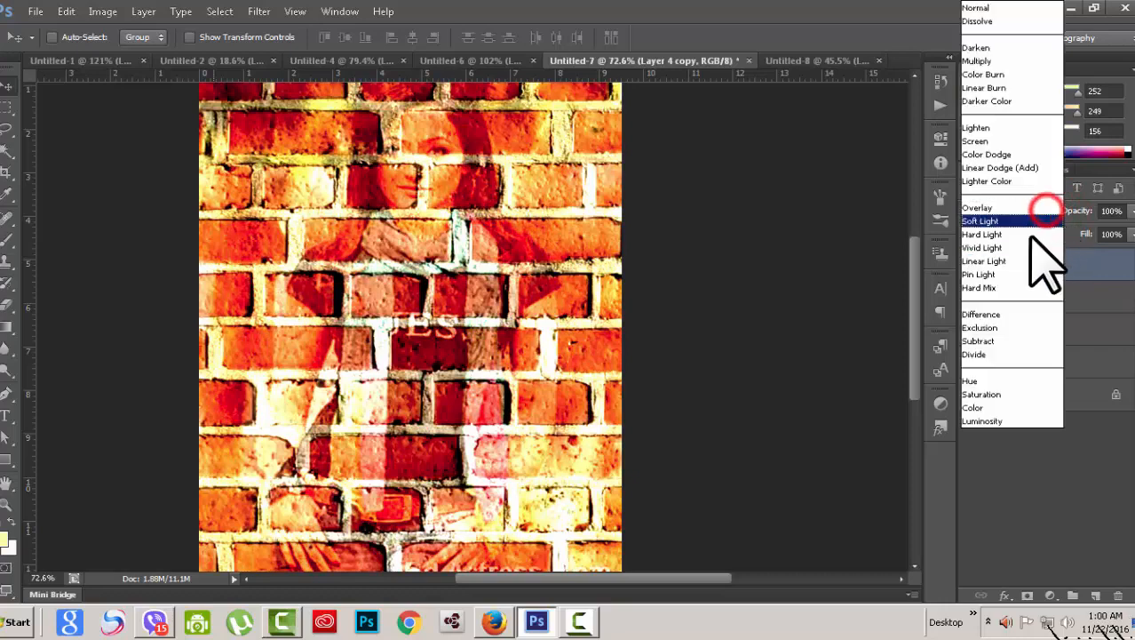
{"action": "left_click", "coordinate": [1016, 261]}
Step: Cycle the brick layer through Pin Light, Hard Mix and Overlay, then return it to Normal
{"action": "left_click", "coordinate": [1047, 212]}
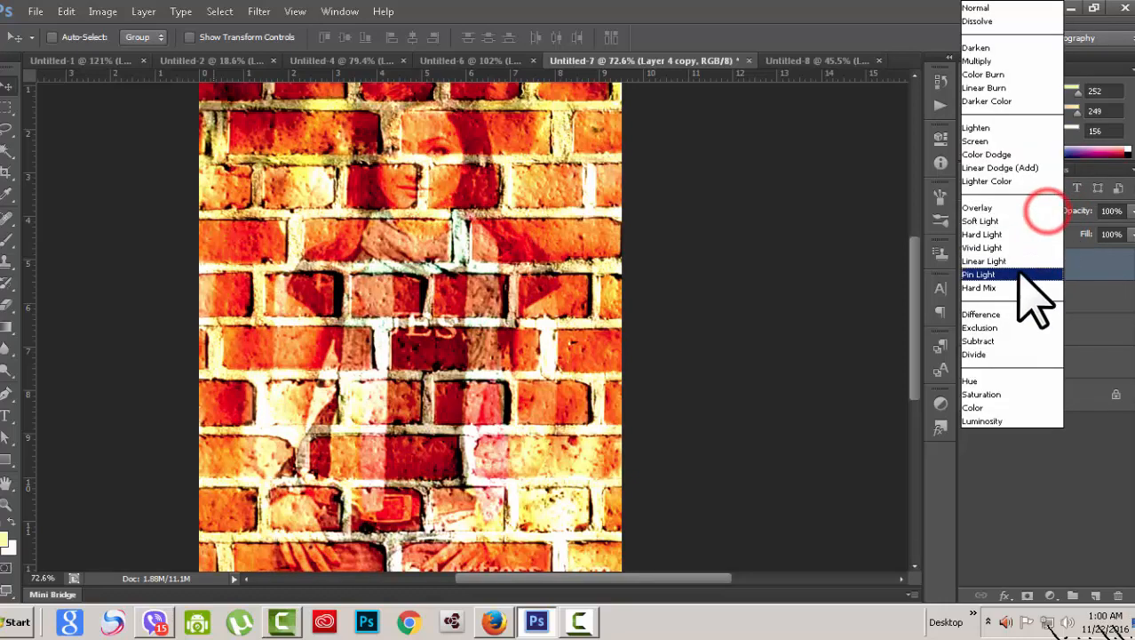
{"action": "left_click", "coordinate": [1017, 275]}
{"action": "left_click", "coordinate": [1046, 211]}
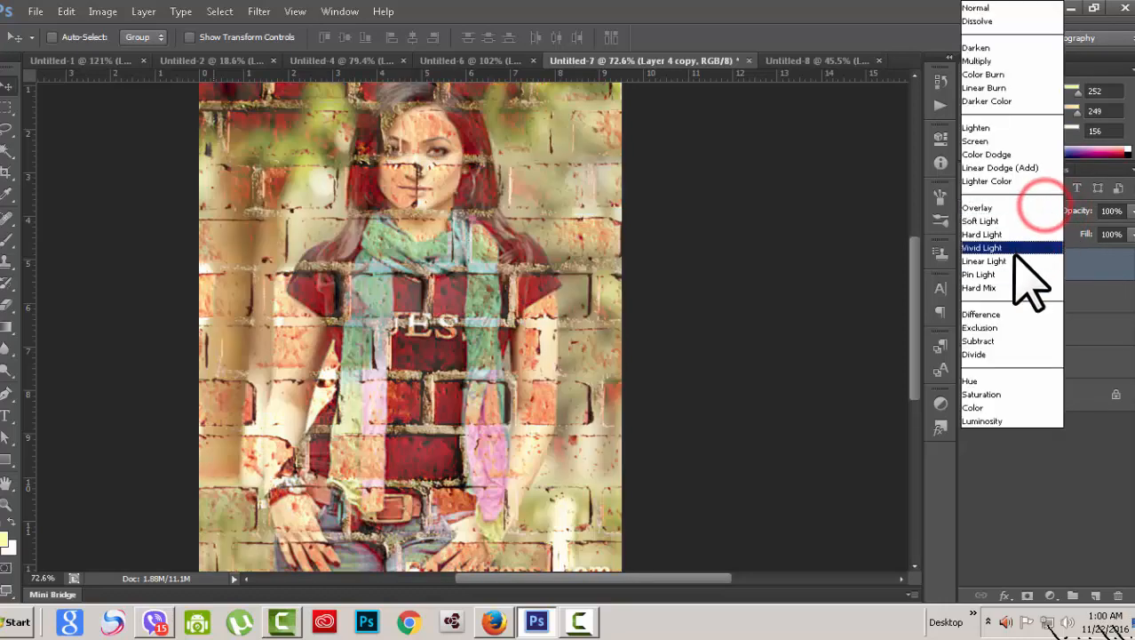
{"action": "left_click", "coordinate": [1012, 287]}
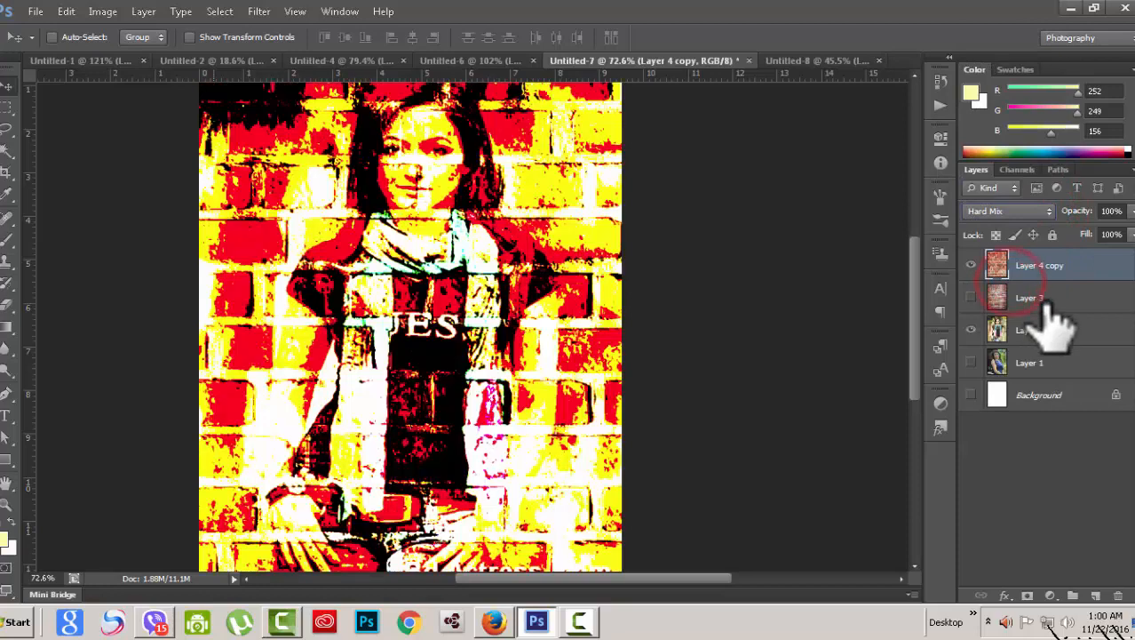
{"action": "left_click", "coordinate": [1046, 213]}
{"action": "left_click", "coordinate": [1048, 213]}
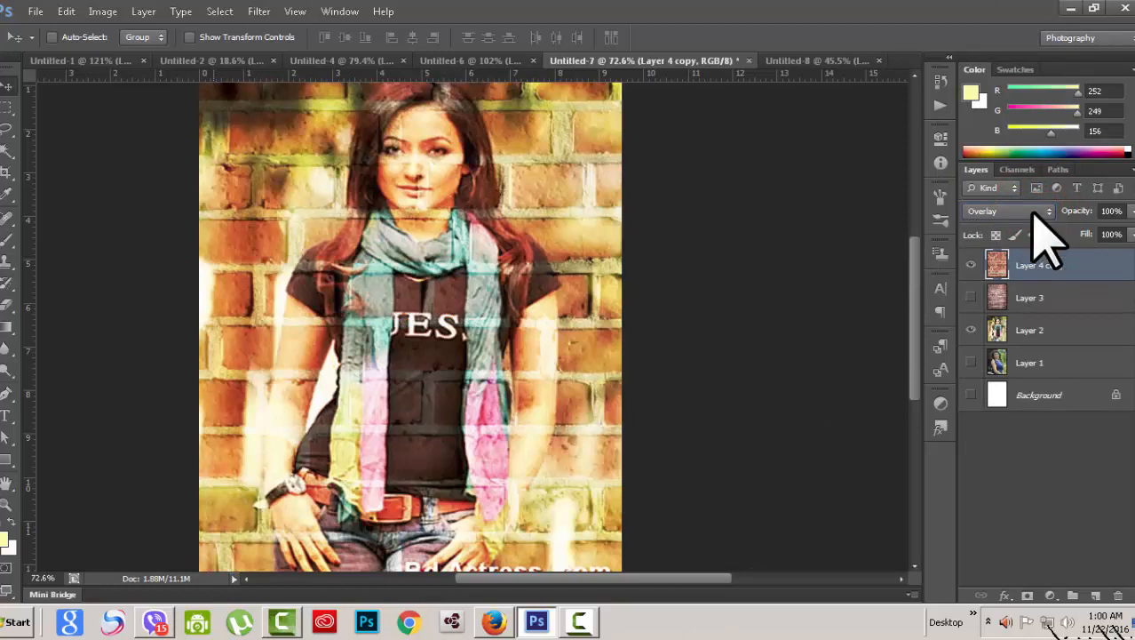
{"action": "left_click", "coordinate": [1034, 215]}
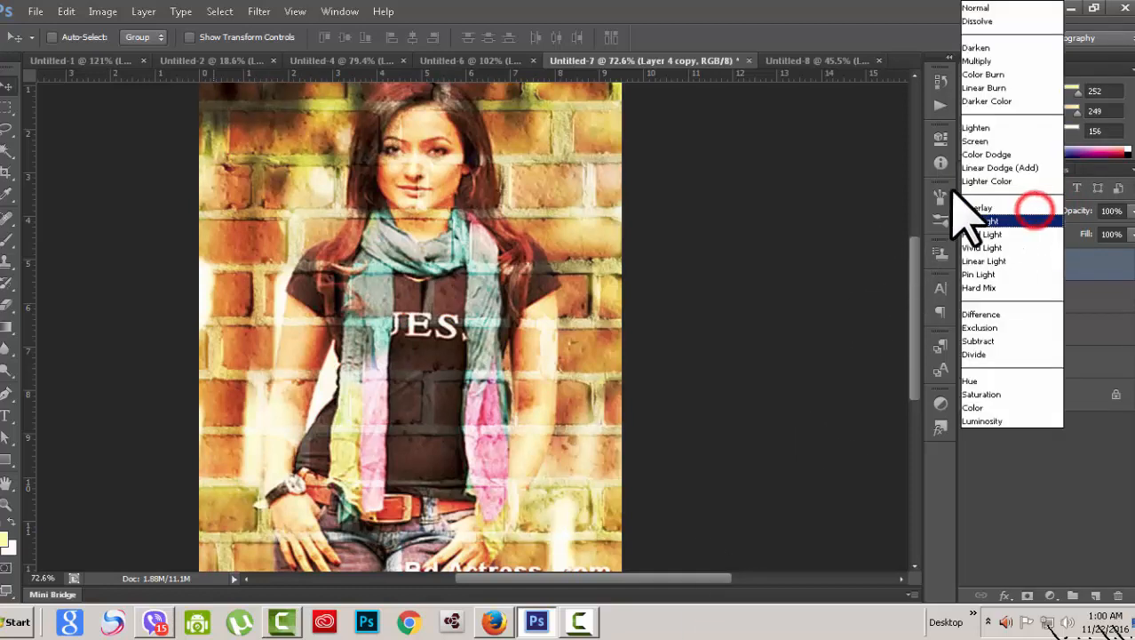
{"action": "left_click", "coordinate": [1000, 9]}
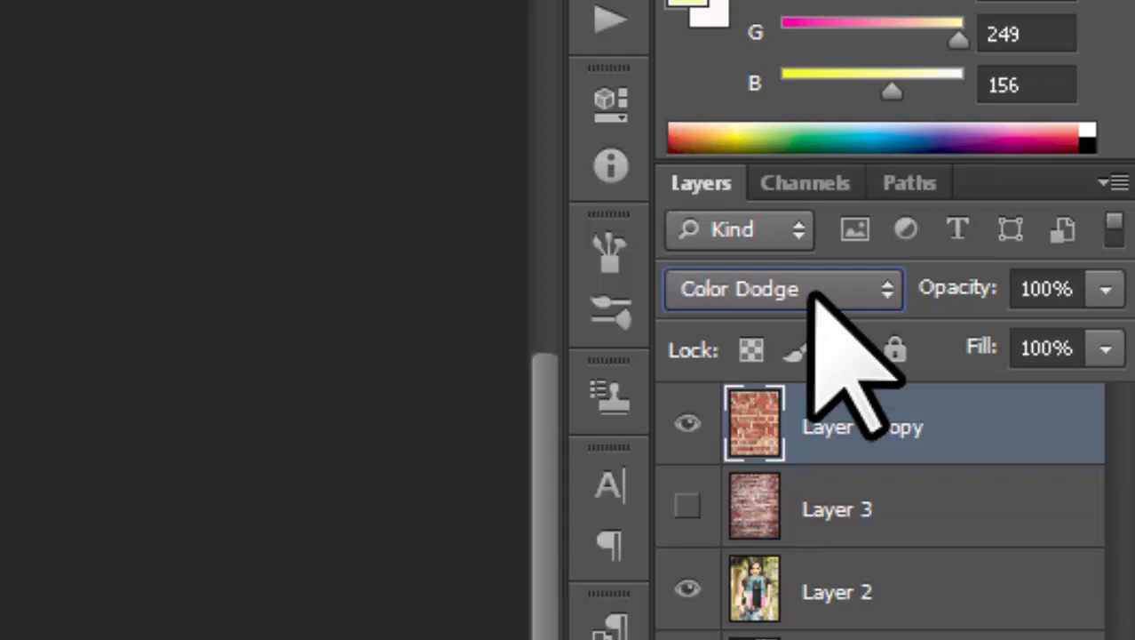
Step: Step Layer 4 copy's blend mode forward to Overlay with Shift++
{"action": "key", "text": "shift+plus"}
{"action": "key", "text": "shift+plus"}
{"action": "key", "text": "shift+plus"}
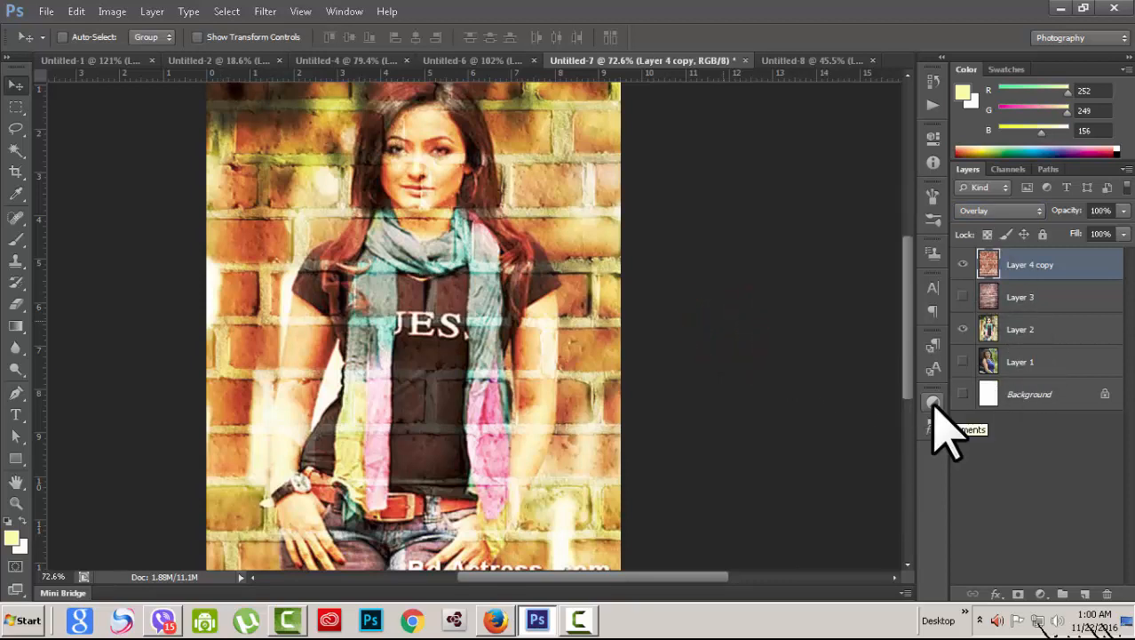
Step: Step Layer 4 copy through Soft Light, Hard Light, Vivid Light, Linear Light, Pin Light and Hard Mix
{"action": "key", "text": "shift+plus"}
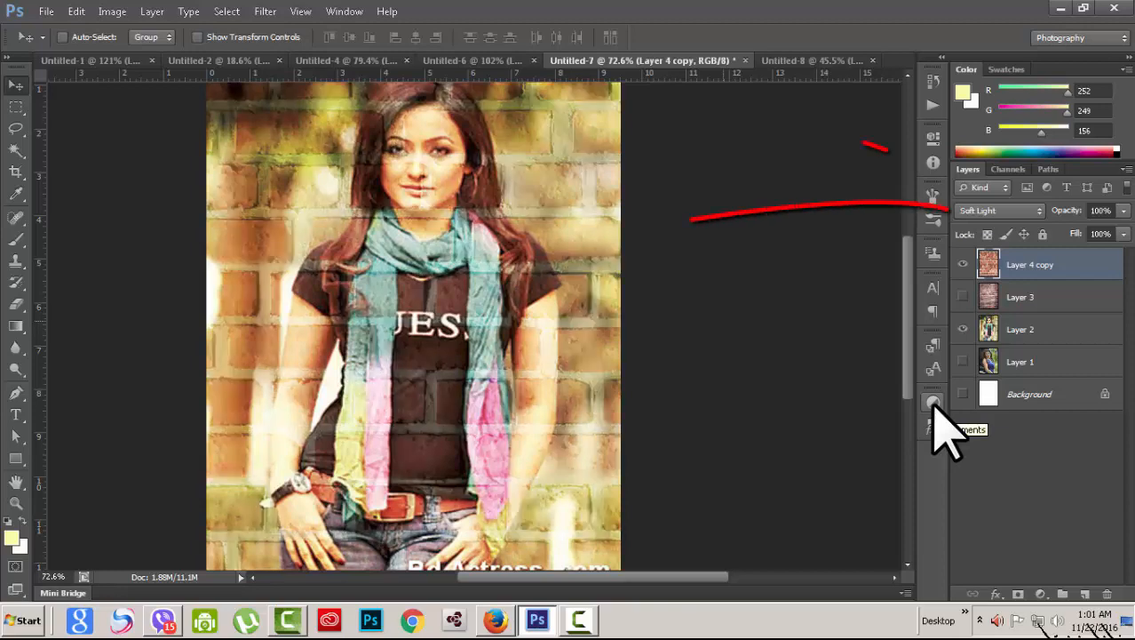
{"action": "key", "text": "shift+plus"}
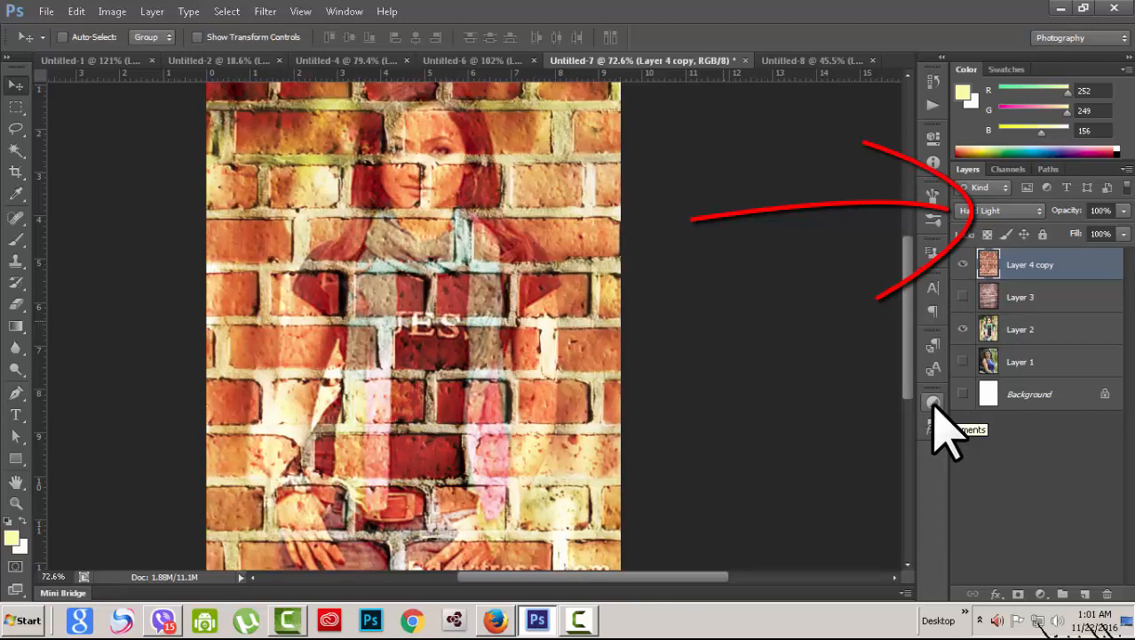
{"action": "key", "text": "shift+plus"}
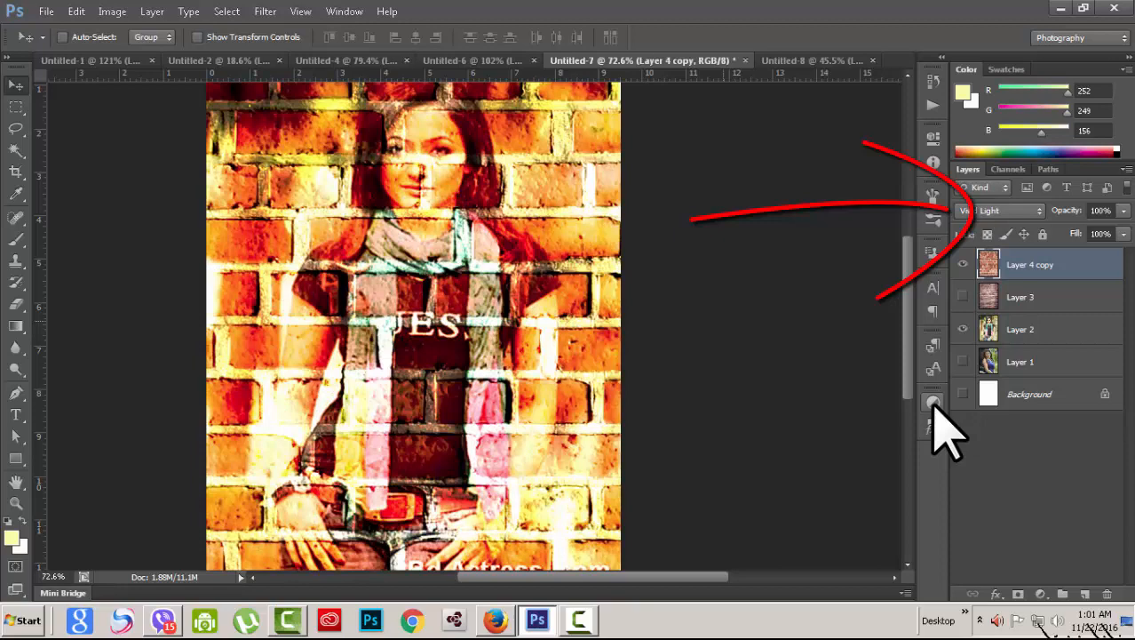
{"action": "key", "text": "shift+plus"}
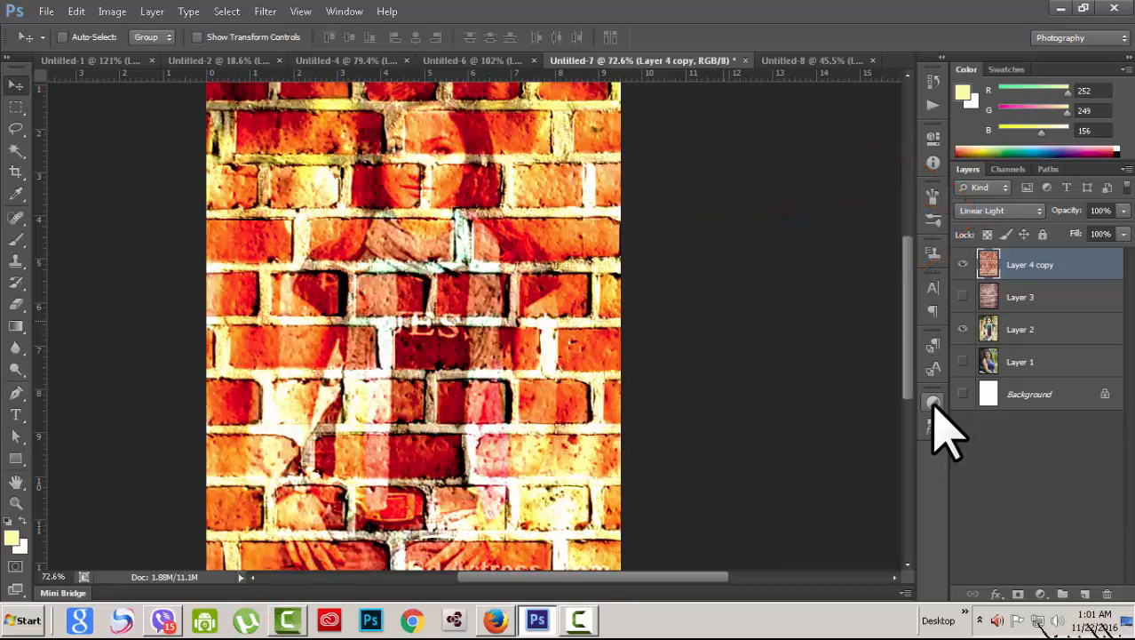
{"action": "key", "text": "shift+plus"}
{"action": "key", "text": "shift+plus"}
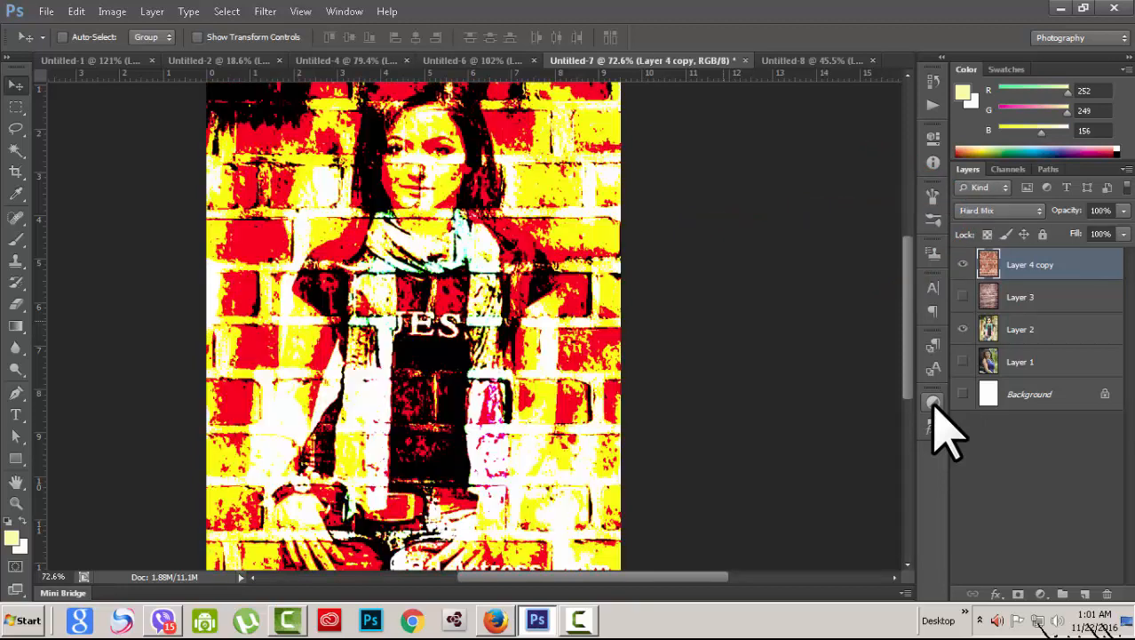
{"action": "key", "text": "shift+minus"}
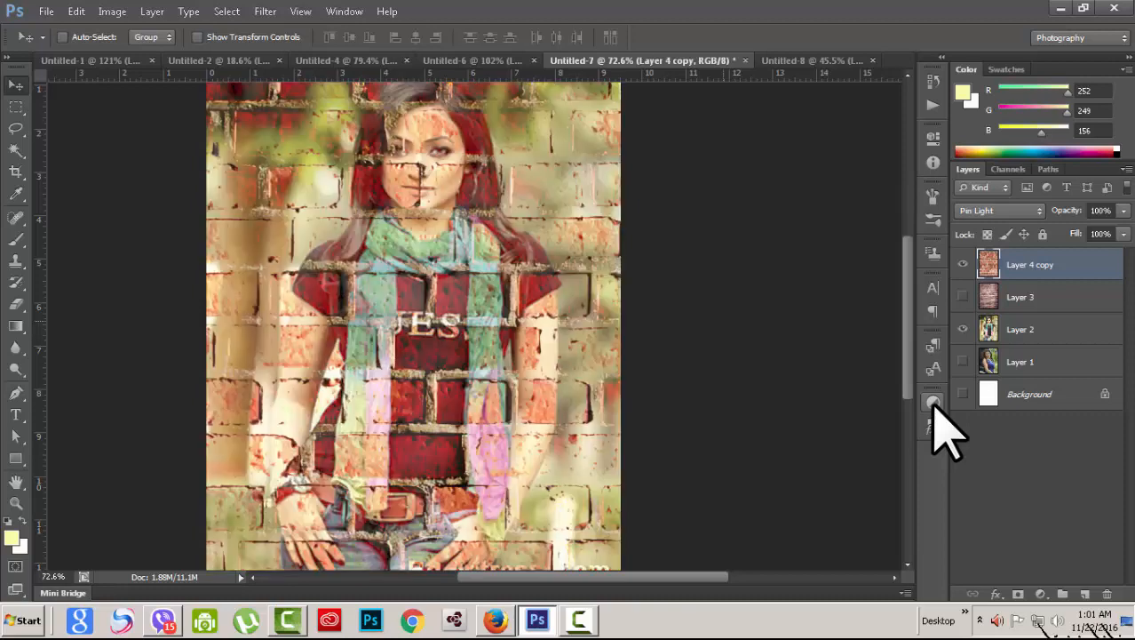
{"action": "key", "text": "shift+minus"}
{"action": "key", "text": "shift+minus"}
{"action": "key", "text": "shift+minus"}
{"action": "key", "text": "shift+minus"}
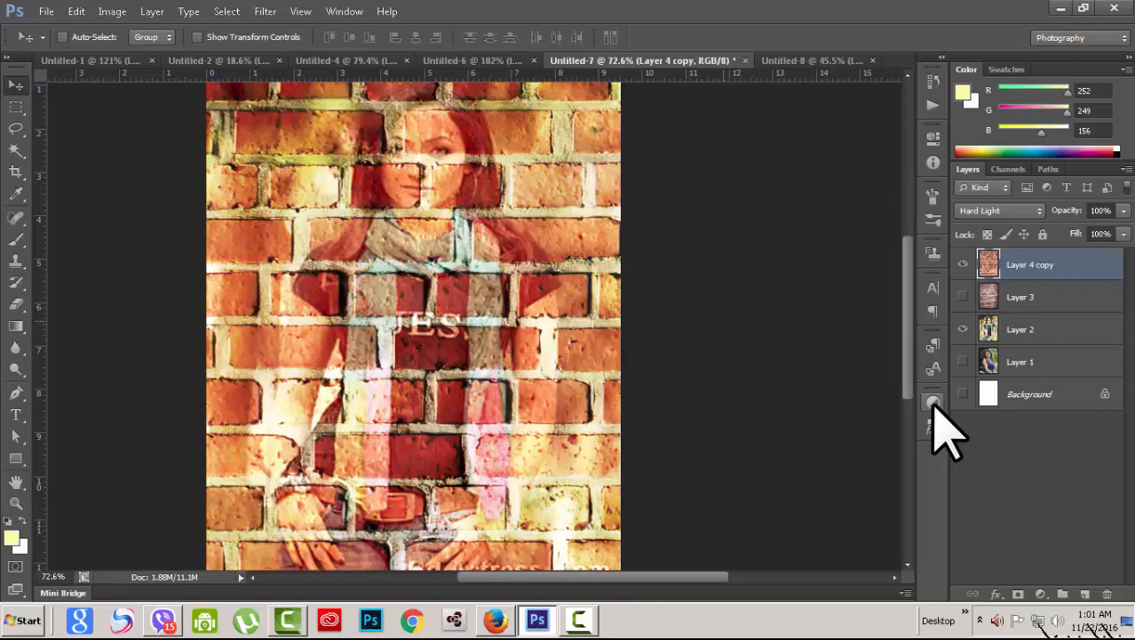
{"action": "key", "text": "shift+minus"}
{"action": "key", "text": "shift+plus"}
{"action": "key", "text": "shift+plus"}
{"action": "key", "text": "shift+plus"}
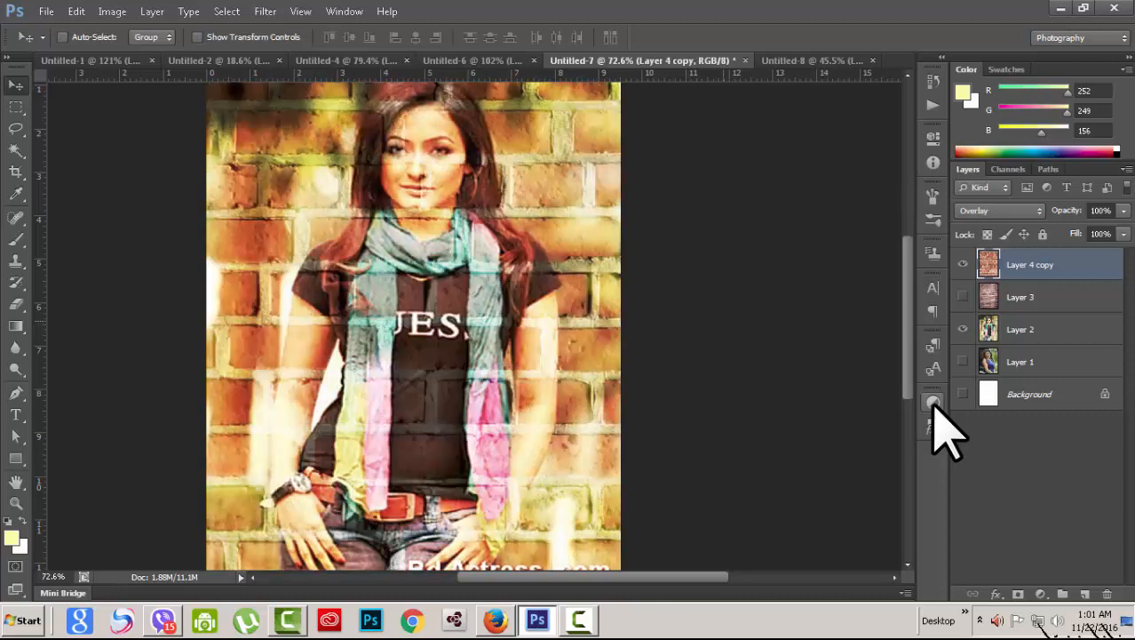
{"action": "key", "text": "shift+plus"}
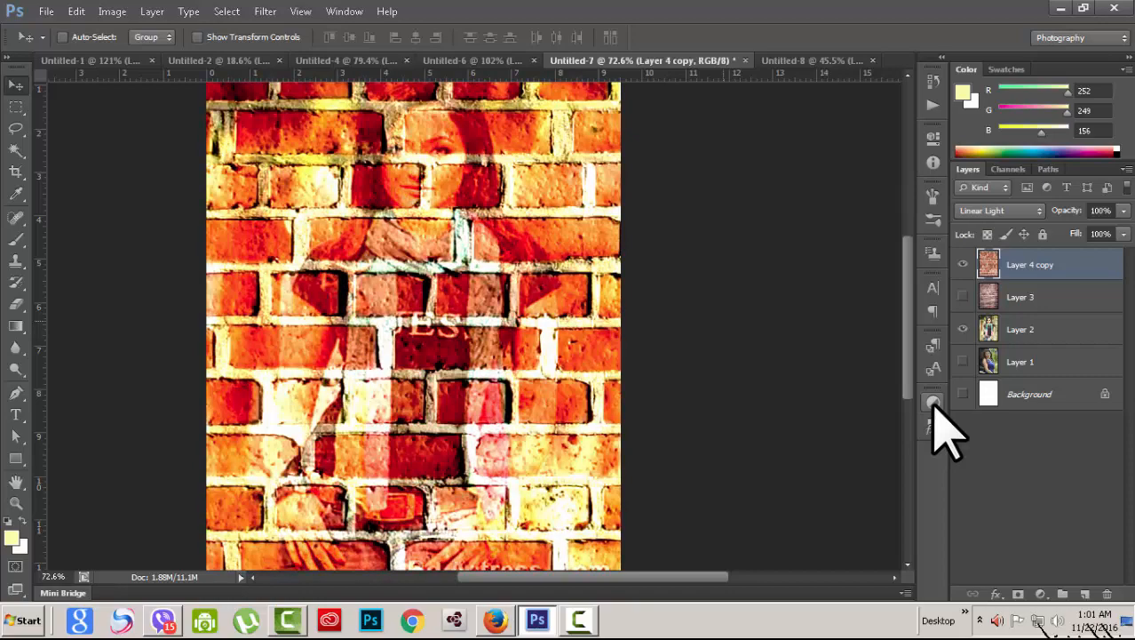
{"action": "key", "text": "shift+plus"}
{"action": "key", "text": "shift+plus"}
{"action": "key", "text": "shift+plus"}
{"action": "key", "text": "shift+plus"}
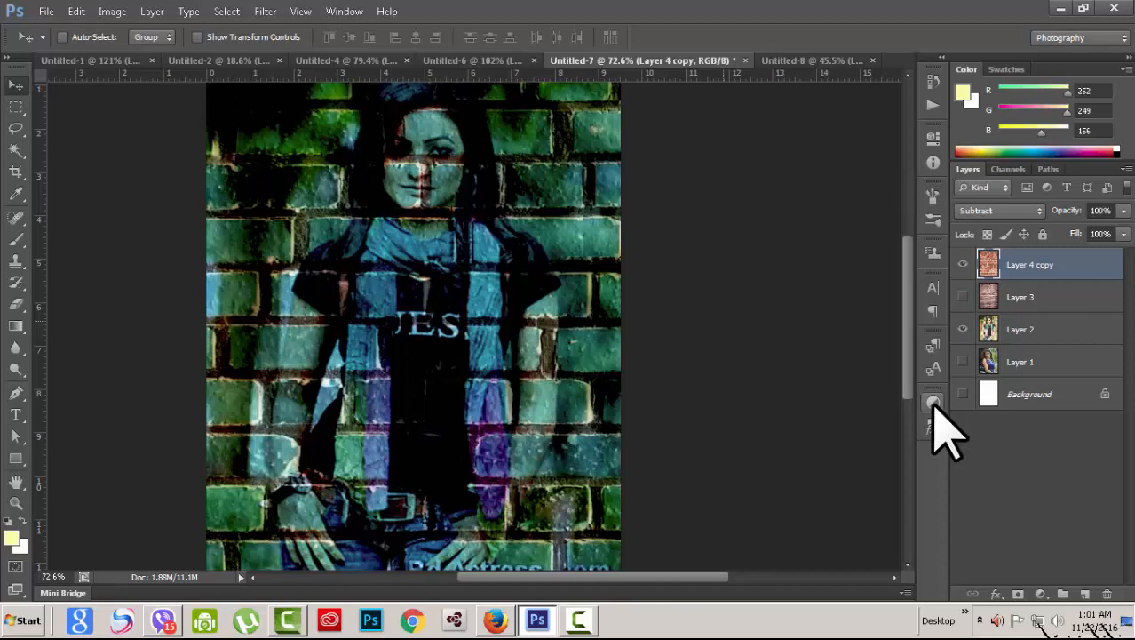
Step: Step Layer 4 copy through Hue, Color, Luminosity, Darken, Linear Burn, Lighten, Lighter Color, back to Overlay
{"action": "key", "text": "shift+plus"}
{"action": "key", "text": "shift+plus"}
{"action": "key", "text": "shift+plus"}
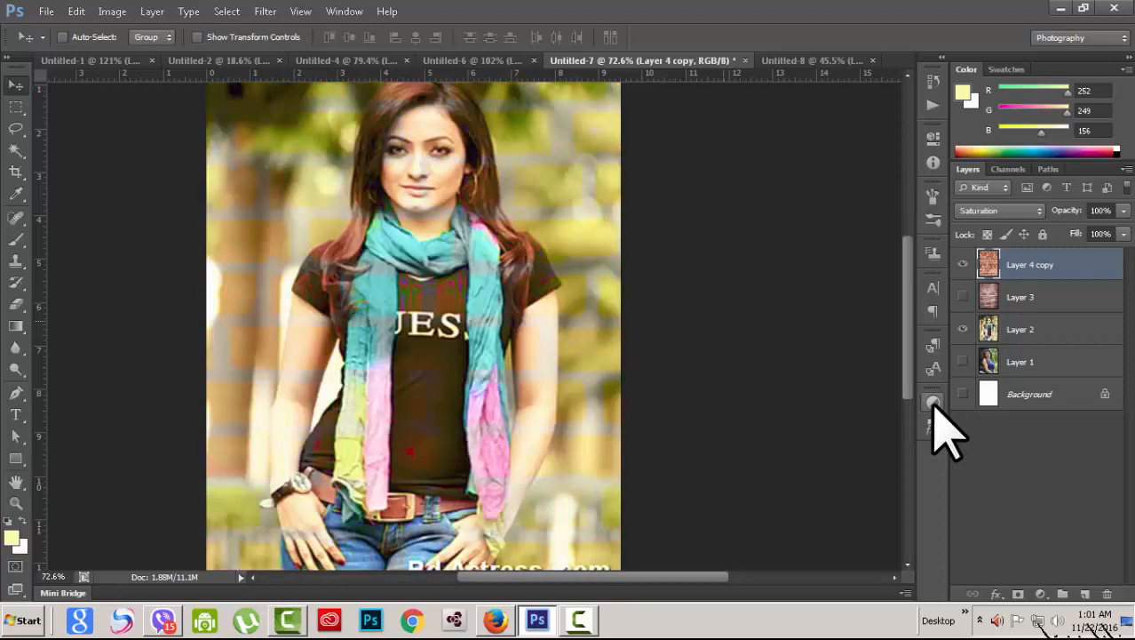
{"action": "key", "text": "shift+plus"}
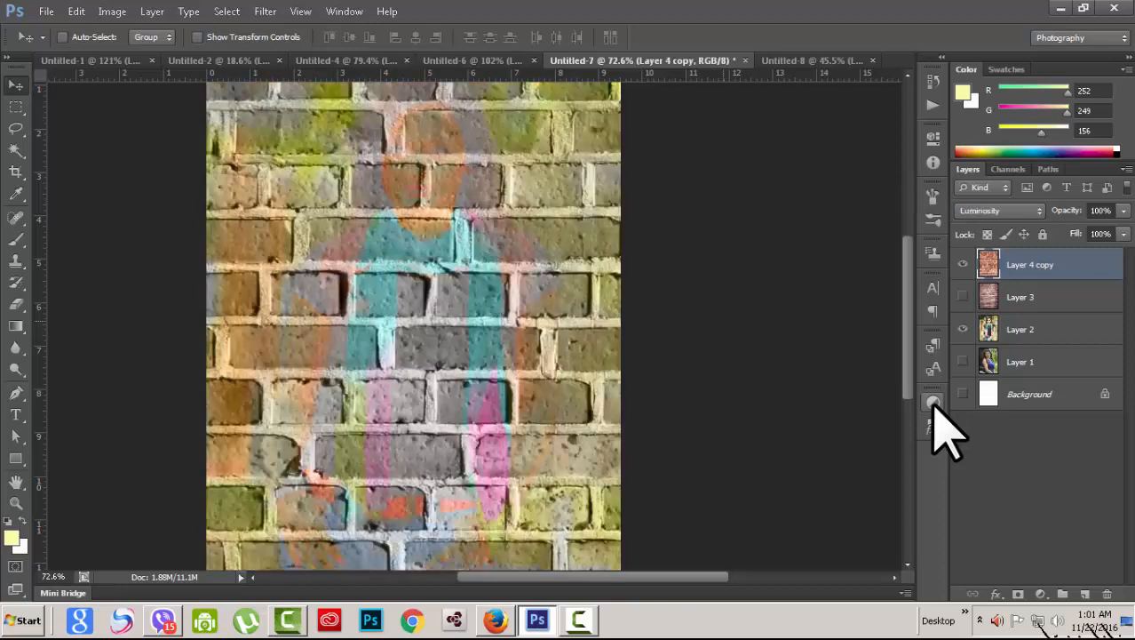
{"action": "key", "text": "shift+plus"}
{"action": "key", "text": "shift+plus"}
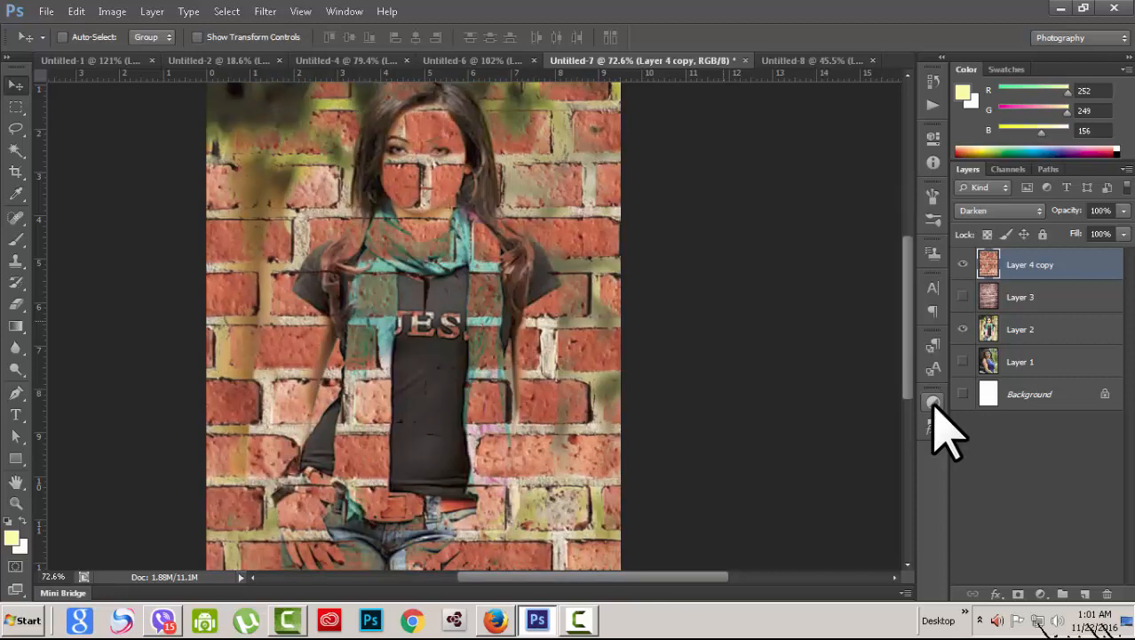
{"action": "key", "text": "shift+plus"}
{"action": "key", "text": "shift+plus"}
{"action": "key", "text": "shift+plus"}
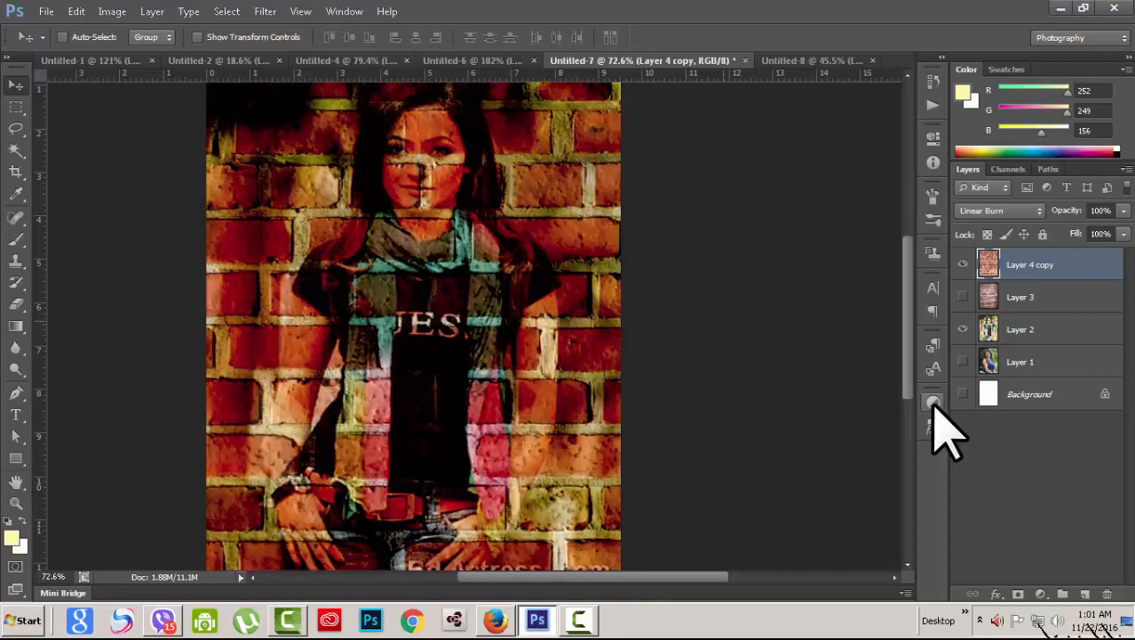
{"action": "key", "text": "shift+plus"}
{"action": "key", "text": "shift+plus"}
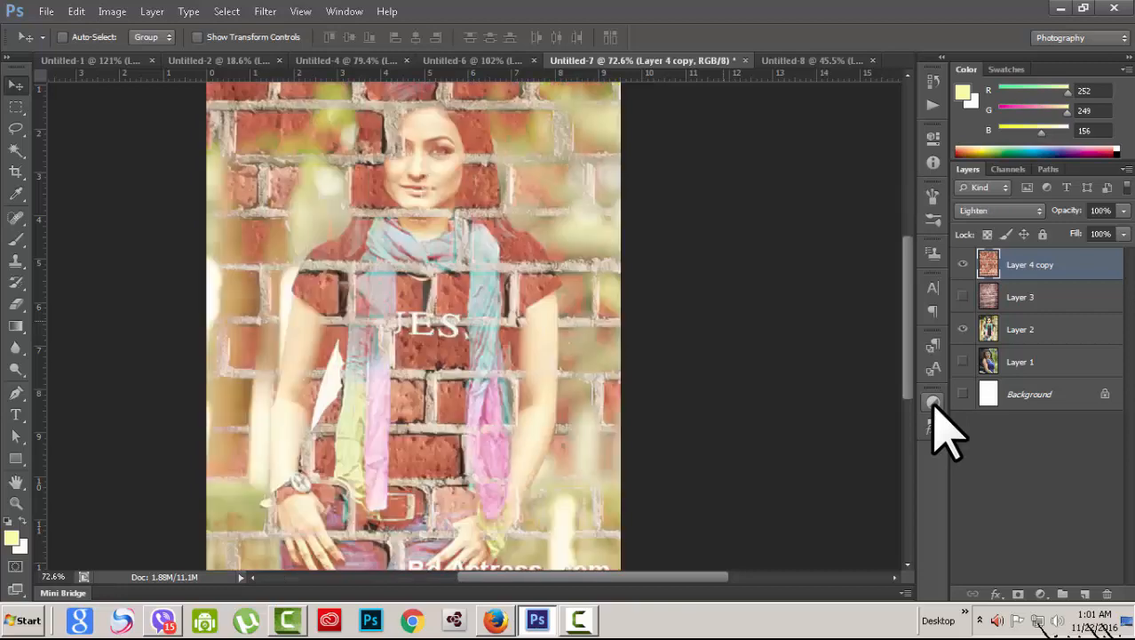
{"action": "key", "text": "shift+plus"}
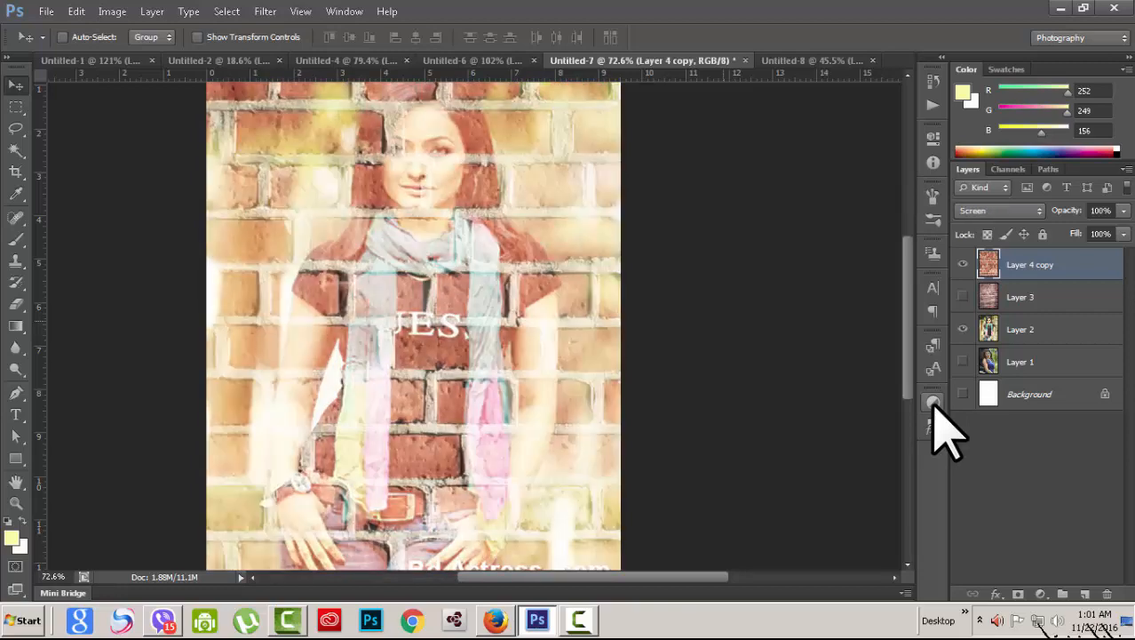
{"action": "key", "text": "shift+plus"}
{"action": "key", "text": "shift+plus"}
{"action": "key", "text": "shift+plus"}
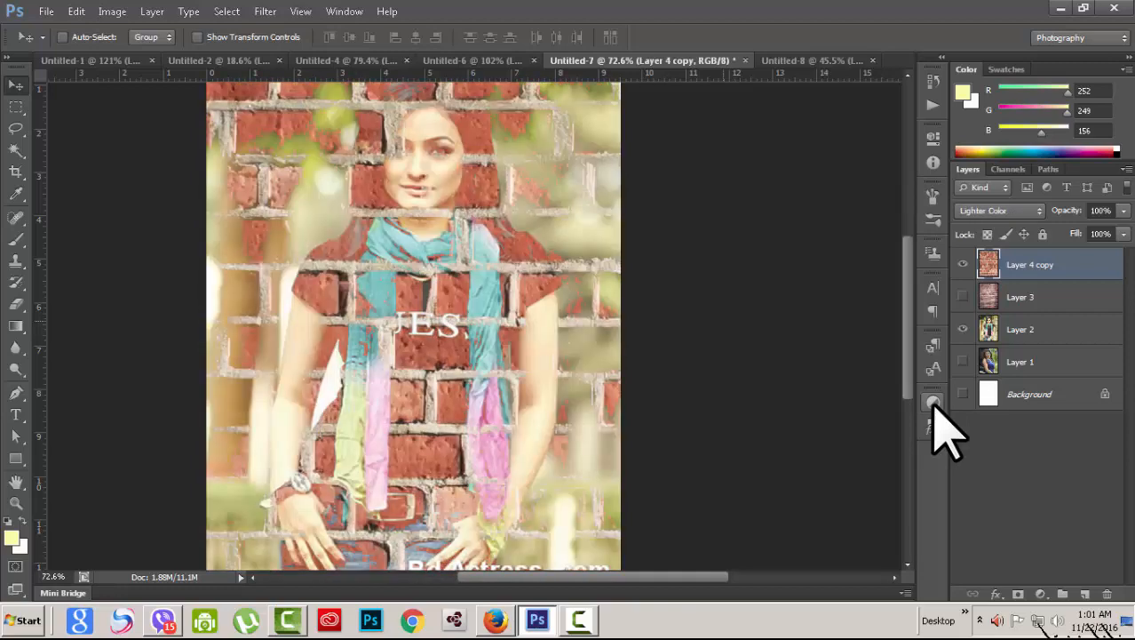
{"action": "key", "text": "shift+plus"}
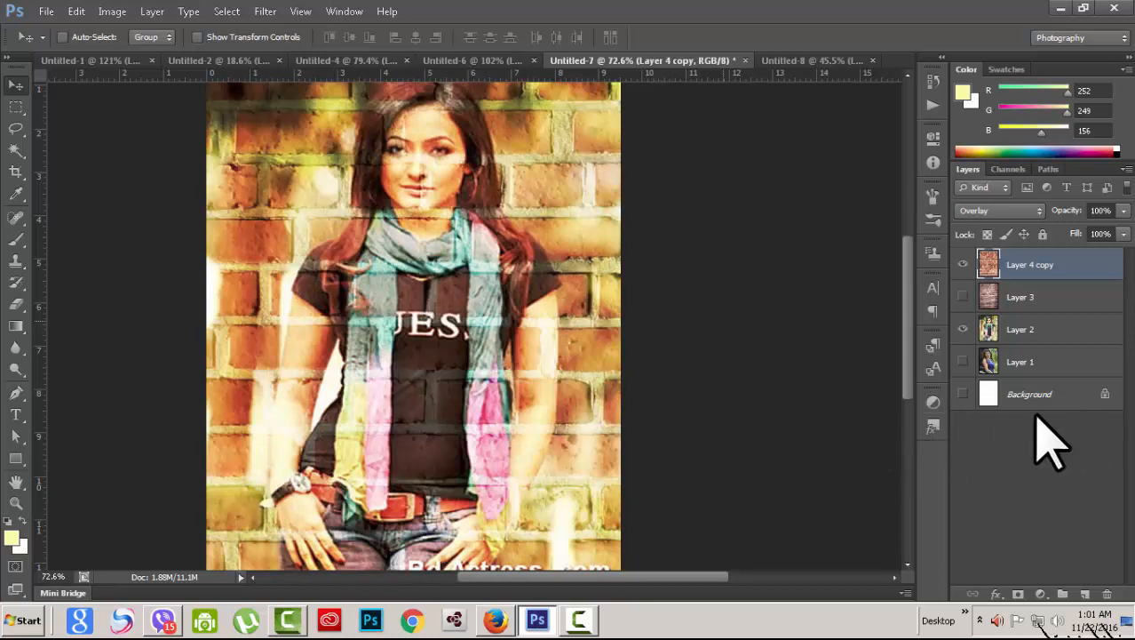
Step: Hide Layer 2 and Layer 1 so only Layer 4 copy's plain red bricks show
{"action": "left_click", "coordinate": [963, 265]}
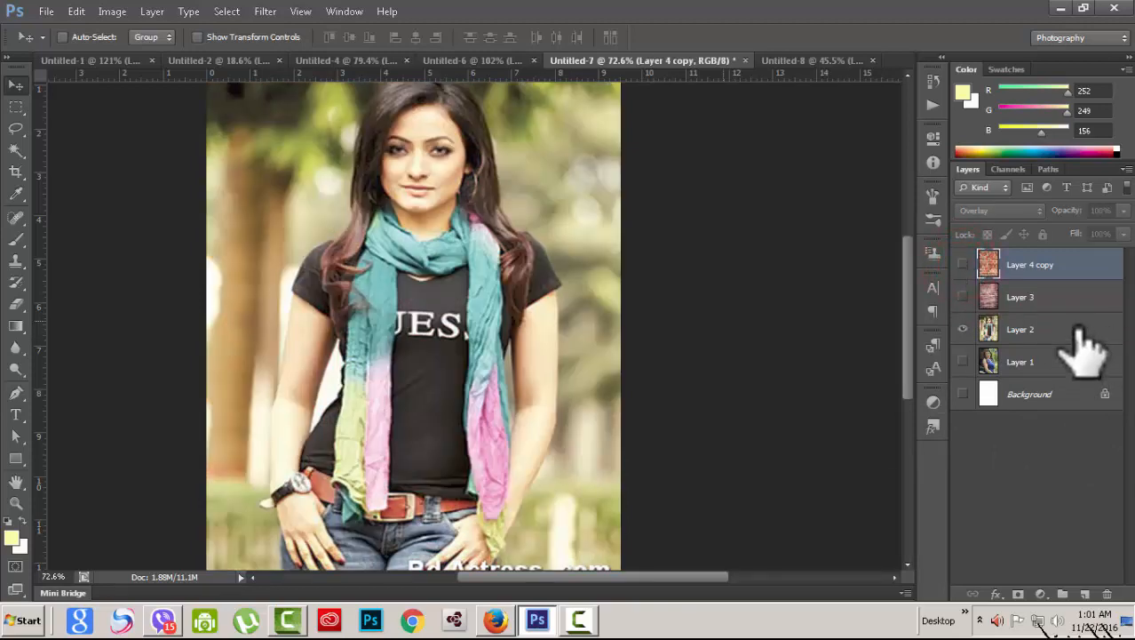
{"action": "left_click", "coordinate": [1070, 329]}
{"action": "left_click", "coordinate": [963, 362]}
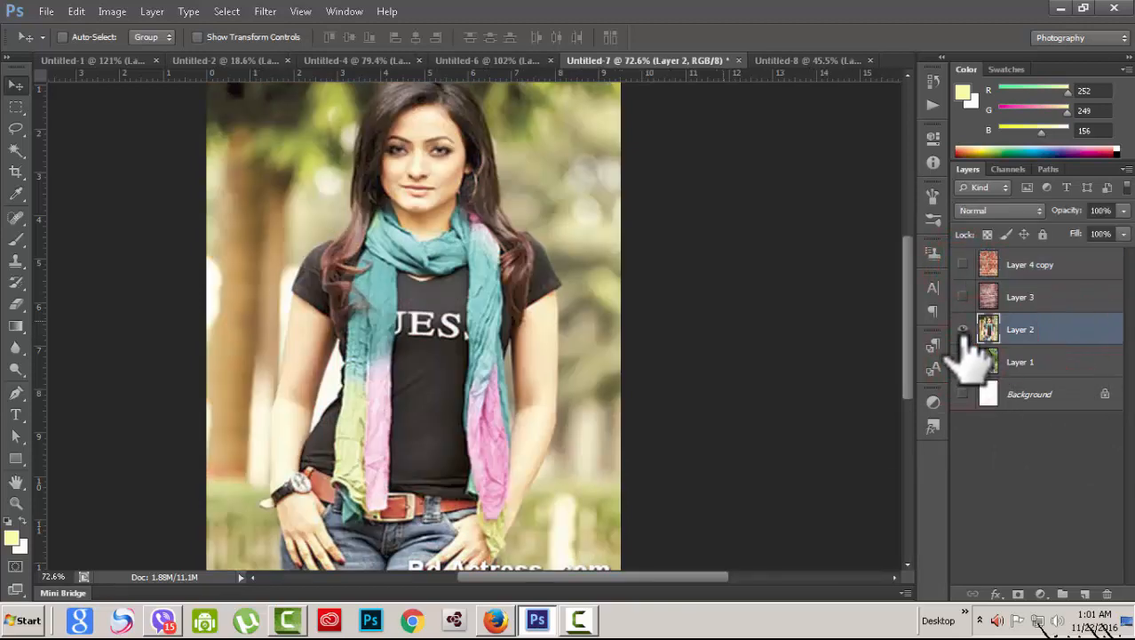
{"action": "left_click", "coordinate": [962, 329]}
{"action": "left_click", "coordinate": [1091, 264]}
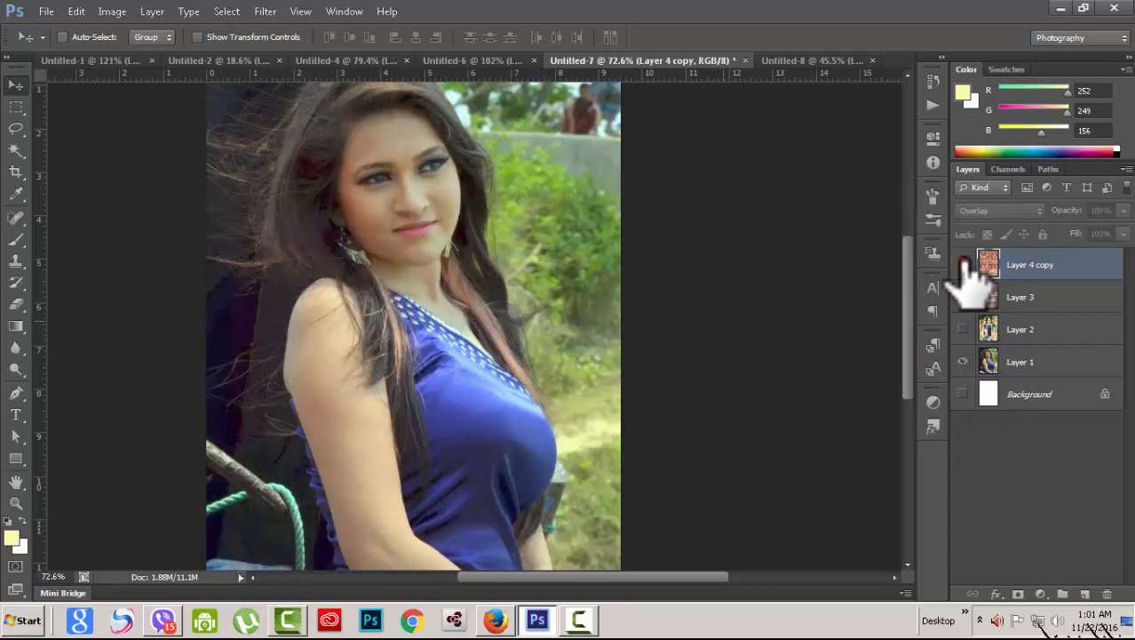
{"action": "left_click", "coordinate": [962, 264]}
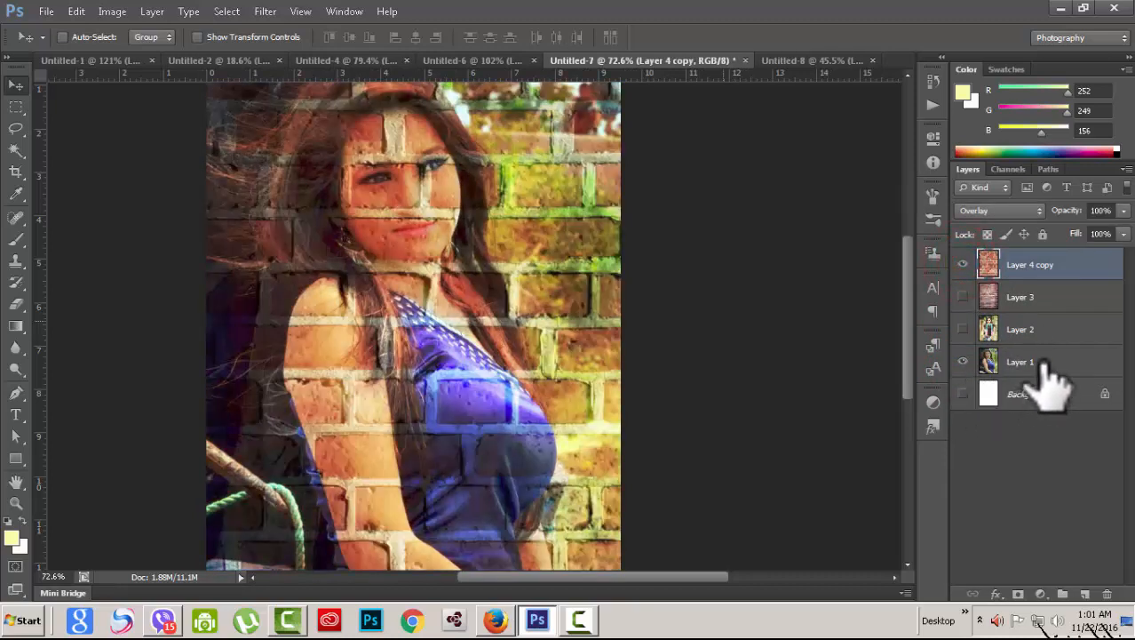
{"action": "left_click", "coordinate": [1039, 362]}
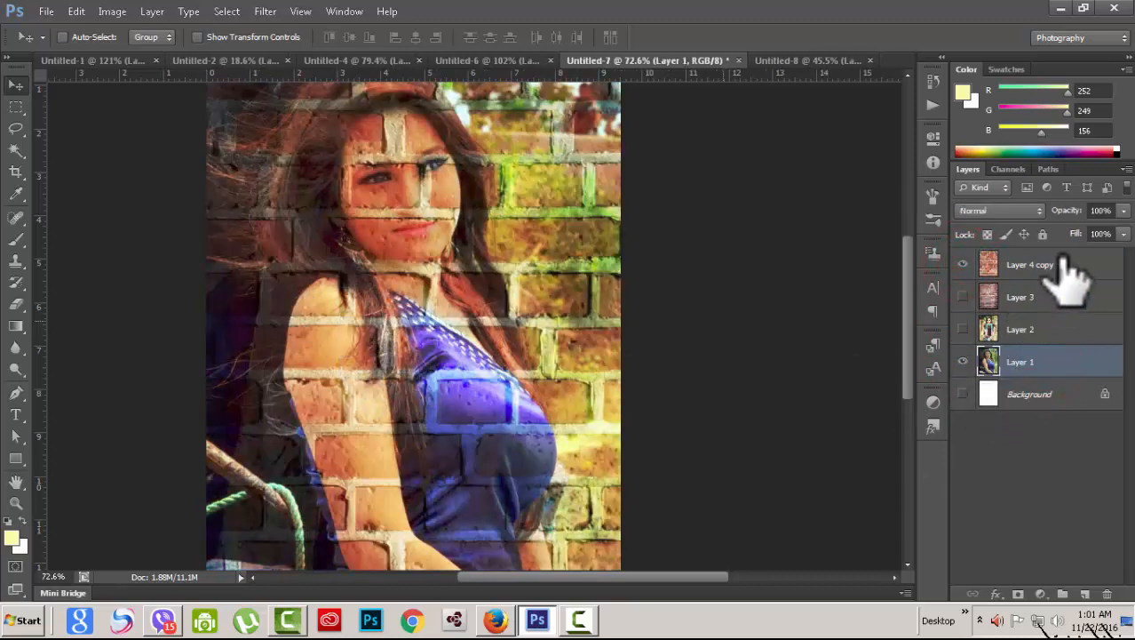
{"action": "left_click", "coordinate": [1064, 260]}
{"action": "left_click", "coordinate": [963, 362]}
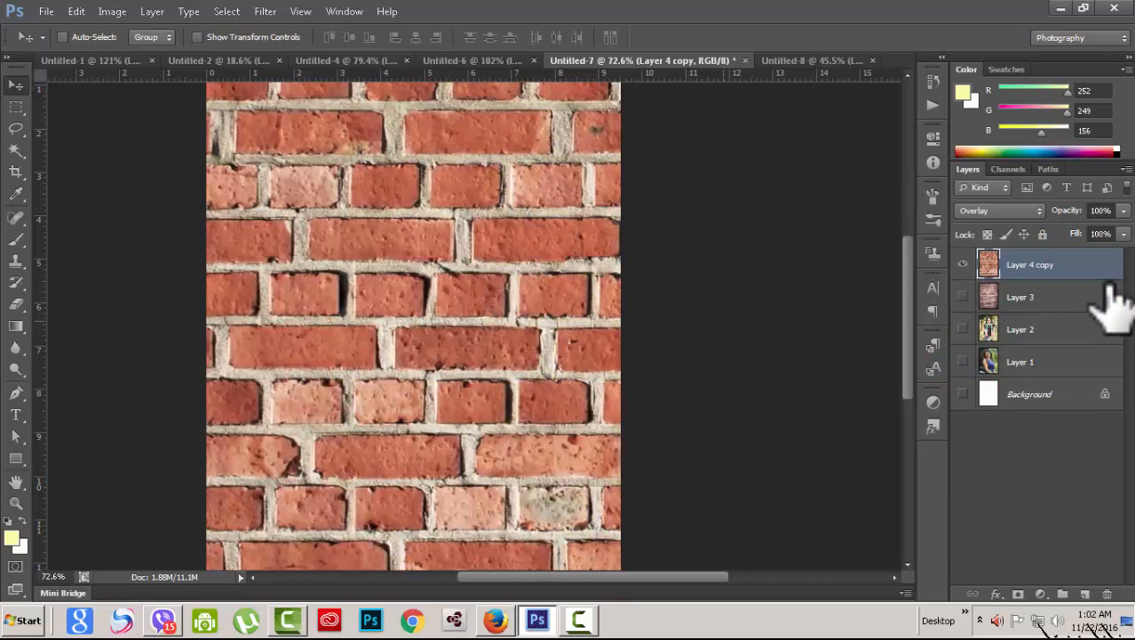
Step: Invert Layer 4 copy's bricks to cyan-blue with Ctrl+I, then show and select Layer 2
{"action": "key", "text": "ctrl+i"}
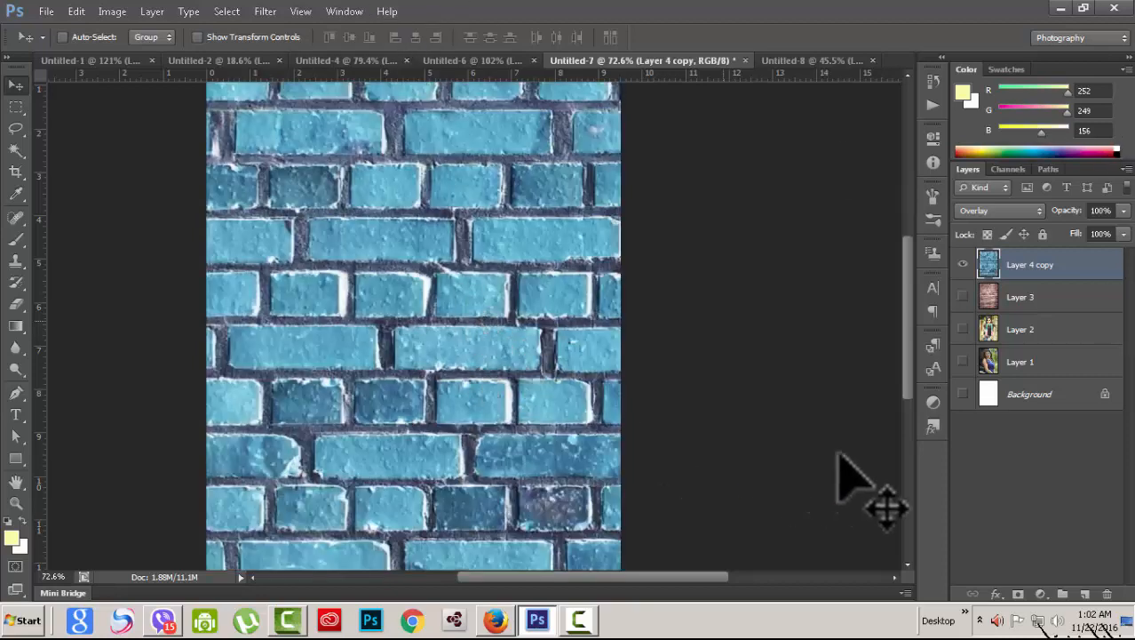
{"action": "left_click", "coordinate": [963, 330]}
{"action": "left_click", "coordinate": [1084, 330]}
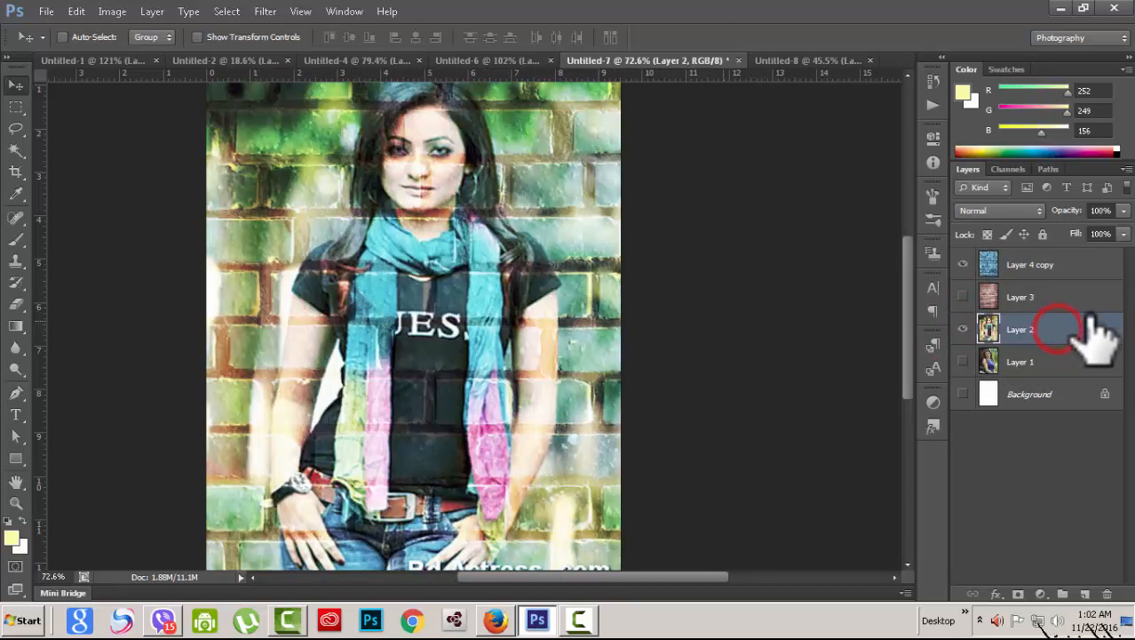
Step: Try Hard Mix and Hard Light on Layer 2, then reset it to Normal
{"action": "left_click", "coordinate": [1037, 212]}
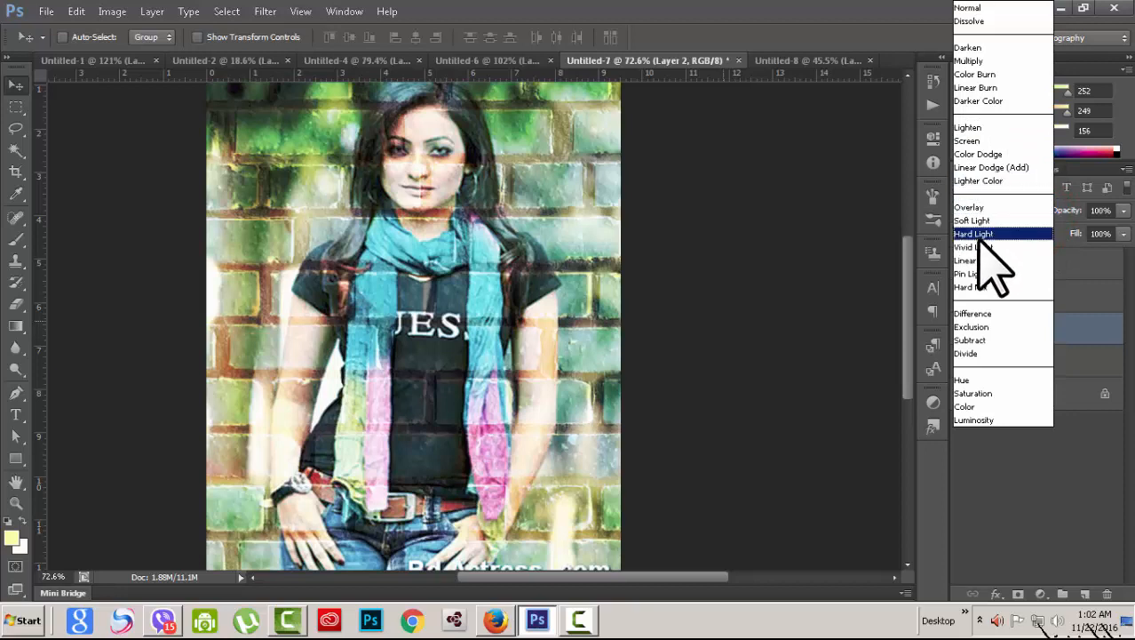
{"action": "left_click", "coordinate": [971, 287]}
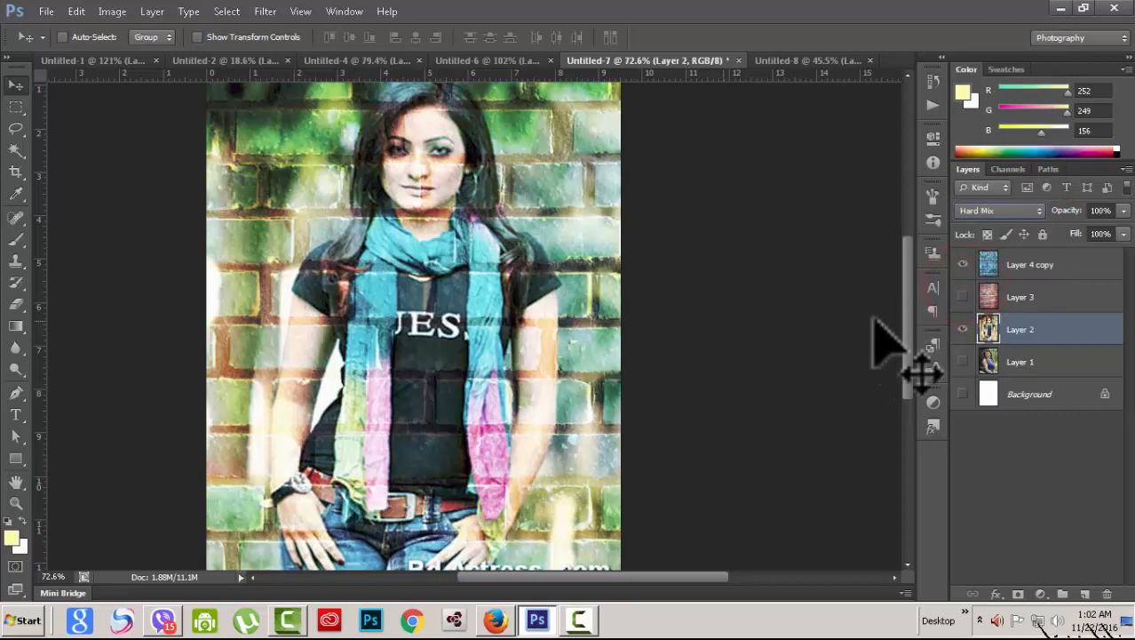
{"action": "left_click", "coordinate": [1037, 212]}
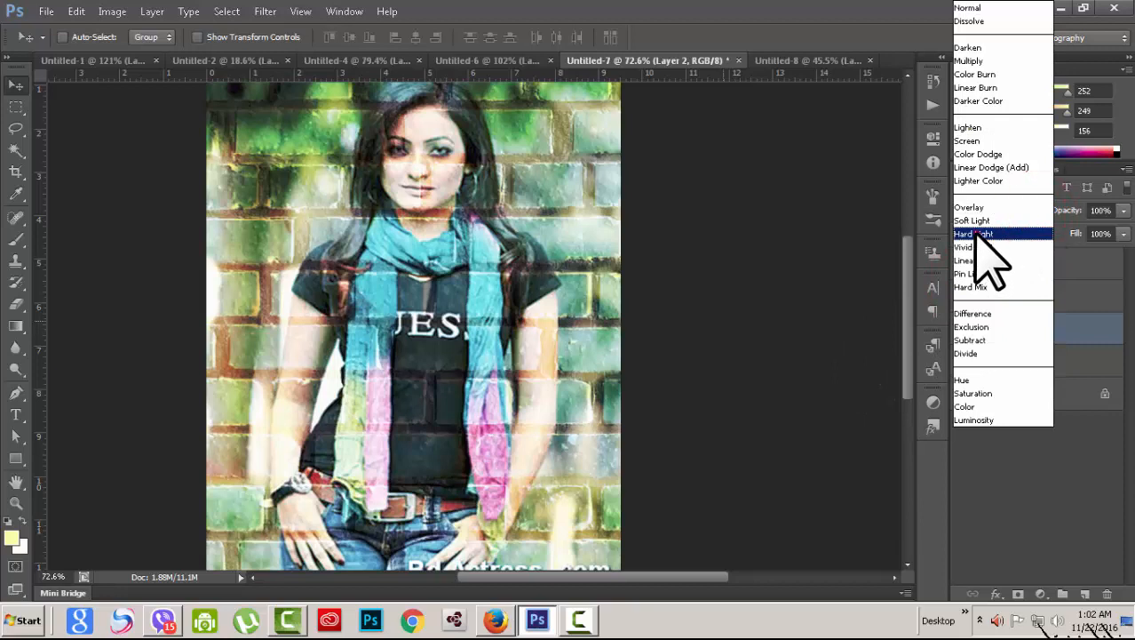
{"action": "left_click", "coordinate": [975, 234]}
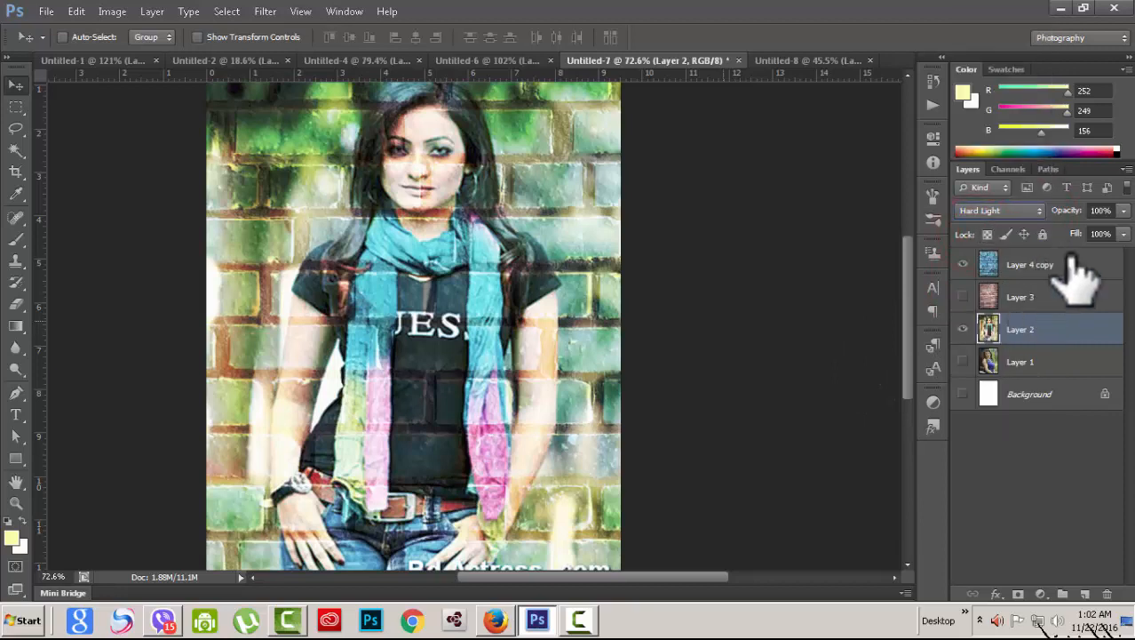
{"action": "left_click", "coordinate": [1038, 211]}
{"action": "left_click", "coordinate": [997, 8]}
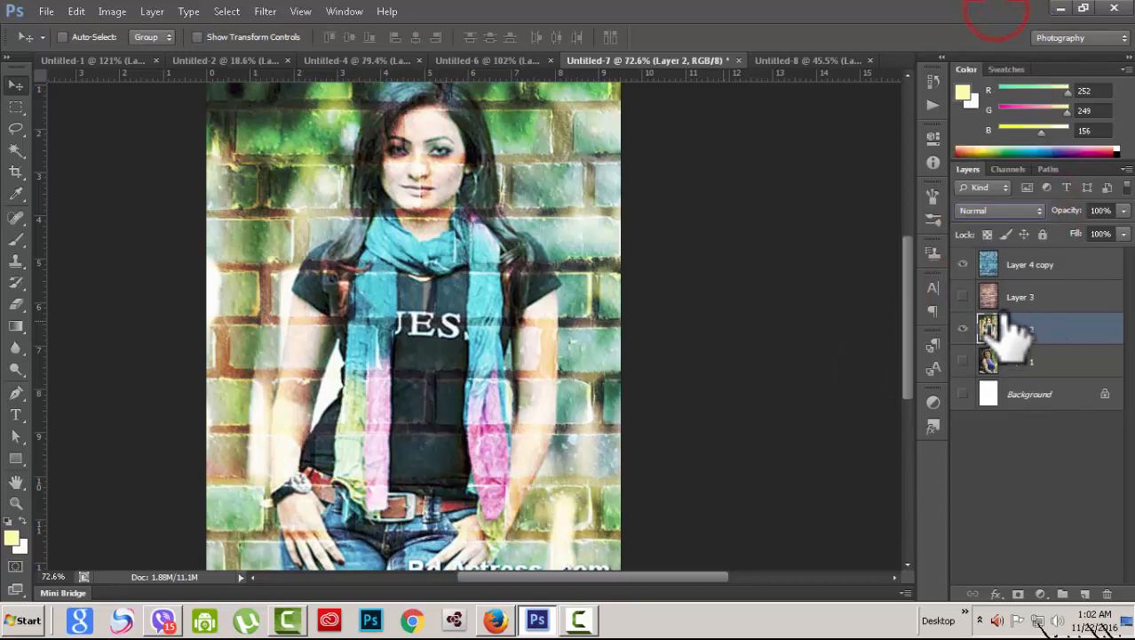
Step: Select Layer 4 copy and blend its brick layer in Hard Light
{"action": "left_click", "coordinate": [1021, 264]}
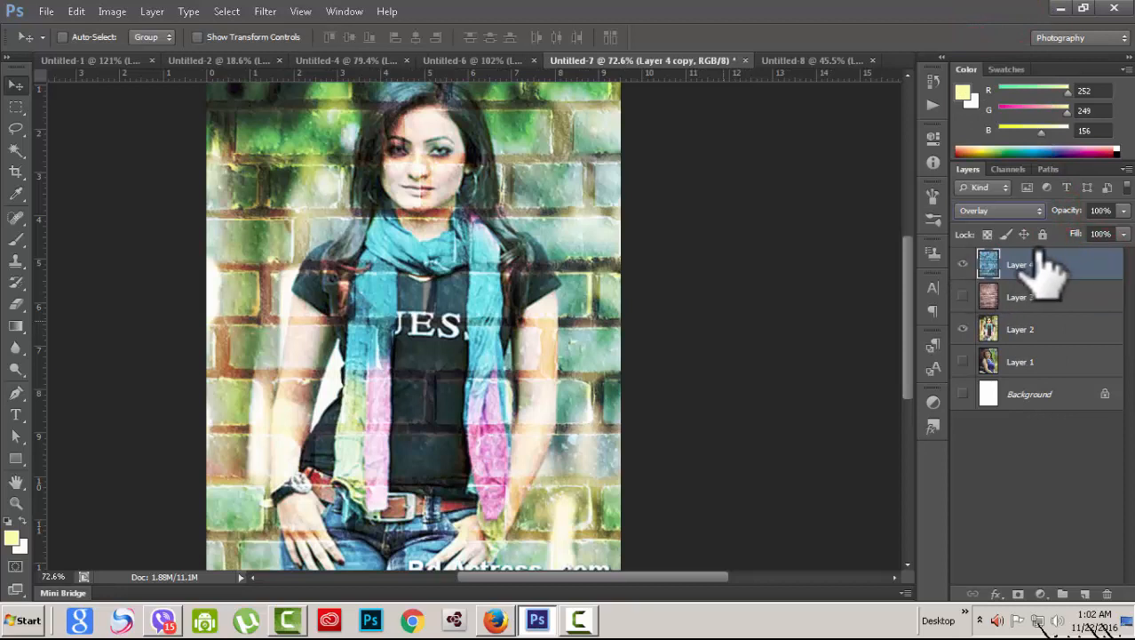
{"action": "left_click", "coordinate": [1038, 212]}
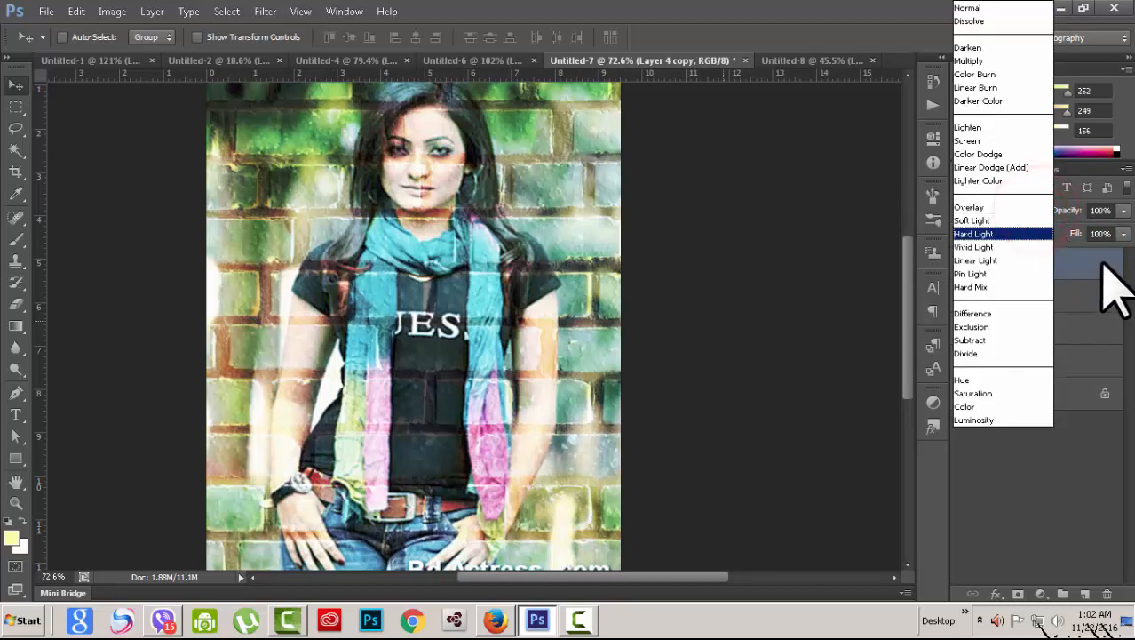
{"action": "left_click", "coordinate": [975, 234]}
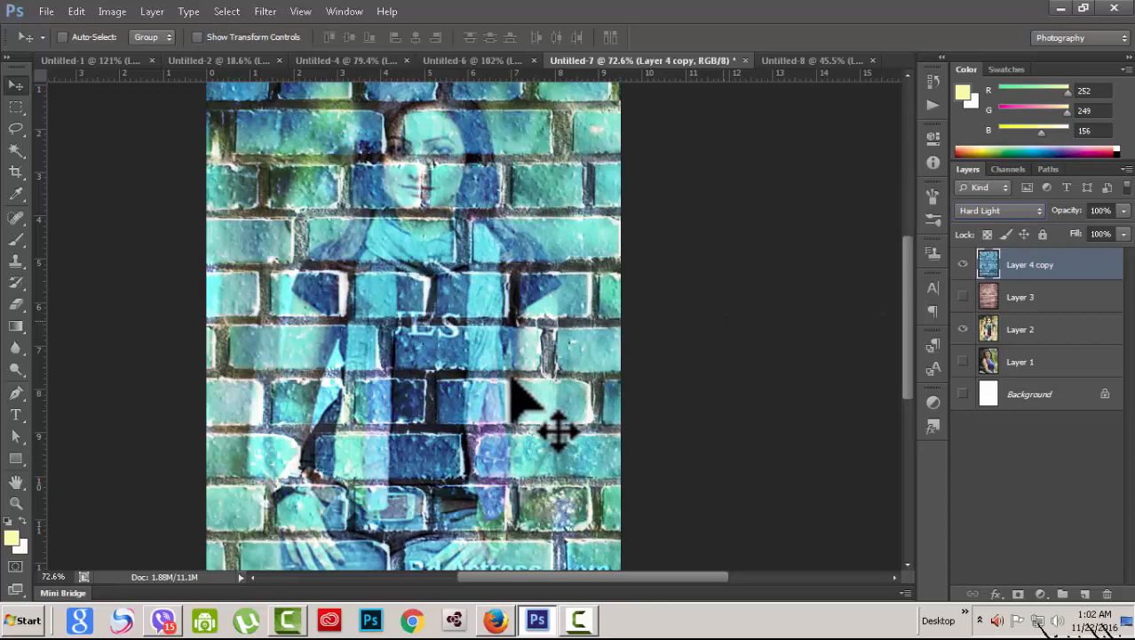
{"action": "key", "text": "shift+minus"}
{"action": "key", "text": "shift+plus"}
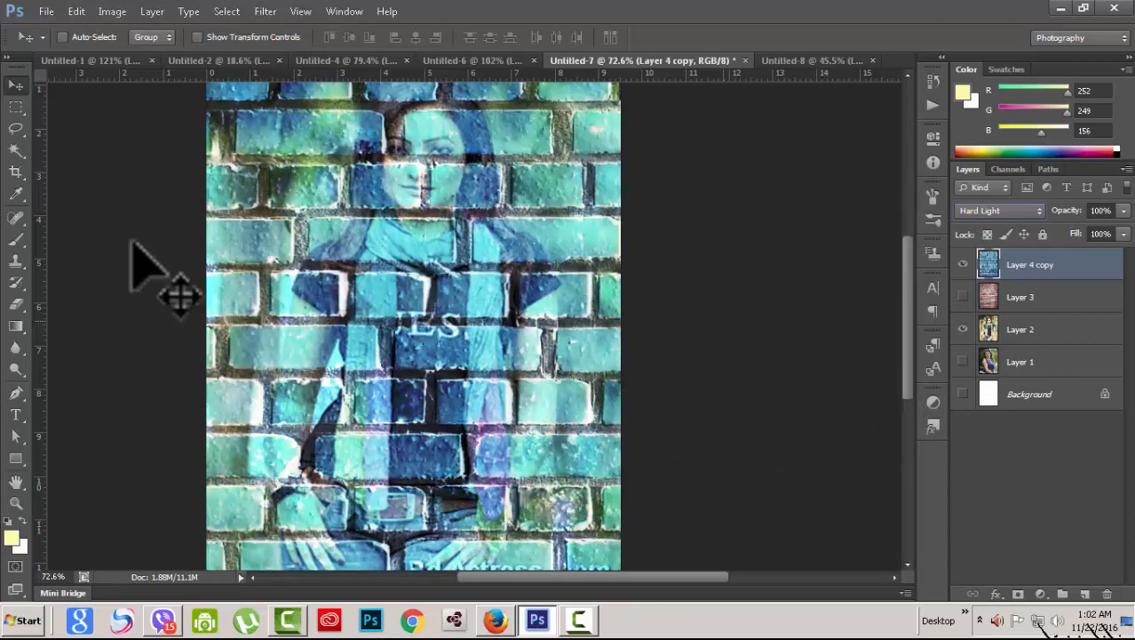
{"action": "left_click", "coordinate": [689, 303]}
{"action": "scroll", "coordinate": [723, 338], "scroll_direction": "up", "scroll_amount": 3}
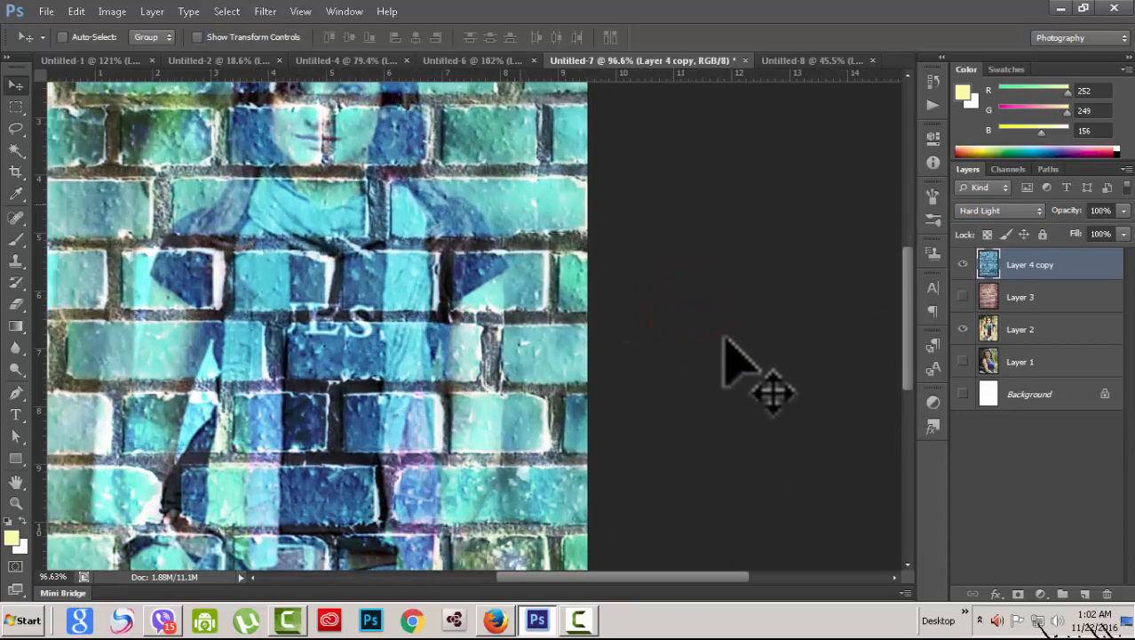
{"action": "scroll", "coordinate": [724, 341], "scroll_direction": "down", "scroll_amount": 4}
{"action": "scroll", "coordinate": [724, 348], "scroll_direction": "down", "scroll_amount": 1}
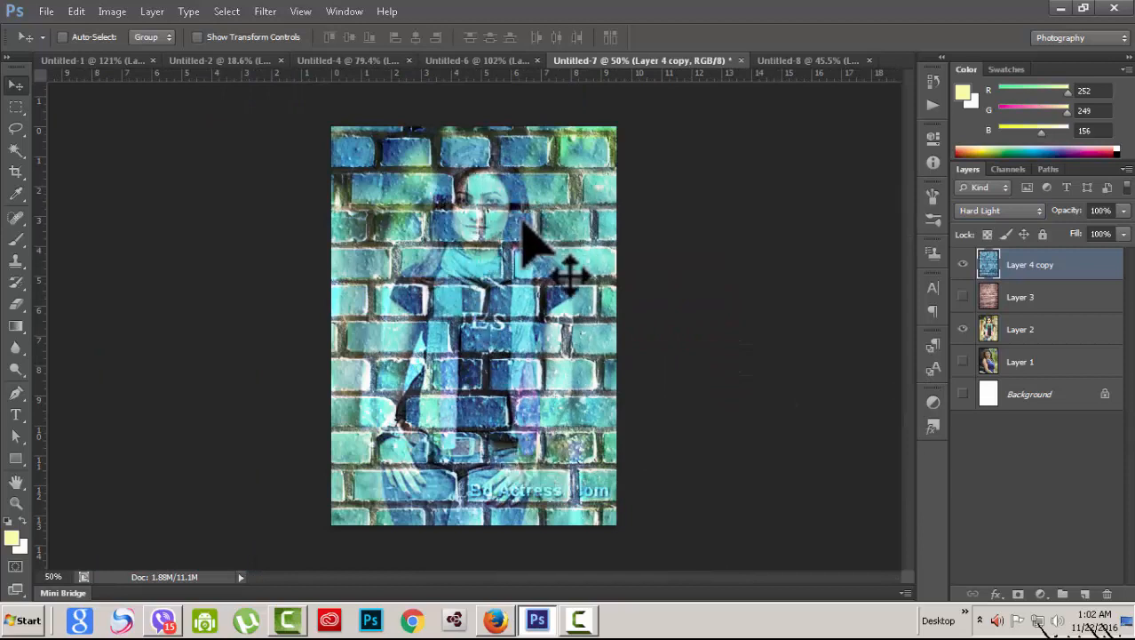
{"action": "scroll", "coordinate": [622, 439], "scroll_direction": "up", "scroll_amount": 1}
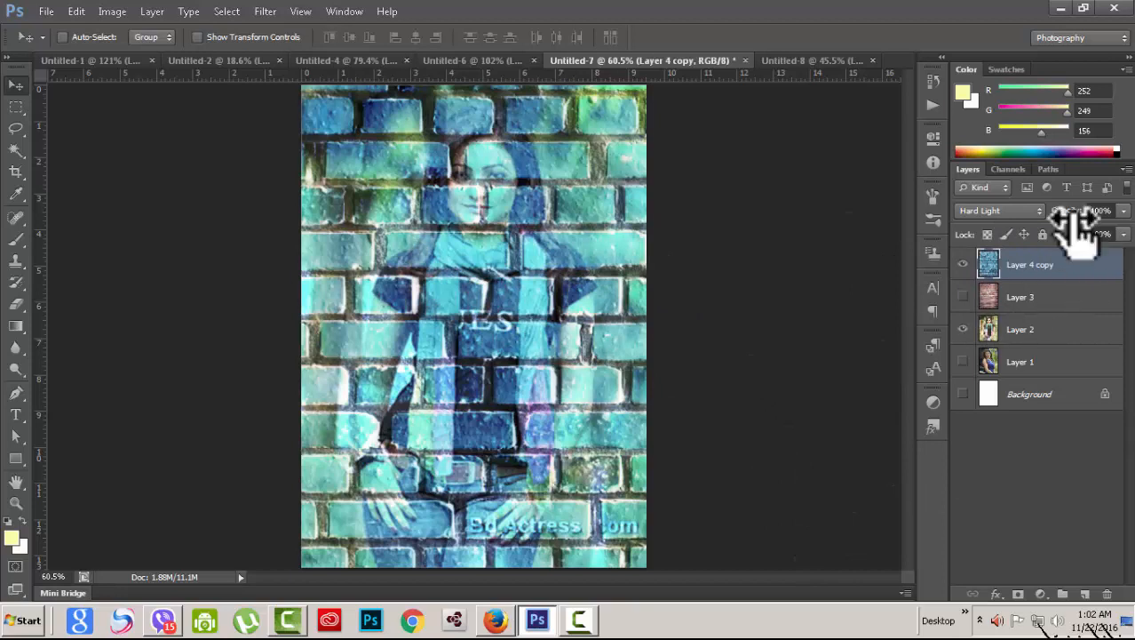
{"action": "left_click", "coordinate": [1038, 213]}
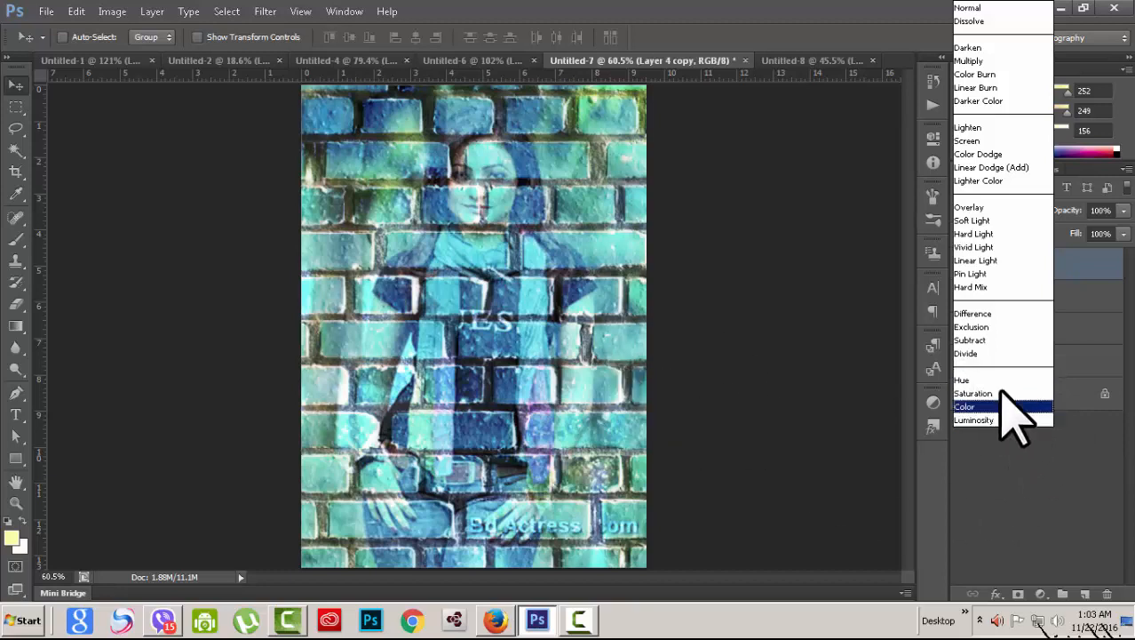
{"action": "left_click", "coordinate": [1004, 493]}
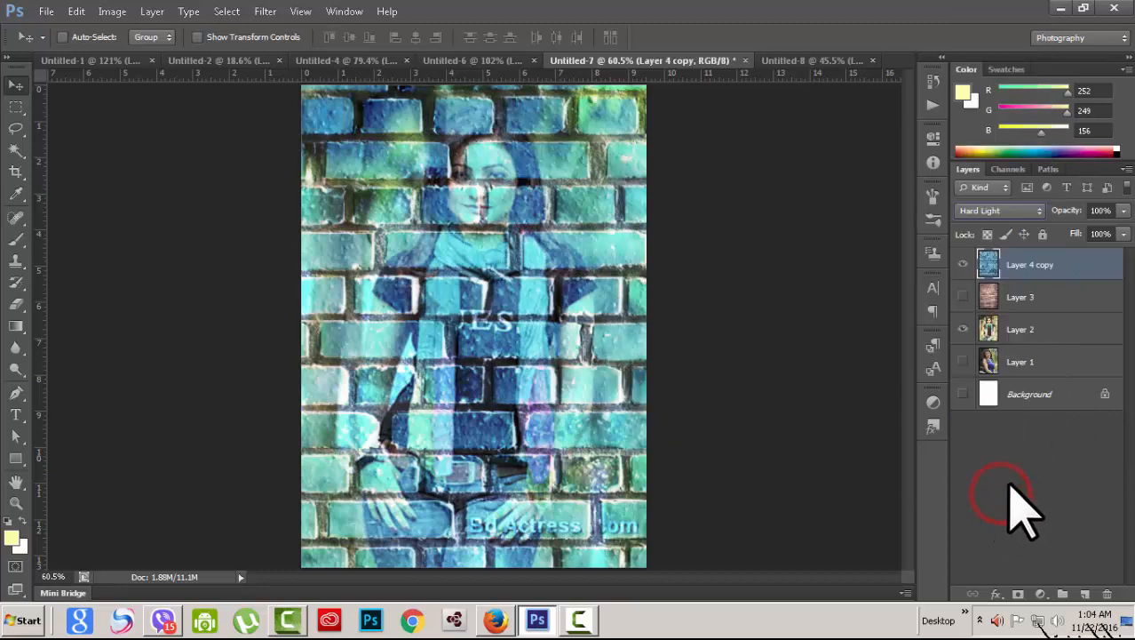
Step: In Untitled-4, show Layer 2's moon sky and drag it over the city's upper part
{"action": "left_click", "coordinate": [391, 66]}
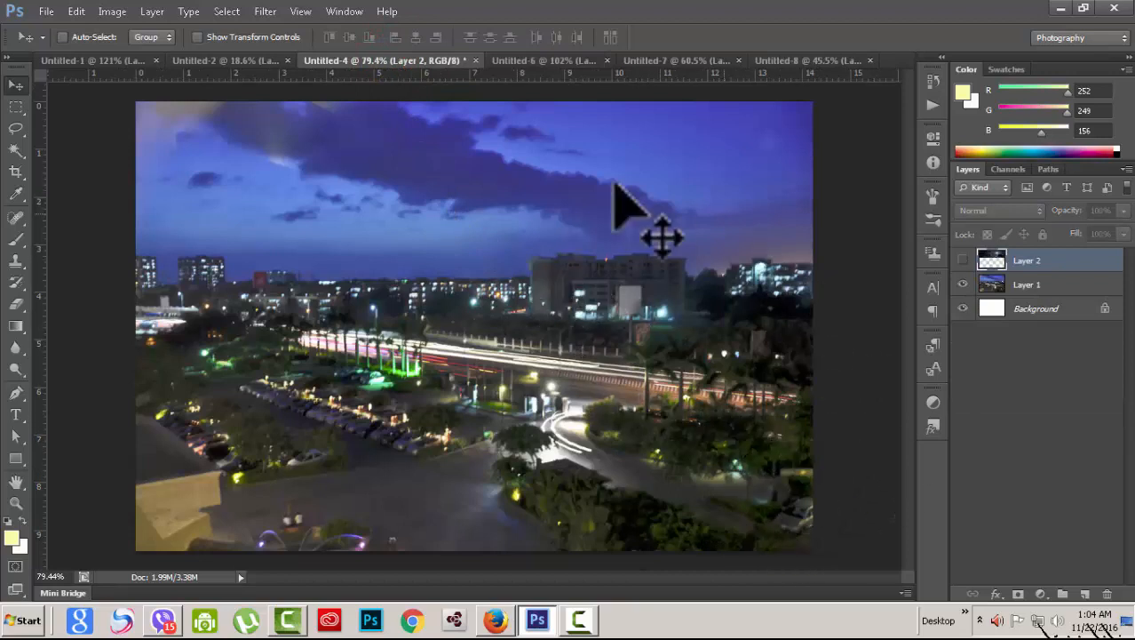
{"action": "left_click", "coordinate": [963, 259]}
{"action": "left_click_drag", "start_coordinate": [616, 197], "coordinate": [443, 209]}
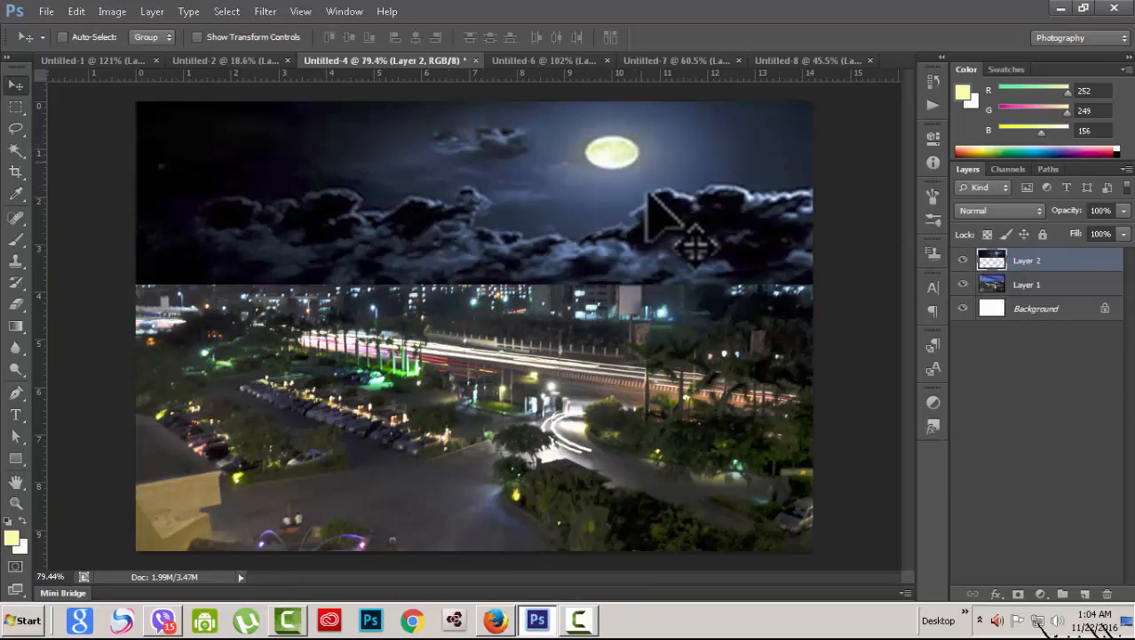
Step: Toggle the moon sky and city photo layers on and off to compare them
{"action": "left_click", "coordinate": [963, 259]}
{"action": "left_click", "coordinate": [963, 260]}
{"action": "left_click", "coordinate": [1057, 286]}
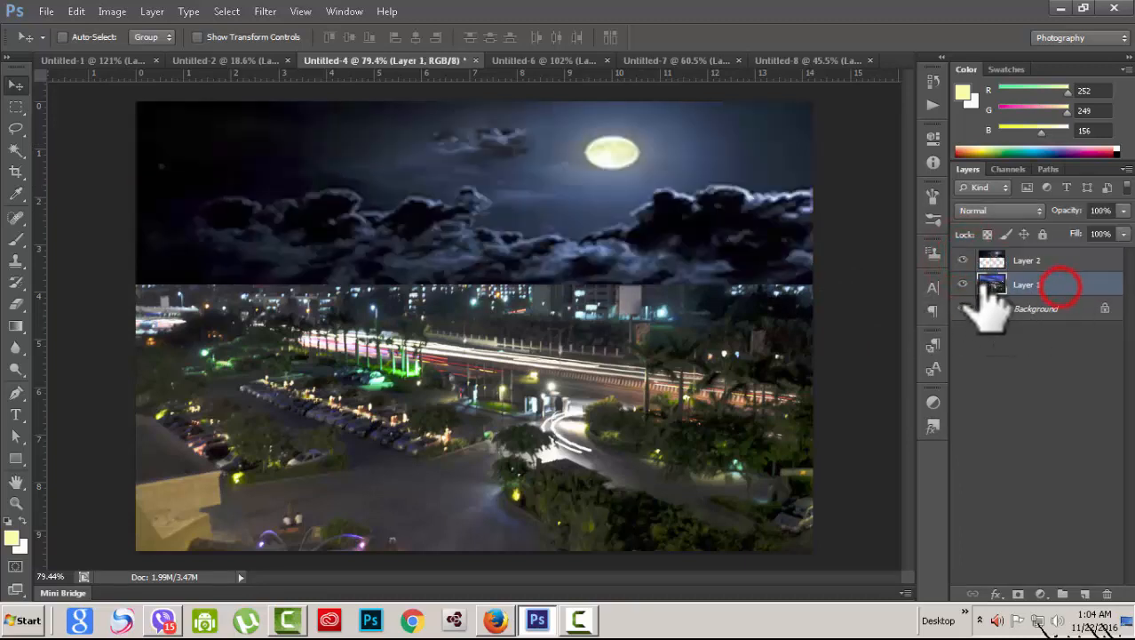
{"action": "left_click", "coordinate": [963, 284]}
{"action": "left_click", "coordinate": [963, 285]}
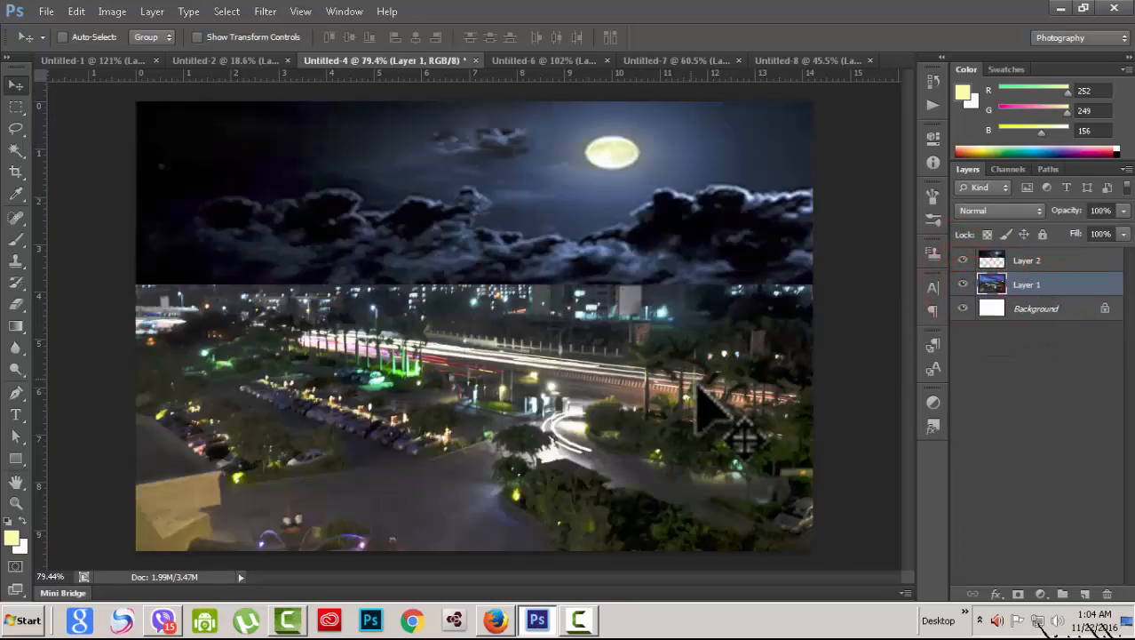
{"action": "left_click", "coordinate": [1086, 258]}
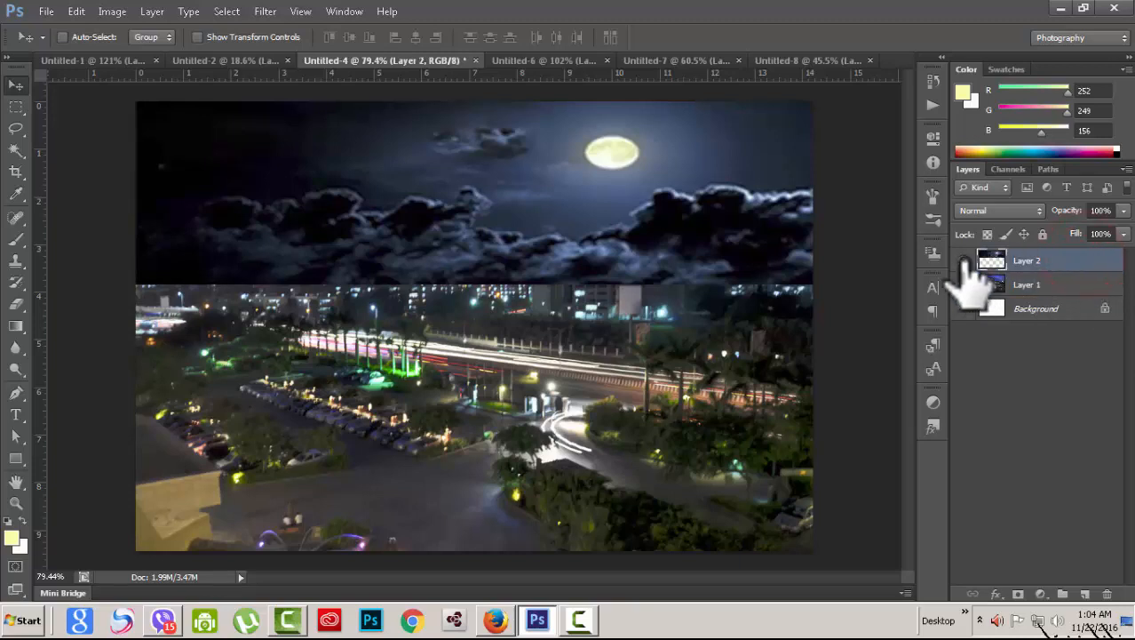
{"action": "left_click", "coordinate": [963, 259]}
{"action": "left_click", "coordinate": [963, 260]}
Step: Set Layer 2's moon sky to Overlay blending and keep Layer 2 selected
{"action": "left_click", "coordinate": [1032, 212]}
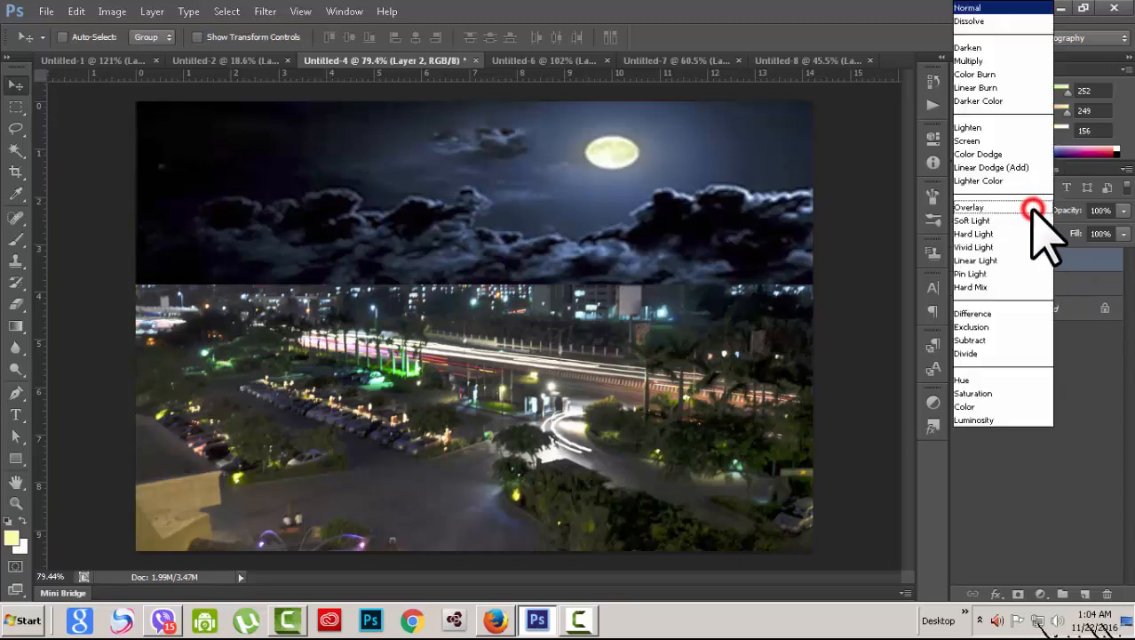
{"action": "left_click", "coordinate": [970, 207]}
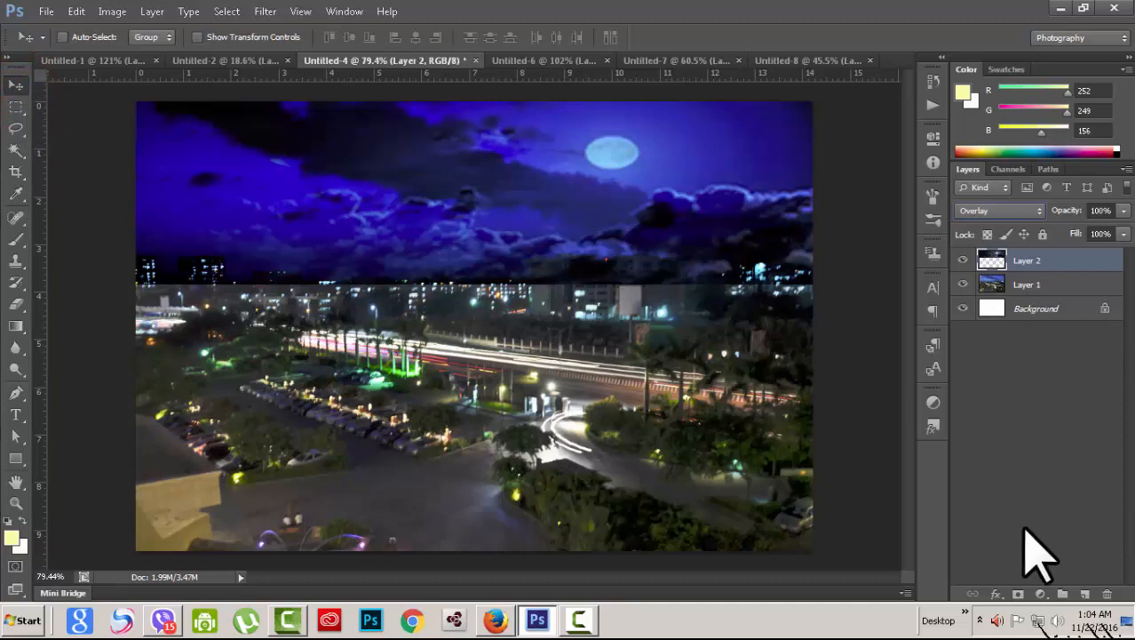
{"action": "left_click", "coordinate": [1032, 483]}
{"action": "left_click", "coordinate": [1069, 258]}
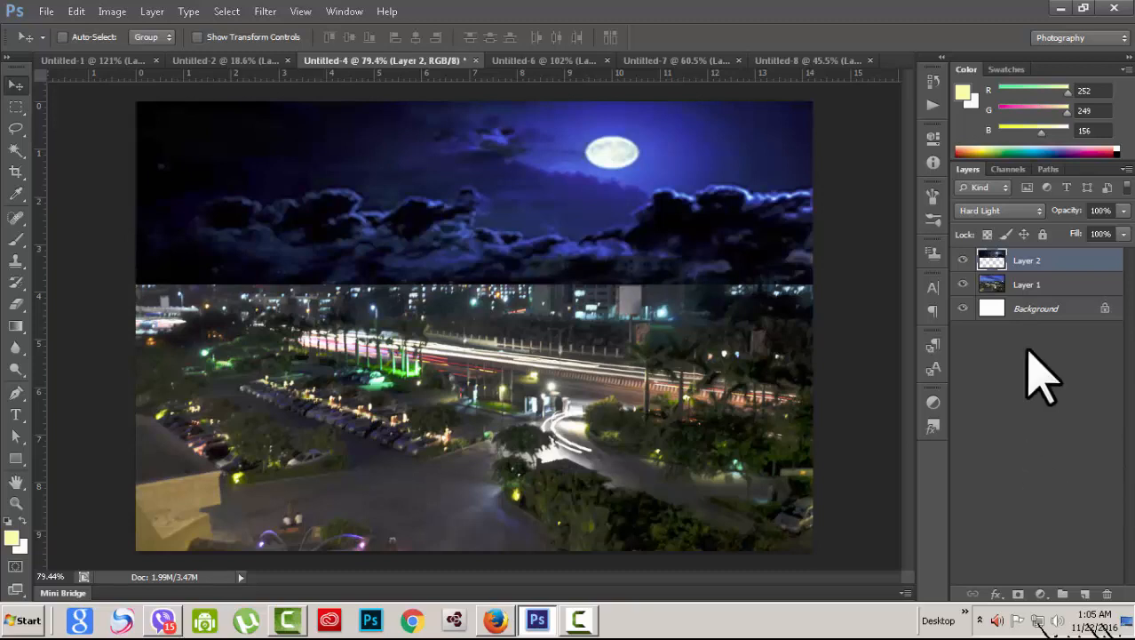
Step: Try Hard Light, Vivid Light, Difference and Saturation blends on the moon sky layer
{"action": "left_click", "coordinate": [1034, 216]}
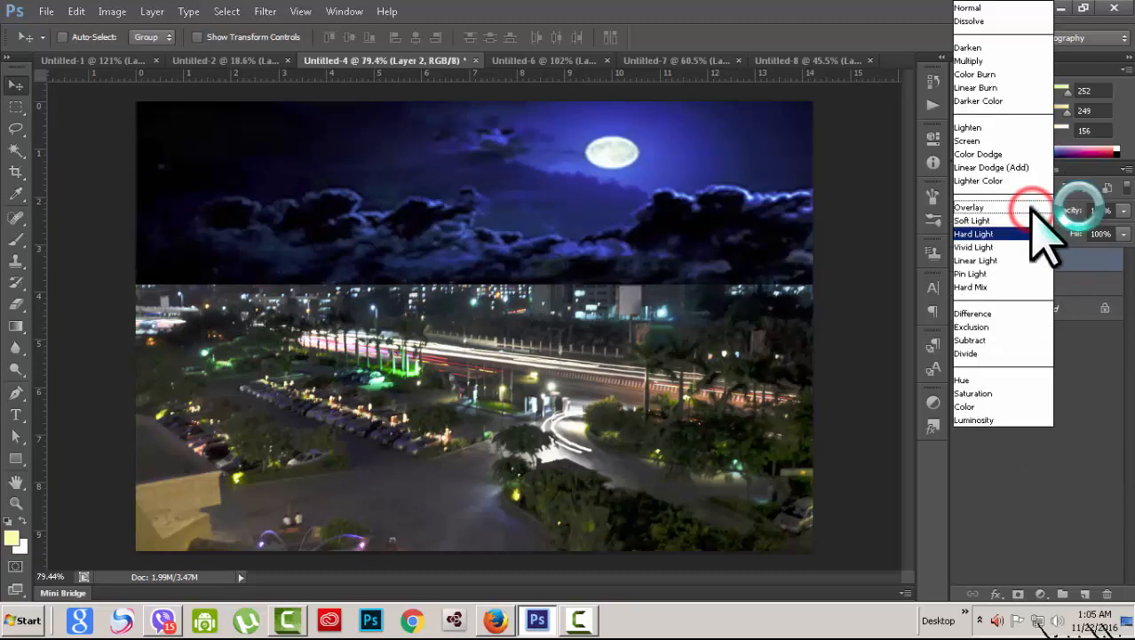
{"action": "left_click", "coordinate": [996, 238]}
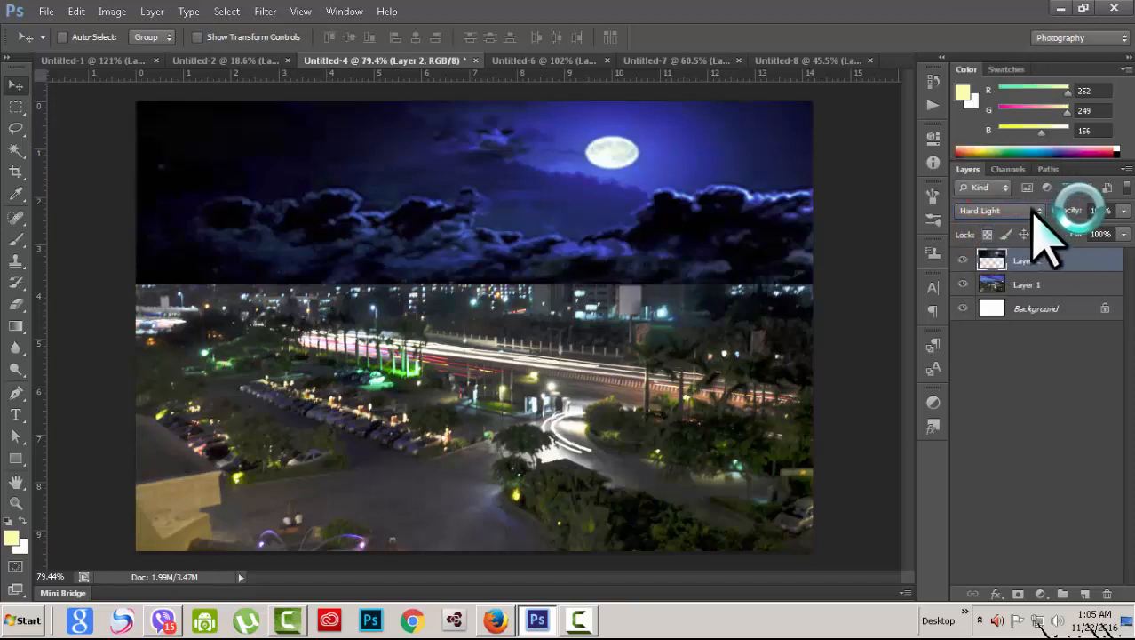
{"action": "left_click", "coordinate": [1038, 211]}
{"action": "left_click", "coordinate": [986, 248]}
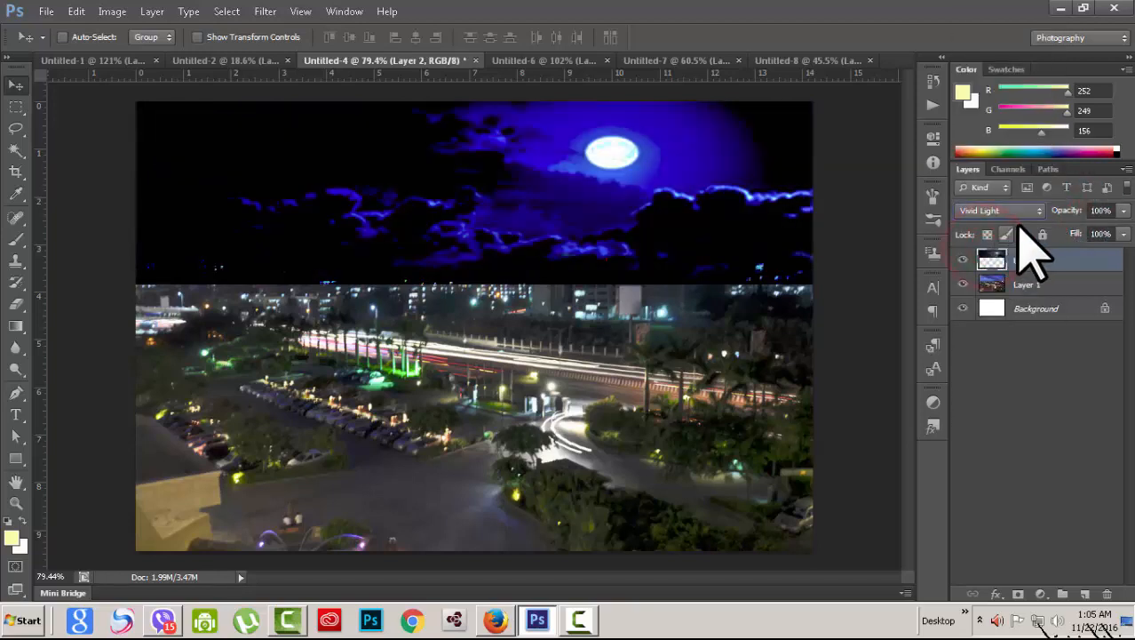
{"action": "left_click", "coordinate": [1037, 211]}
{"action": "left_click", "coordinate": [1014, 312]}
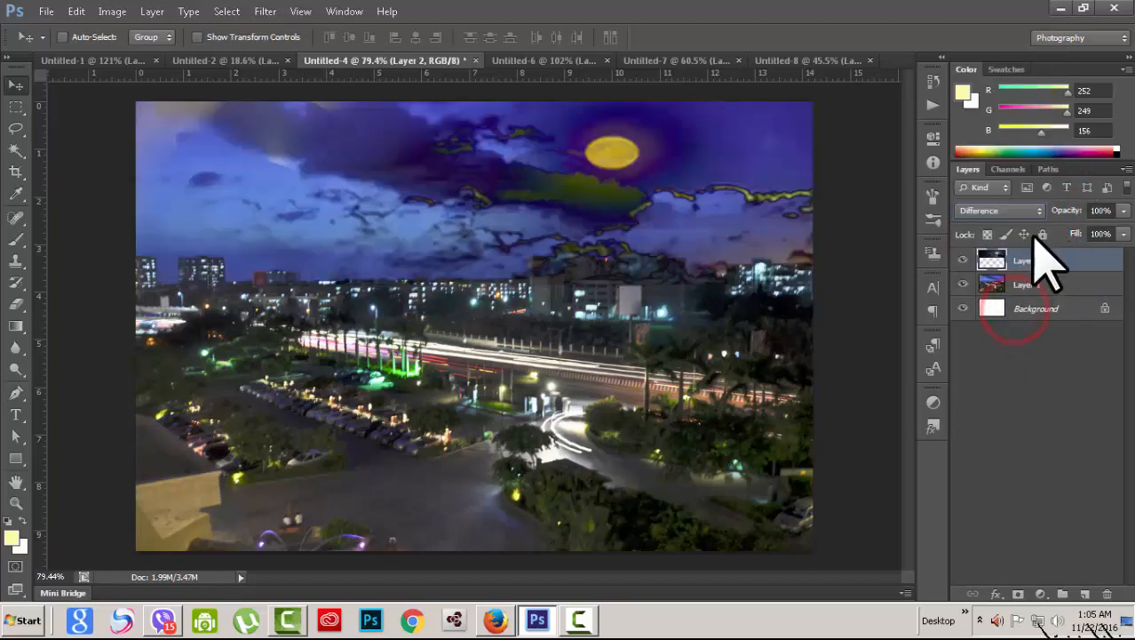
{"action": "left_click", "coordinate": [1038, 211]}
{"action": "left_click", "coordinate": [1017, 388]}
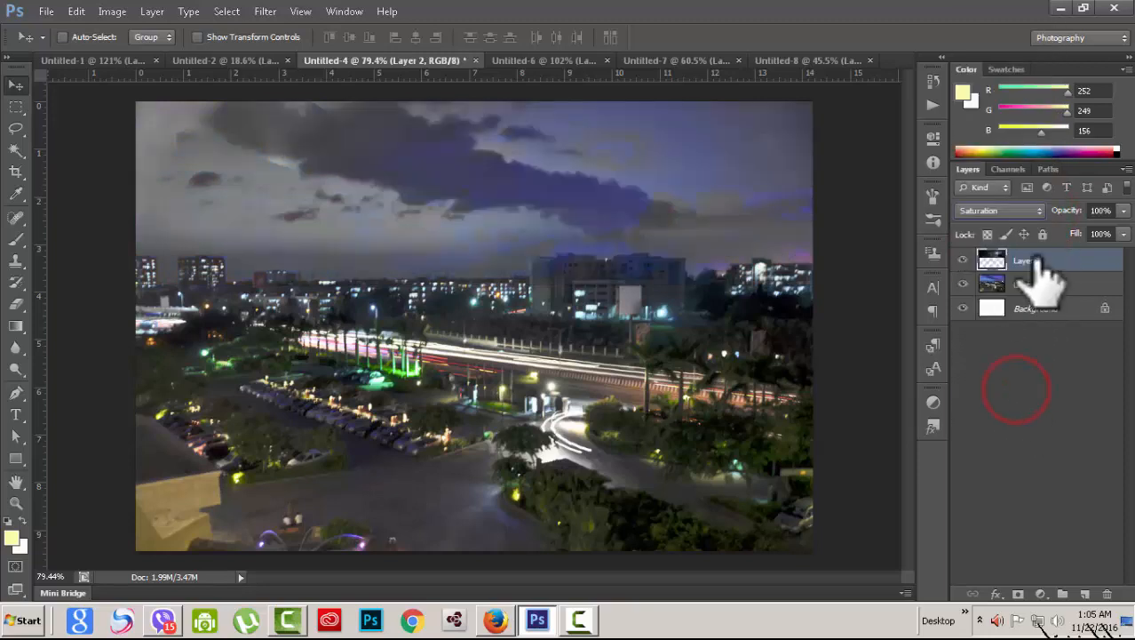
Step: Try Darken, Multiply and Screen blends on the sky layer
{"action": "left_click", "coordinate": [1035, 216]}
{"action": "left_click", "coordinate": [991, 46]}
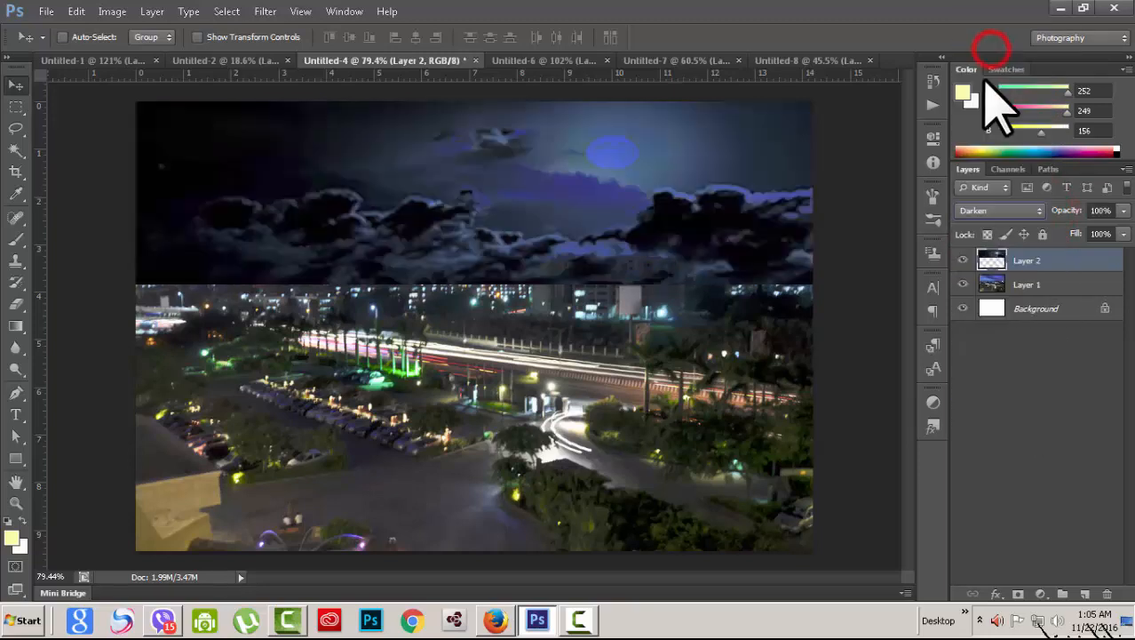
{"action": "left_click", "coordinate": [1032, 213]}
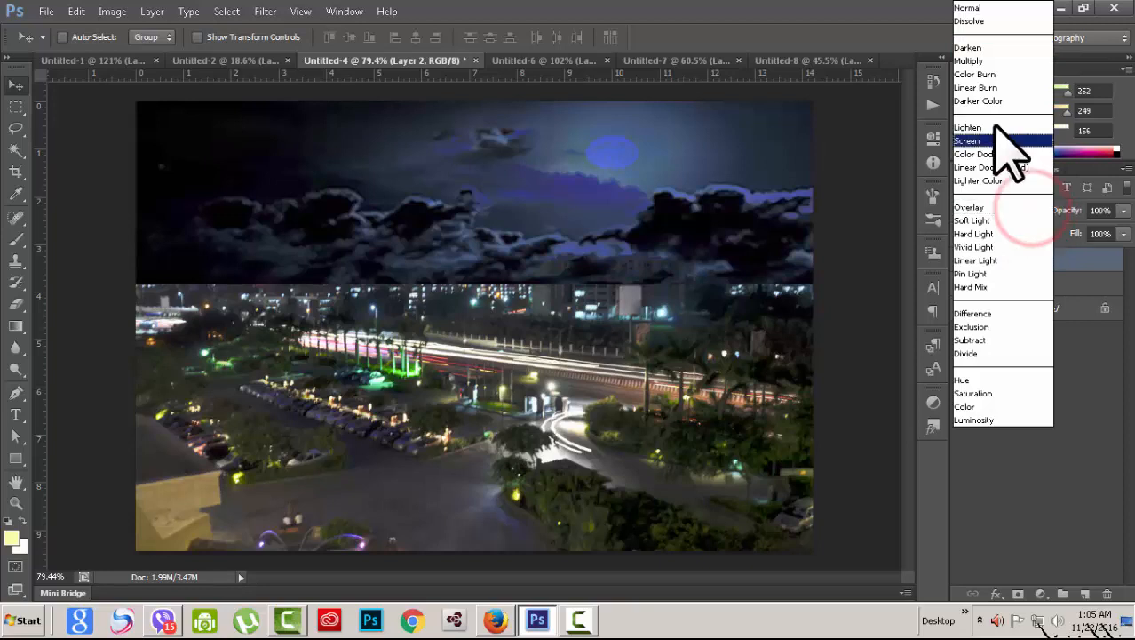
{"action": "left_click", "coordinate": [993, 62]}
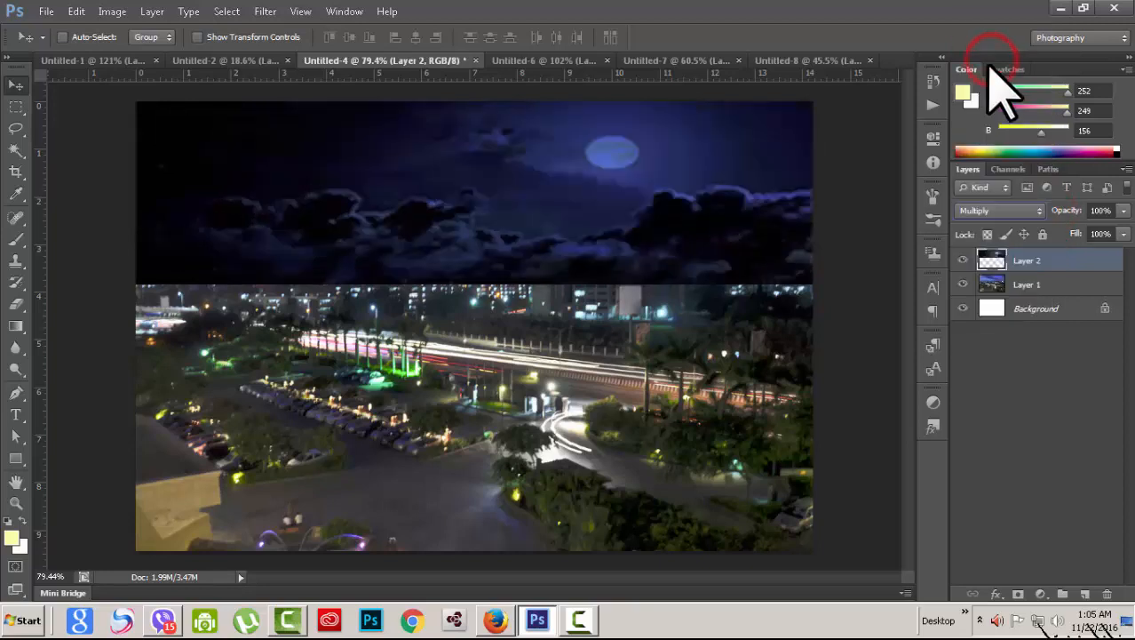
{"action": "left_click", "coordinate": [1039, 213]}
{"action": "left_click", "coordinate": [982, 144]}
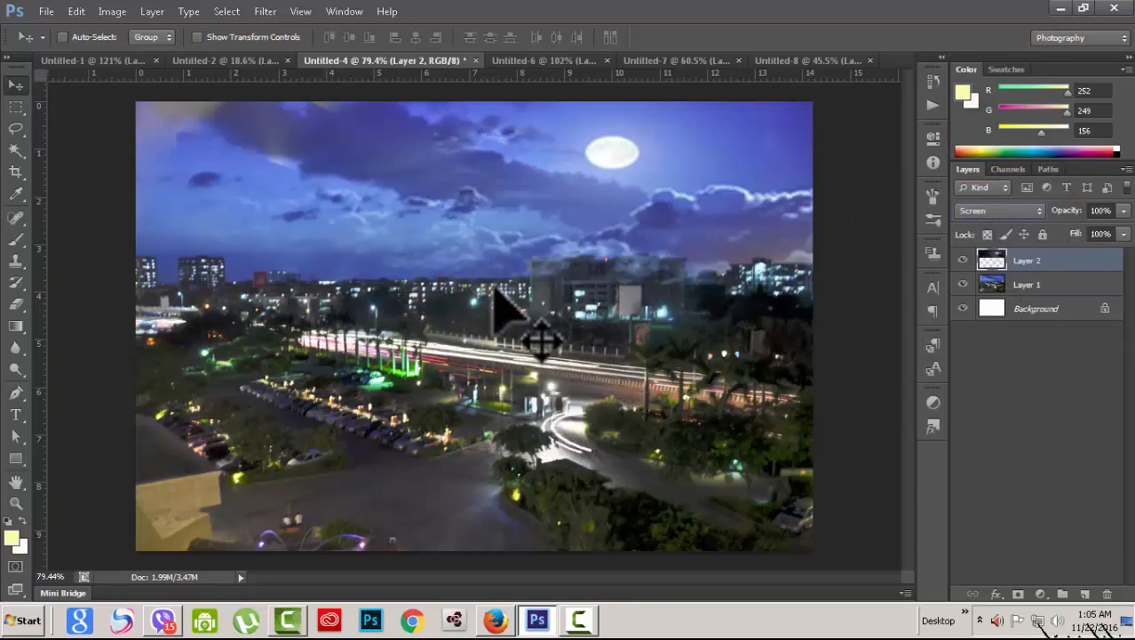
Step: Step the sky through Lighten to Luminosity modes, then settle on Linear Dodge (Add)
{"action": "key", "text": "Up"}
{"action": "key", "text": "Up"}
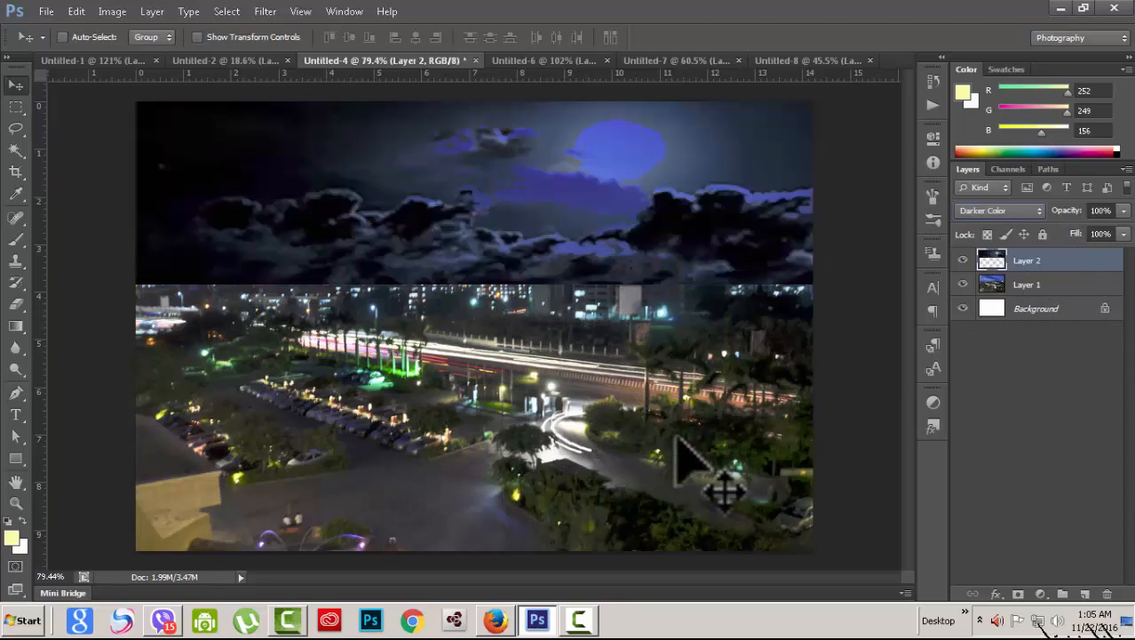
{"action": "key", "text": "Down"}
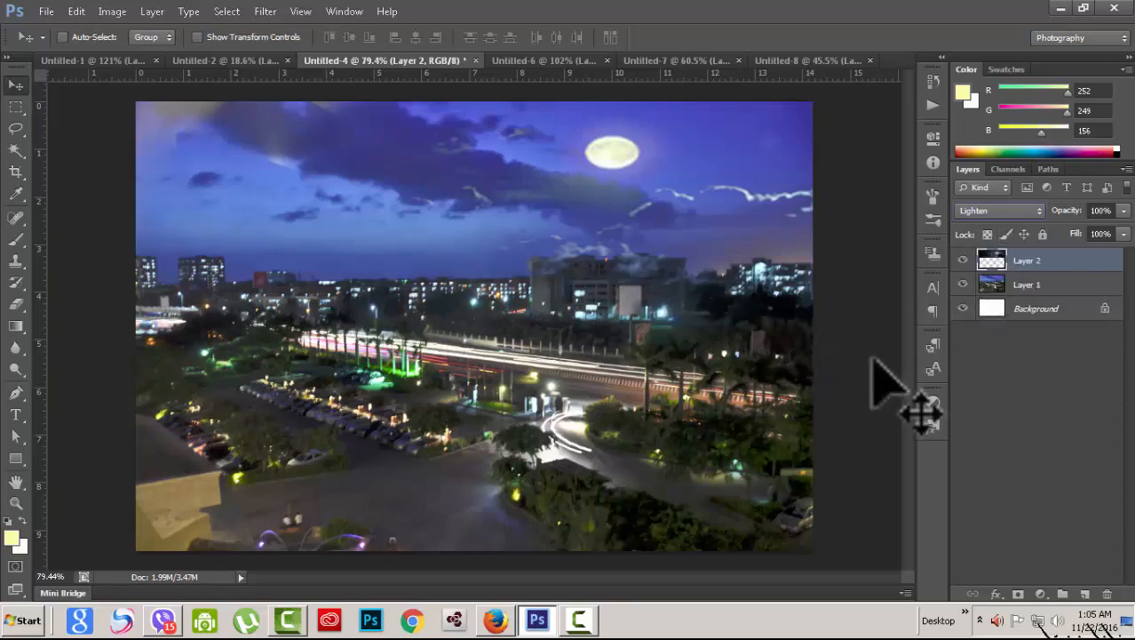
{"action": "key", "text": "Up"}
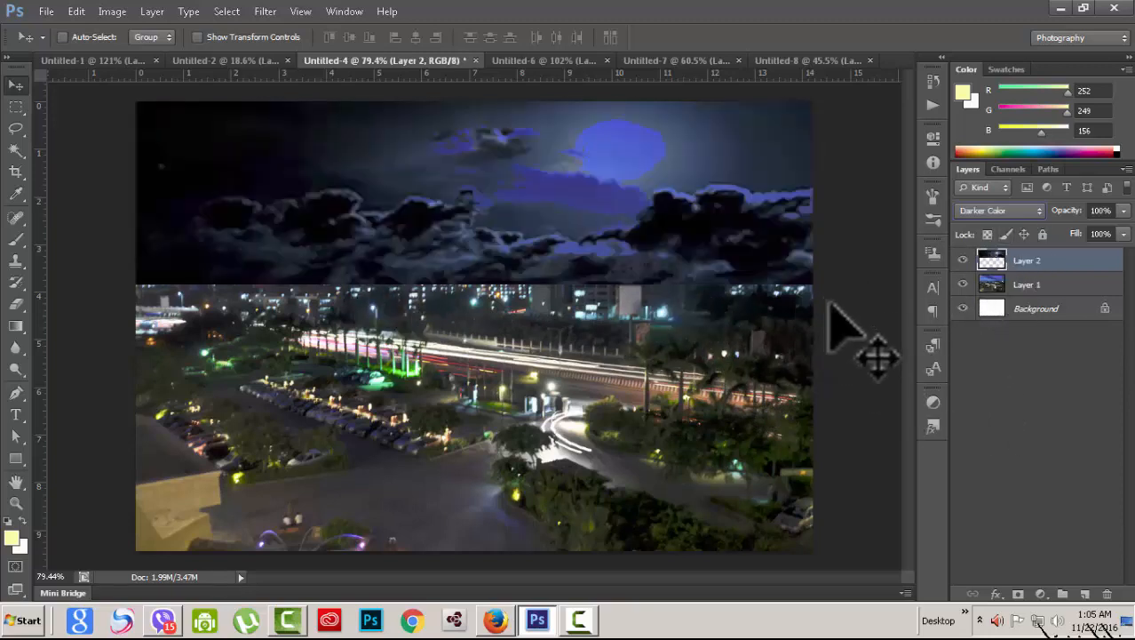
{"action": "key", "text": "Down"}
{"action": "key", "text": "Down"}
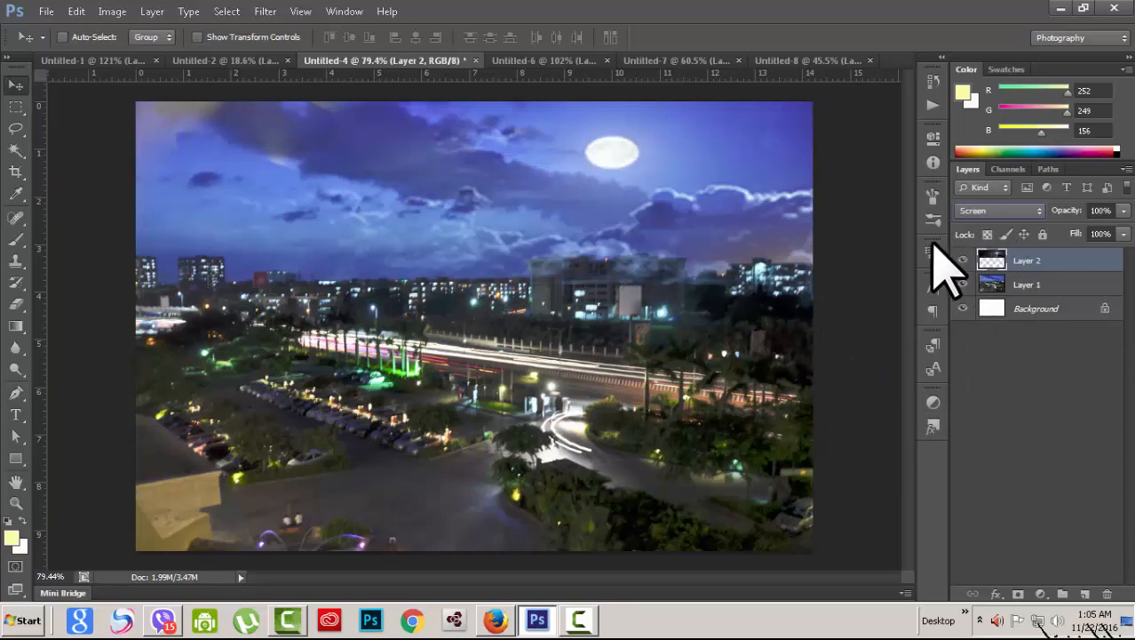
{"action": "key", "text": "Down"}
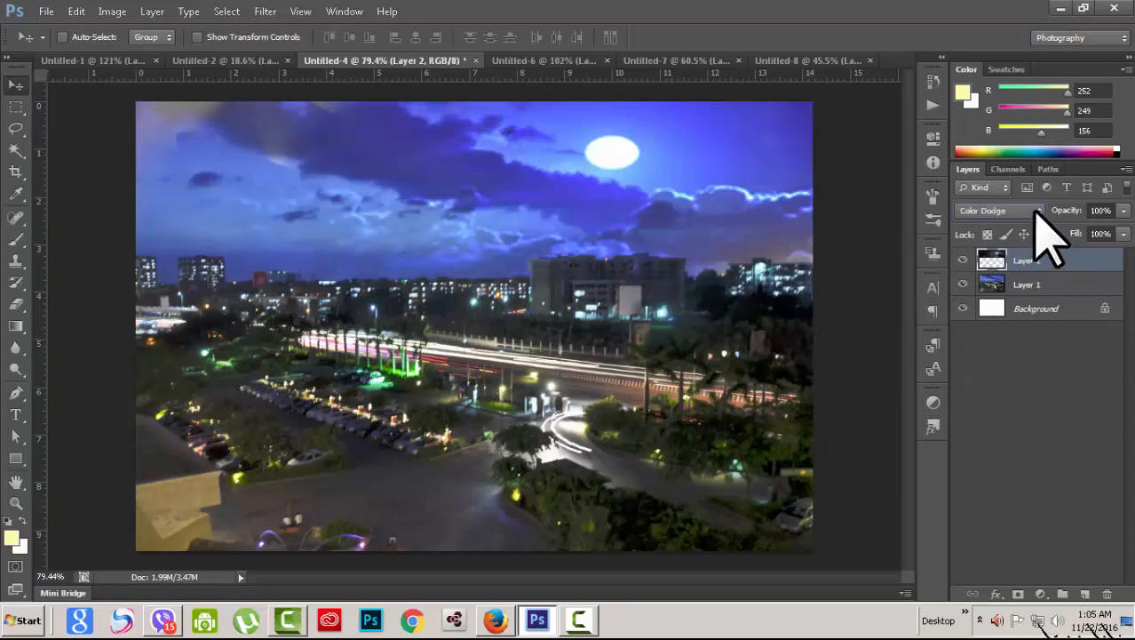
{"action": "key", "text": "Down"}
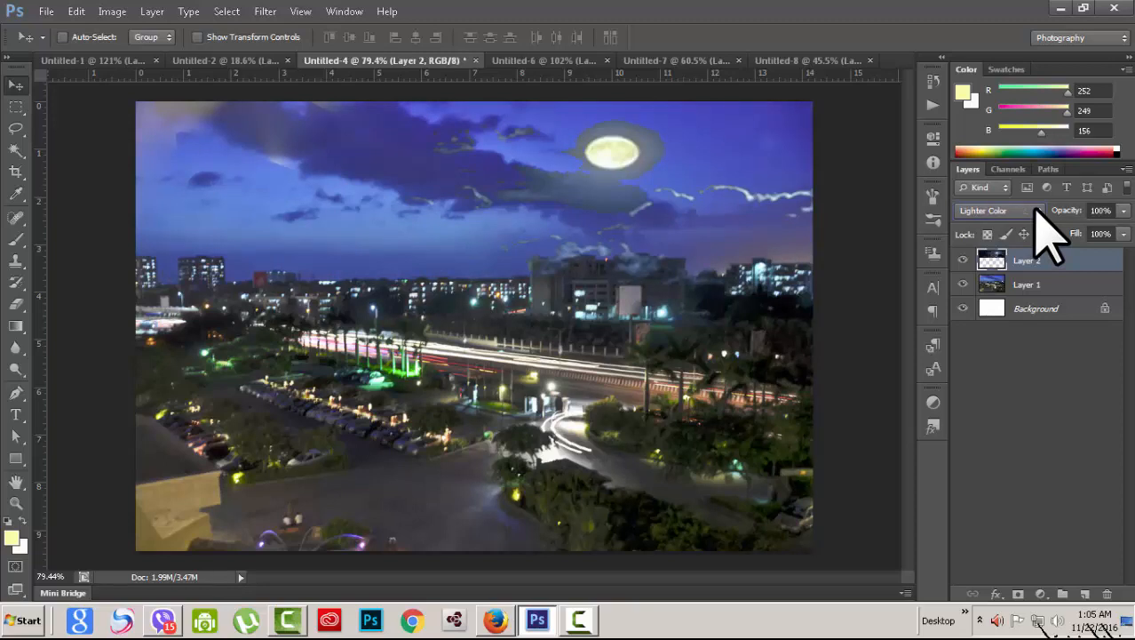
{"action": "key", "text": "Down"}
{"action": "key", "text": "Down"}
{"action": "key", "text": "Down"}
{"action": "key", "text": "Down"}
{"action": "key", "text": "Down"}
{"action": "key", "text": "Down"}
{"action": "key", "text": "Down"}
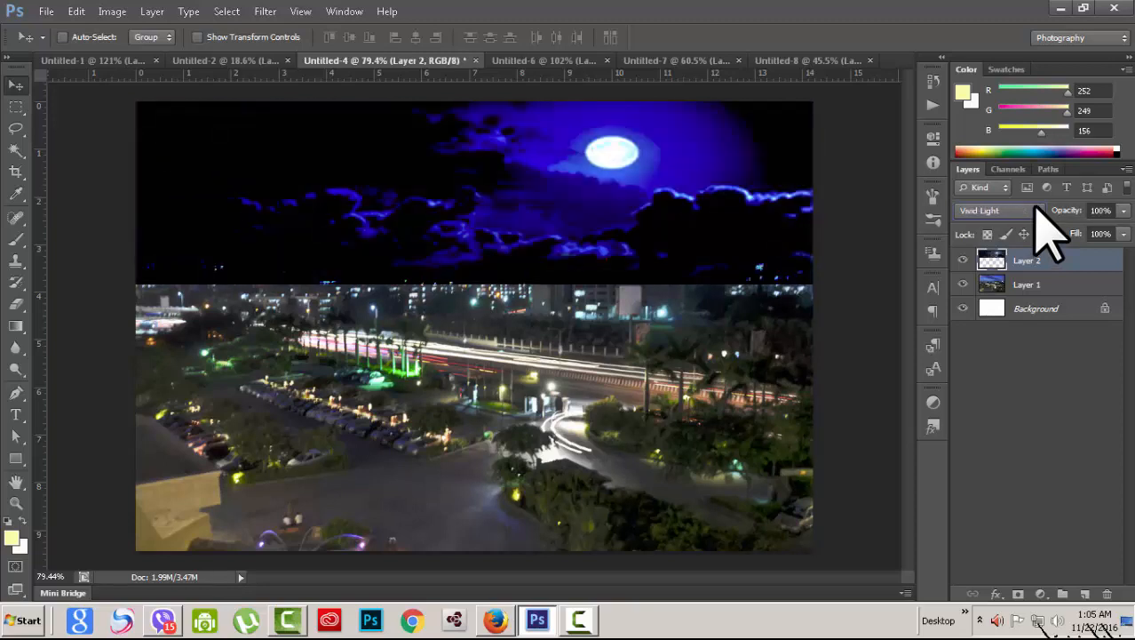
{"action": "key", "text": "Down"}
{"action": "key", "text": "Down"}
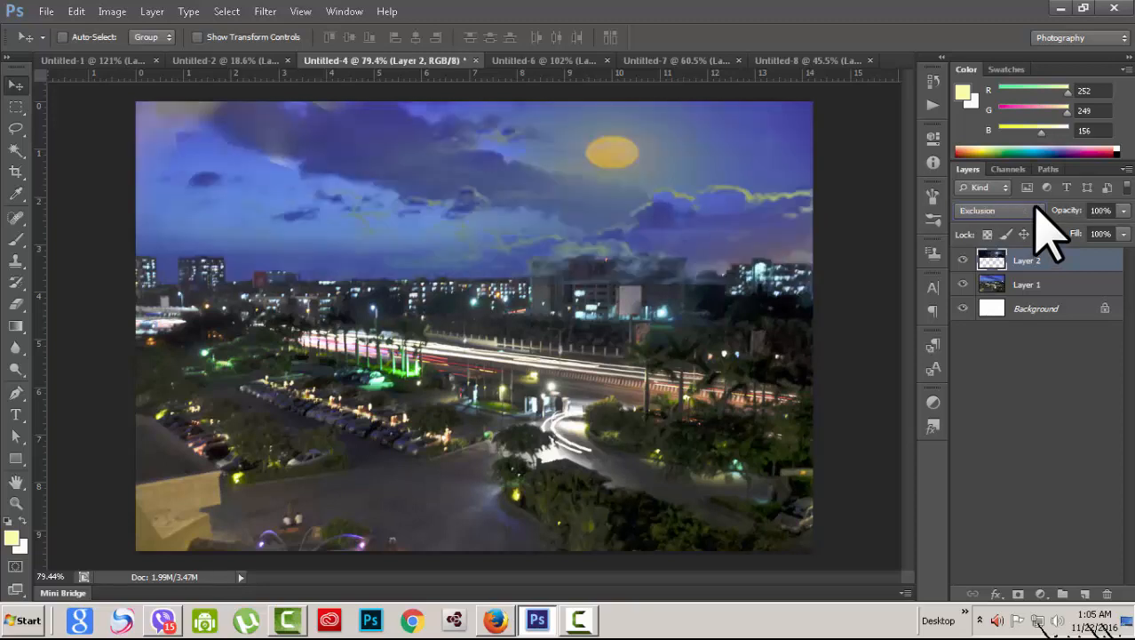
{"action": "key", "text": "Down"}
{"action": "key", "text": "Down"}
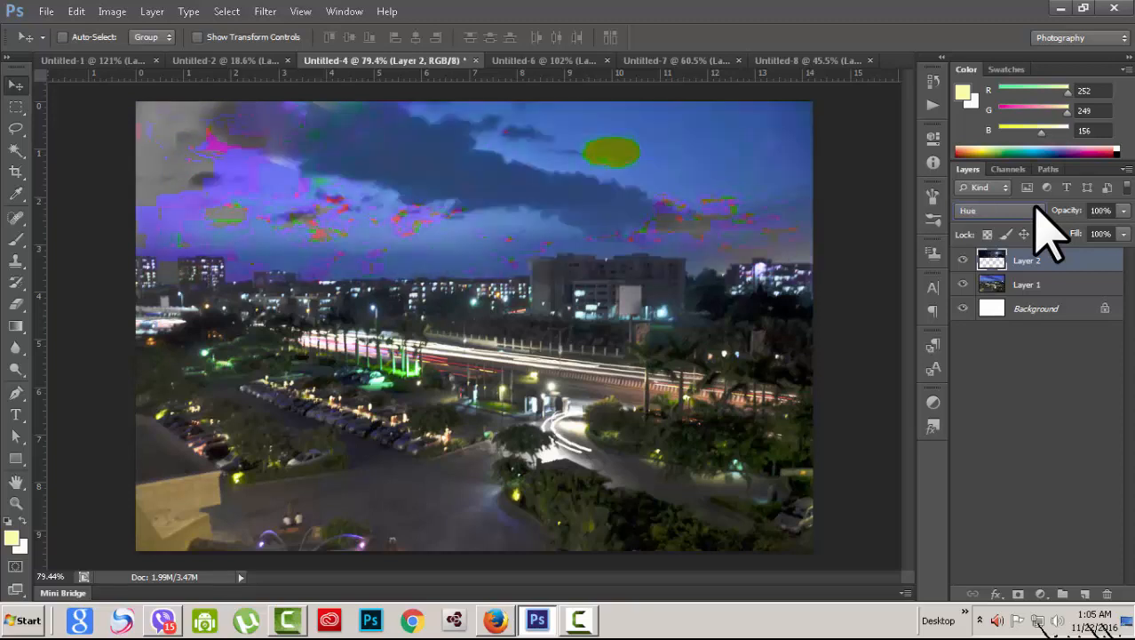
{"action": "key", "text": "Down"}
{"action": "key", "text": "Up"}
{"action": "key", "text": "Down"}
{"action": "key", "text": "Down"}
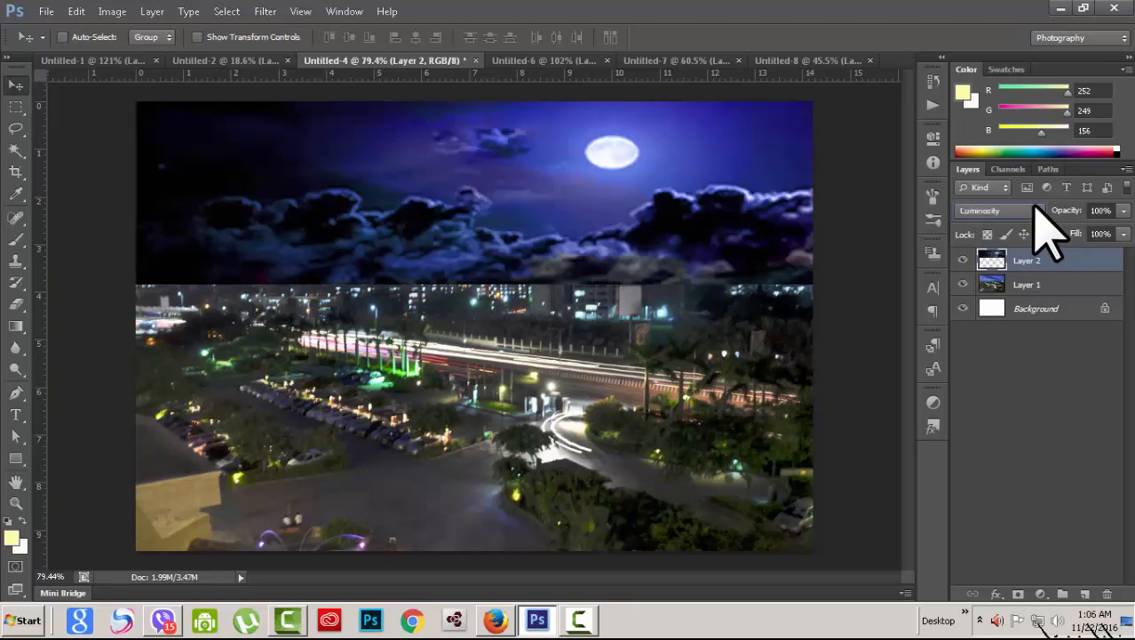
{"action": "key", "text": "Up"}
{"action": "key", "text": "Up"}
{"action": "key", "text": "Up"}
{"action": "key", "text": "Up"}
{"action": "key", "text": "Up"}
{"action": "key", "text": "Up"}
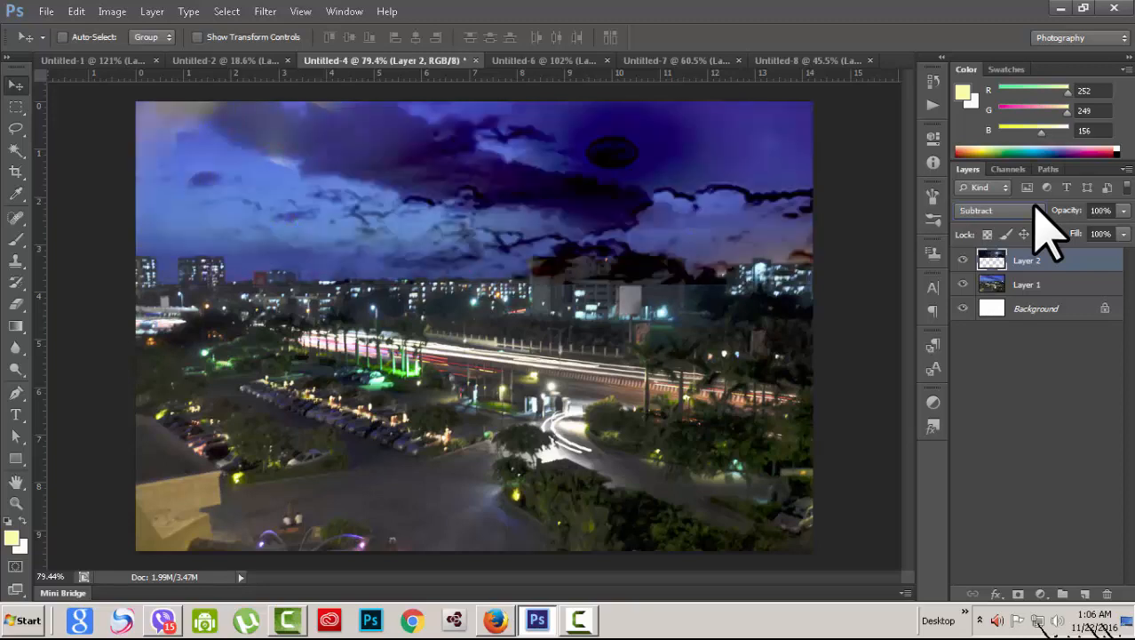
{"action": "left_click", "coordinate": [1035, 210]}
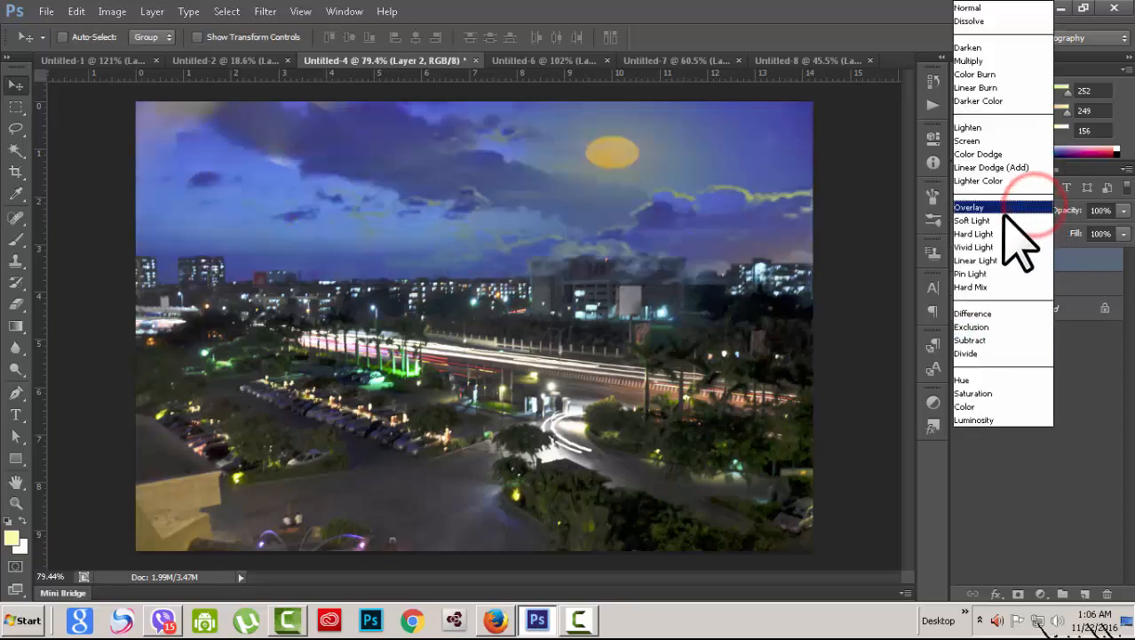
{"action": "left_click", "coordinate": [993, 167]}
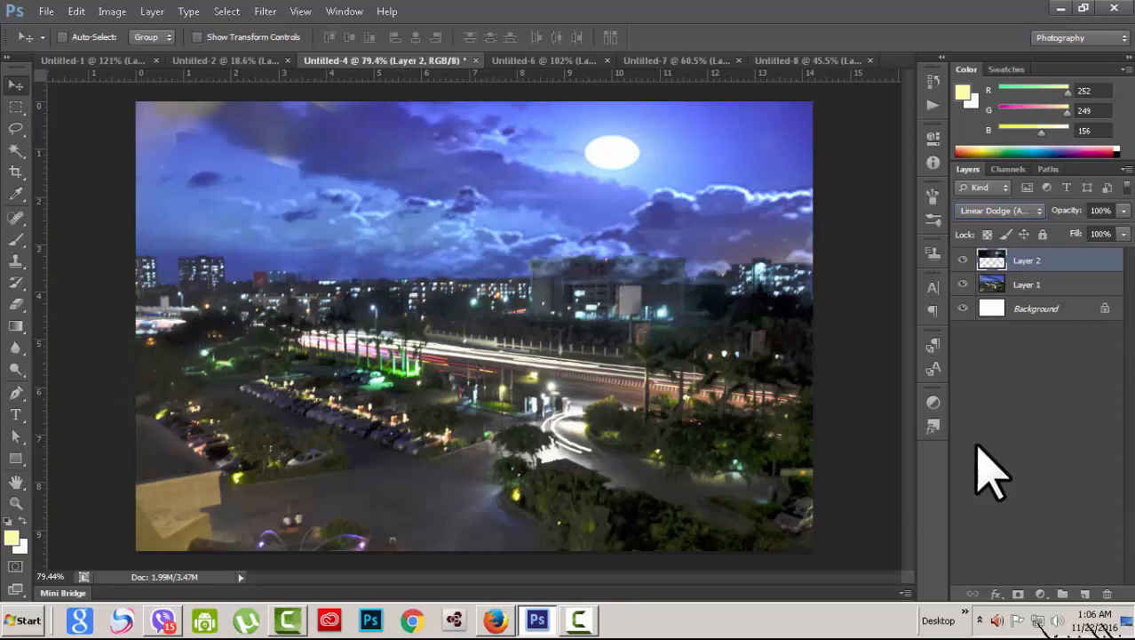
Step: Add a layer mask to the sky layer and ready a black brush
{"action": "left_click", "coordinate": [1019, 594]}
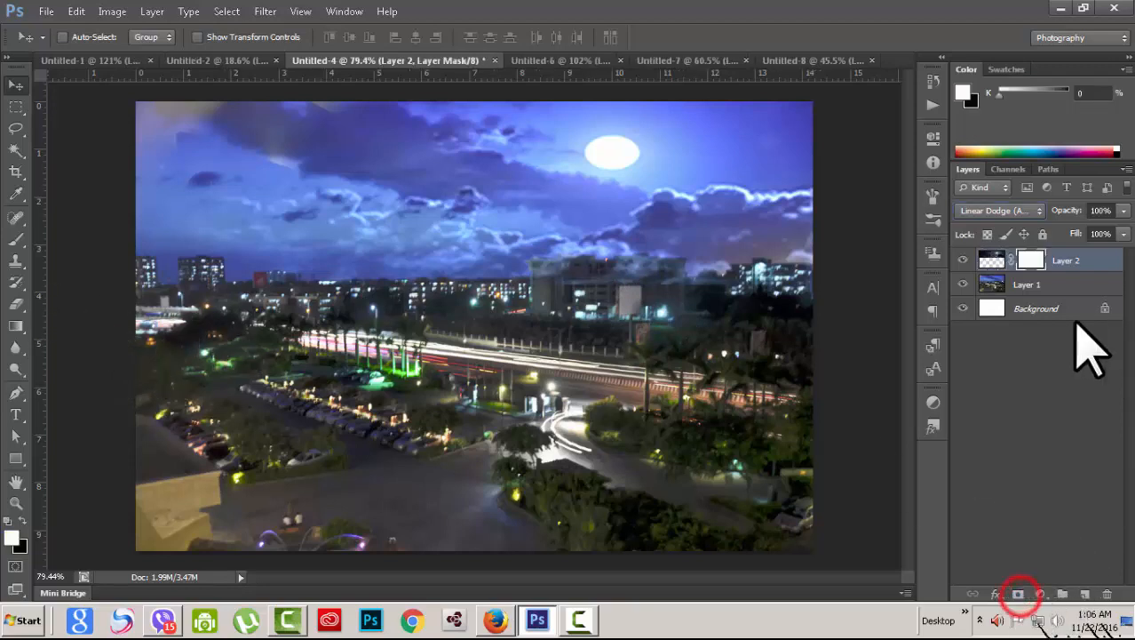
{"action": "left_click", "coordinate": [13, 239]}
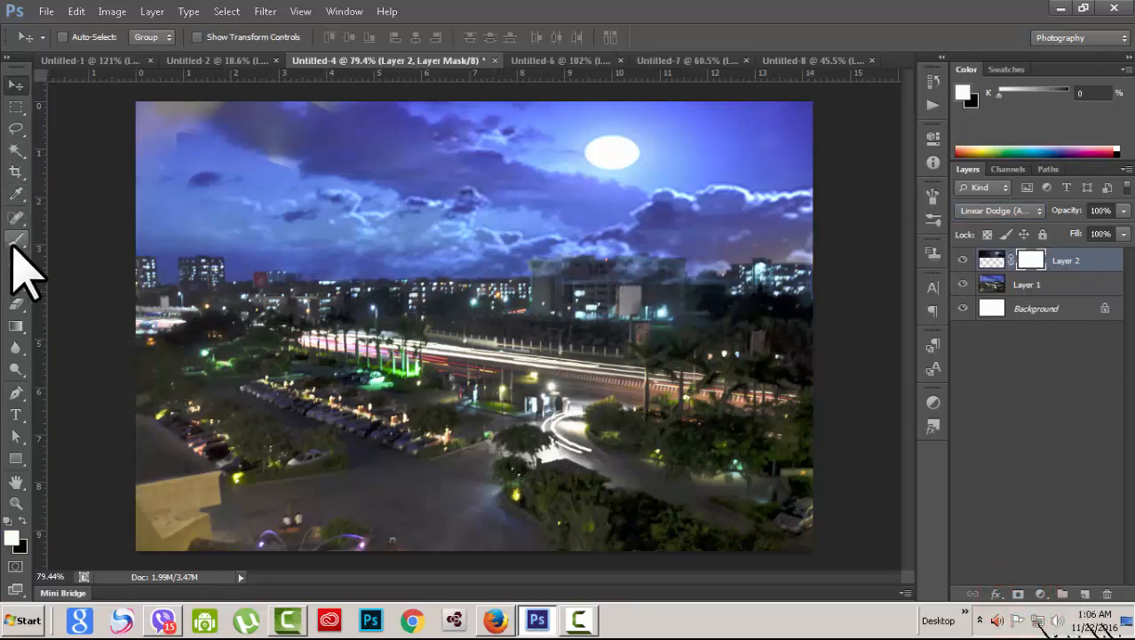
{"action": "left_click", "coordinate": [16, 239]}
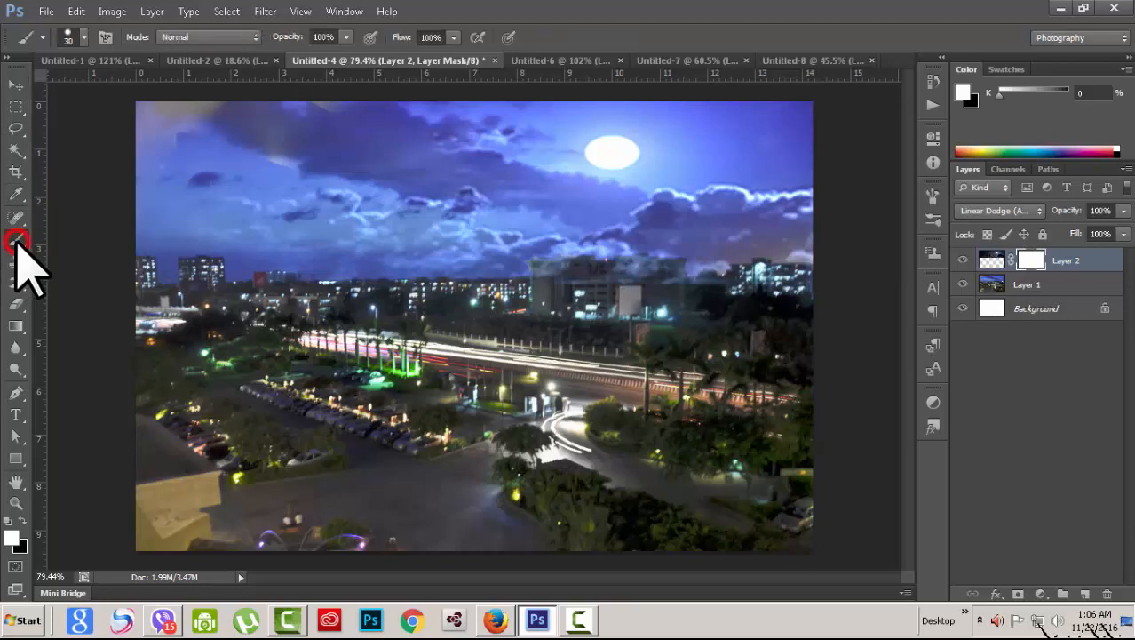
{"action": "left_click", "coordinate": [22, 520]}
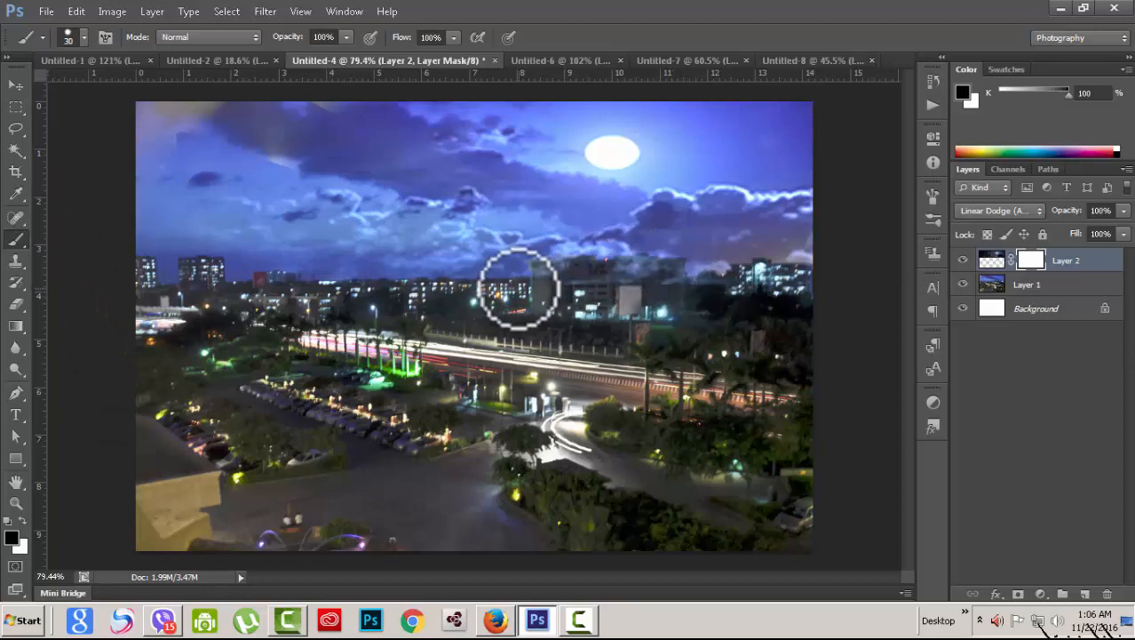
Step: Paint black on the mask over the central, right-hand and lower skyline buildings
{"action": "left_click", "coordinate": [547, 278]}
{"action": "mouse_move", "coordinate": [547, 278]}
{"action": "left_mouse_down"}
{"action": "mouse_move", "coordinate": [678, 273]}
{"action": "mouse_move", "coordinate": [656, 263]}
{"action": "mouse_move", "coordinate": [670, 262]}
{"action": "mouse_move", "coordinate": [680, 272]}
{"action": "mouse_move", "coordinate": [533, 274]}
{"action": "mouse_move", "coordinate": [584, 268]}
{"action": "mouse_move", "coordinate": [703, 292]}
{"action": "mouse_move", "coordinate": [706, 279]}
{"action": "mouse_move", "coordinate": [748, 294]}
{"action": "left_mouse_up"}
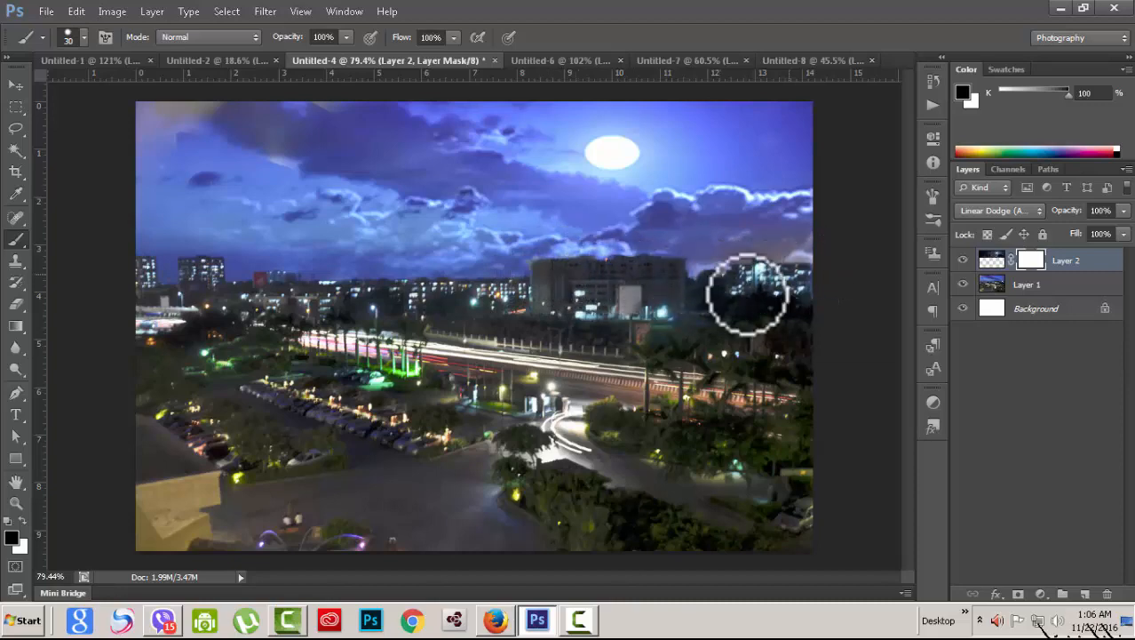
{"action": "left_click_drag", "start_coordinate": [282, 290], "coordinate": [474, 296]}
{"action": "scroll", "coordinate": [700, 332], "scroll_direction": "up", "scroll_amount": 4}
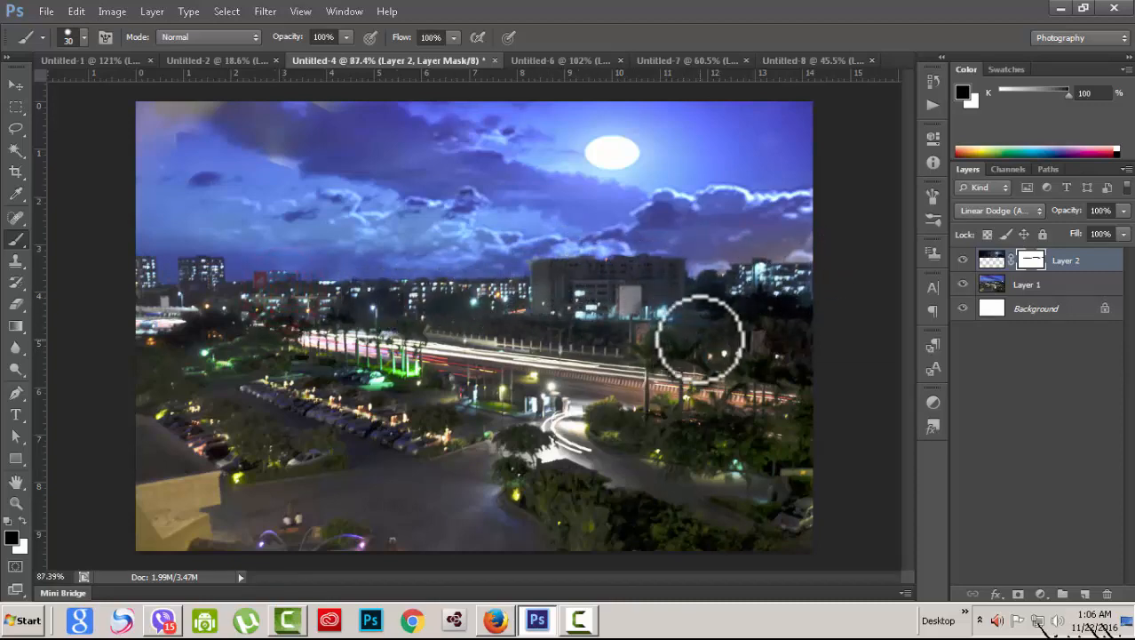
{"action": "mouse_move", "coordinate": [565, 224]}
{"action": "left_mouse_down"}
{"action": "mouse_move", "coordinate": [675, 254]}
{"action": "mouse_move", "coordinate": [649, 230]}
{"action": "mouse_move", "coordinate": [669, 233]}
{"action": "mouse_move", "coordinate": [682, 255]}
{"action": "mouse_move", "coordinate": [717, 264]}
{"action": "mouse_move", "coordinate": [728, 262]}
{"action": "mouse_move", "coordinate": [699, 258]}
{"action": "mouse_move", "coordinate": [865, 247]}
{"action": "mouse_move", "coordinate": [751, 245]}
{"action": "mouse_move", "coordinate": [499, 353]}
{"action": "mouse_move", "coordinate": [754, 284]}
{"action": "mouse_move", "coordinate": [748, 258]}
{"action": "mouse_move", "coordinate": [655, 259]}
{"action": "left_mouse_up"}
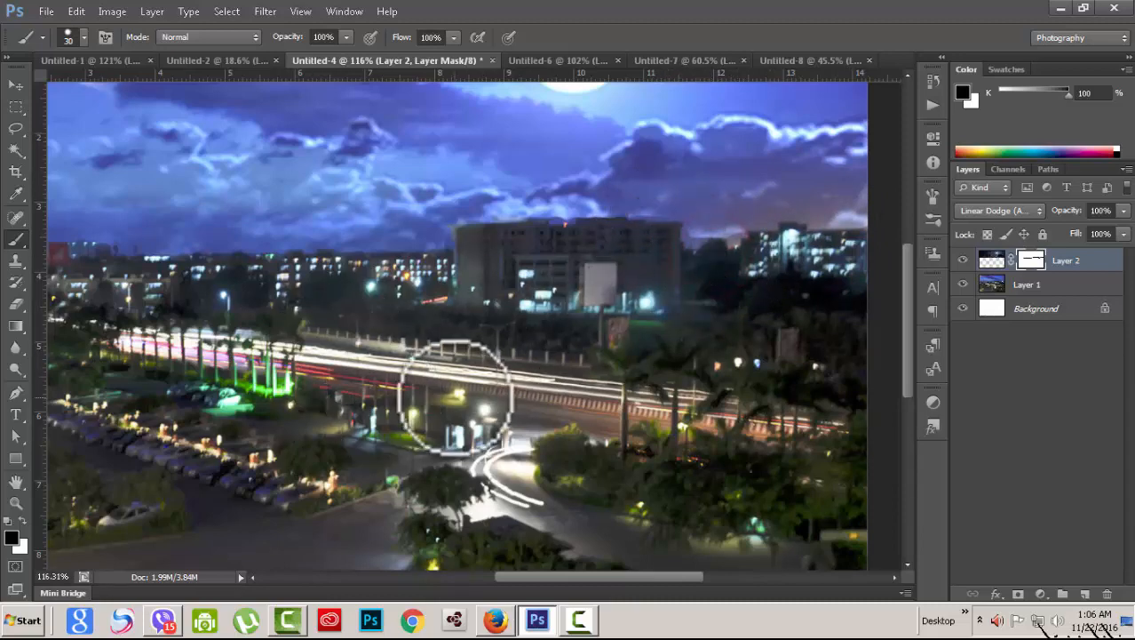
{"action": "scroll", "coordinate": [520, 398], "scroll_direction": "down", "scroll_amount": 5}
{"action": "scroll", "coordinate": [515, 411], "scroll_direction": "up", "scroll_amount": 2}
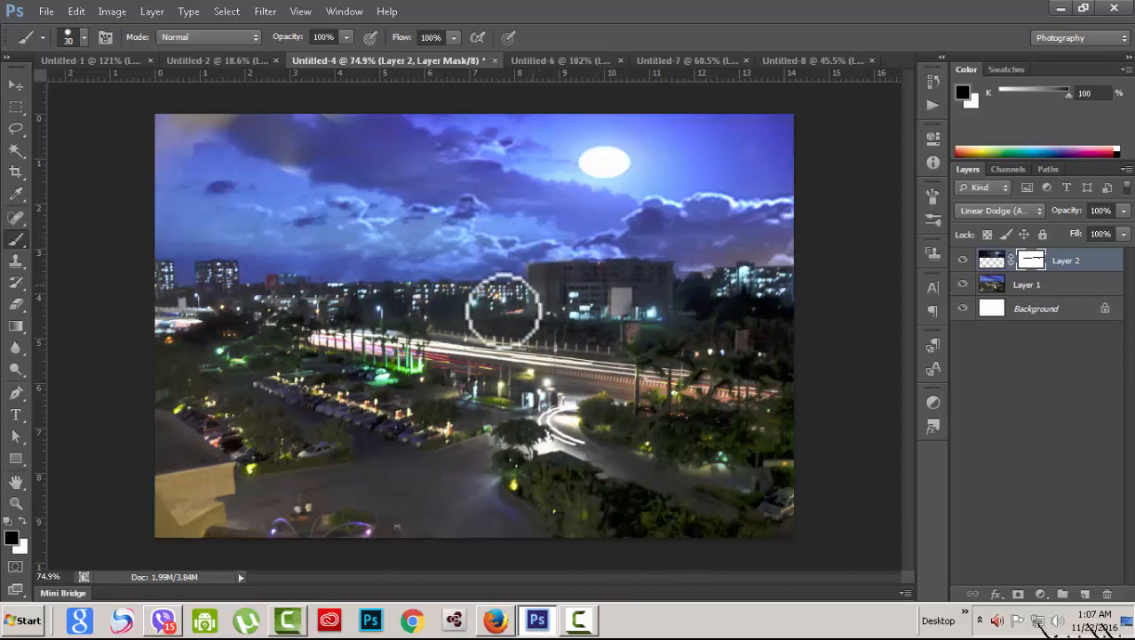
Step: In Untitled-2, hide Layer 3 and show and select Layer 2
{"action": "left_click", "coordinate": [227, 64]}
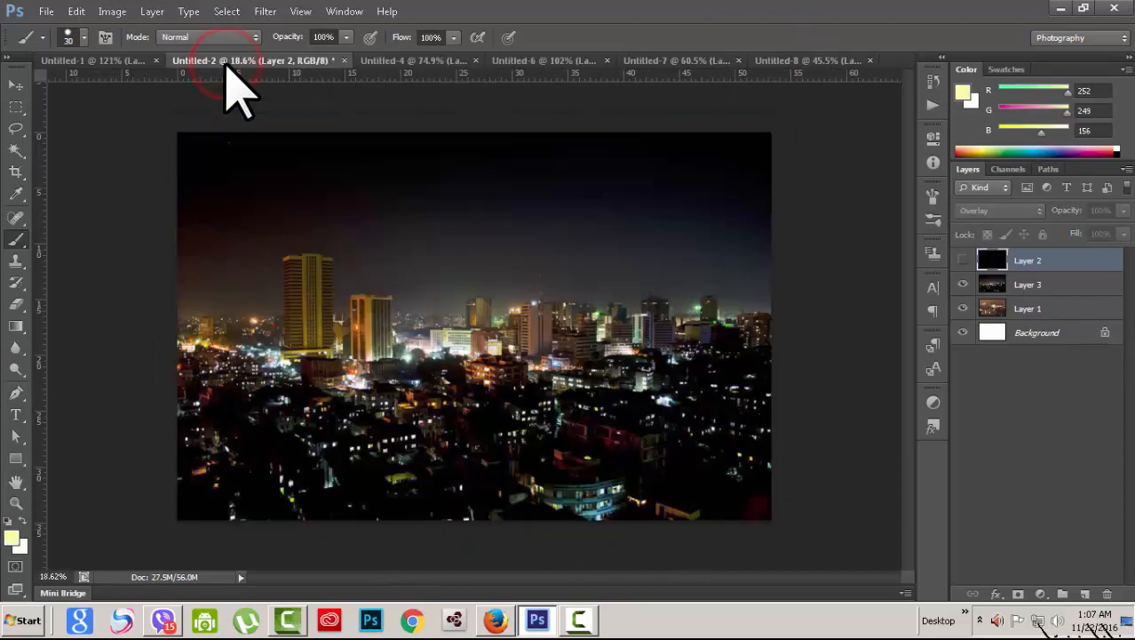
{"action": "left_click", "coordinate": [964, 283]}
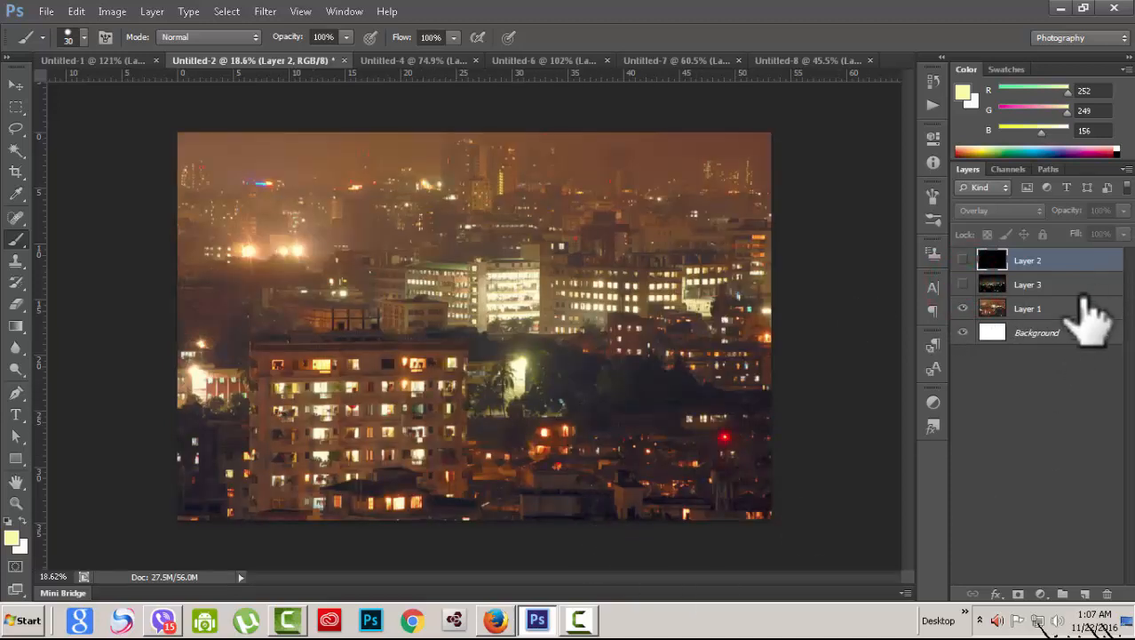
{"action": "left_click", "coordinate": [1079, 308]}
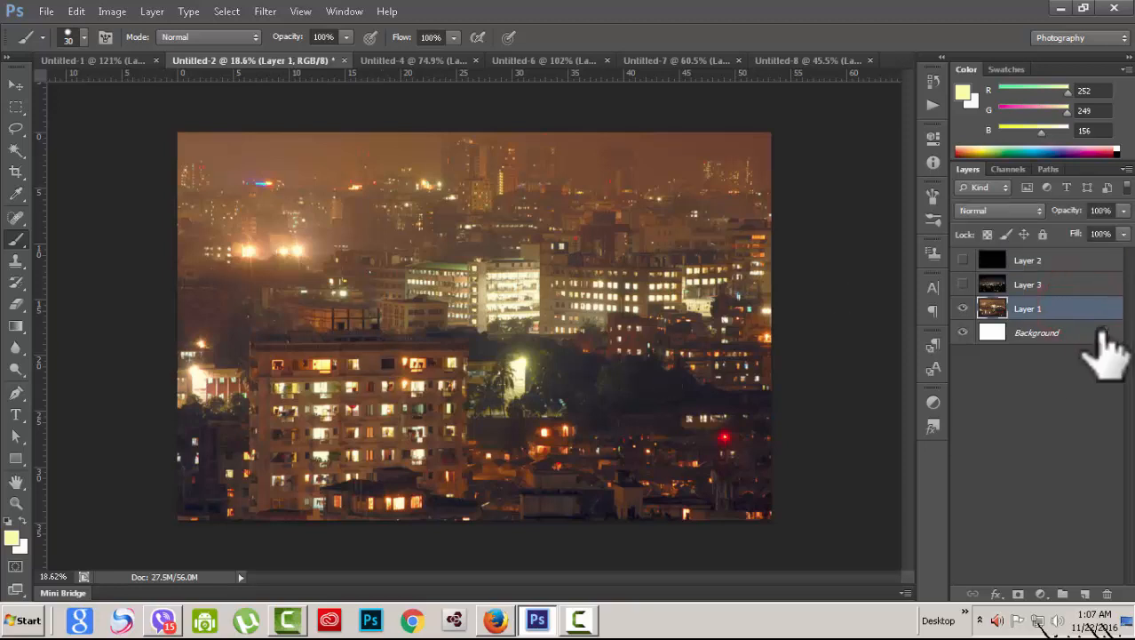
{"action": "left_click", "coordinate": [1079, 259]}
{"action": "left_click", "coordinate": [963, 260]}
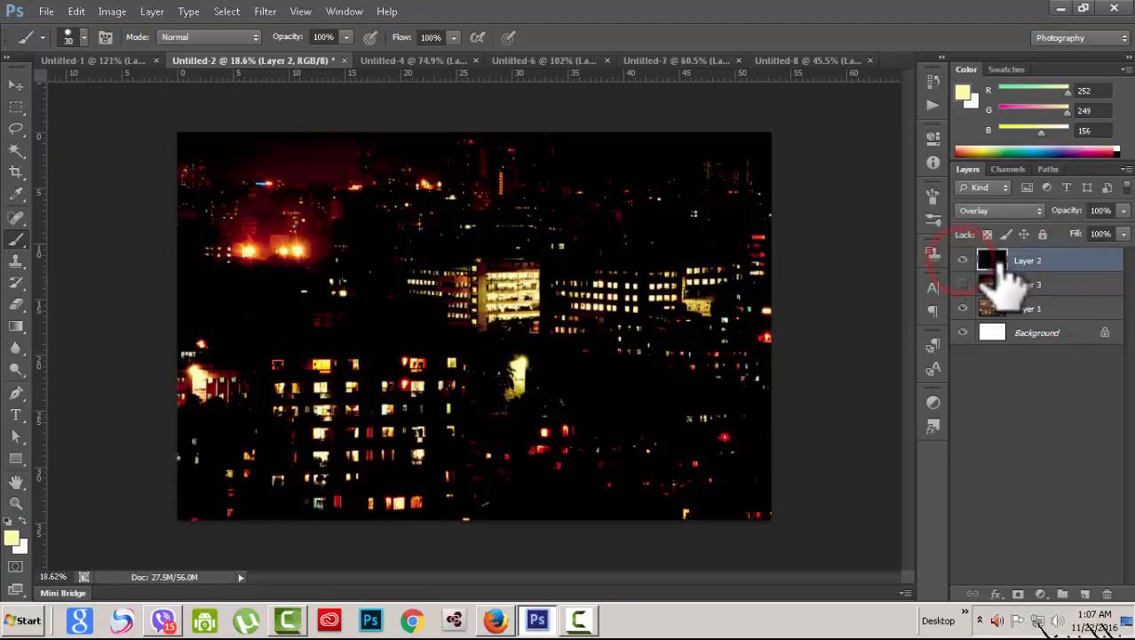
Step: Set Layer 2 to Normal blending and toggle its visibility to compare
{"action": "left_click", "coordinate": [1034, 210]}
{"action": "left_click", "coordinate": [1004, 20]}
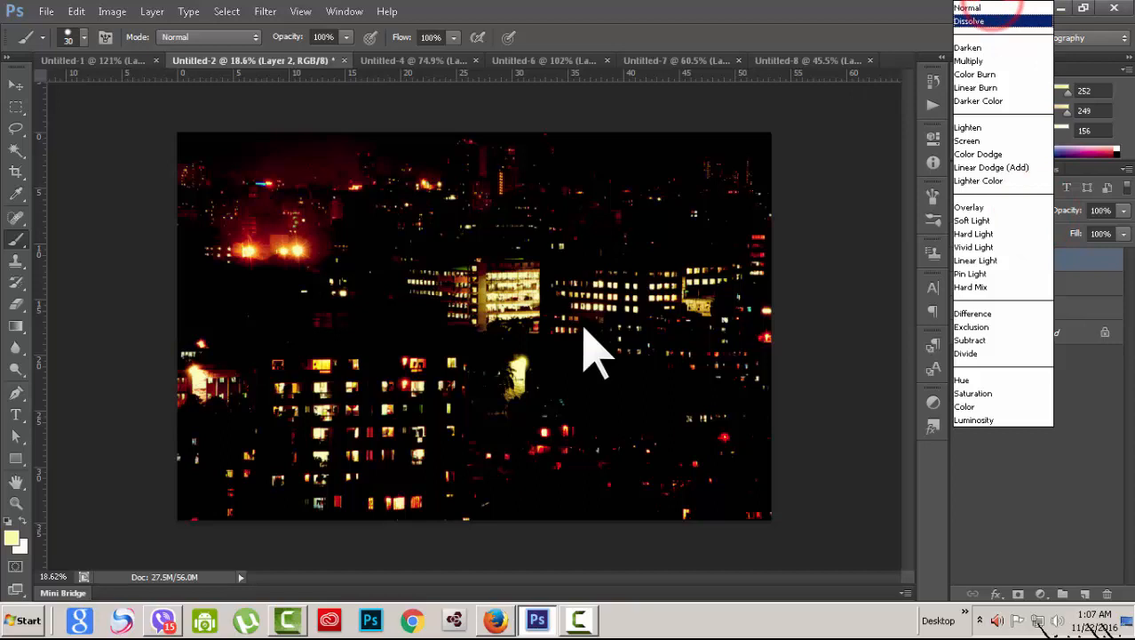
{"action": "left_click", "coordinate": [1031, 8]}
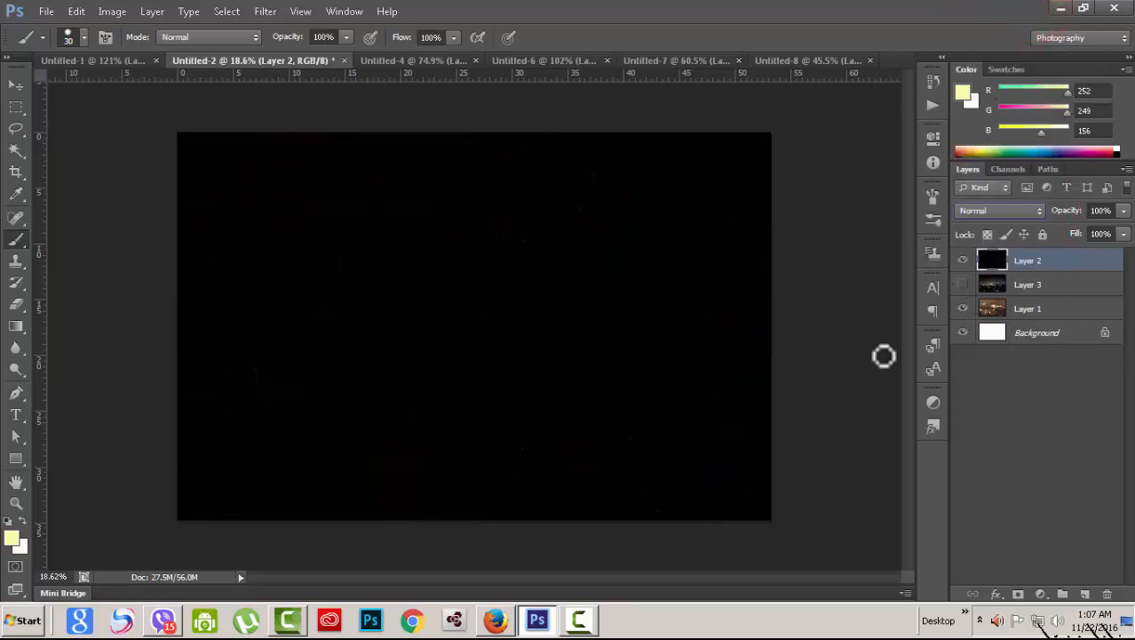
{"action": "left_click", "coordinate": [963, 260]}
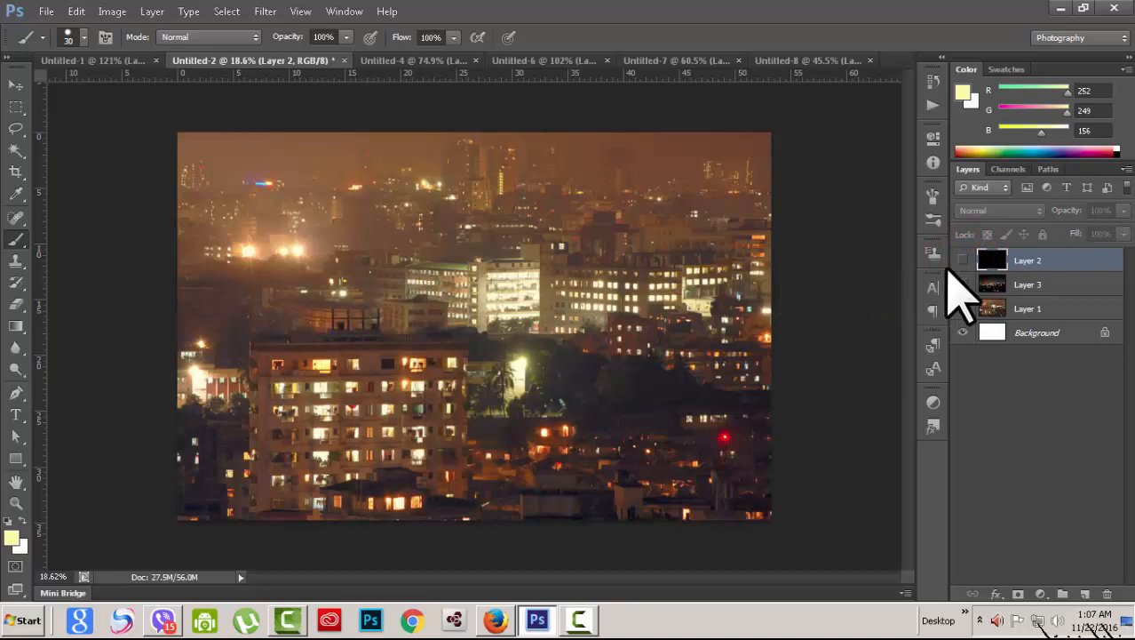
{"action": "left_click", "coordinate": [963, 260]}
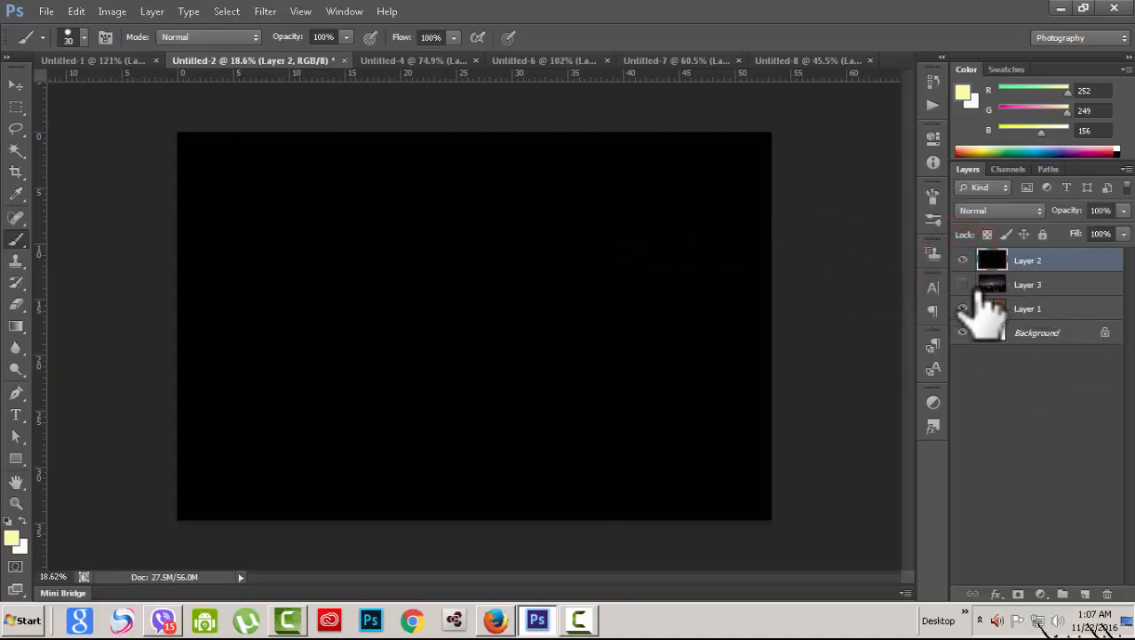
Step: Set the black Layer 2's blend mode to Screen
{"action": "left_click", "coordinate": [1035, 213]}
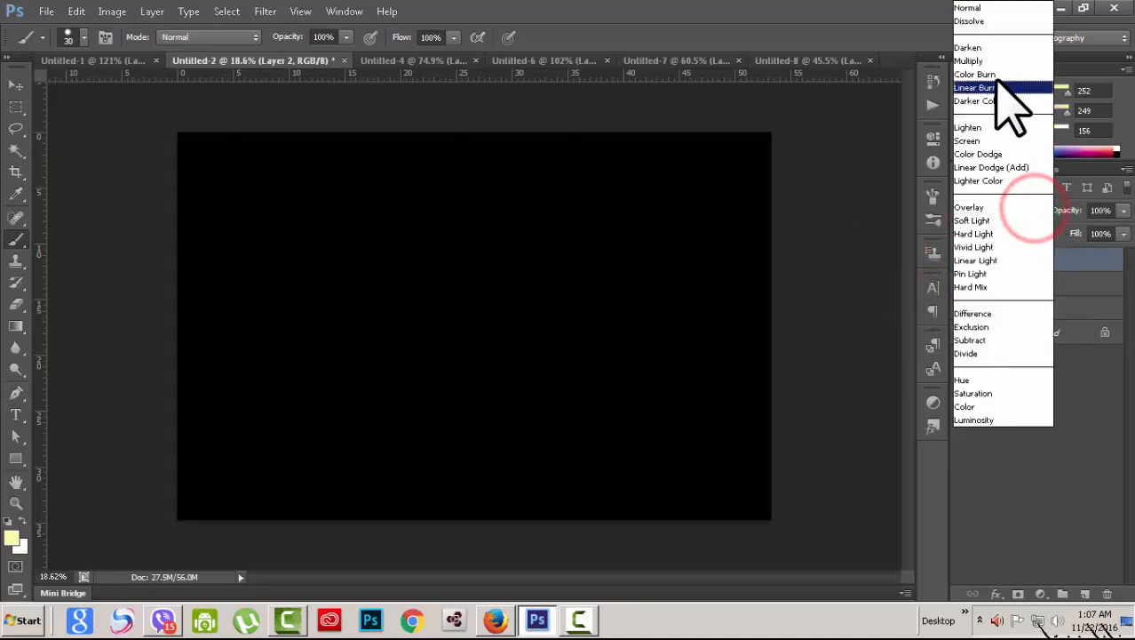
{"action": "left_click", "coordinate": [988, 21]}
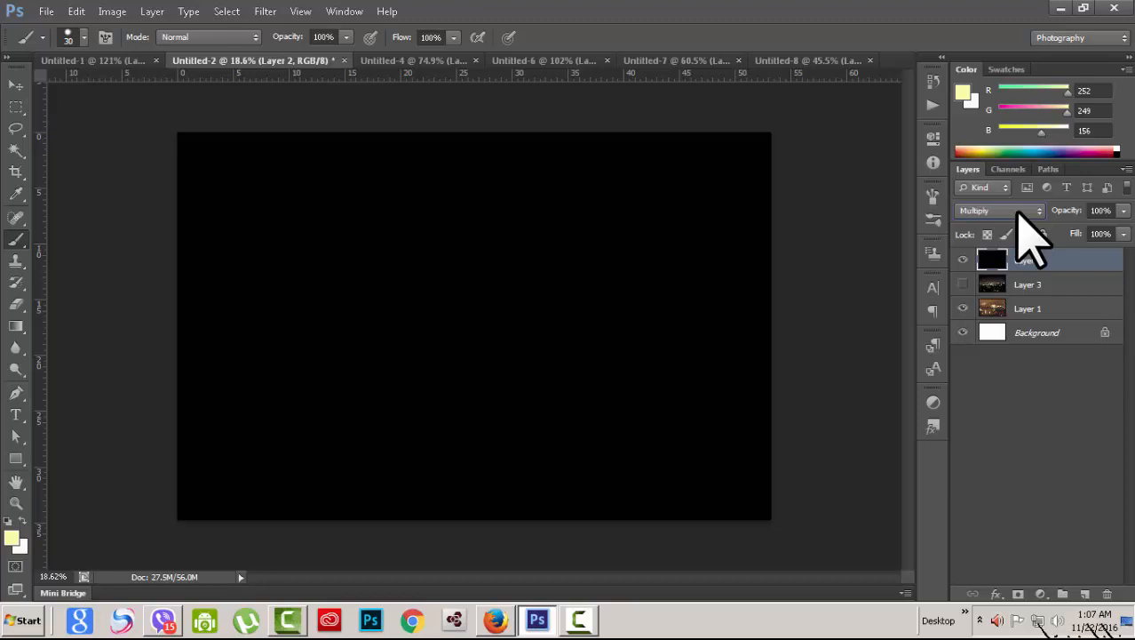
{"action": "scroll", "coordinate": [1019, 213], "scroll_direction": "down", "scroll_amount": 2}
{"action": "scroll", "coordinate": [1020, 213], "scroll_direction": "up", "scroll_amount": 1}
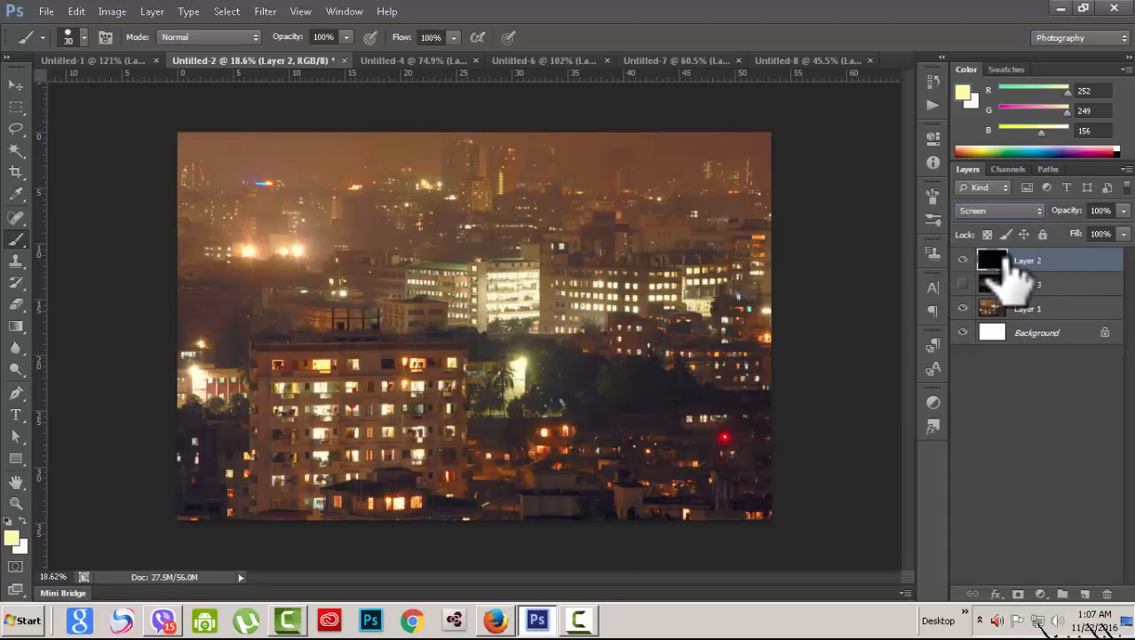
Step: Cycle Layer 2 through Soft Light, Hard Light, Hard Mix, Divide and Screen, ending on Overlay
{"action": "left_click", "coordinate": [965, 260]}
{"action": "left_click", "coordinate": [965, 259]}
{"action": "left_click", "coordinate": [1040, 210]}
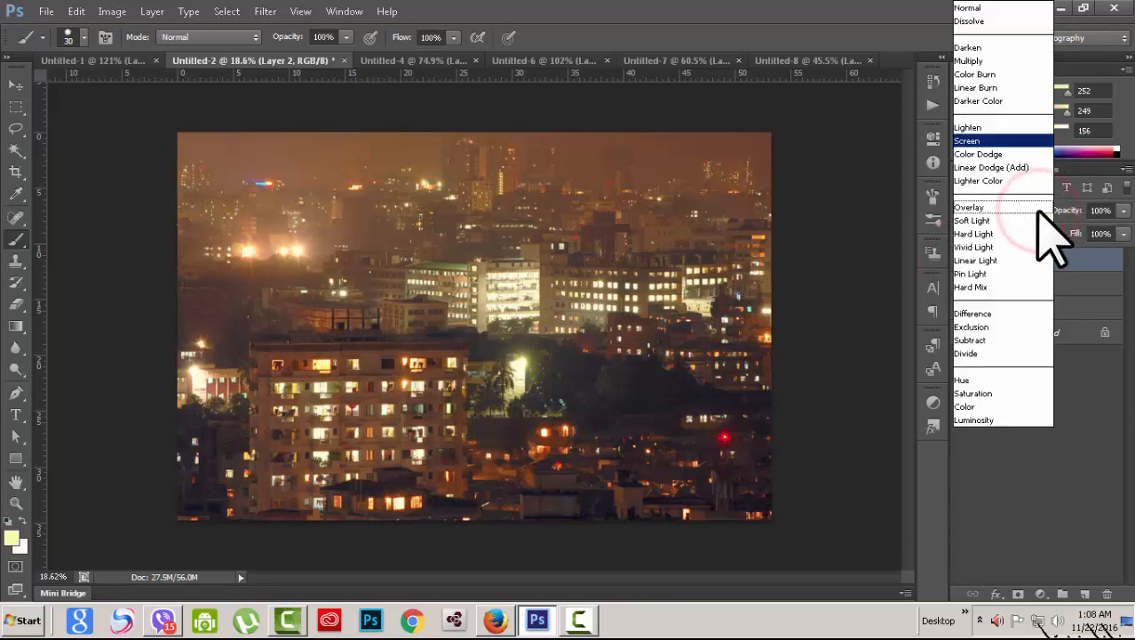
{"action": "left_click", "coordinate": [1038, 209]}
{"action": "key", "text": "Down"}
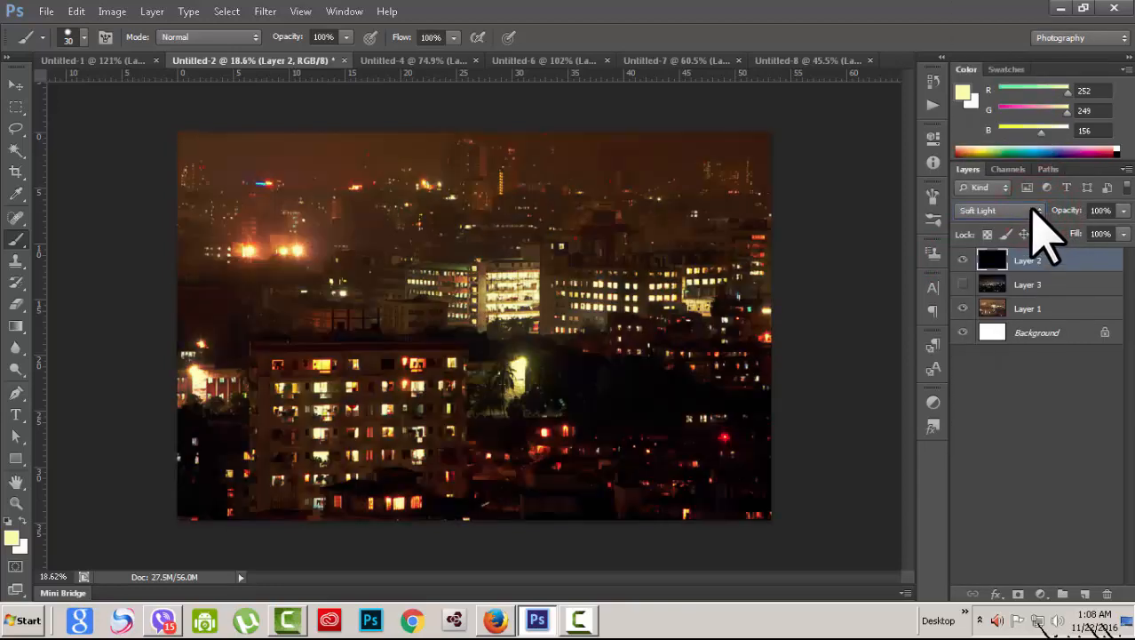
{"action": "key", "text": "Down"}
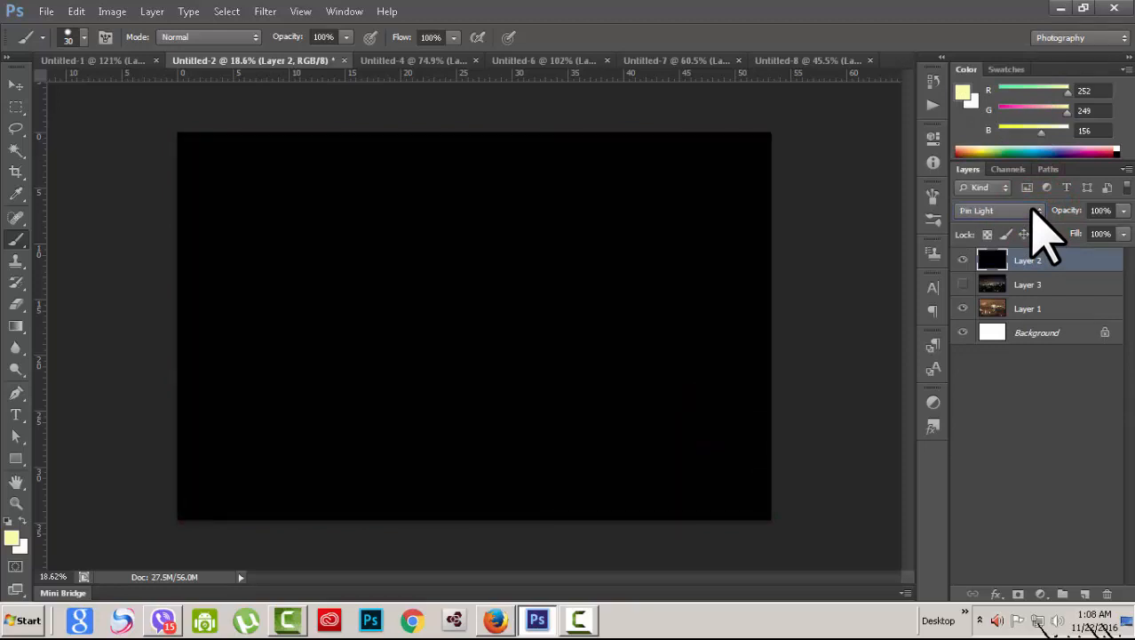
{"action": "key", "text": "Down"}
{"action": "key", "text": "Down"}
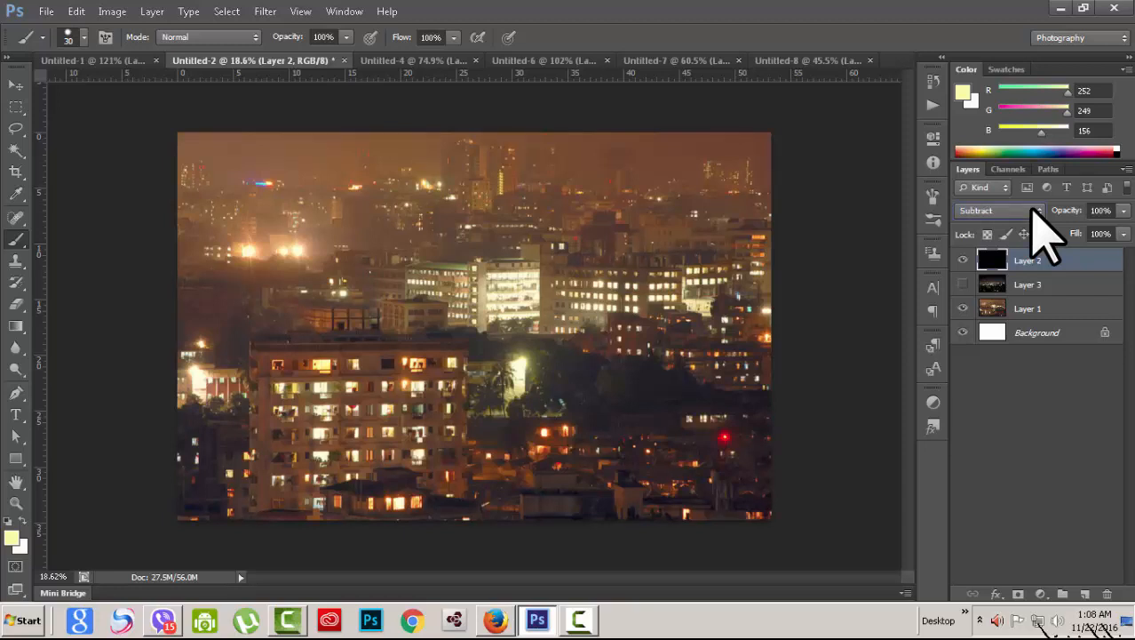
{"action": "key", "text": "Down"}
{"action": "key", "text": "Down"}
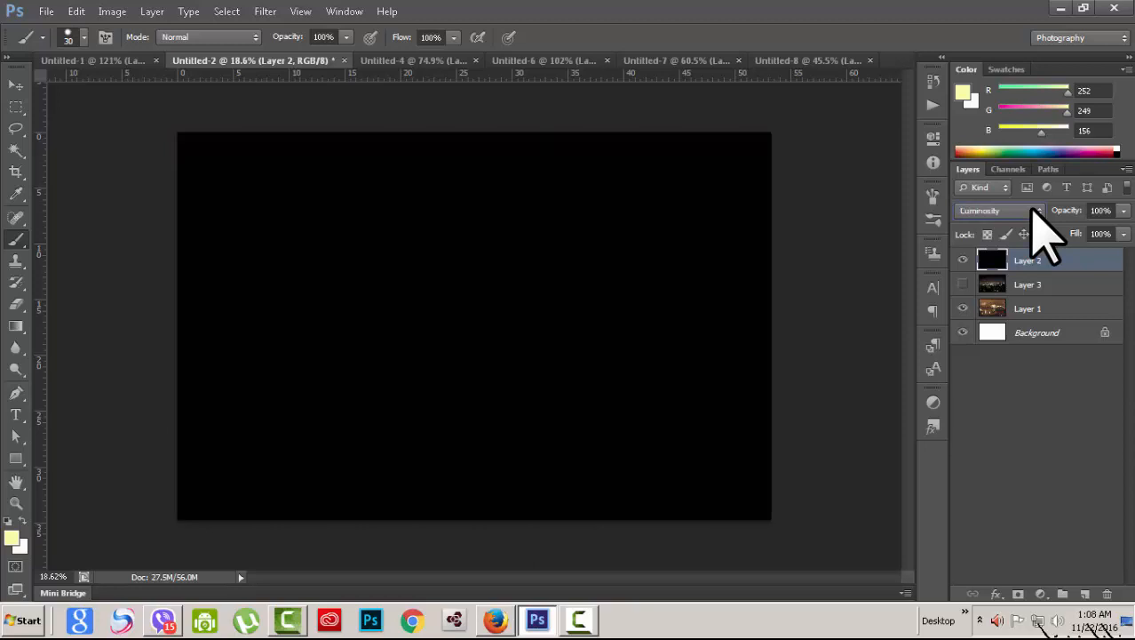
{"action": "left_click", "coordinate": [1032, 210]}
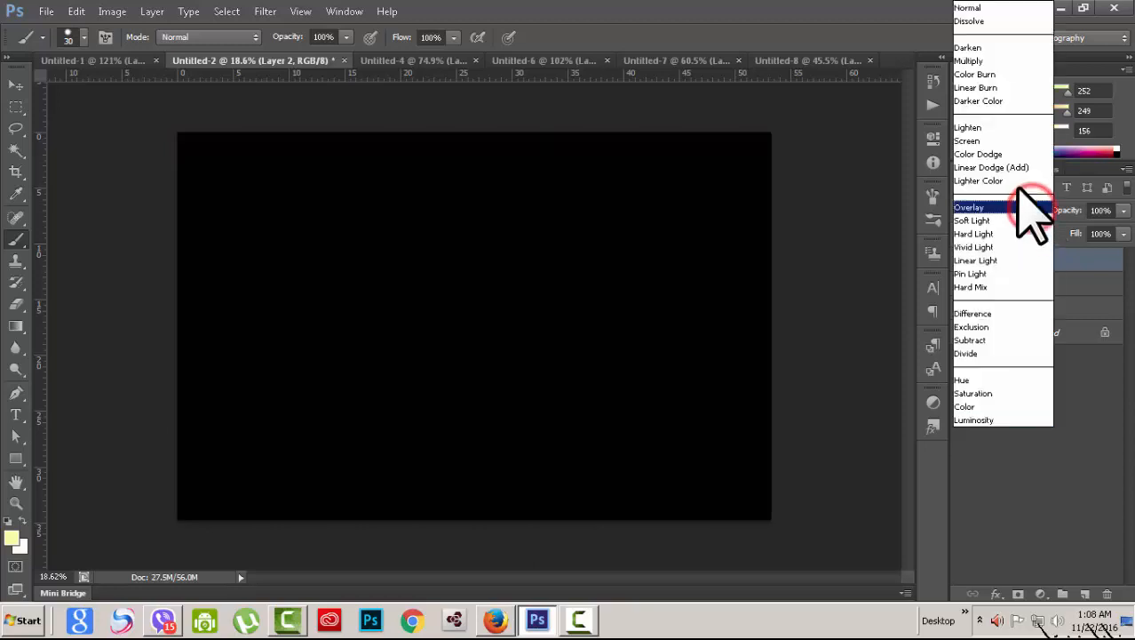
{"action": "left_click", "coordinate": [1004, 138]}
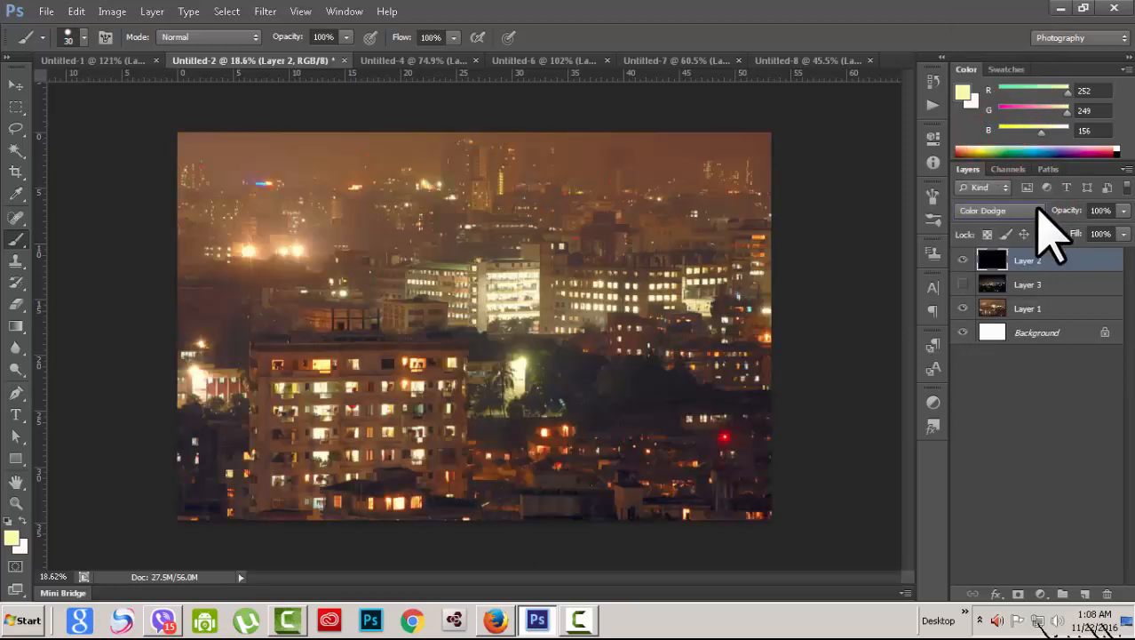
{"action": "key", "text": "Down"}
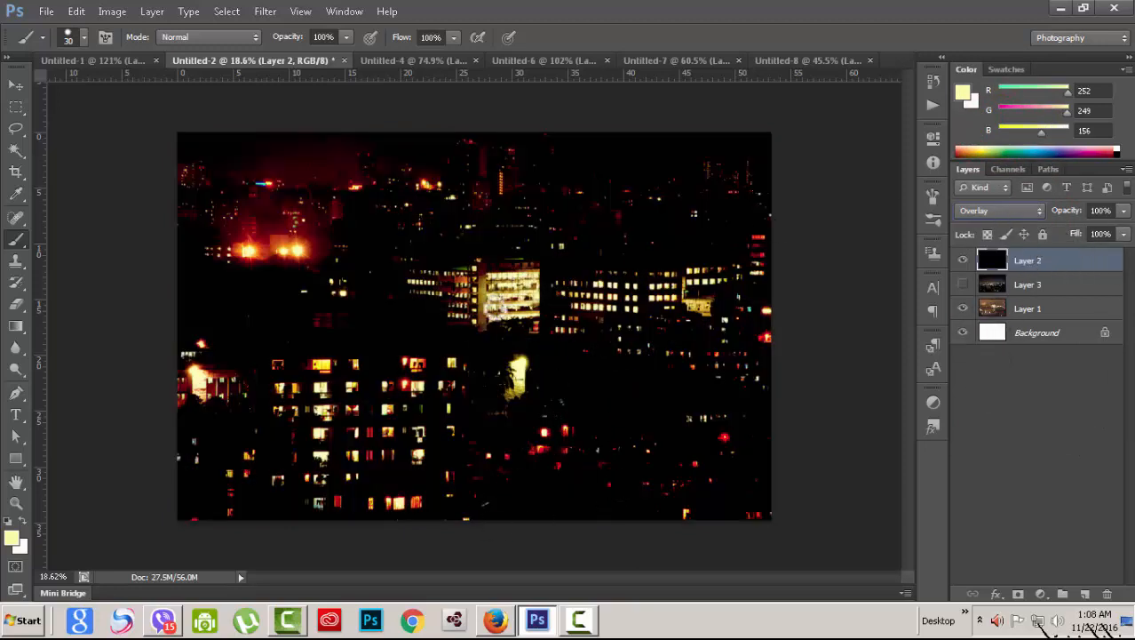
Step: Toggle Layer 2 to compare the Overlay effect against the plain photo
{"action": "left_click", "coordinate": [963, 260]}
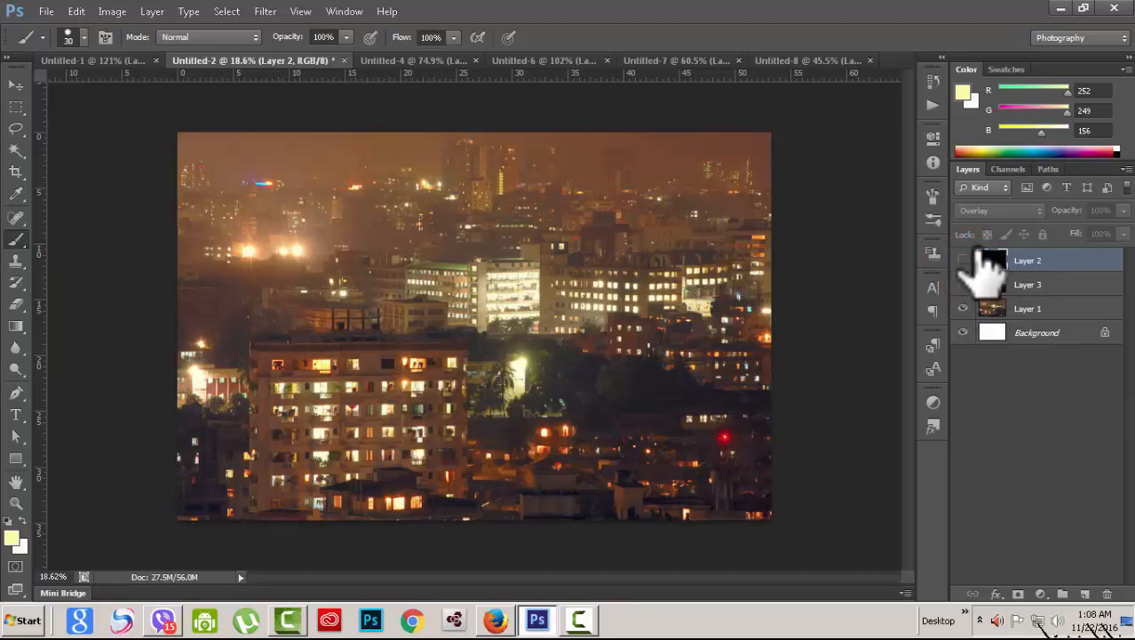
{"action": "left_click", "coordinate": [963, 260]}
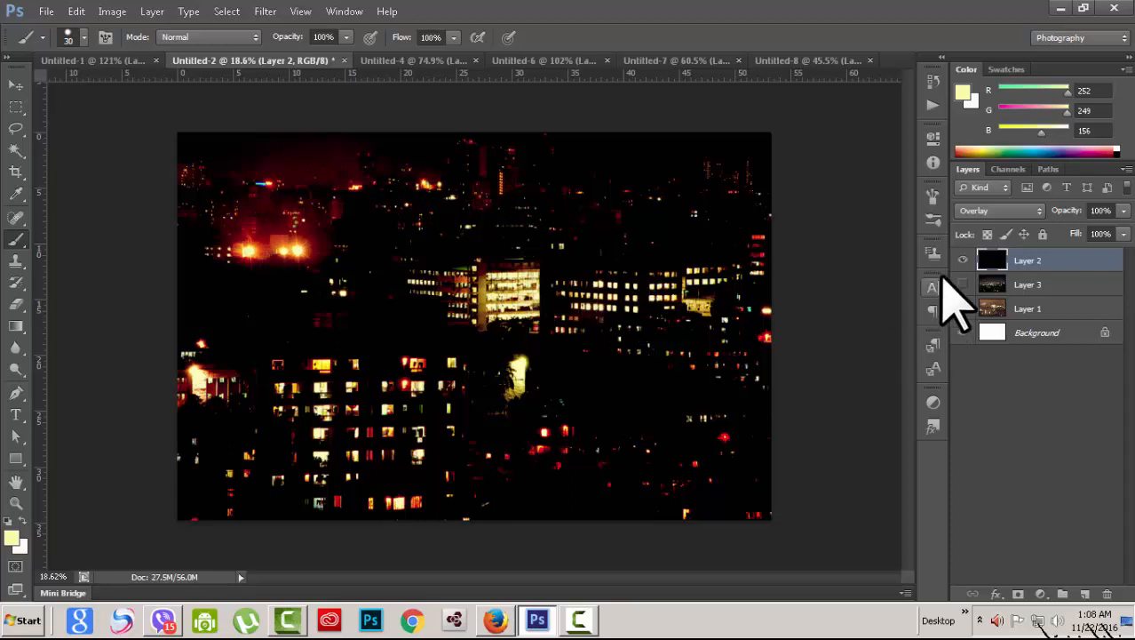
{"action": "left_click", "coordinate": [963, 260]}
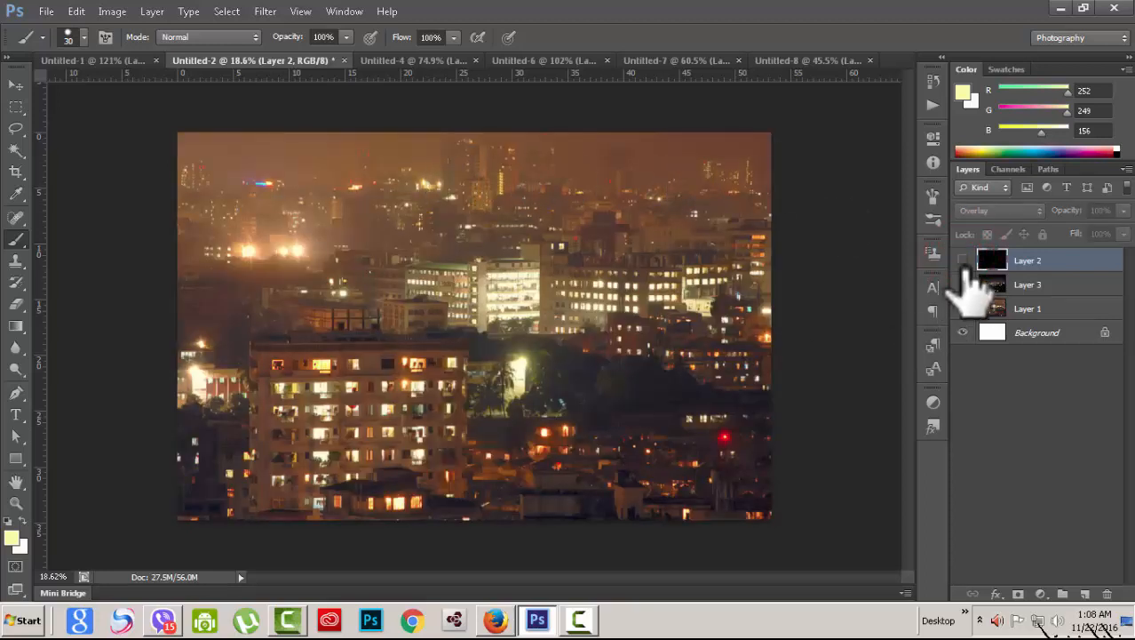
{"action": "left_click", "coordinate": [963, 260]}
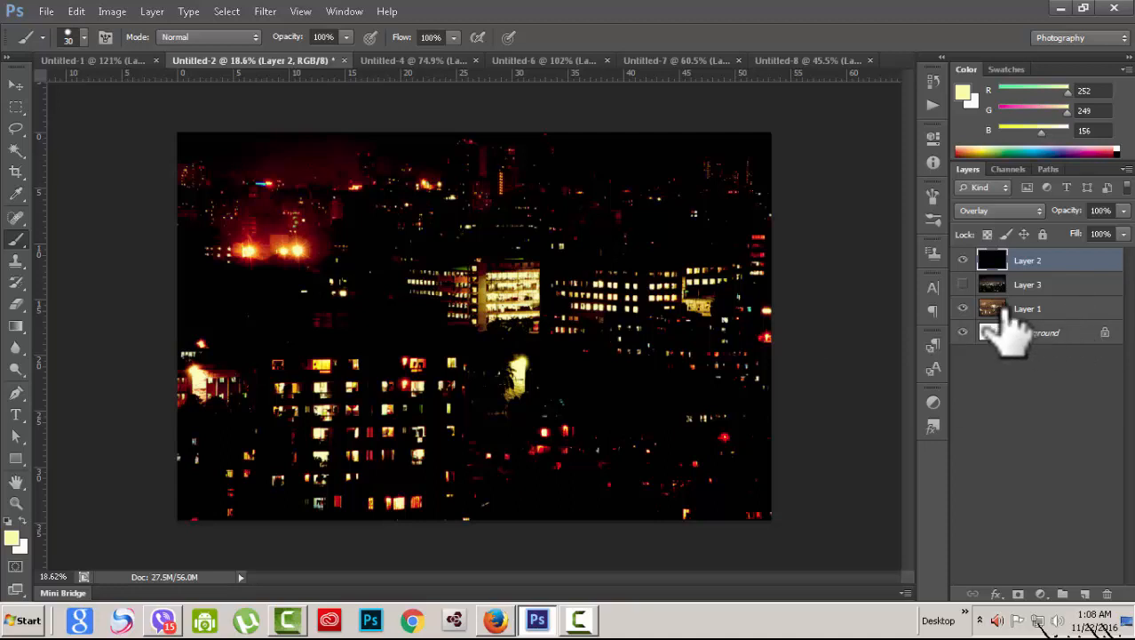
Step: Check Untitled-4, hide then reshow Layer 2 in Untitled-2, and move to Untitled-1
{"action": "left_click", "coordinate": [412, 60]}
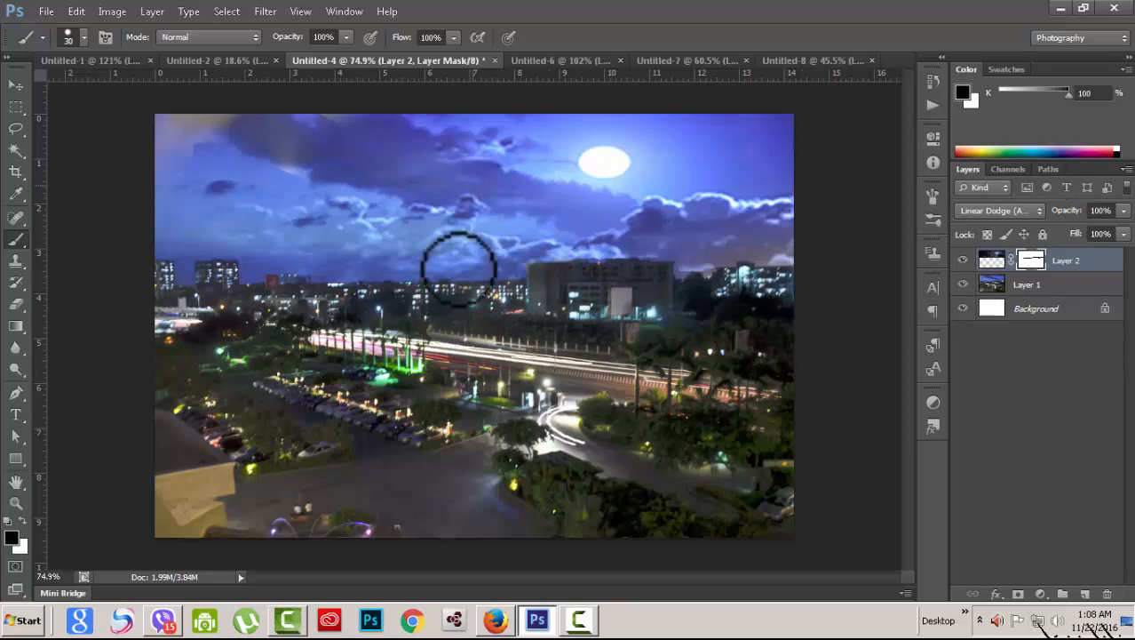
{"action": "left_click", "coordinate": [218, 62]}
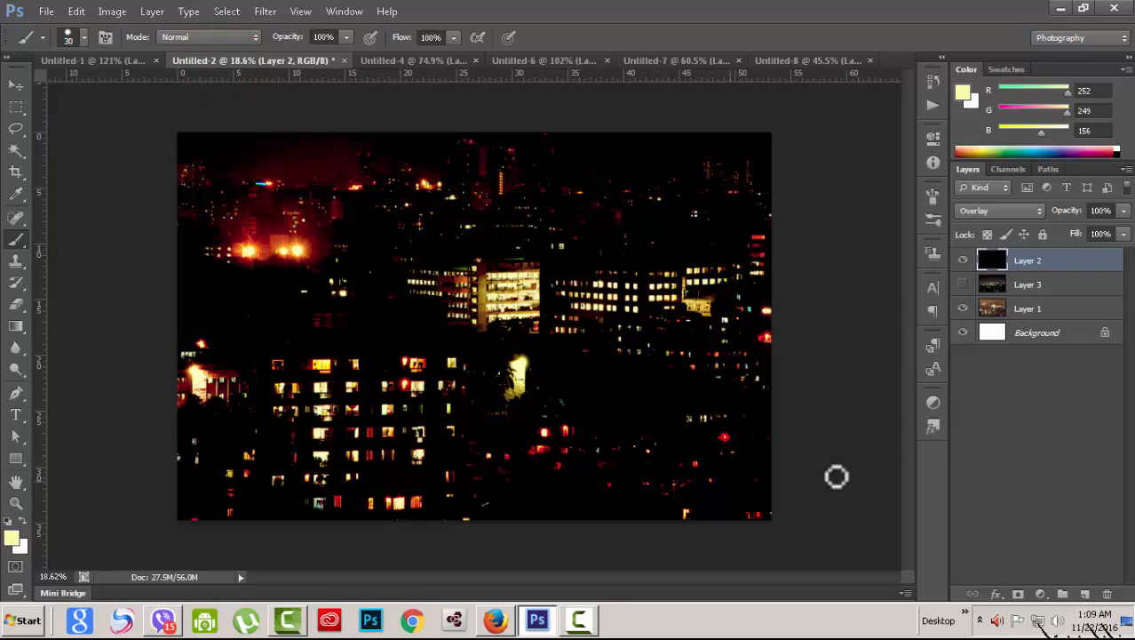
{"action": "left_click_drag", "start_coordinate": [963, 260], "coordinate": [963, 284]}
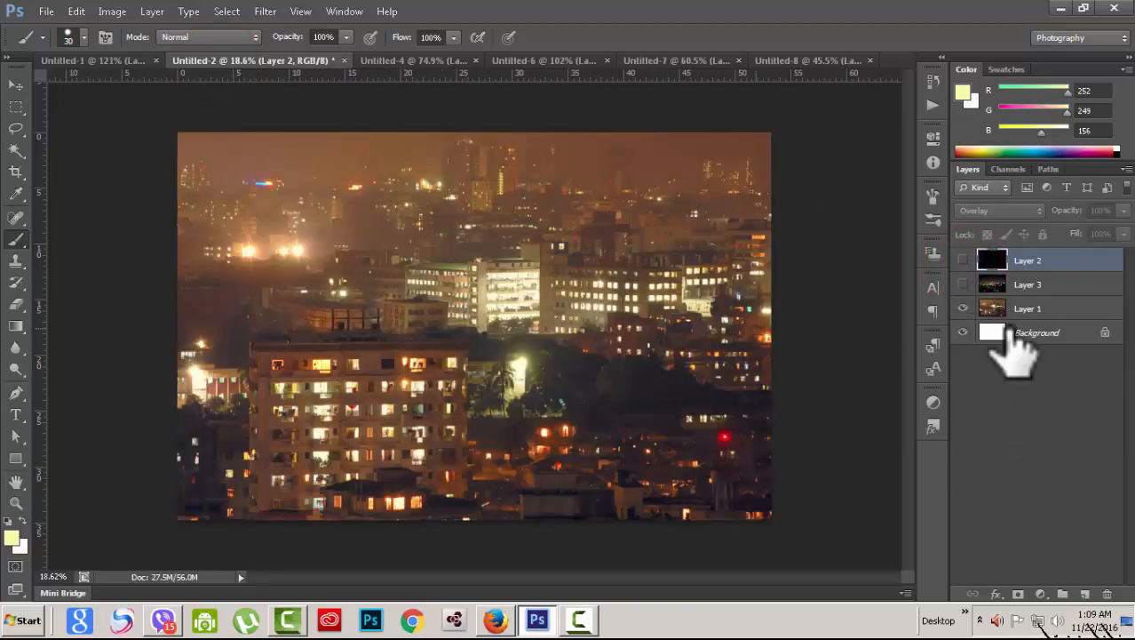
{"action": "left_click", "coordinate": [963, 260]}
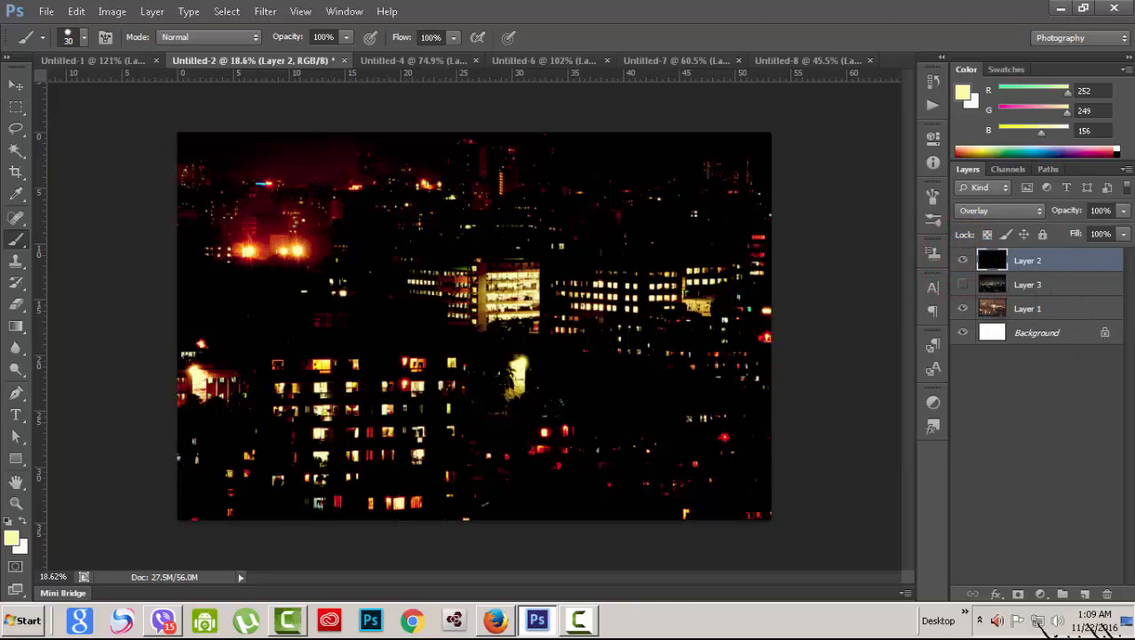
{"action": "left_click", "coordinate": [102, 62]}
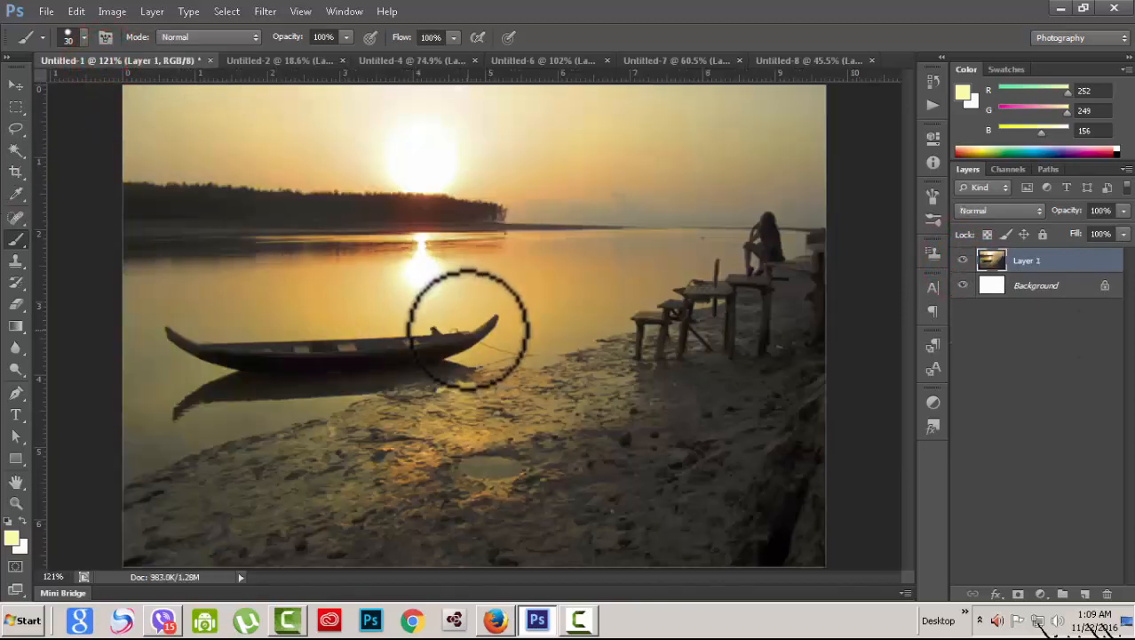
Step: View Untitled-6, return to Untitled-1 and add a new empty Layer 2 above Layer 1
{"action": "left_click", "coordinate": [565, 63]}
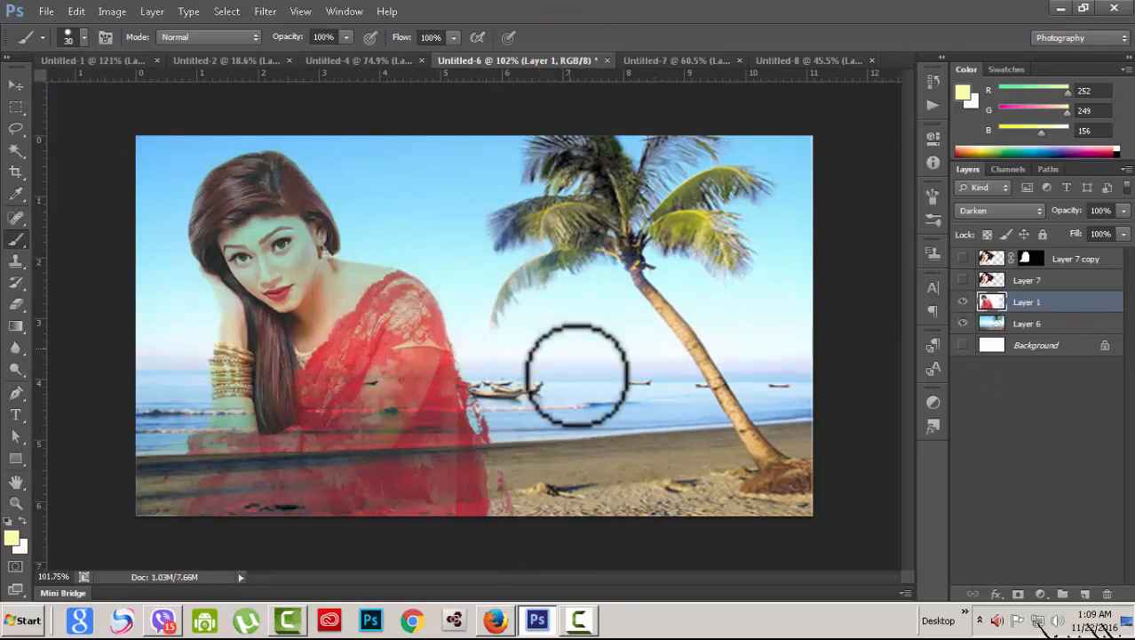
{"action": "left_click", "coordinate": [74, 62]}
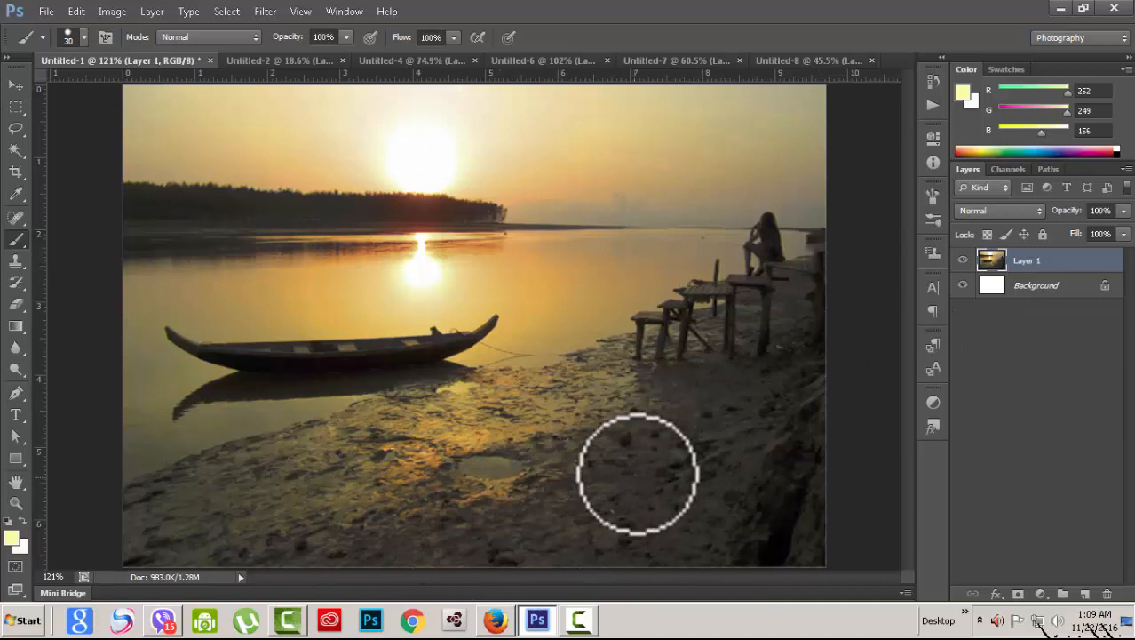
{"action": "left_click", "coordinate": [1084, 593]}
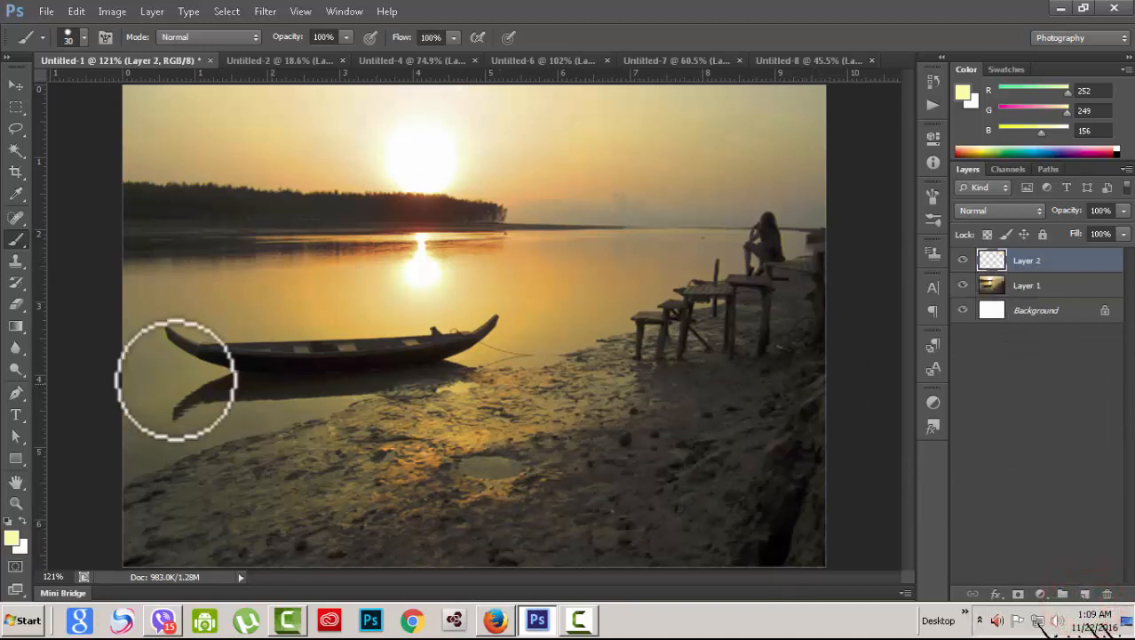
Step: Keep pale yellow as foreground colour and paint it across the mudflat and bottom shore
{"action": "left_click", "coordinate": [11, 538]}
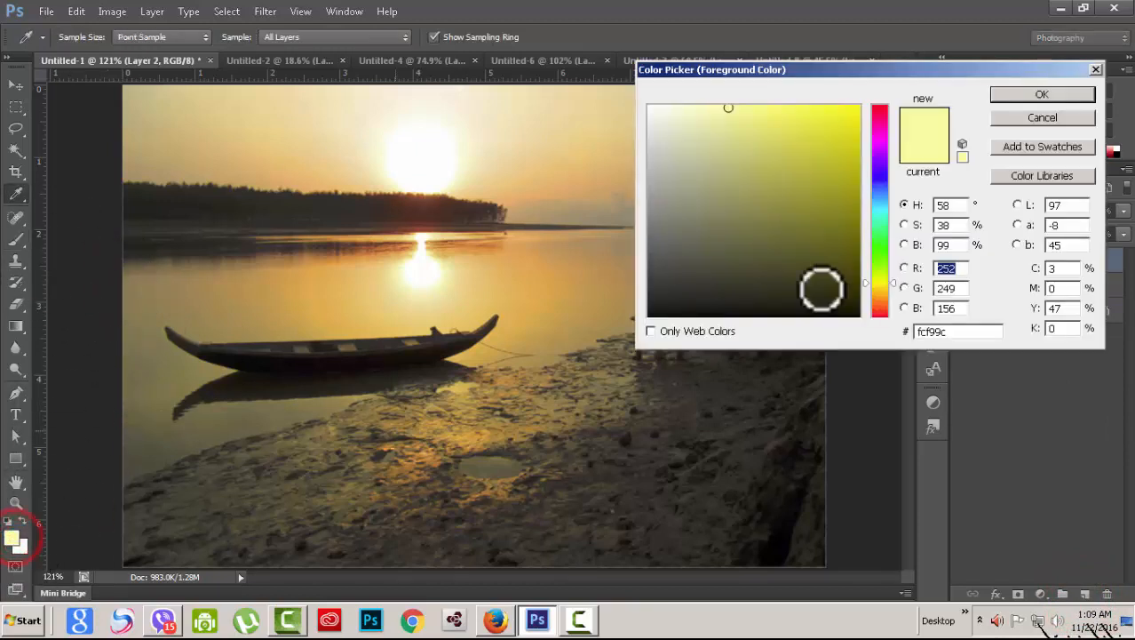
{"action": "left_click", "coordinate": [1026, 96]}
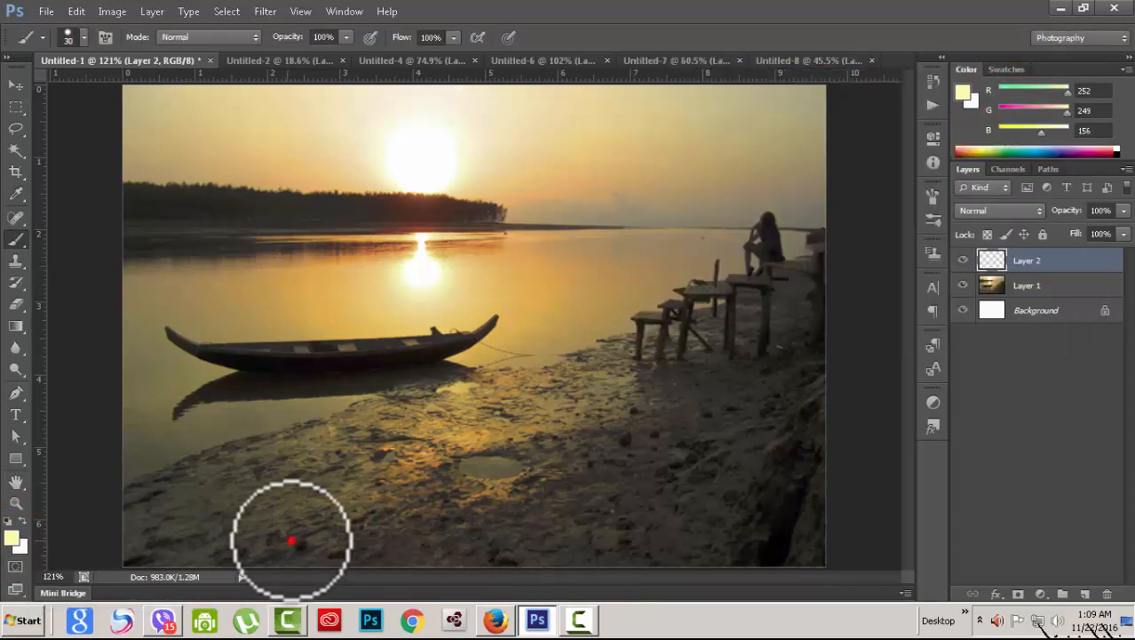
{"action": "mouse_move", "coordinate": [292, 539]}
{"action": "left_mouse_down"}
{"action": "mouse_move", "coordinate": [398, 520]}
{"action": "mouse_move", "coordinate": [484, 483]}
{"action": "mouse_move", "coordinate": [310, 505]}
{"action": "mouse_move", "coordinate": [286, 533]}
{"action": "left_mouse_up"}
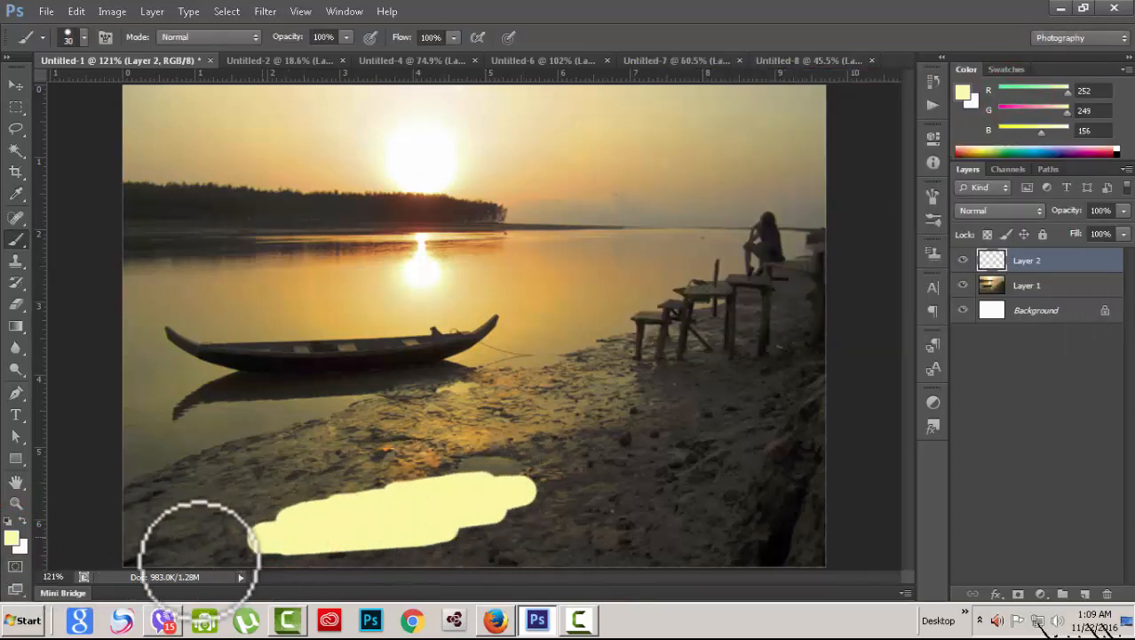
{"action": "mouse_move", "coordinate": [199, 552]}
{"action": "left_mouse_down"}
{"action": "mouse_move", "coordinate": [161, 545]}
{"action": "mouse_move", "coordinate": [138, 557]}
{"action": "mouse_move", "coordinate": [634, 473]}
{"action": "mouse_move", "coordinate": [571, 536]}
{"action": "mouse_move", "coordinate": [285, 552]}
{"action": "mouse_move", "coordinate": [330, 566]}
{"action": "mouse_move", "coordinate": [815, 541]}
{"action": "mouse_move", "coordinate": [800, 549]}
{"action": "mouse_move", "coordinate": [827, 537]}
{"action": "mouse_move", "coordinate": [741, 566]}
{"action": "mouse_move", "coordinate": [829, 536]}
{"action": "mouse_move", "coordinate": [844, 461]}
{"action": "mouse_move", "coordinate": [595, 558]}
{"action": "mouse_move", "coordinate": [676, 544]}
{"action": "mouse_move", "coordinate": [649, 546]}
{"action": "mouse_move", "coordinate": [675, 514]}
{"action": "mouse_move", "coordinate": [264, 548]}
{"action": "mouse_move", "coordinate": [447, 455]}
{"action": "mouse_move", "coordinate": [160, 519]}
{"action": "mouse_move", "coordinate": [300, 527]}
{"action": "mouse_move", "coordinate": [81, 537]}
{"action": "mouse_move", "coordinate": [414, 443]}
{"action": "mouse_move", "coordinate": [209, 471]}
{"action": "mouse_move", "coordinate": [160, 487]}
{"action": "mouse_move", "coordinate": [512, 443]}
{"action": "mouse_move", "coordinate": [516, 430]}
{"action": "mouse_move", "coordinate": [629, 375]}
{"action": "mouse_move", "coordinate": [383, 438]}
{"action": "mouse_move", "coordinate": [554, 399]}
{"action": "mouse_move", "coordinate": [540, 429]}
{"action": "mouse_move", "coordinate": [545, 477]}
{"action": "mouse_move", "coordinate": [740, 443]}
{"action": "mouse_move", "coordinate": [606, 464]}
{"action": "mouse_move", "coordinate": [754, 381]}
{"action": "mouse_move", "coordinate": [728, 449]}
{"action": "mouse_move", "coordinate": [848, 459]}
{"action": "mouse_move", "coordinate": [546, 576]}
{"action": "mouse_move", "coordinate": [704, 546]}
{"action": "mouse_move", "coordinate": [661, 558]}
{"action": "mouse_move", "coordinate": [746, 580]}
{"action": "mouse_move", "coordinate": [857, 581]}
{"action": "mouse_move", "coordinate": [996, 366]}
{"action": "mouse_move", "coordinate": [696, 390]}
{"action": "mouse_move", "coordinate": [947, 280]}
{"action": "mouse_move", "coordinate": [739, 311]}
{"action": "mouse_move", "coordinate": [778, 275]}
{"action": "mouse_move", "coordinate": [524, 381]}
{"action": "mouse_move", "coordinate": [553, 439]}
{"action": "mouse_move", "coordinate": [611, 414]}
{"action": "mouse_move", "coordinate": [788, 421]}
{"action": "mouse_move", "coordinate": [872, 398]}
{"action": "mouse_move", "coordinate": [768, 357]}
{"action": "mouse_move", "coordinate": [672, 368]}
{"action": "left_mouse_up"}
Step: Try Lighten, Darken and Multiply blends on the yellow shore layer and compare
{"action": "left_click", "coordinate": [1033, 211]}
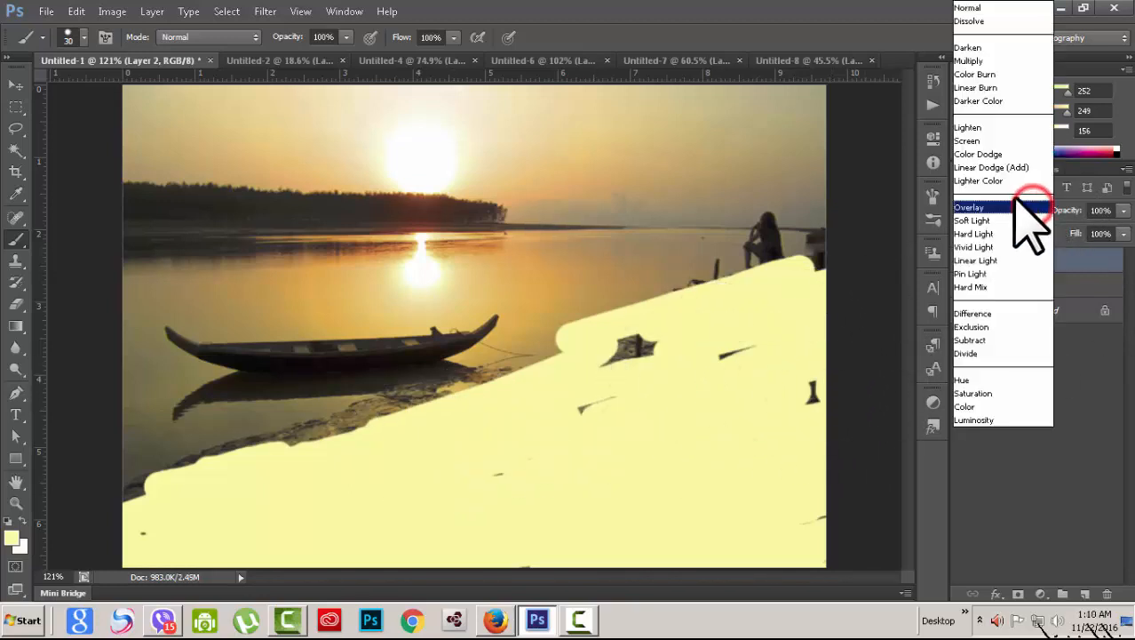
{"action": "left_click", "coordinate": [994, 129]}
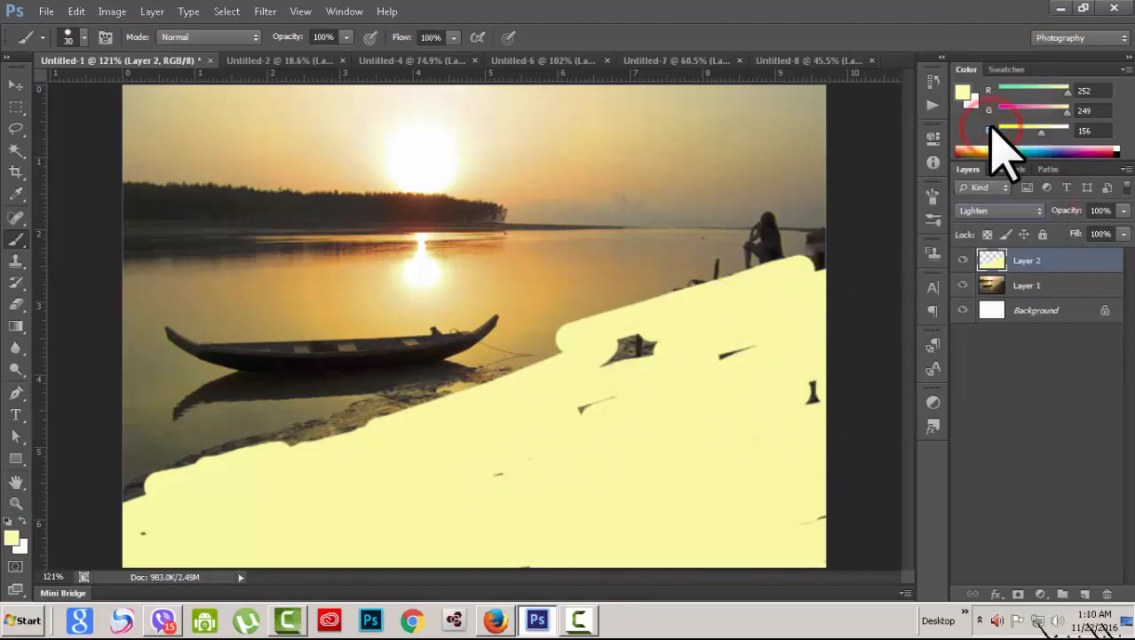
{"action": "left_click", "coordinate": [1033, 211]}
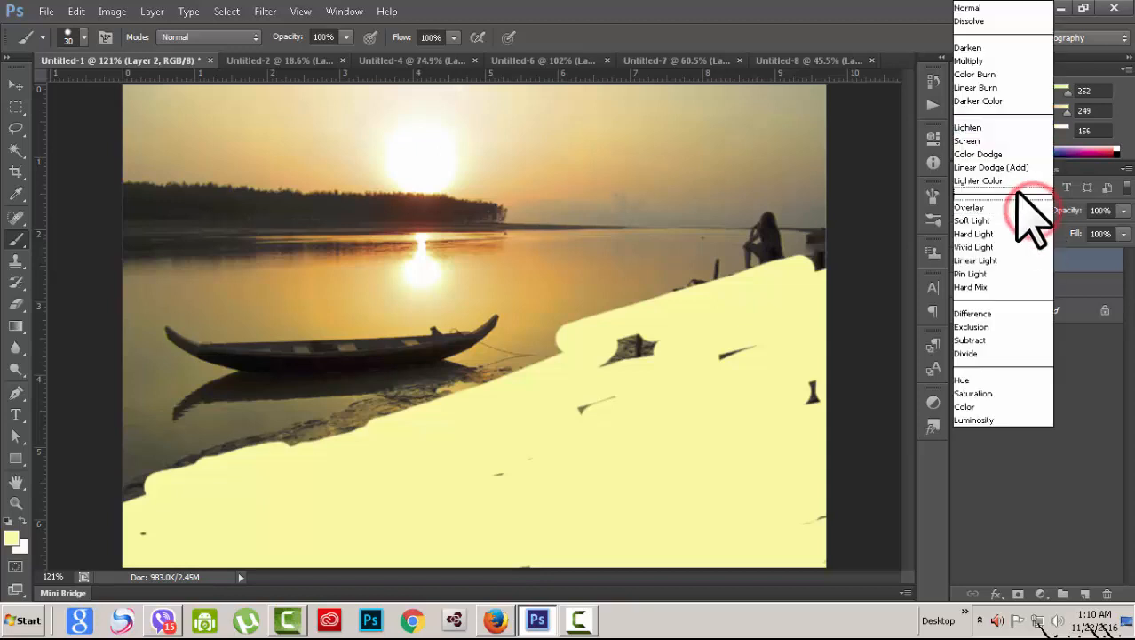
{"action": "left_click", "coordinate": [995, 48]}
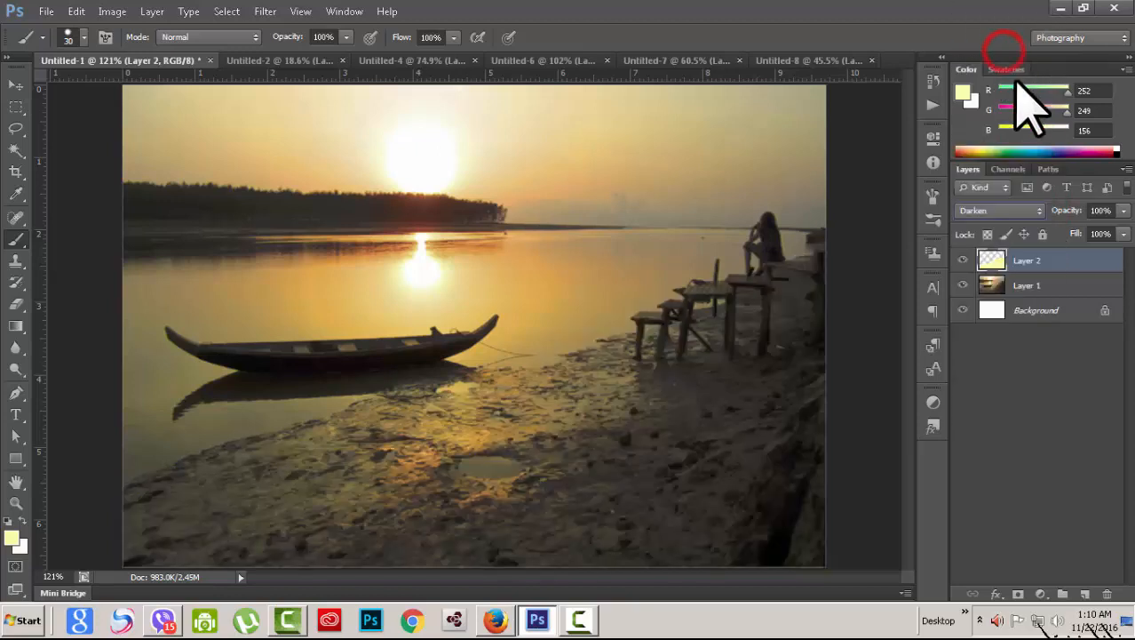
{"action": "left_click", "coordinate": [1028, 210]}
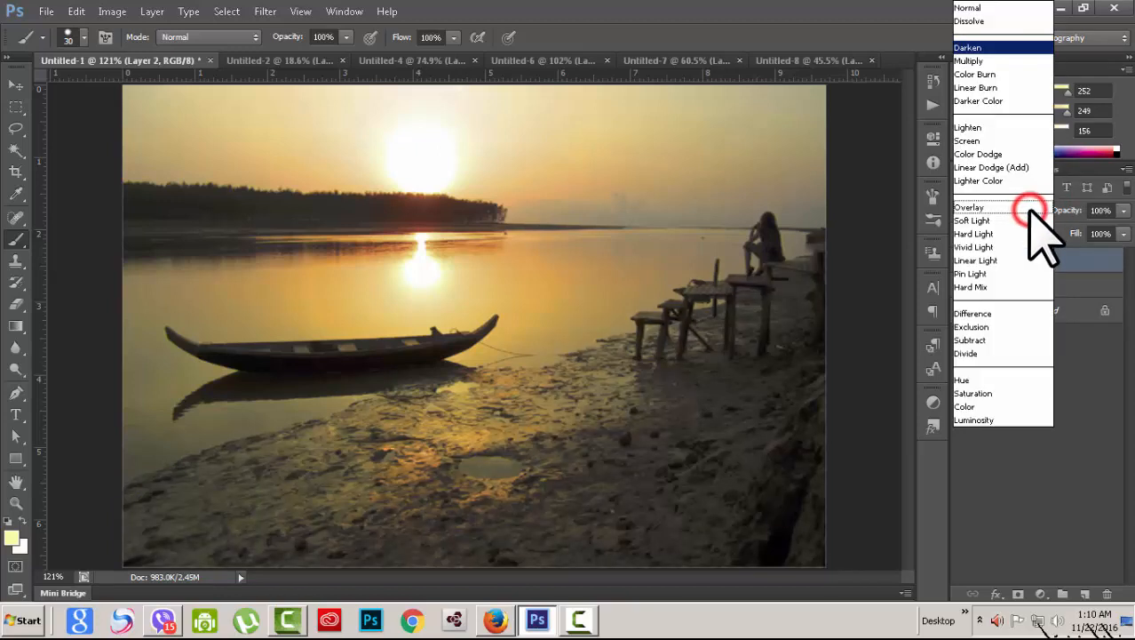
{"action": "left_click", "coordinate": [1033, 56]}
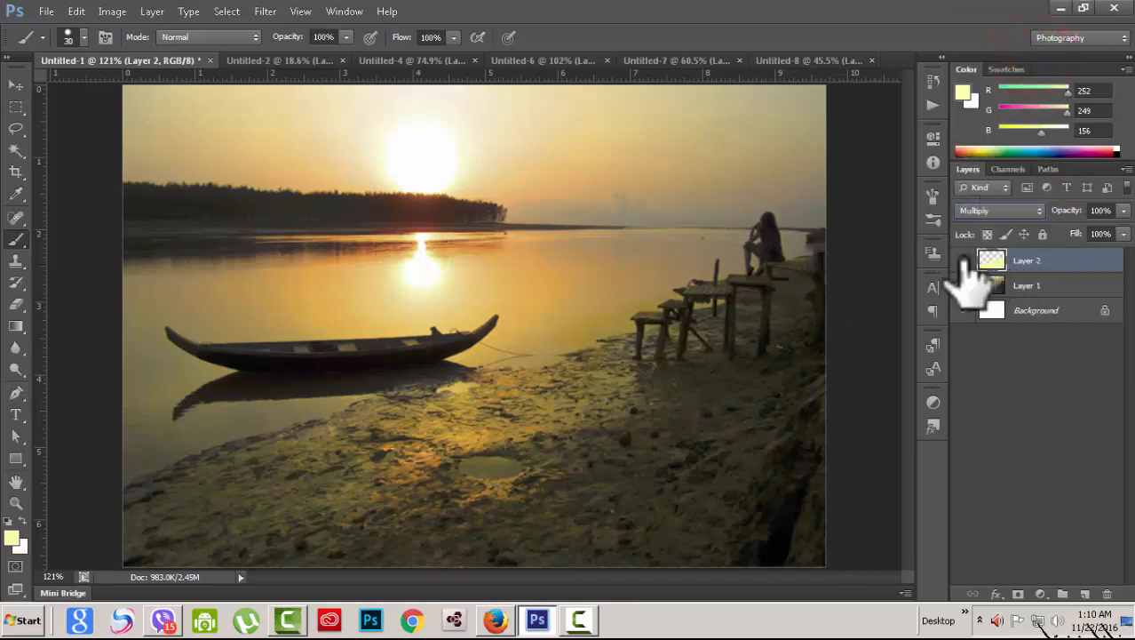
{"action": "left_click", "coordinate": [964, 260]}
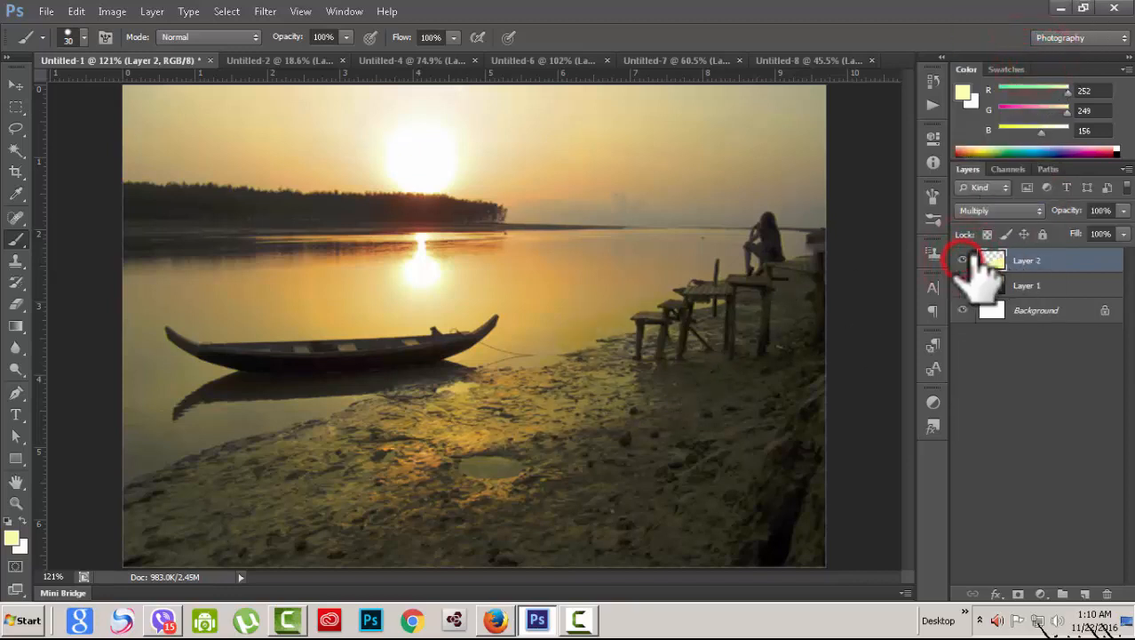
Step: Blend the shore layer as Color Burn, toggling it repeatedly to compare
{"action": "left_click", "coordinate": [1034, 209]}
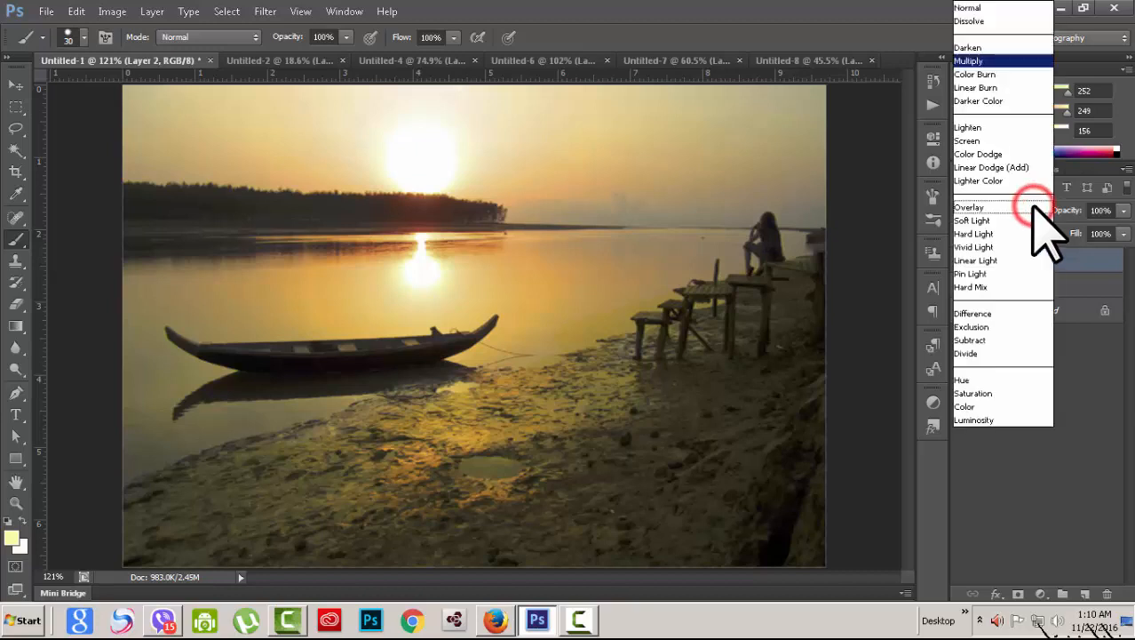
{"action": "left_click", "coordinate": [1029, 75]}
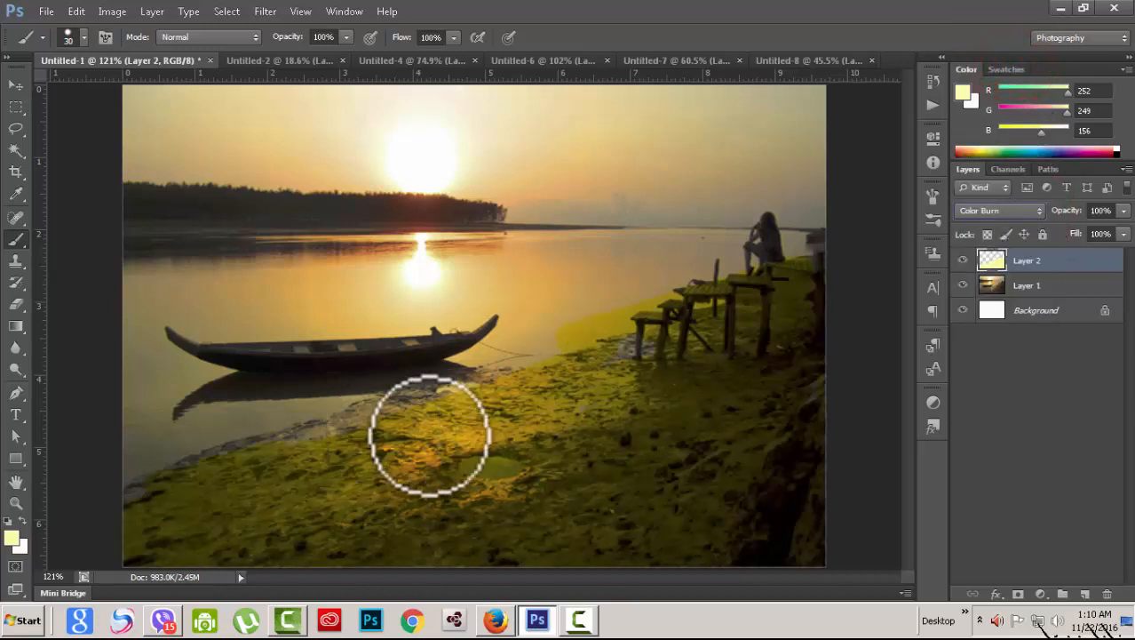
{"action": "left_click", "coordinate": [963, 260]}
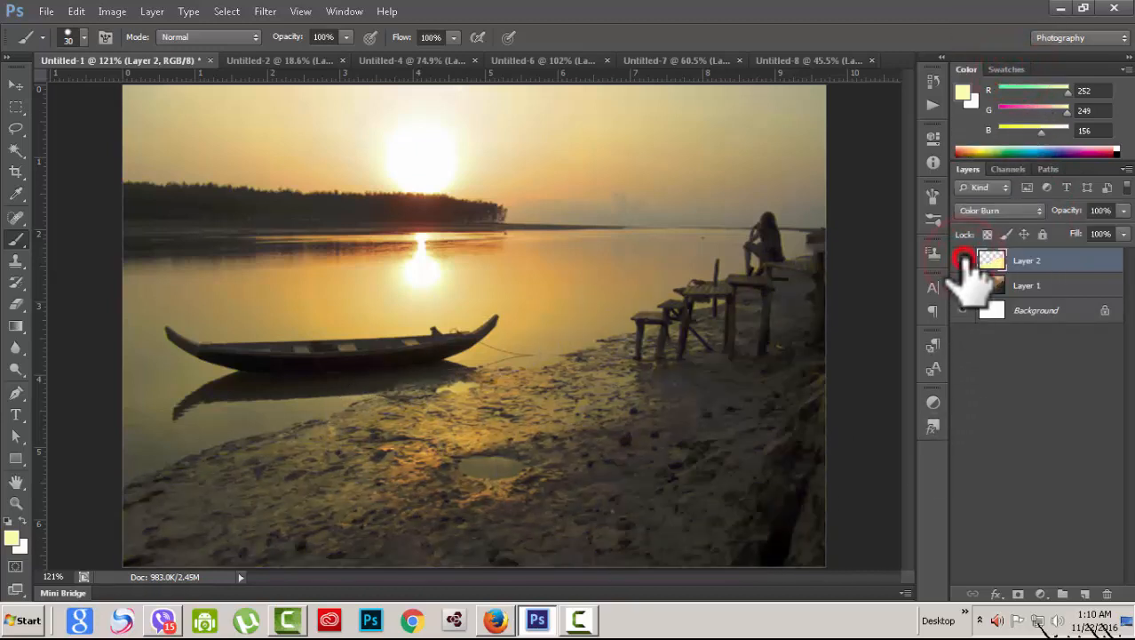
{"action": "left_click", "coordinate": [964, 261]}
{"action": "left_click", "coordinate": [964, 260]}
{"action": "left_click", "coordinate": [964, 260]}
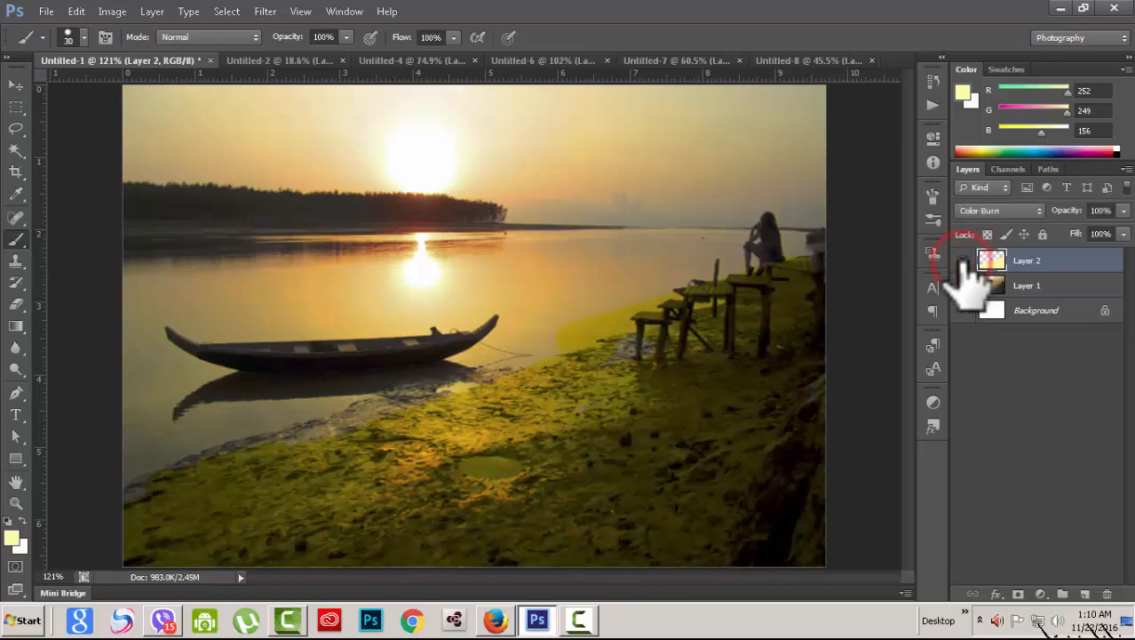
{"action": "left_click", "coordinate": [964, 261]}
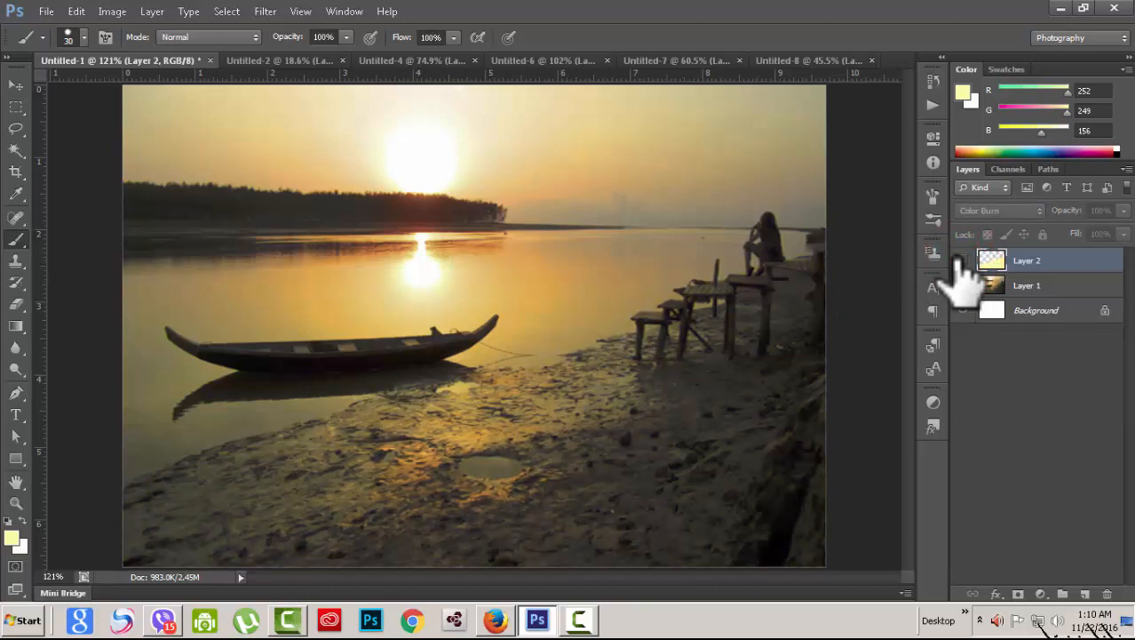
{"action": "left_click", "coordinate": [964, 261]}
Step: Try Linear Burn, then switch to Soft Light and add two small dabs on the mudflat
{"action": "left_click", "coordinate": [1012, 211]}
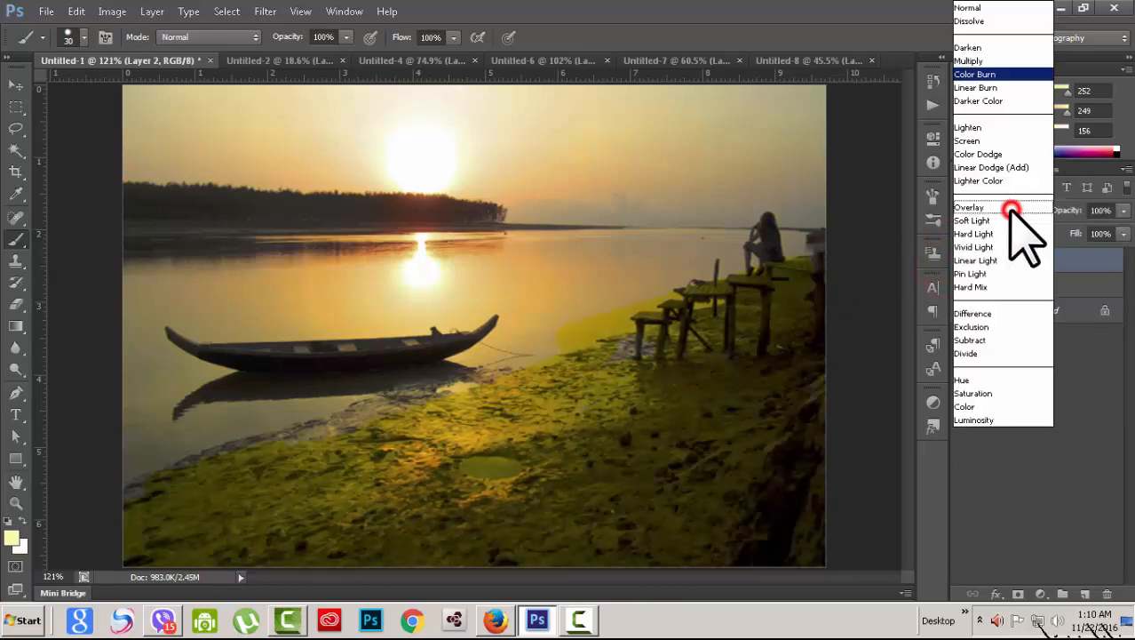
{"action": "left_click", "coordinate": [1003, 88]}
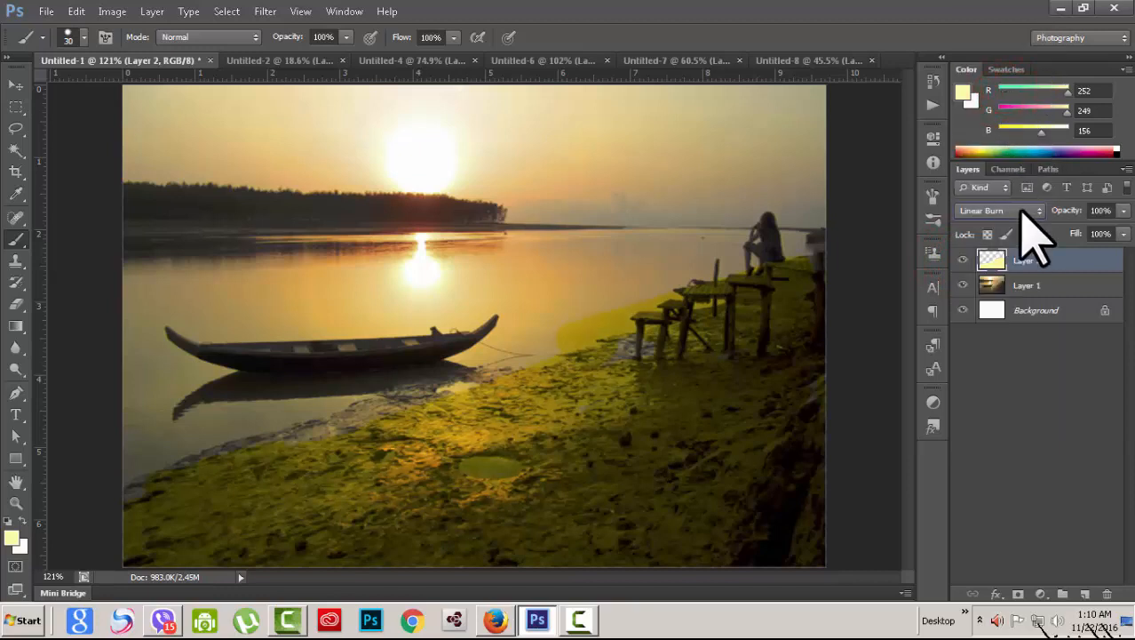
{"action": "scroll", "coordinate": [1021, 214], "scroll_direction": "down", "scroll_amount": 1}
{"action": "scroll", "coordinate": [1022, 213], "scroll_direction": "down", "scroll_amount": 1}
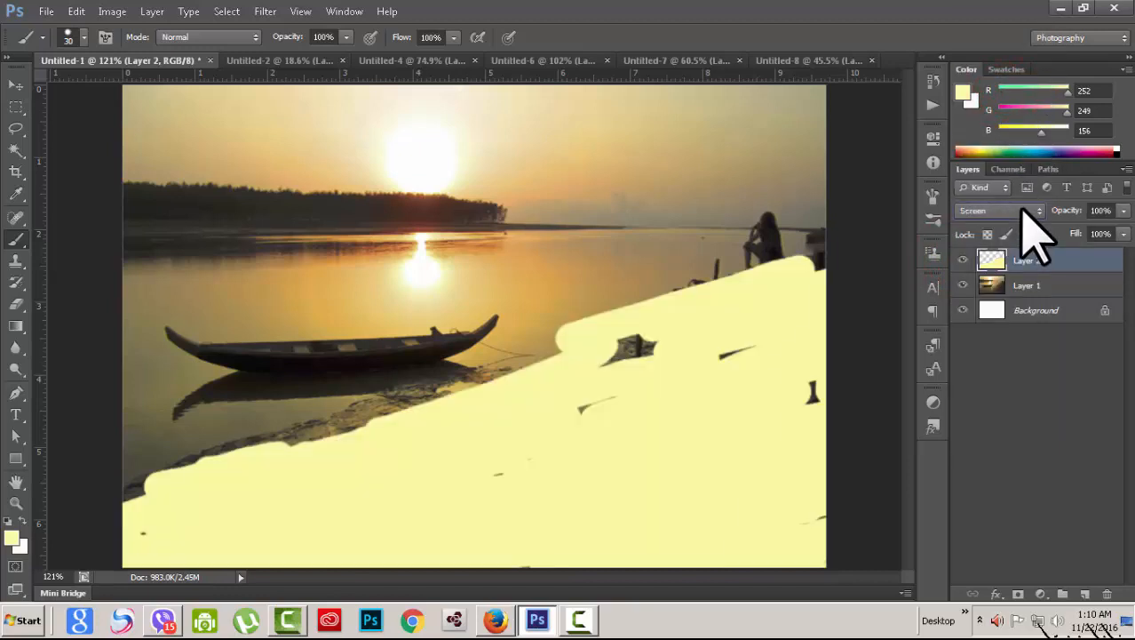
{"action": "scroll", "coordinate": [1021, 213], "scroll_direction": "down", "scroll_amount": 2}
{"action": "scroll", "coordinate": [1021, 213], "scroll_direction": "down", "scroll_amount": 1}
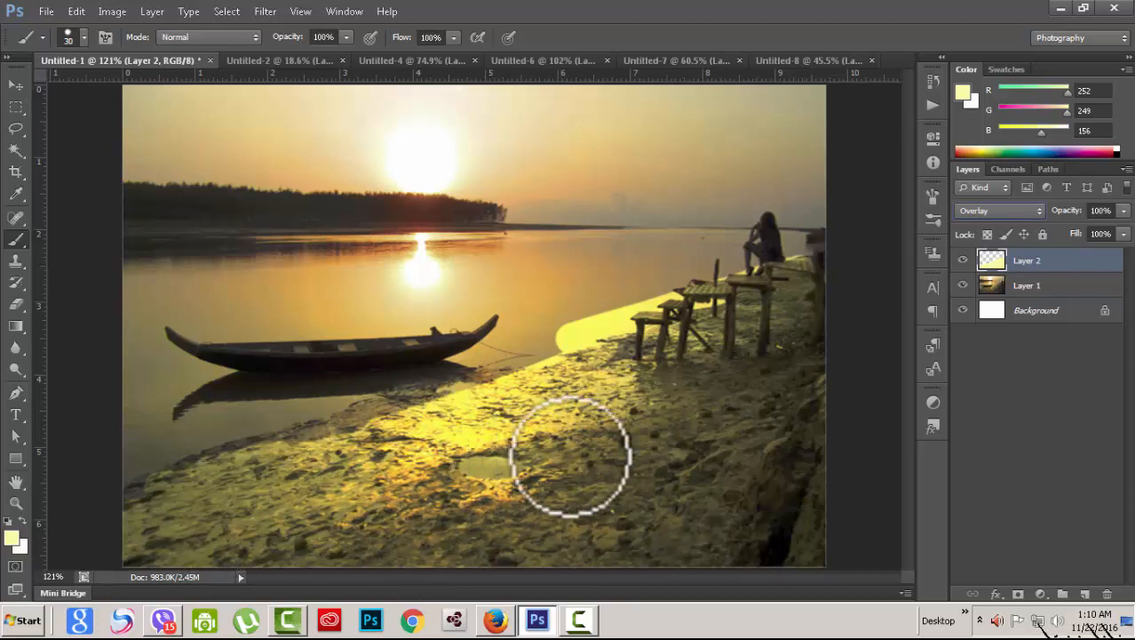
{"action": "key", "text": "Down"}
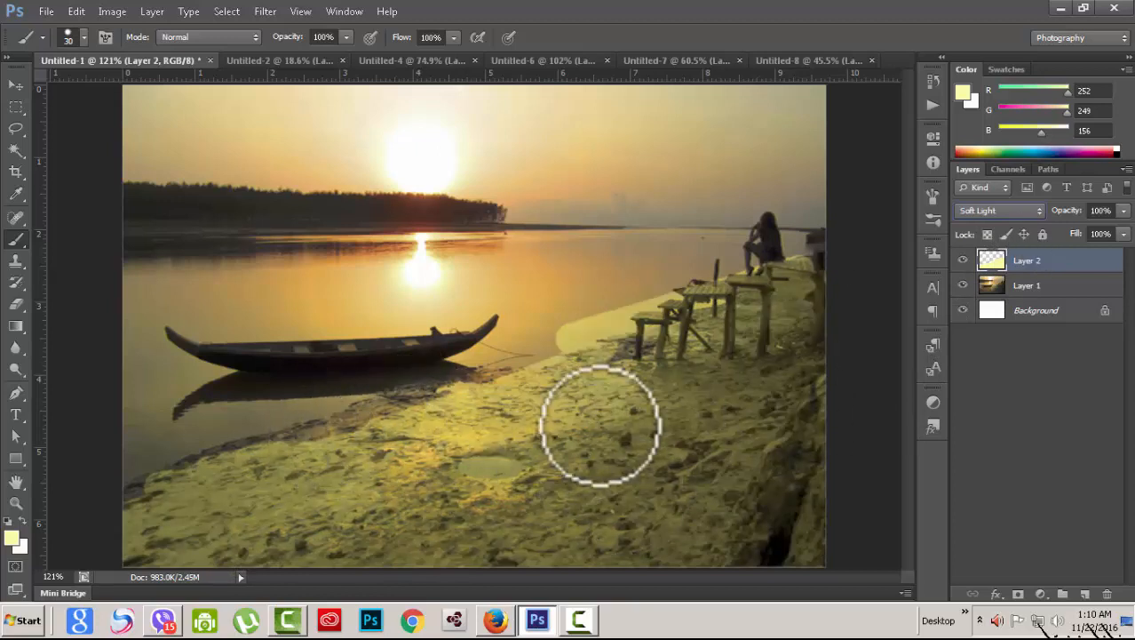
{"action": "left_click", "coordinate": [289, 440]}
{"action": "left_click", "coordinate": [355, 419]}
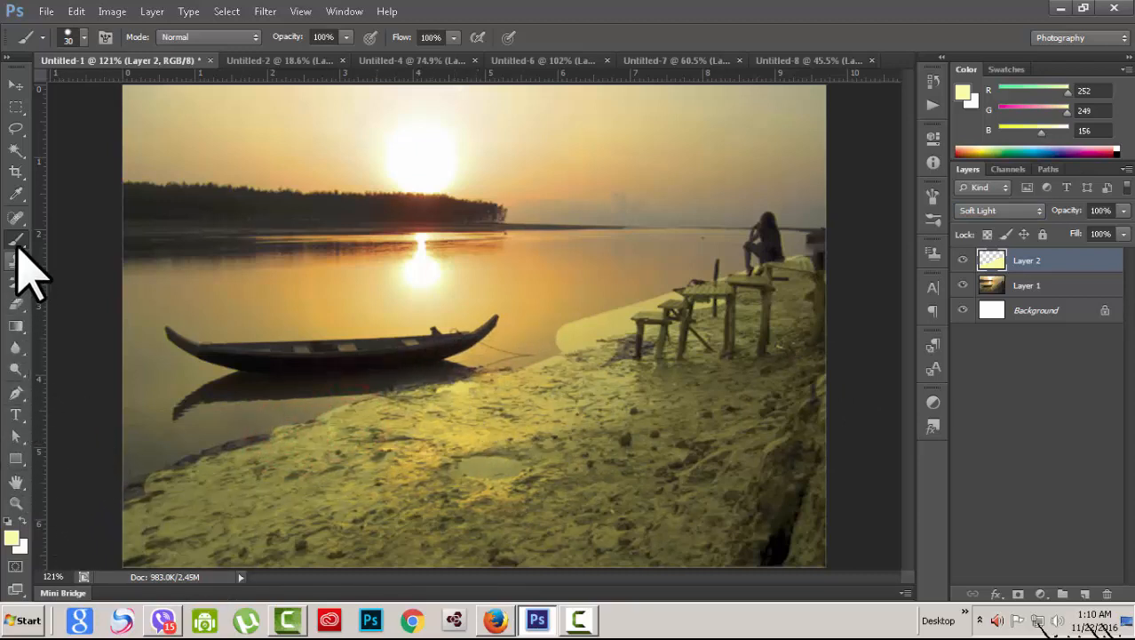
Step: Erase the yellow patch beside the stools and near the shoreline, then dab paint back onto the mudflat
{"action": "left_click", "coordinate": [16, 304]}
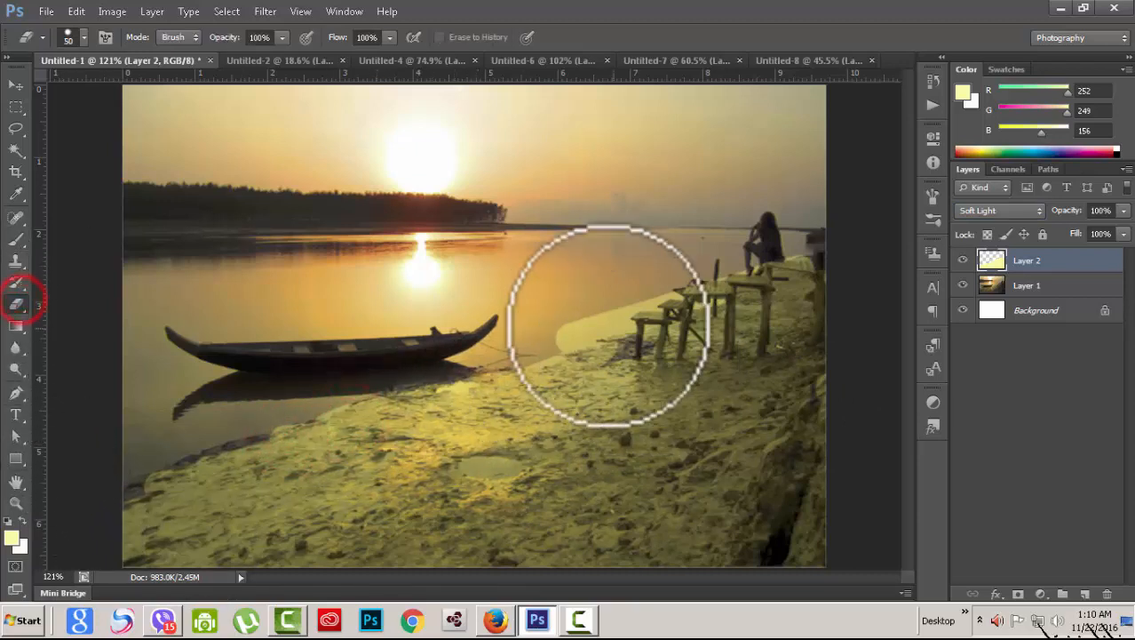
{"action": "left_click", "coordinate": [563, 324]}
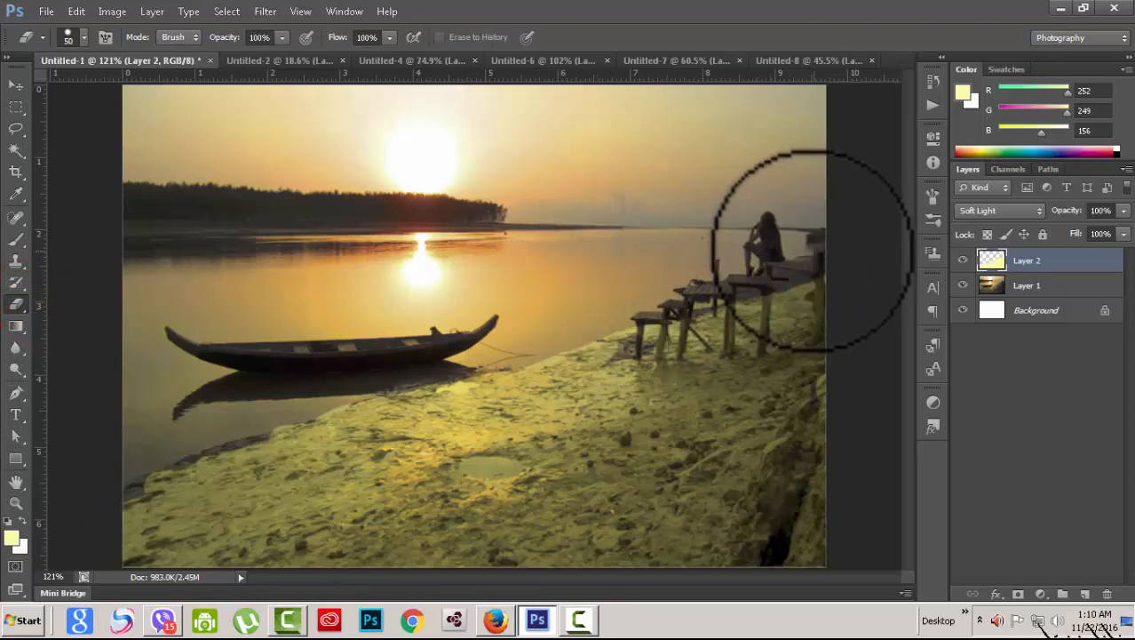
{"action": "left_click", "coordinate": [296, 382]}
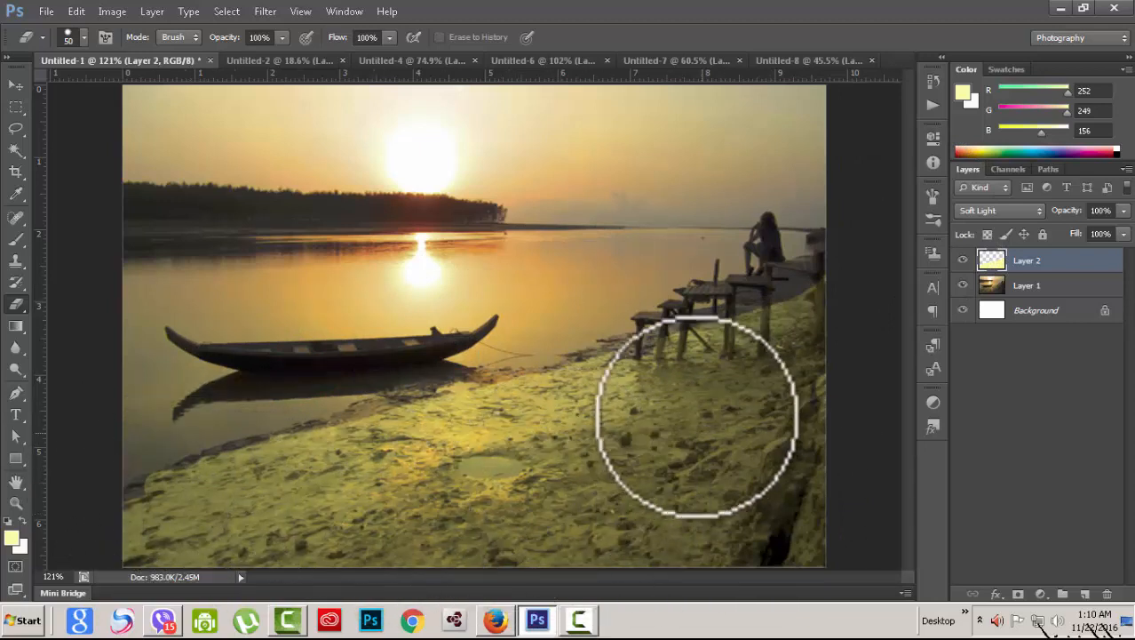
{"action": "left_click", "coordinate": [17, 240]}
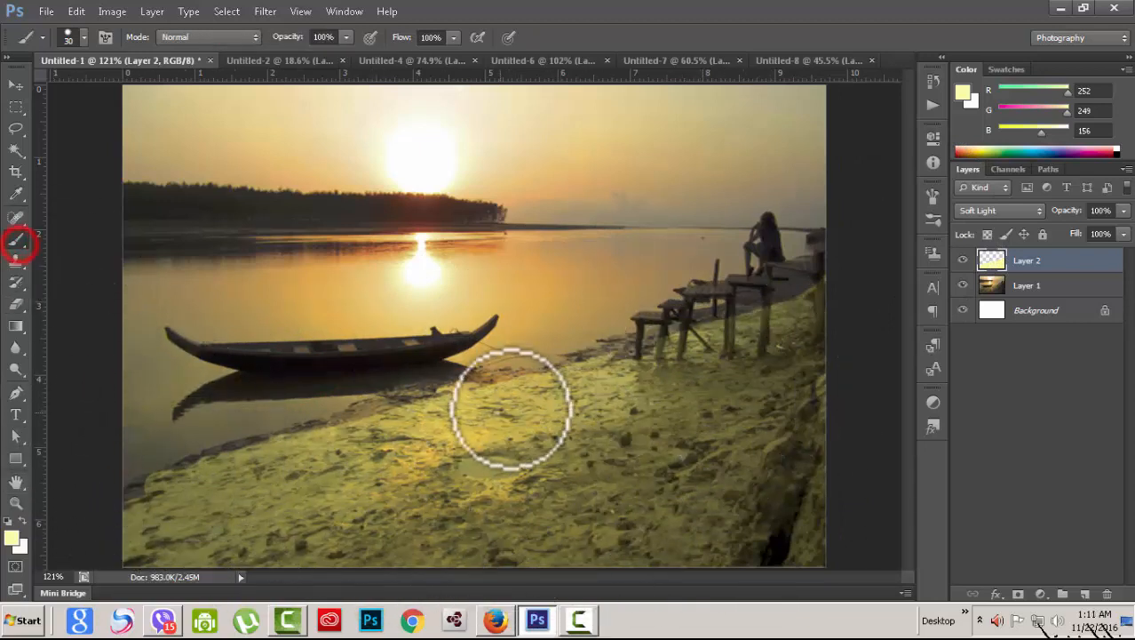
{"action": "left_click", "coordinate": [507, 400]}
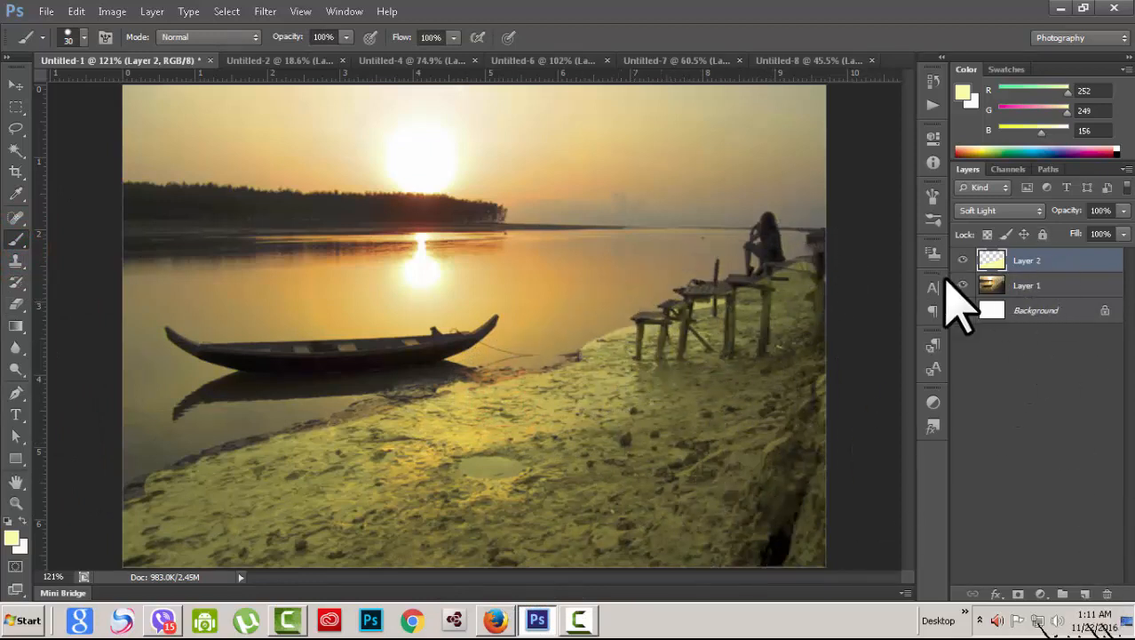
Step: Delete the yellow Layer 2, add a new empty layer, and show the sunset photo again
{"action": "left_click_drag", "start_coordinate": [962, 260], "coordinate": [962, 285]}
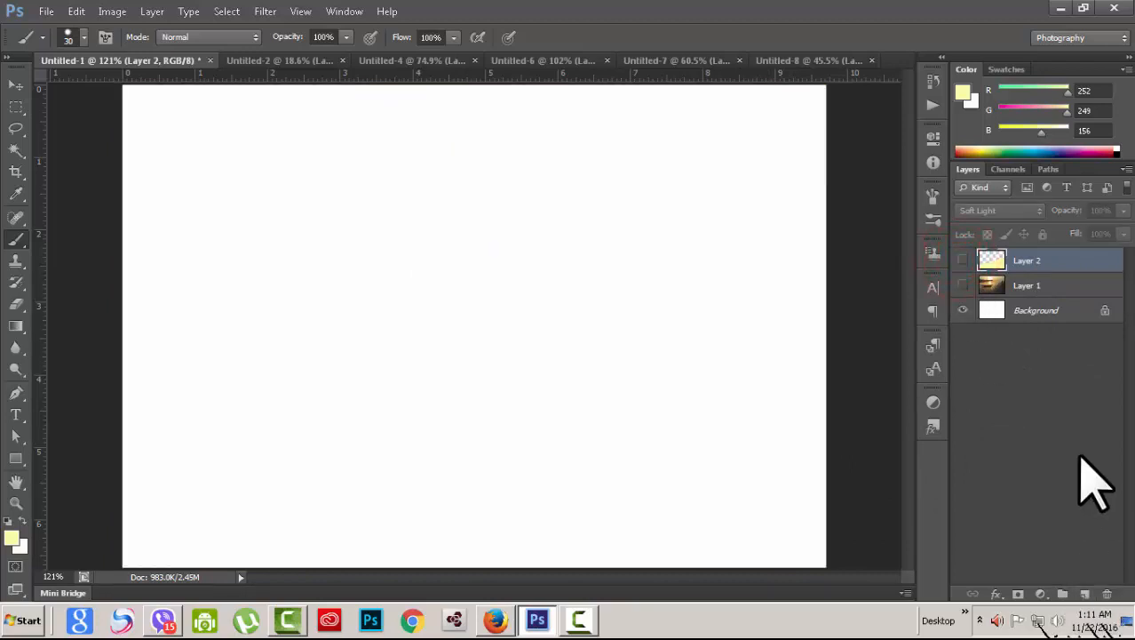
{"action": "left_click", "coordinate": [1108, 594]}
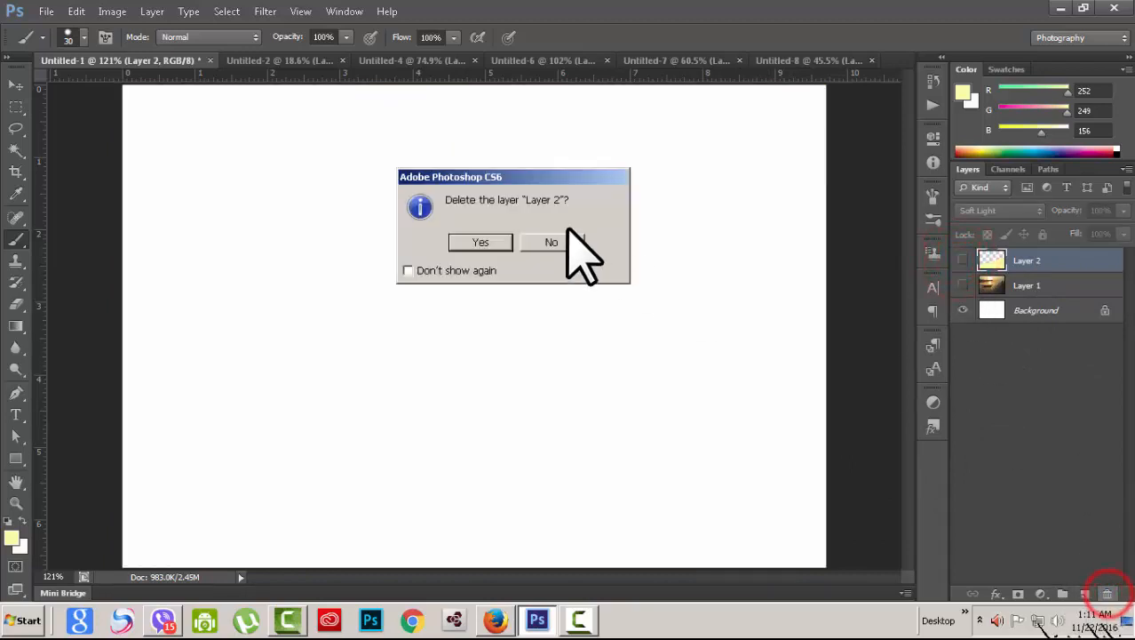
{"action": "left_click", "coordinate": [498, 241]}
{"action": "left_click", "coordinate": [1085, 594]}
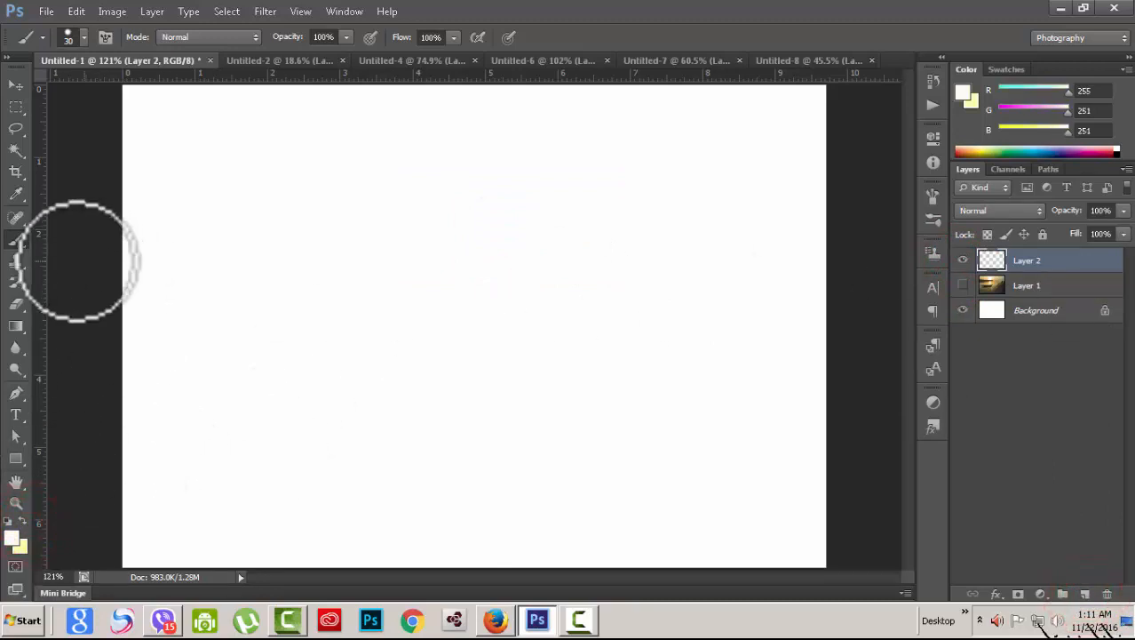
{"action": "left_click", "coordinate": [963, 285]}
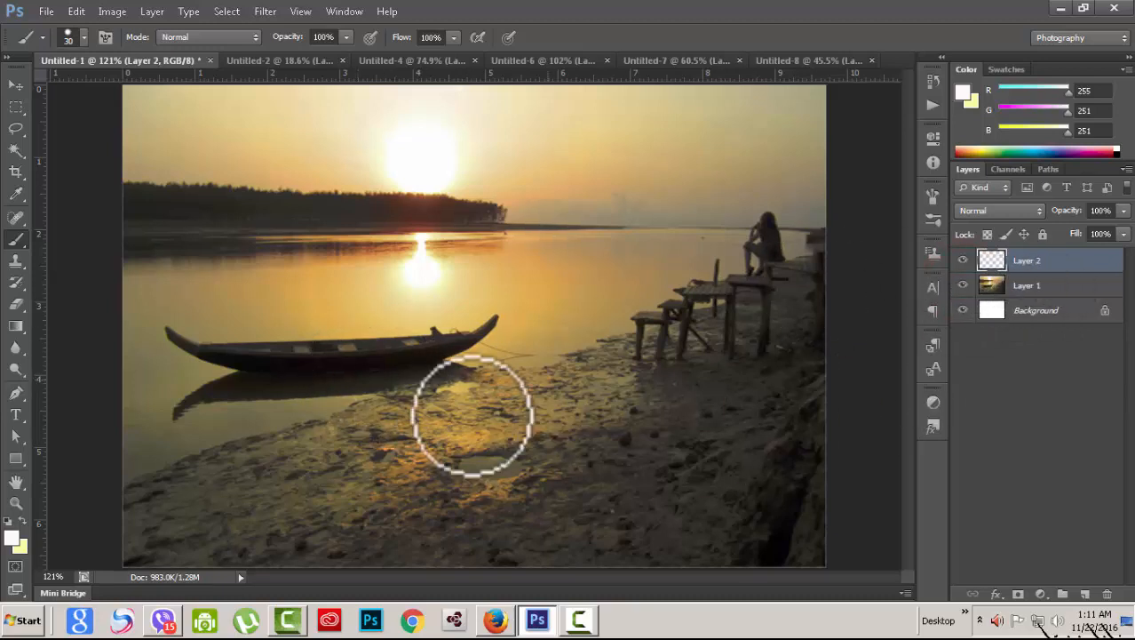
Step: Paint white strokes over the lower mudflat with brush size 70 at 71% opacity
{"action": "mouse_move", "coordinate": [336, 533]}
{"action": "left_mouse_down"}
{"action": "mouse_move", "coordinate": [401, 532]}
{"action": "mouse_move", "coordinate": [342, 537]}
{"action": "left_mouse_up"}
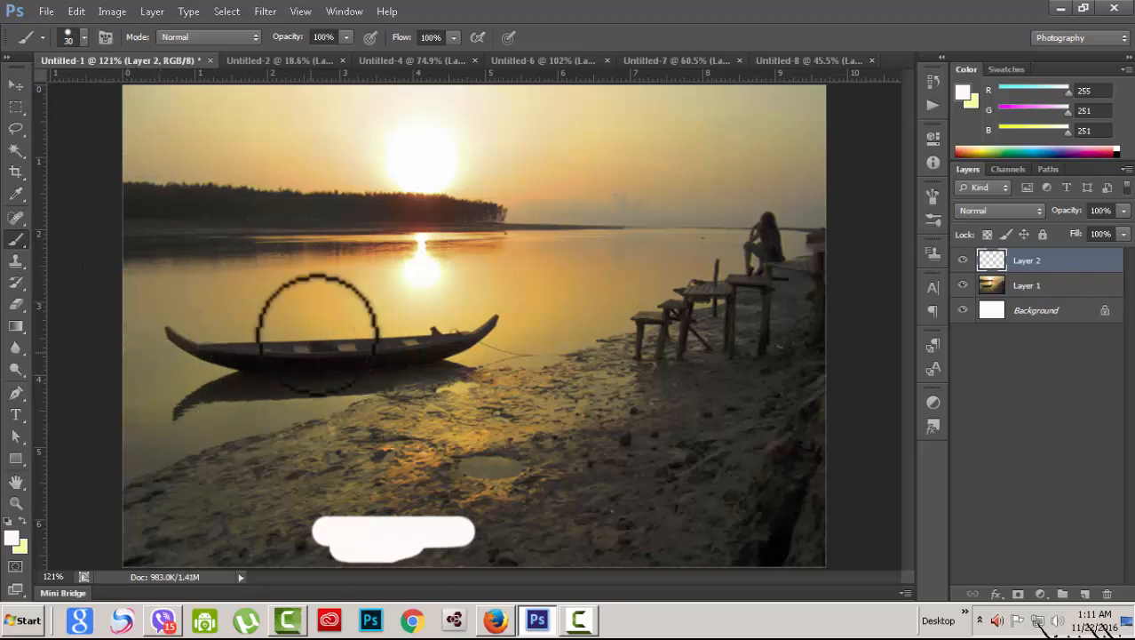
{"action": "key", "text": "bracketright"}
{"action": "key", "text": "bracketright"}
{"action": "key", "text": "bracketright"}
{"action": "key", "text": "bracketright"}
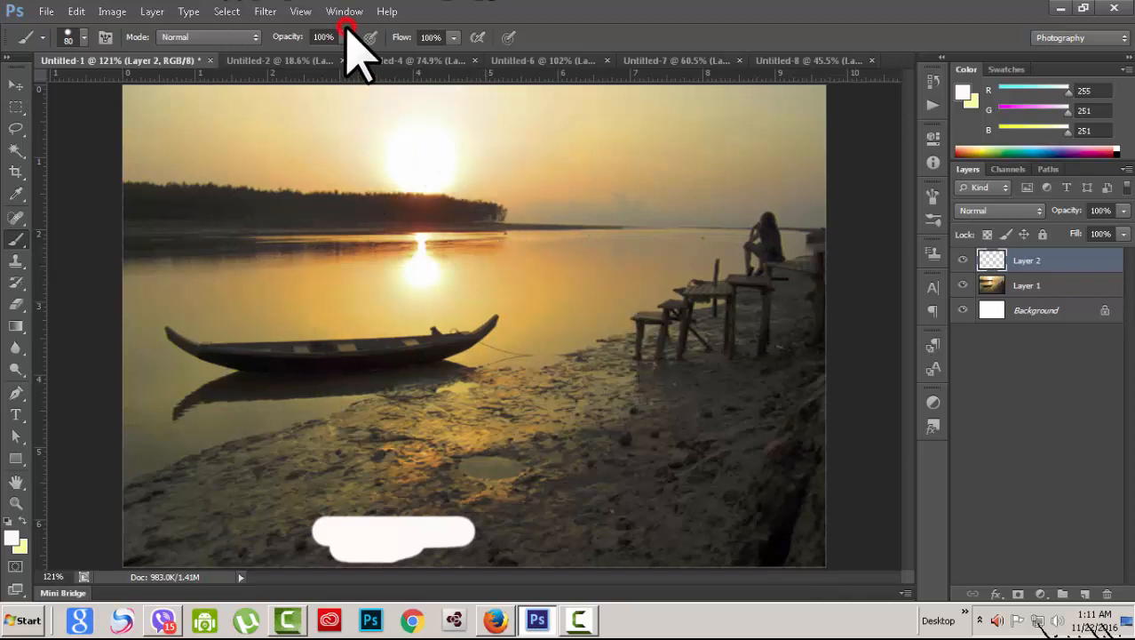
{"action": "left_click_drag", "start_coordinate": [324, 62], "coordinate": [321, 63]}
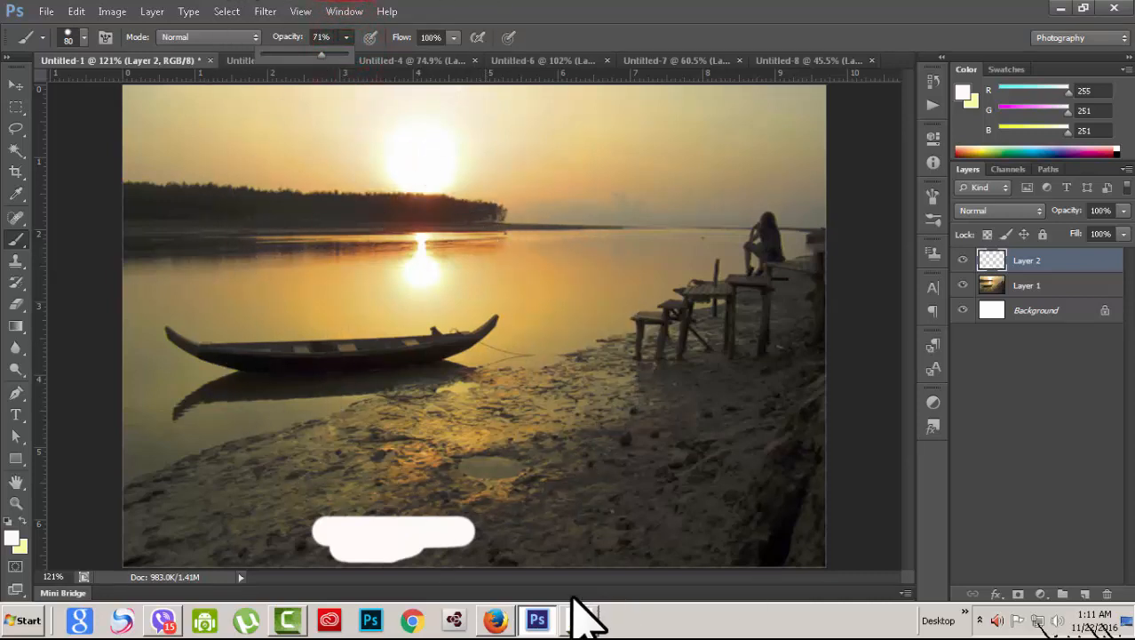
{"action": "mouse_move", "coordinate": [489, 476]}
{"action": "left_mouse_down"}
{"action": "mouse_move", "coordinate": [548, 475]}
{"action": "mouse_move", "coordinate": [406, 496]}
{"action": "mouse_move", "coordinate": [273, 546]}
{"action": "mouse_move", "coordinate": [138, 547]}
{"action": "mouse_move", "coordinate": [196, 537]}
{"action": "mouse_move", "coordinate": [78, 531]}
{"action": "mouse_move", "coordinate": [217, 510]}
{"action": "mouse_move", "coordinate": [401, 465]}
{"action": "mouse_move", "coordinate": [219, 497]}
{"action": "mouse_move", "coordinate": [515, 426]}
{"action": "mouse_move", "coordinate": [545, 430]}
{"action": "mouse_move", "coordinate": [400, 459]}
{"action": "mouse_move", "coordinate": [342, 443]}
{"action": "left_mouse_up"}
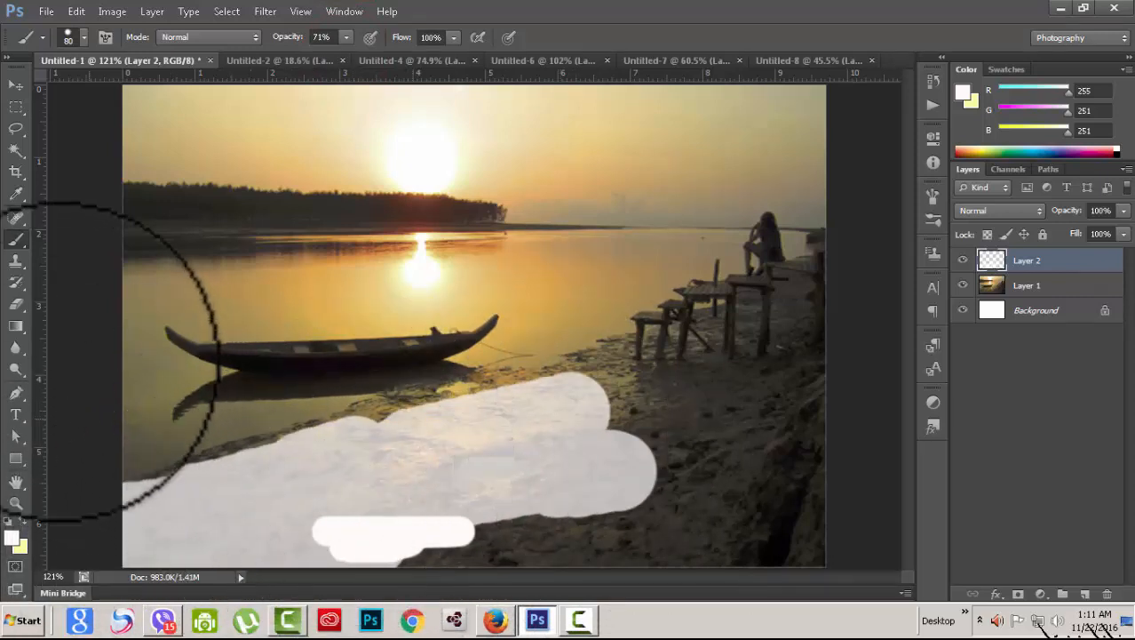
Step: Erase part of the white stroke and repaint white across the mudflat up to the pier
{"action": "left_click", "coordinate": [16, 304]}
{"action": "mouse_move", "coordinate": [357, 533]}
{"action": "left_mouse_down"}
{"action": "mouse_move", "coordinate": [342, 525]}
{"action": "mouse_move", "coordinate": [436, 519]}
{"action": "mouse_move", "coordinate": [375, 520]}
{"action": "left_mouse_up"}
{"action": "left_click", "coordinate": [16, 238]}
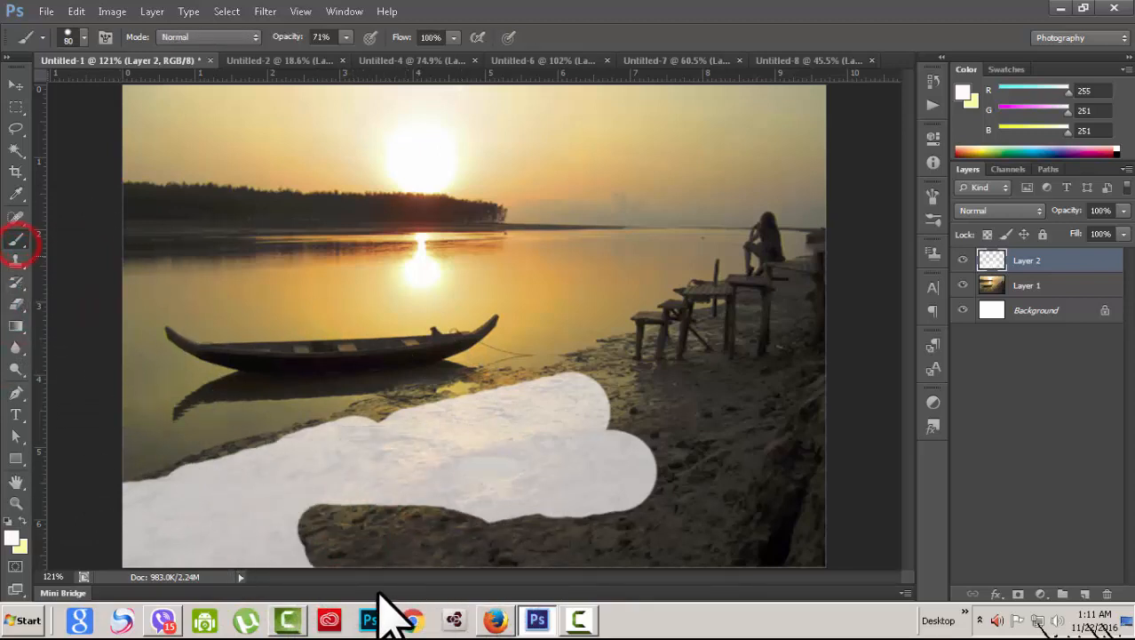
{"action": "mouse_move", "coordinate": [303, 498]}
{"action": "left_mouse_down"}
{"action": "mouse_move", "coordinate": [322, 533]}
{"action": "mouse_move", "coordinate": [693, 498]}
{"action": "mouse_move", "coordinate": [753, 503]}
{"action": "left_mouse_up"}
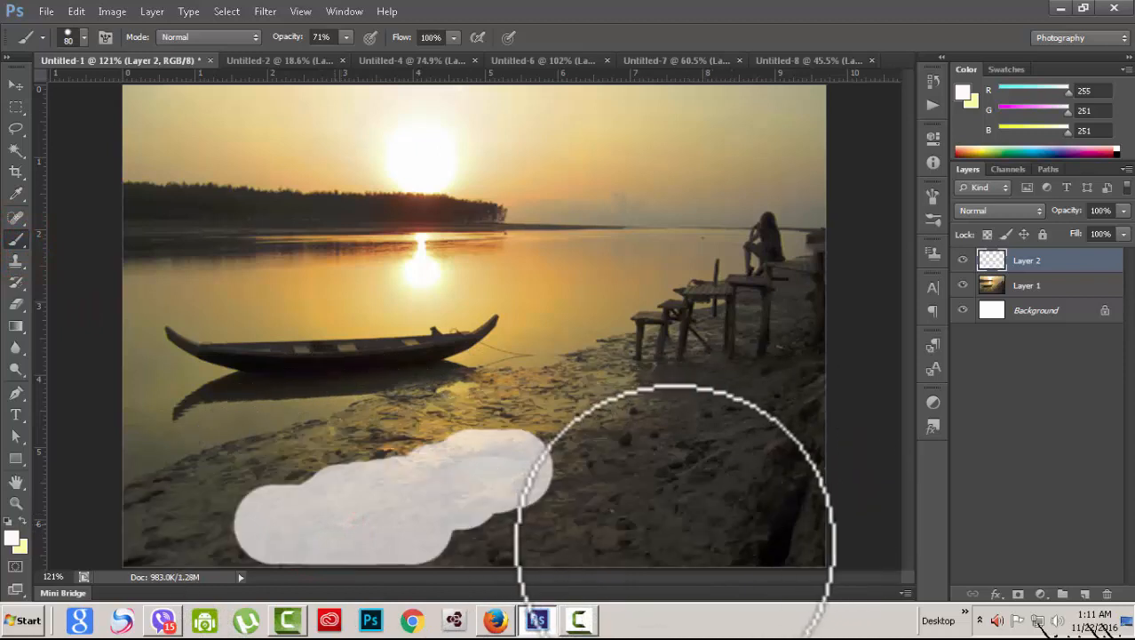
{"action": "mouse_move", "coordinate": [676, 543]}
{"action": "left_mouse_down"}
{"action": "mouse_move", "coordinate": [623, 485]}
{"action": "mouse_move", "coordinate": [619, 463]}
{"action": "mouse_move", "coordinate": [199, 495]}
{"action": "mouse_move", "coordinate": [188, 519]}
{"action": "mouse_move", "coordinate": [122, 536]}
{"action": "mouse_move", "coordinate": [244, 550]}
{"action": "mouse_move", "coordinate": [644, 538]}
{"action": "left_mouse_up"}
{"action": "mouse_move", "coordinate": [764, 443]}
{"action": "left_mouse_down"}
{"action": "mouse_move", "coordinate": [723, 420]}
{"action": "mouse_move", "coordinate": [366, 450]}
{"action": "mouse_move", "coordinate": [626, 460]}
{"action": "mouse_move", "coordinate": [823, 416]}
{"action": "mouse_move", "coordinate": [687, 511]}
{"action": "mouse_move", "coordinate": [810, 545]}
{"action": "mouse_move", "coordinate": [826, 471]}
{"action": "mouse_move", "coordinate": [712, 471]}
{"action": "mouse_move", "coordinate": [718, 397]}
{"action": "mouse_move", "coordinate": [623, 400]}
{"action": "mouse_move", "coordinate": [776, 377]}
{"action": "mouse_move", "coordinate": [826, 346]}
{"action": "mouse_move", "coordinate": [749, 338]}
{"action": "mouse_move", "coordinate": [801, 308]}
{"action": "mouse_move", "coordinate": [612, 356]}
{"action": "mouse_move", "coordinate": [848, 404]}
{"action": "left_mouse_up"}
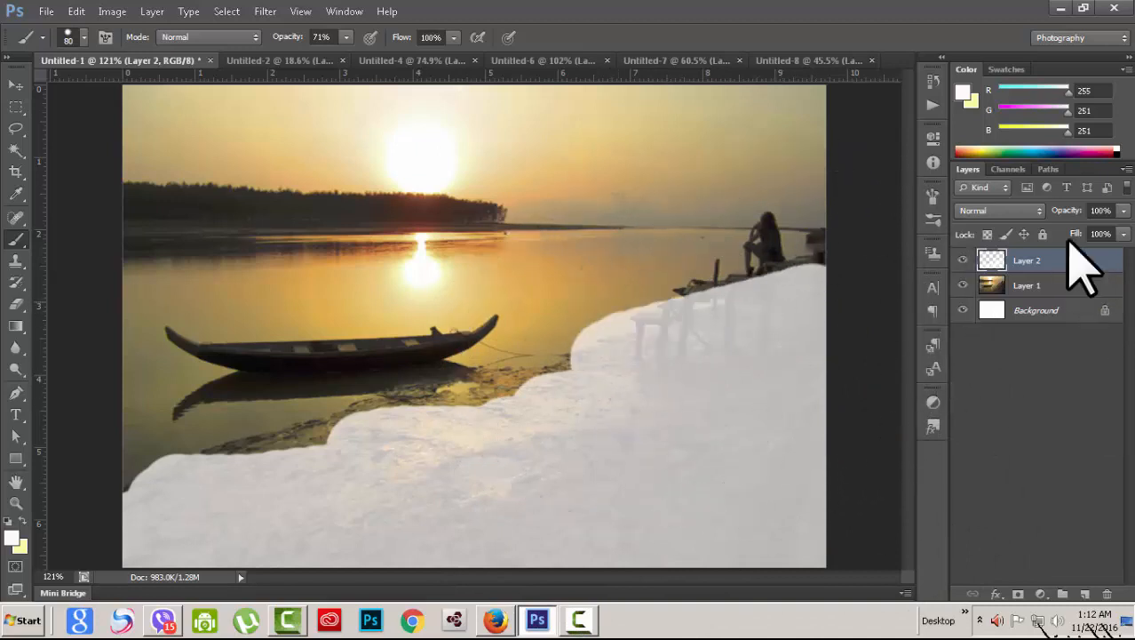
Step: Try Layer 2 in Screen, Color Burn, Multiply, then Overlay blend modes
{"action": "left_click", "coordinate": [1040, 211]}
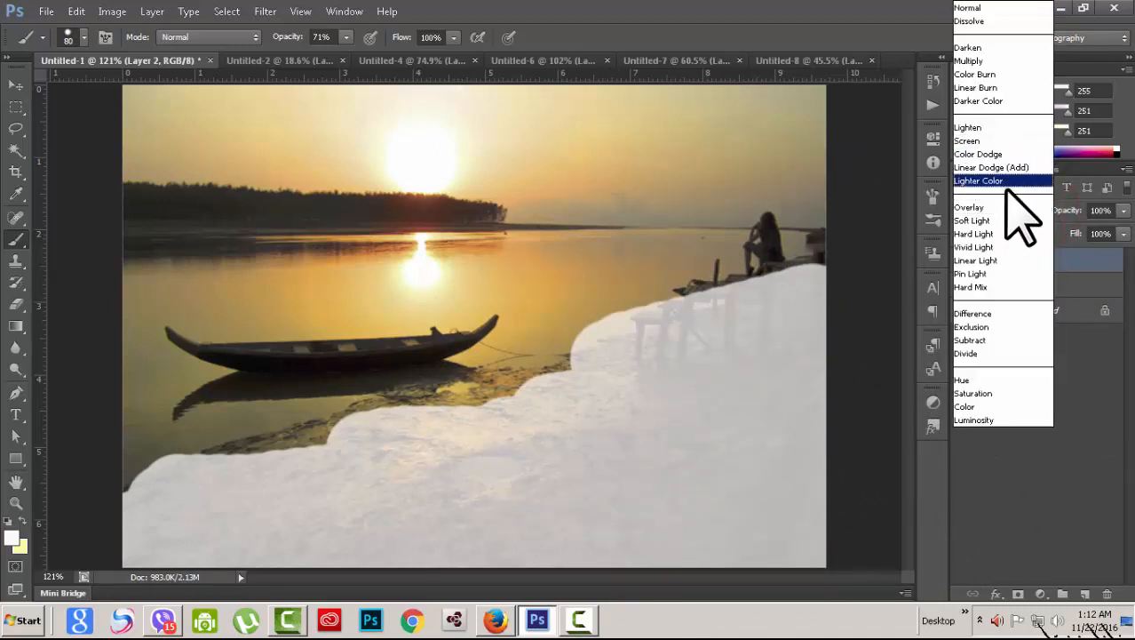
{"action": "left_click", "coordinate": [977, 140]}
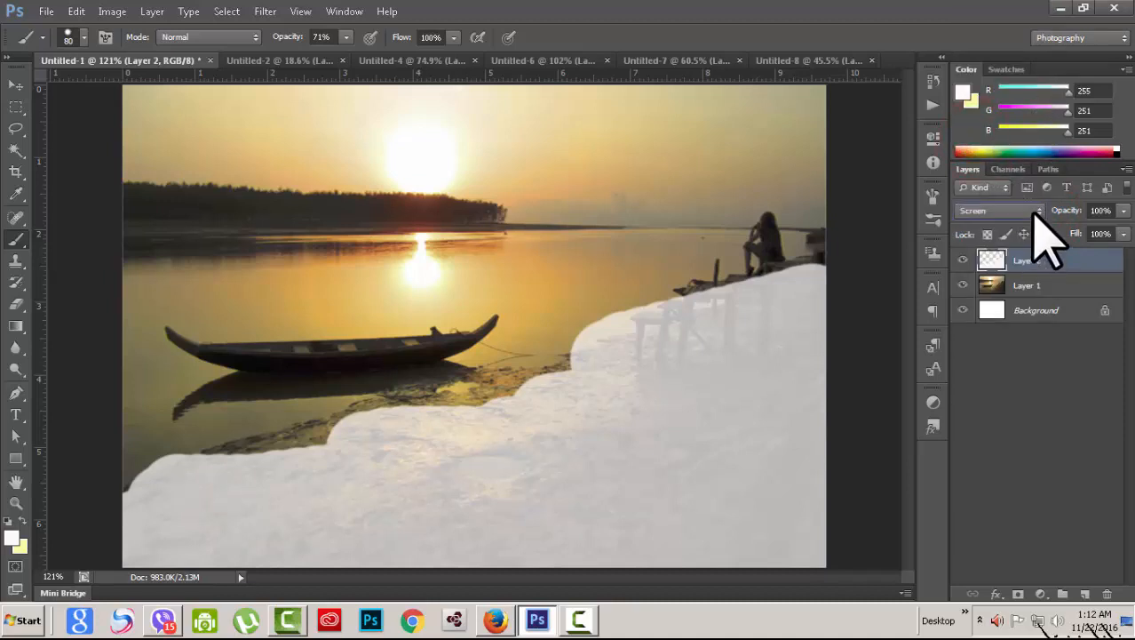
{"action": "left_click", "coordinate": [1035, 211]}
{"action": "left_click", "coordinate": [975, 75]}
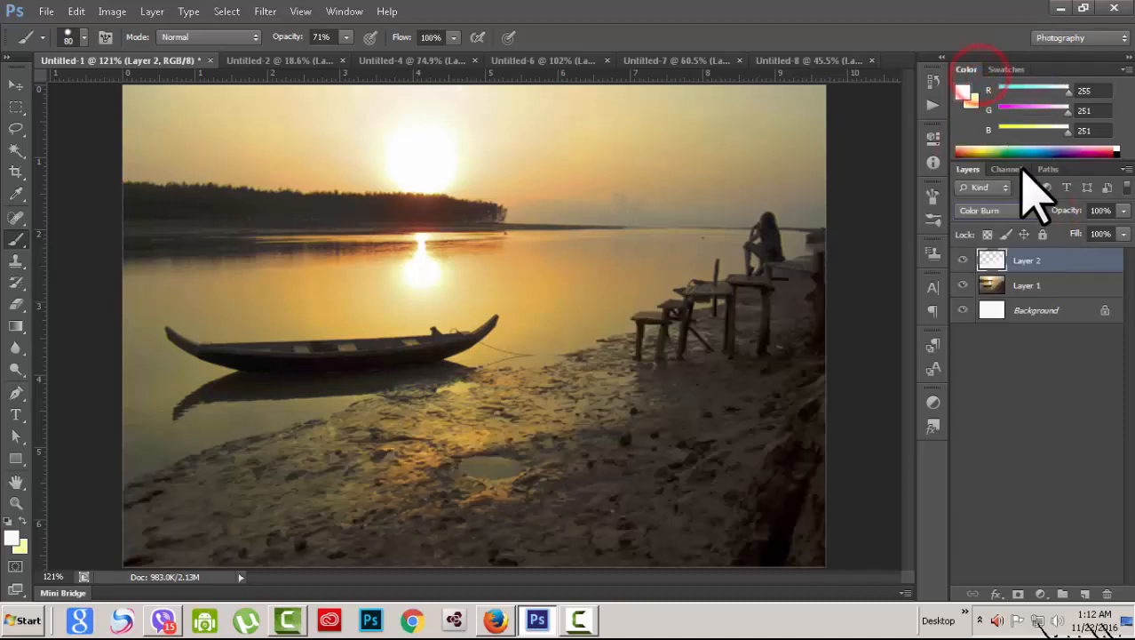
{"action": "left_click", "coordinate": [1037, 212]}
{"action": "left_click", "coordinate": [986, 55]}
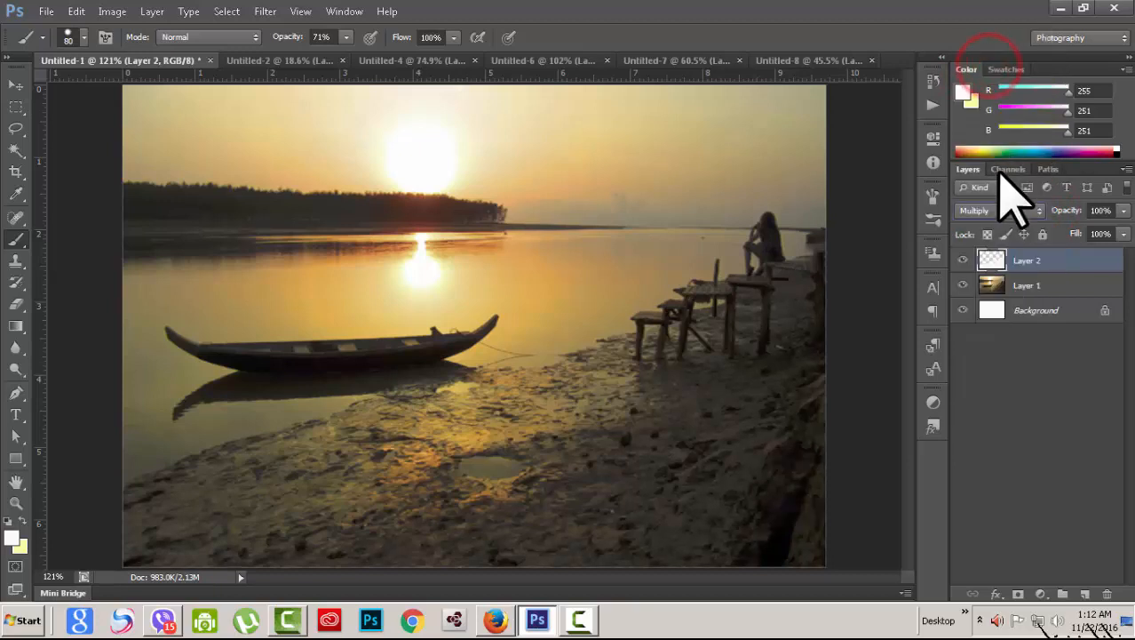
{"action": "left_click", "coordinate": [1020, 212]}
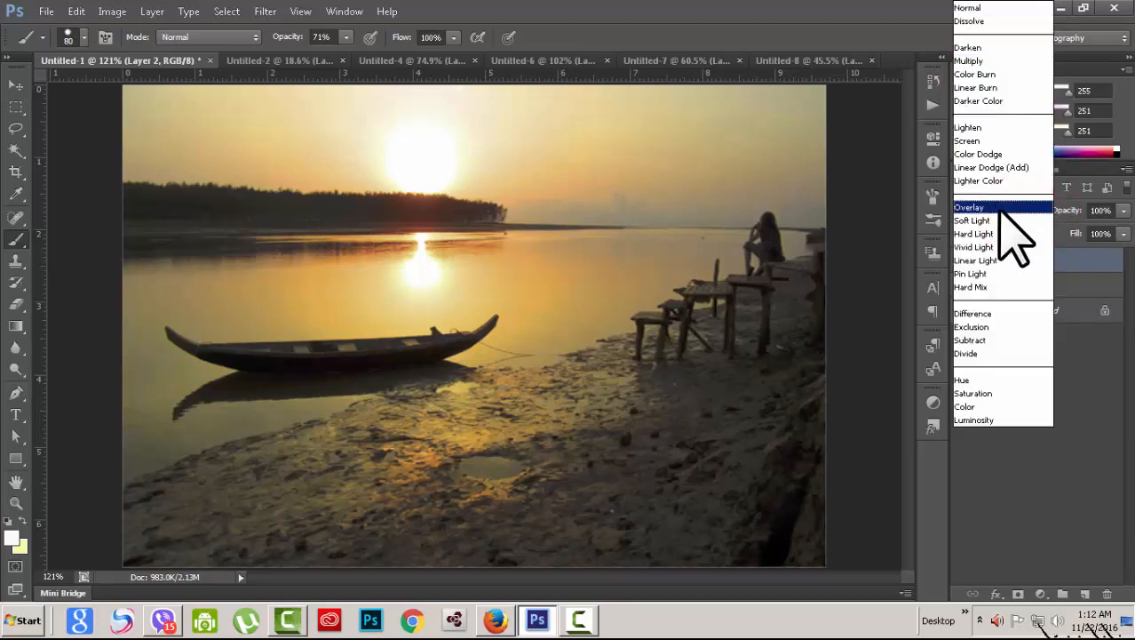
{"action": "left_click", "coordinate": [1001, 210]}
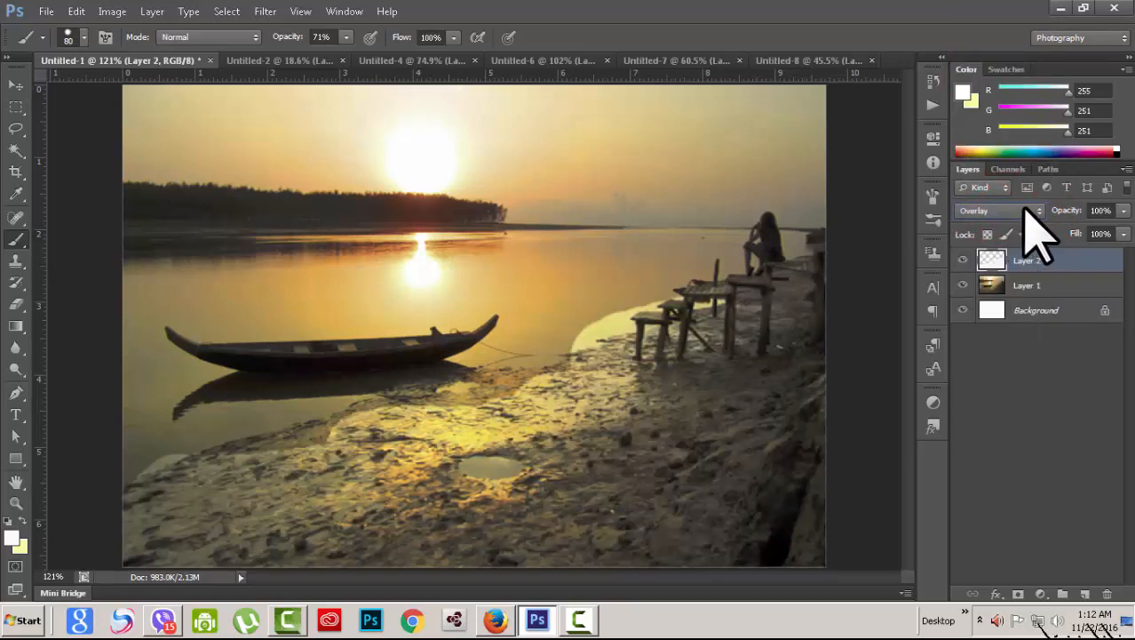
Step: Erase the pink tint near the shore and benches
{"action": "scroll", "coordinate": [1028, 215], "scroll_direction": "down", "scroll_amount": 1}
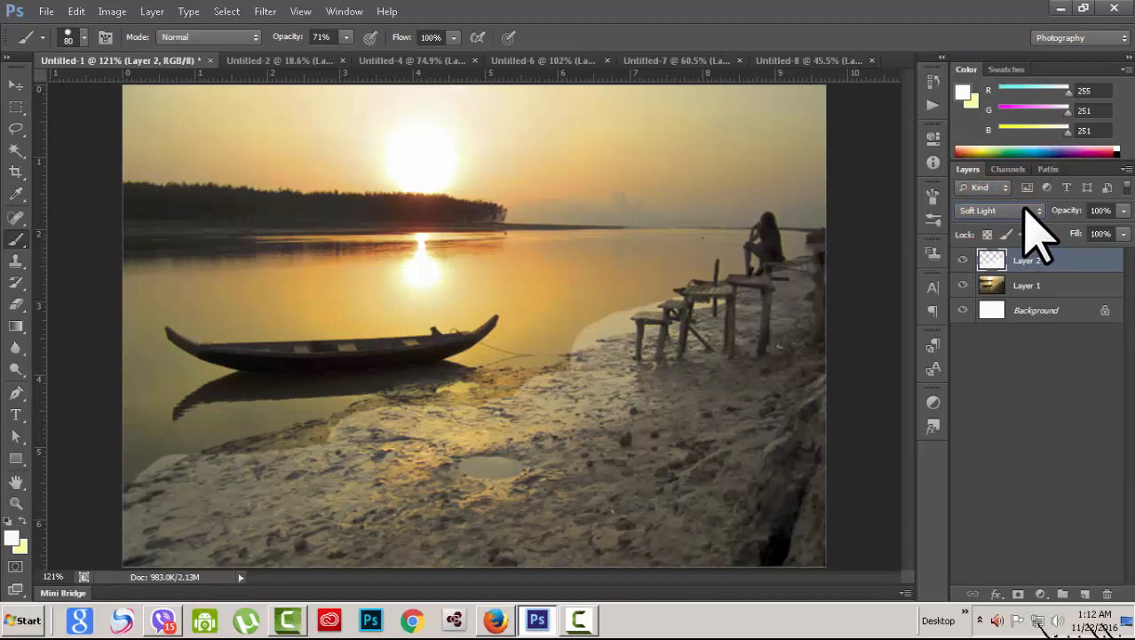
{"action": "scroll", "coordinate": [1039, 236], "scroll_direction": "down", "scroll_amount": 1}
{"action": "scroll", "coordinate": [1030, 213], "scroll_direction": "down", "scroll_amount": 5}
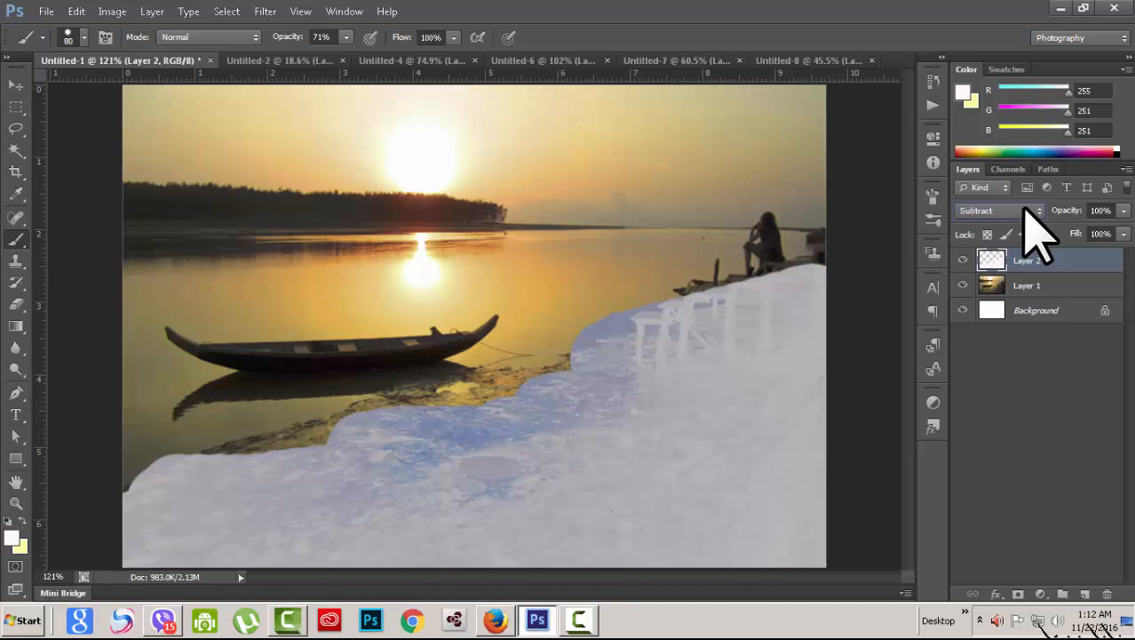
{"action": "scroll", "coordinate": [1039, 232], "scroll_direction": "down", "scroll_amount": 2}
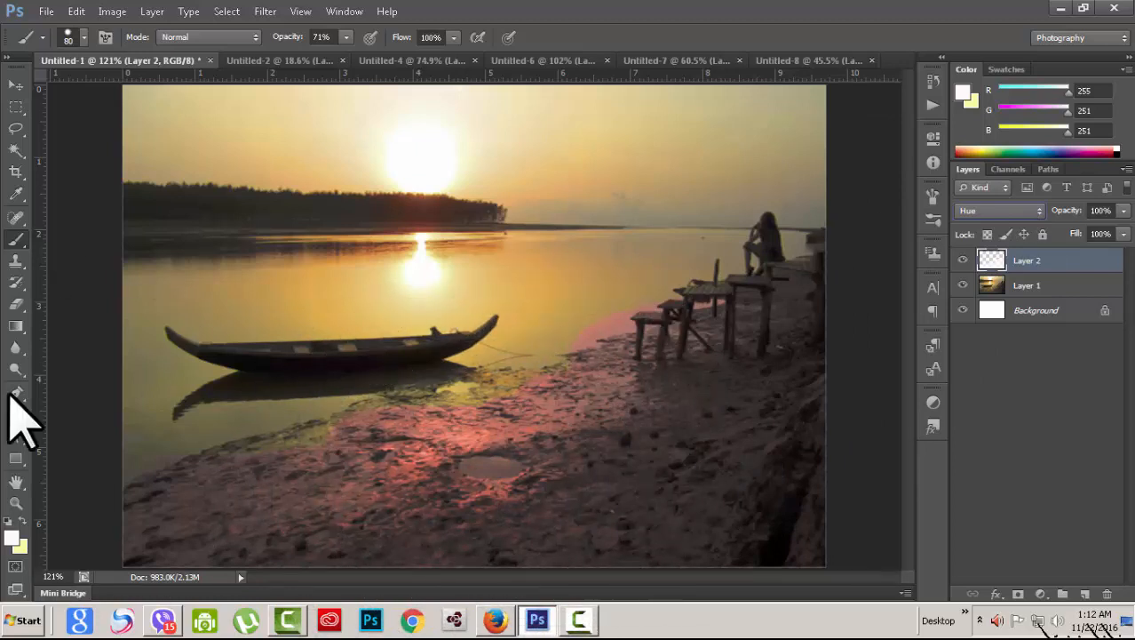
{"action": "left_click", "coordinate": [17, 302]}
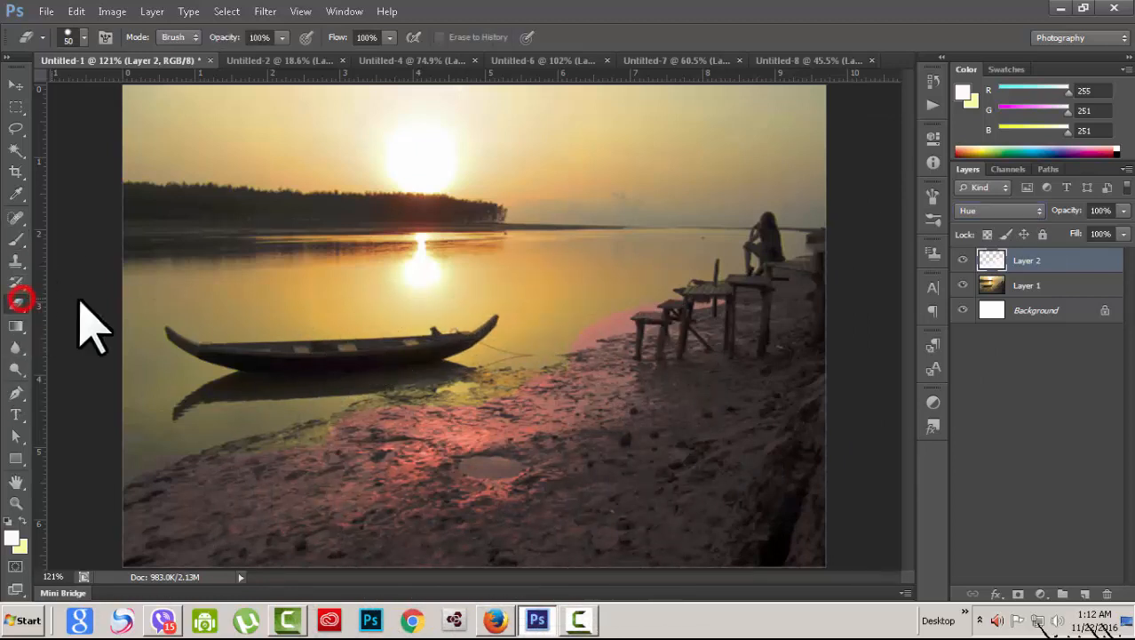
{"action": "left_click_drag", "start_coordinate": [532, 321], "coordinate": [577, 317]}
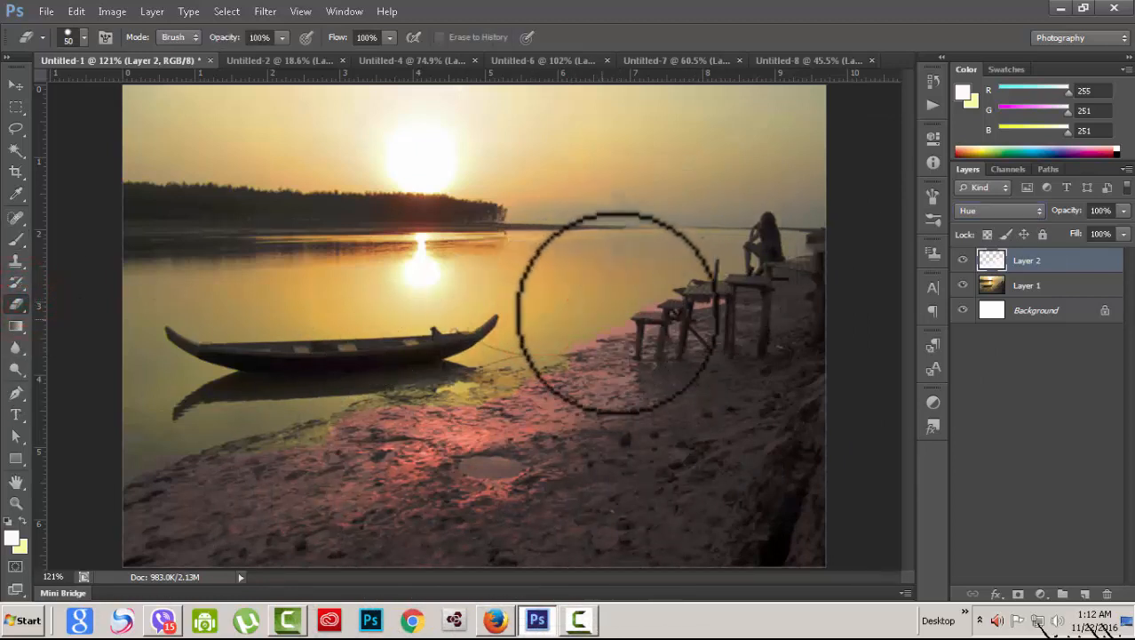
Step: Cycle Layer 2 through Saturation, Difference, Subtract and Divide, then return to Overlay
{"action": "left_click", "coordinate": [1035, 210]}
{"action": "left_click", "coordinate": [995, 391]}
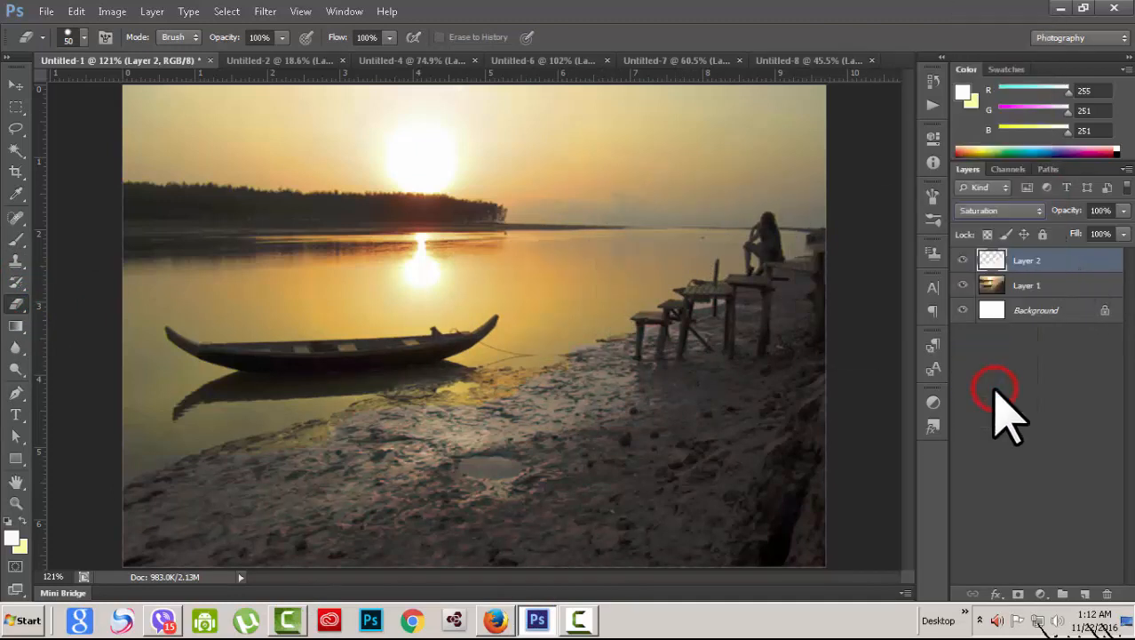
{"action": "left_click", "coordinate": [1037, 212]}
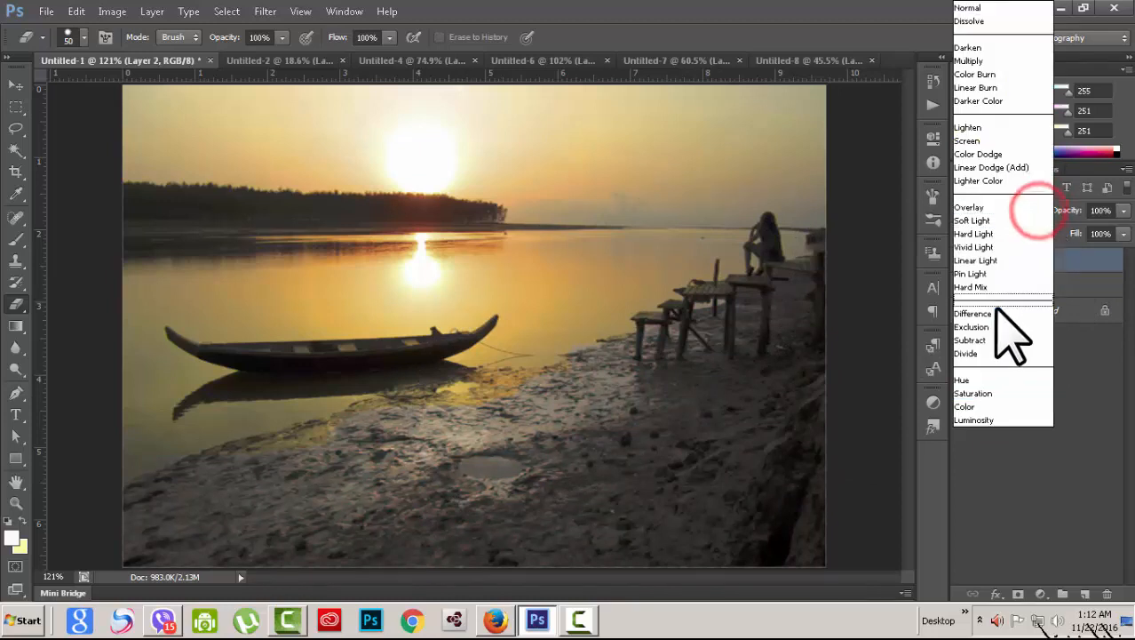
{"action": "left_click", "coordinate": [993, 314]}
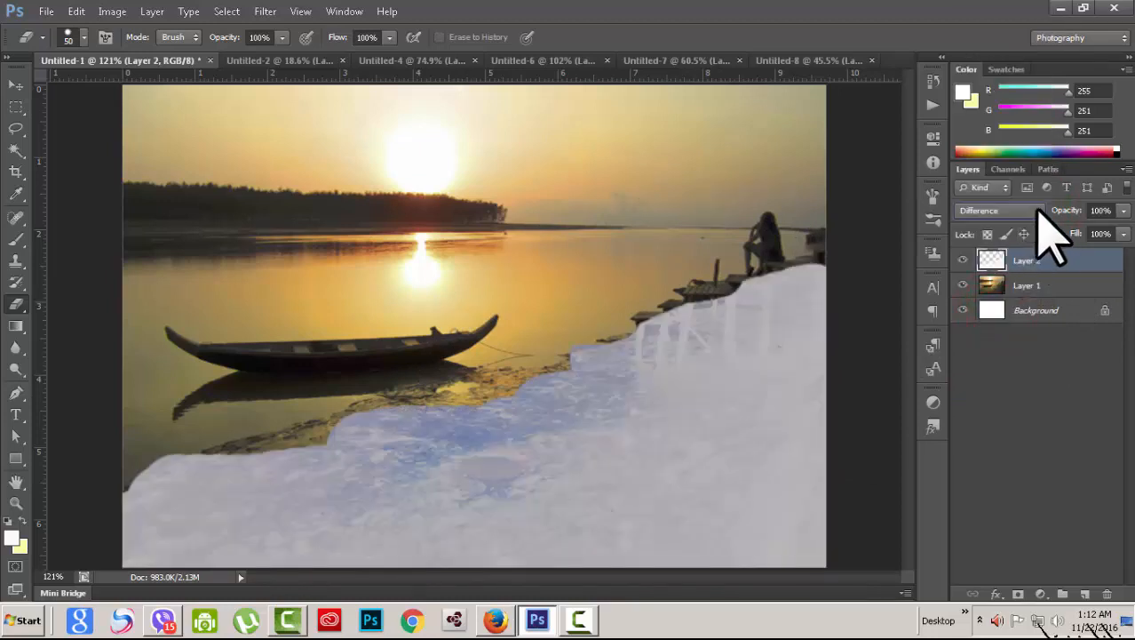
{"action": "key", "text": "Down"}
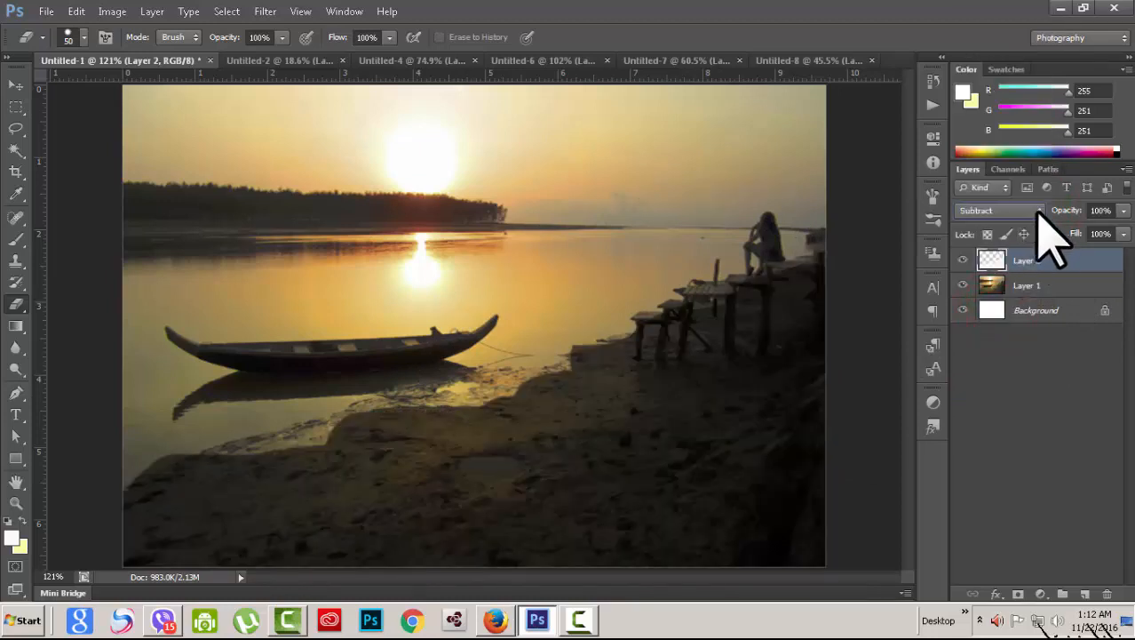
{"action": "key", "text": "Down"}
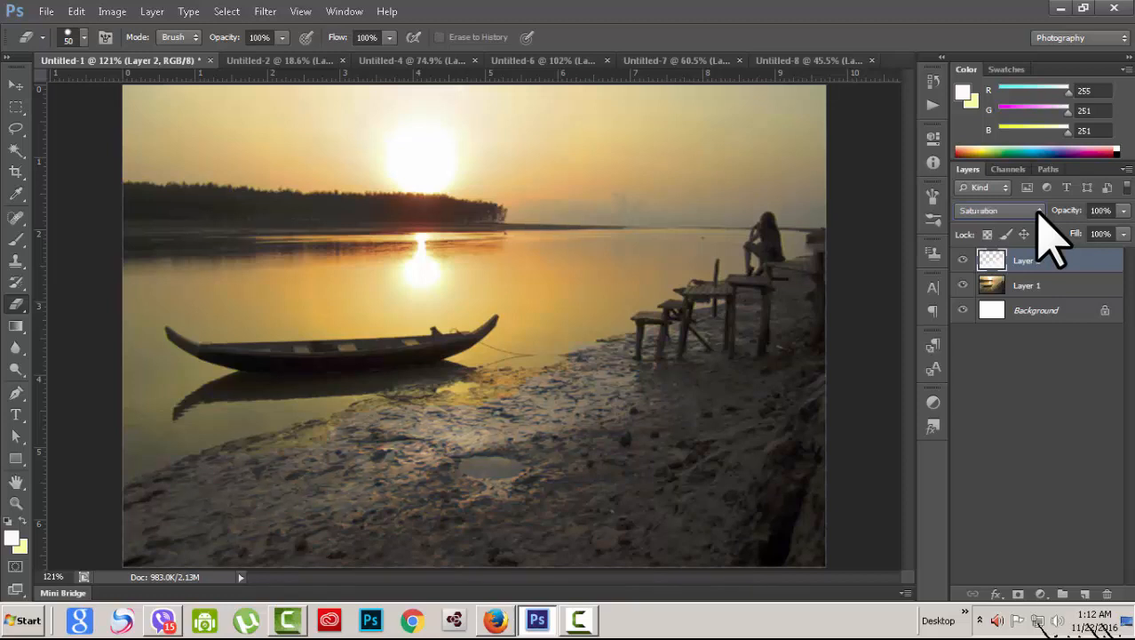
{"action": "left_click", "coordinate": [1037, 213]}
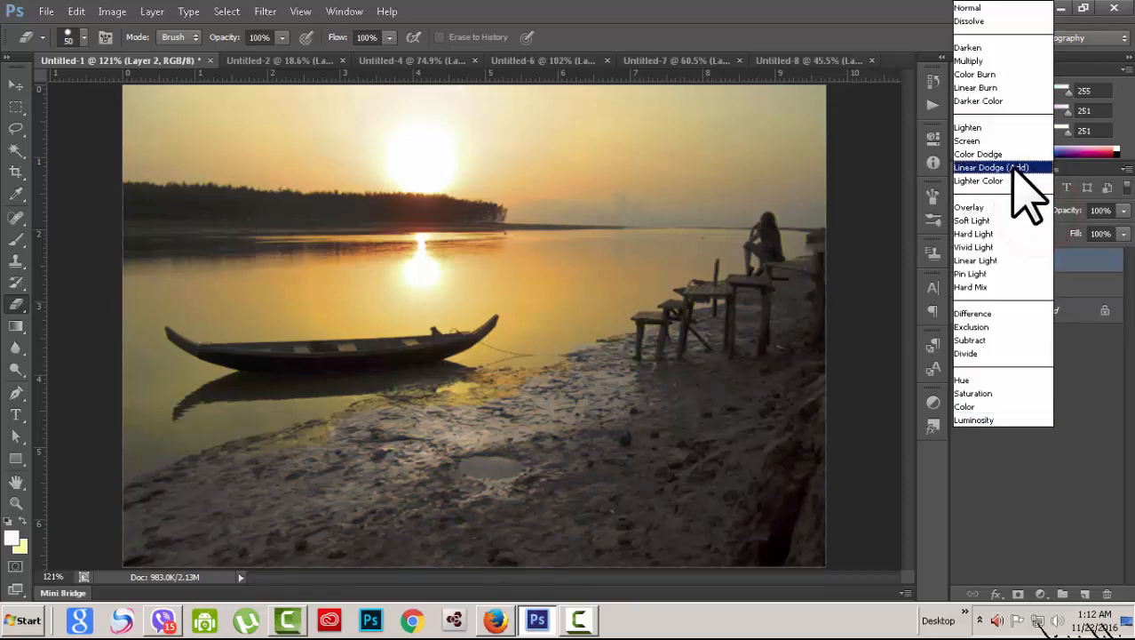
{"action": "left_click", "coordinate": [1011, 207]}
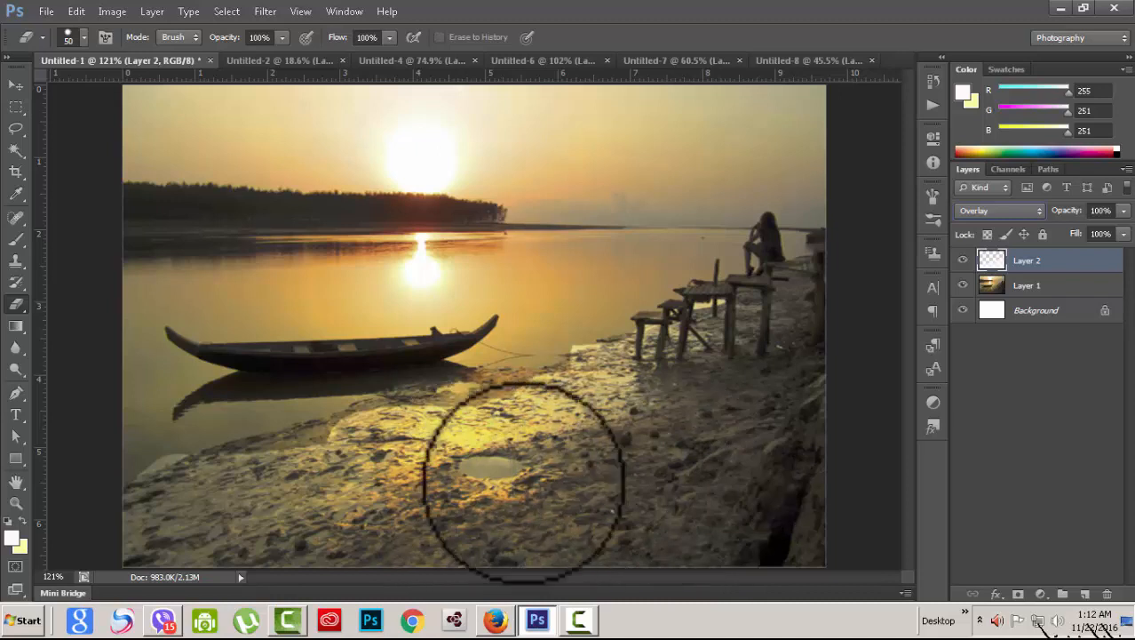
Step: Set Layer 2's blend mode to Soft Light
{"action": "scroll", "coordinate": [1038, 216], "scroll_direction": "down", "scroll_amount": 1}
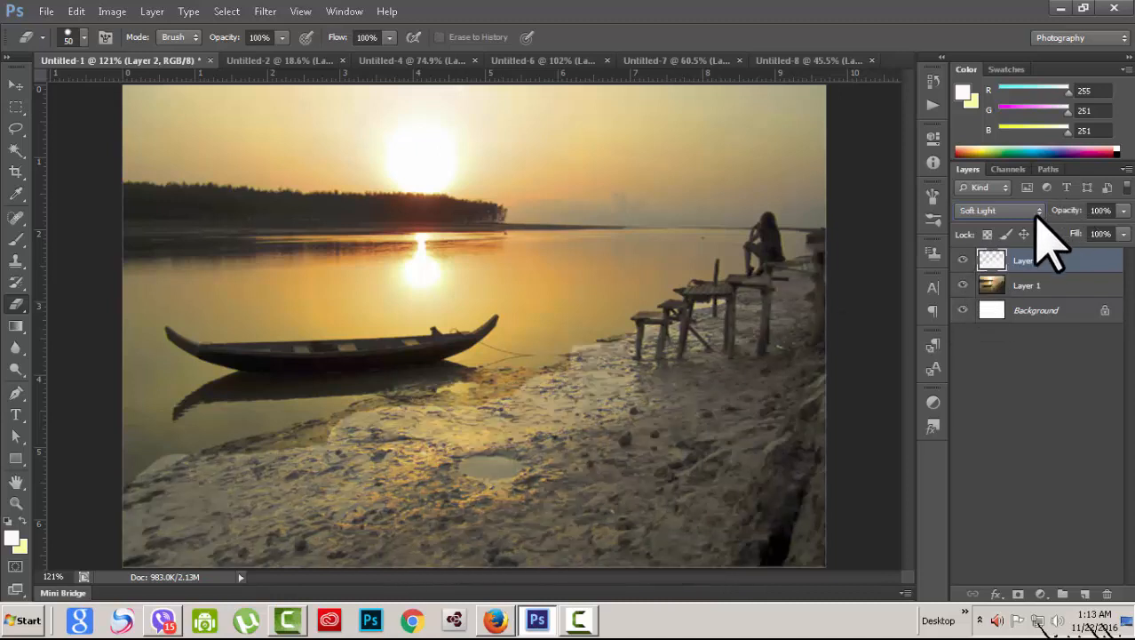
{"action": "scroll", "coordinate": [1038, 216], "scroll_direction": "down", "scroll_amount": 2}
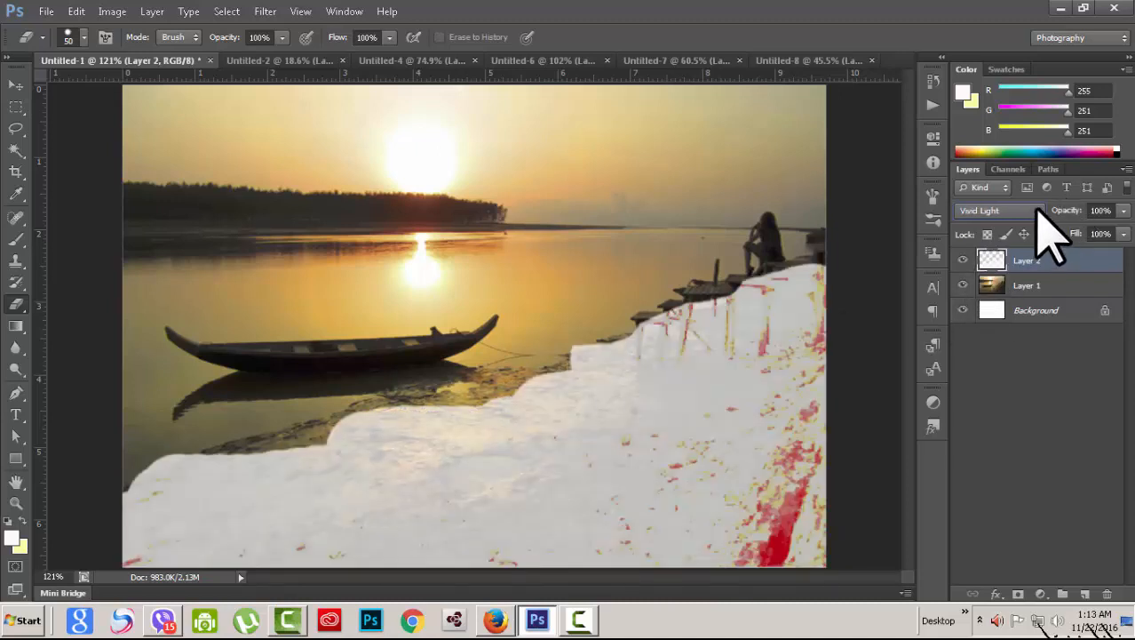
{"action": "scroll", "coordinate": [1037, 216], "scroll_direction": "down", "scroll_amount": 1}
{"action": "scroll", "coordinate": [1044, 229], "scroll_direction": "down", "scroll_amount": 1}
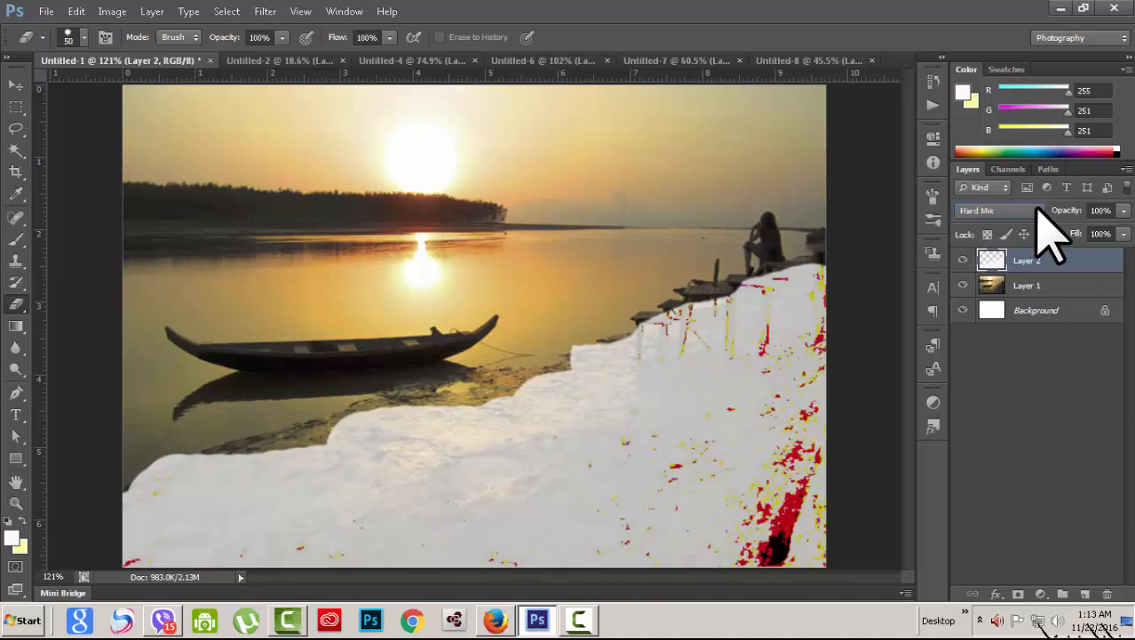
{"action": "left_click", "coordinate": [1040, 220]}
{"action": "left_click", "coordinate": [1000, 222]}
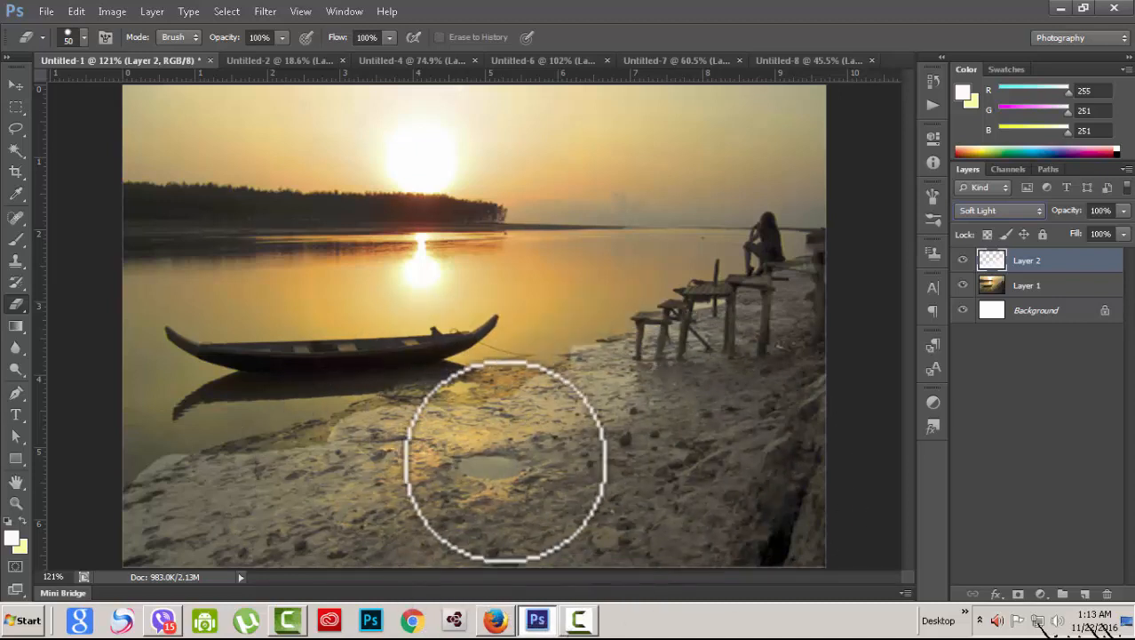
Step: Add an empty Layer 3 above Layer 2 and switch to the Gradient Tool
{"action": "left_click", "coordinate": [1084, 593]}
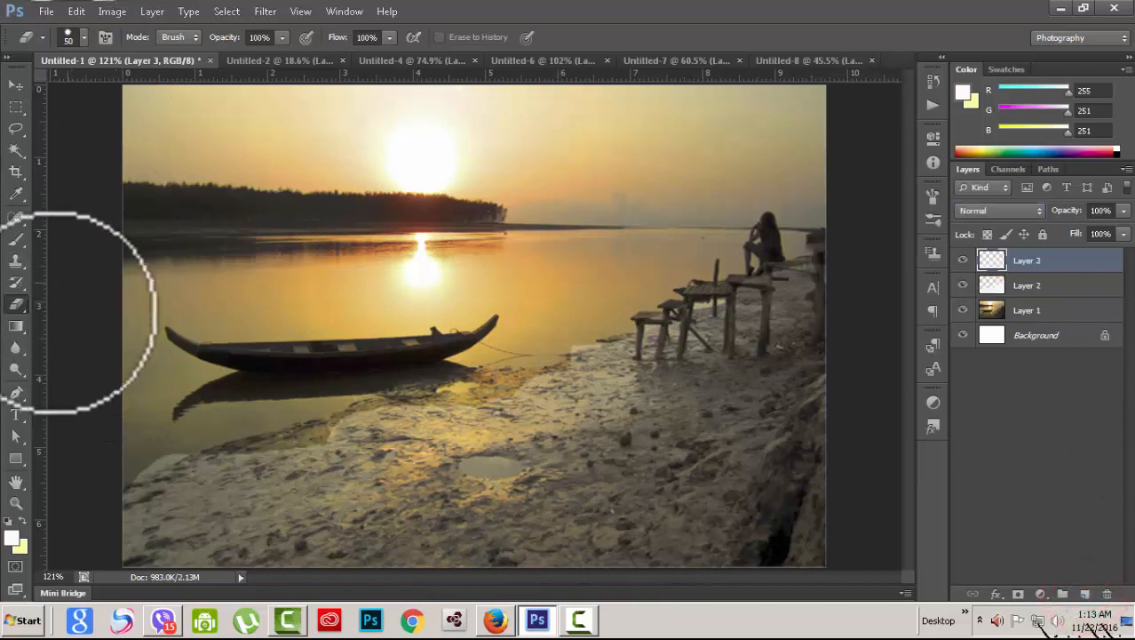
{"action": "left_click", "coordinate": [16, 325]}
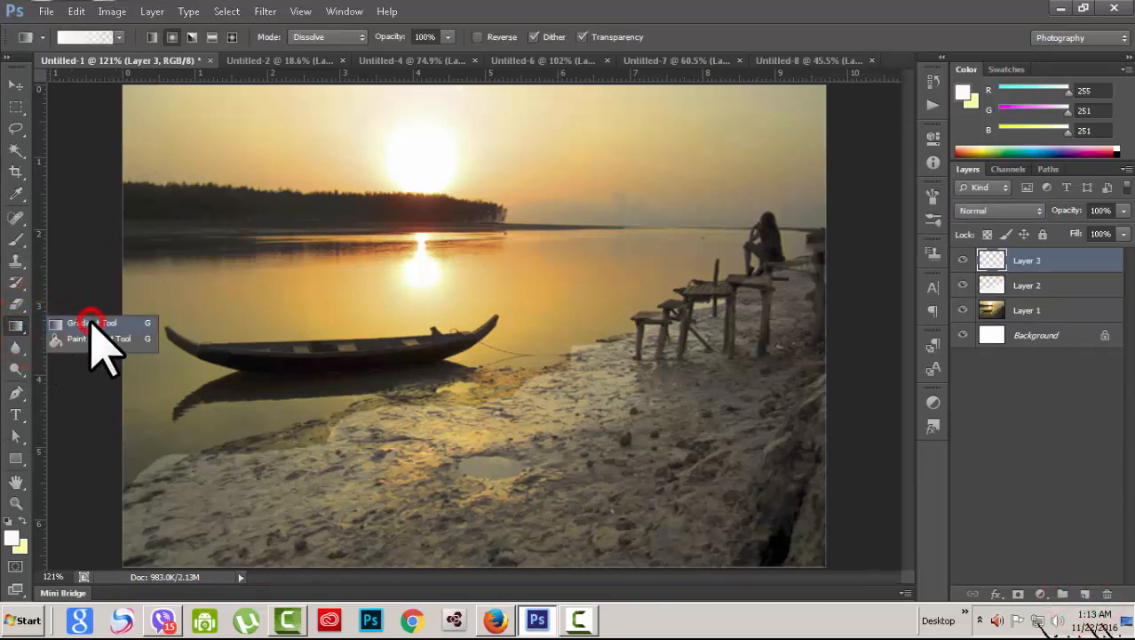
{"action": "left_click", "coordinate": [91, 321]}
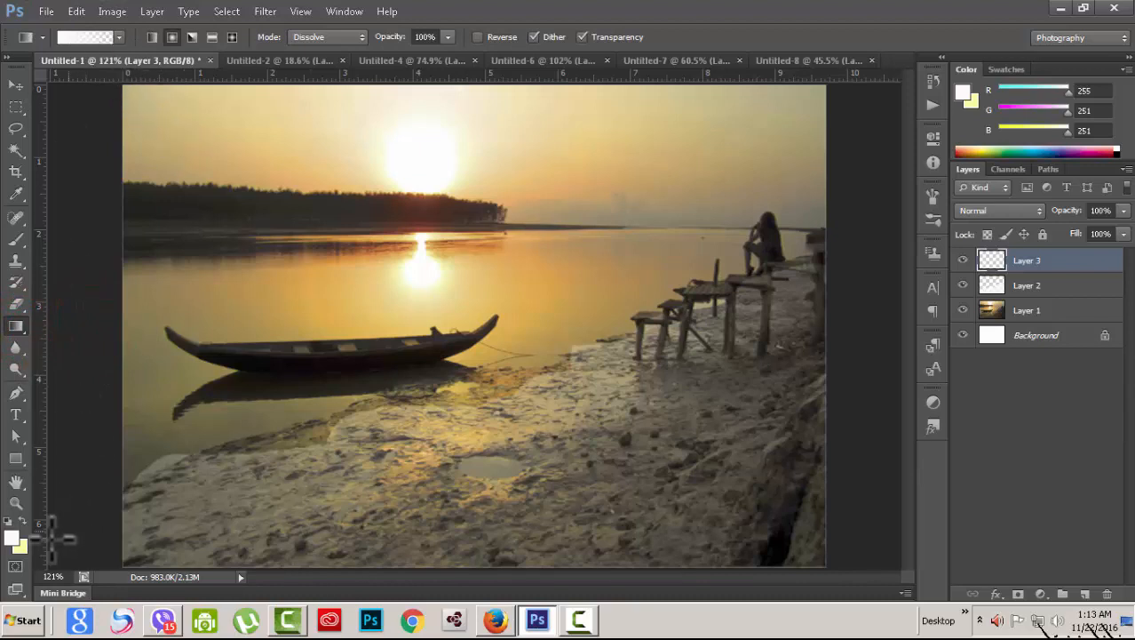
Step: Set the foreground colour to a saturated golden yellow
{"action": "left_click", "coordinate": [13, 537]}
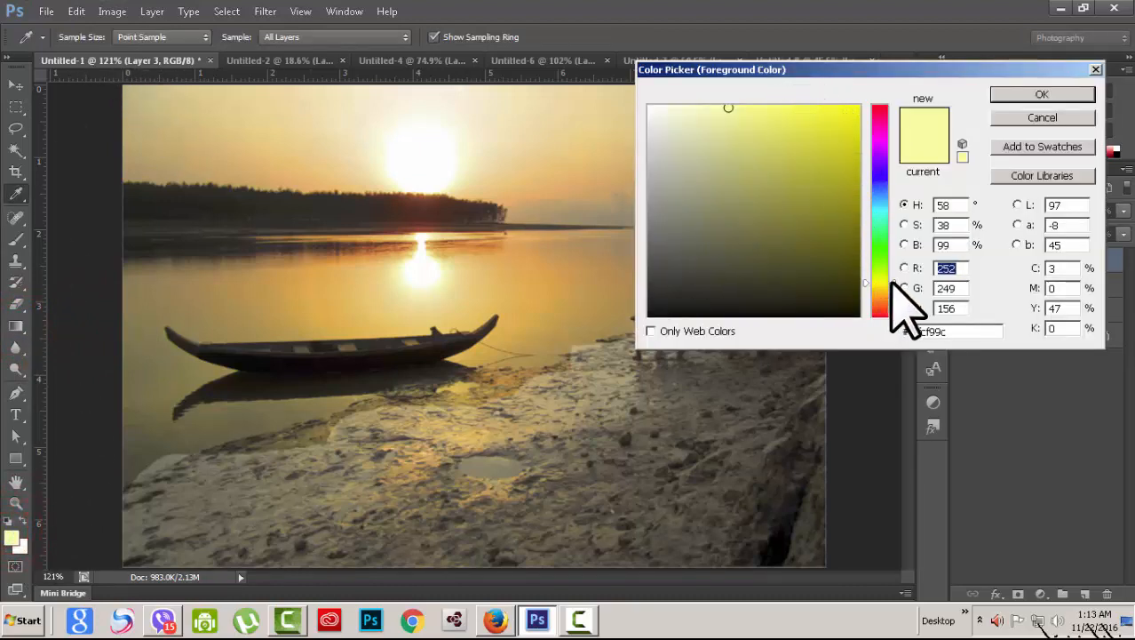
{"action": "left_click_drag", "start_coordinate": [891, 282], "coordinate": [891, 291]}
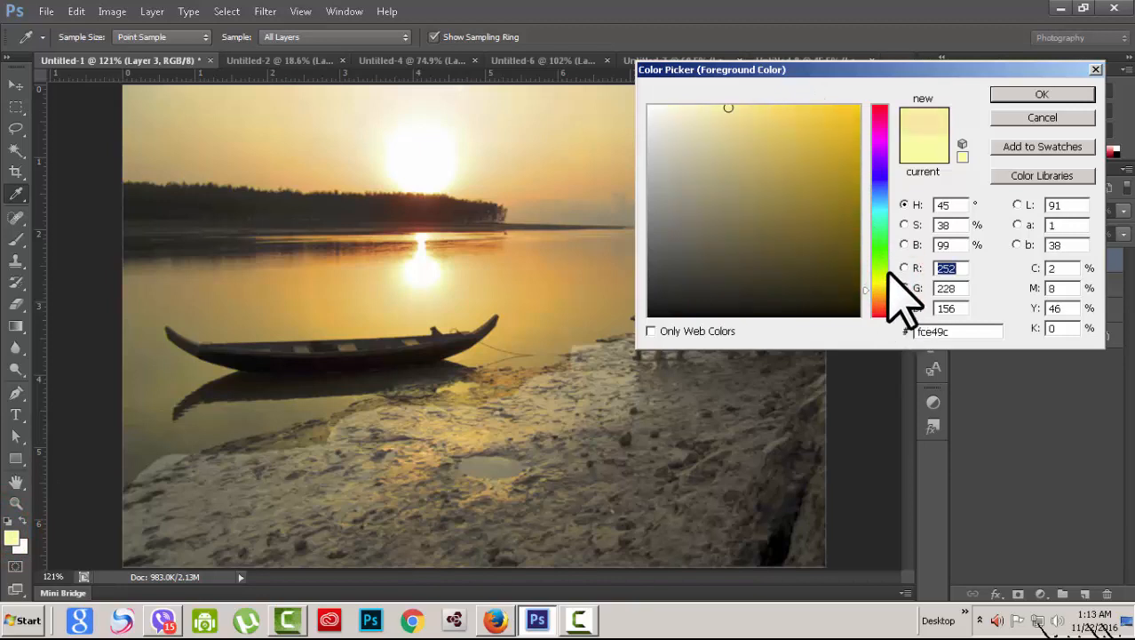
{"action": "left_click", "coordinate": [811, 115]}
{"action": "left_click", "coordinate": [1057, 95]}
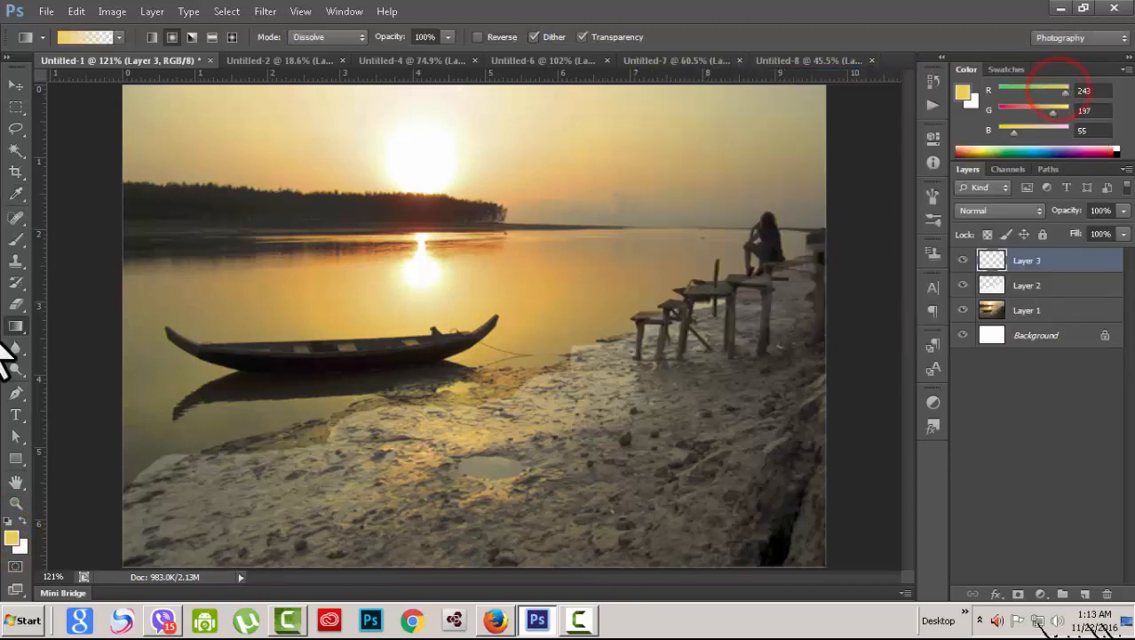
Step: Choose the Foreground to Transparent gradient preset
{"action": "left_click", "coordinate": [78, 37]}
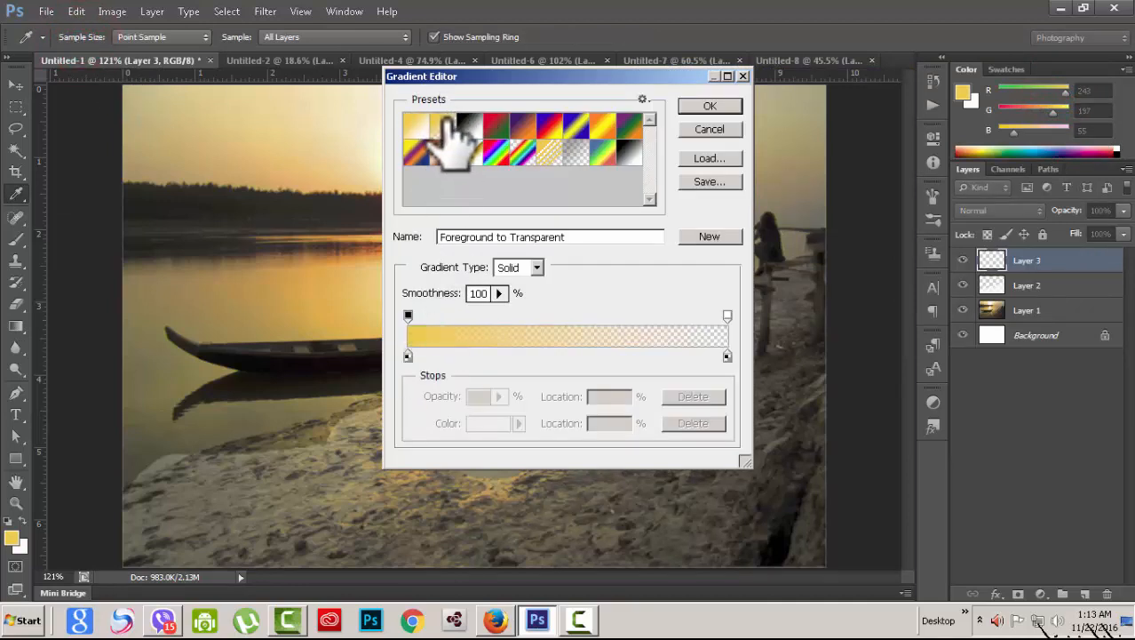
{"action": "left_click", "coordinate": [442, 120]}
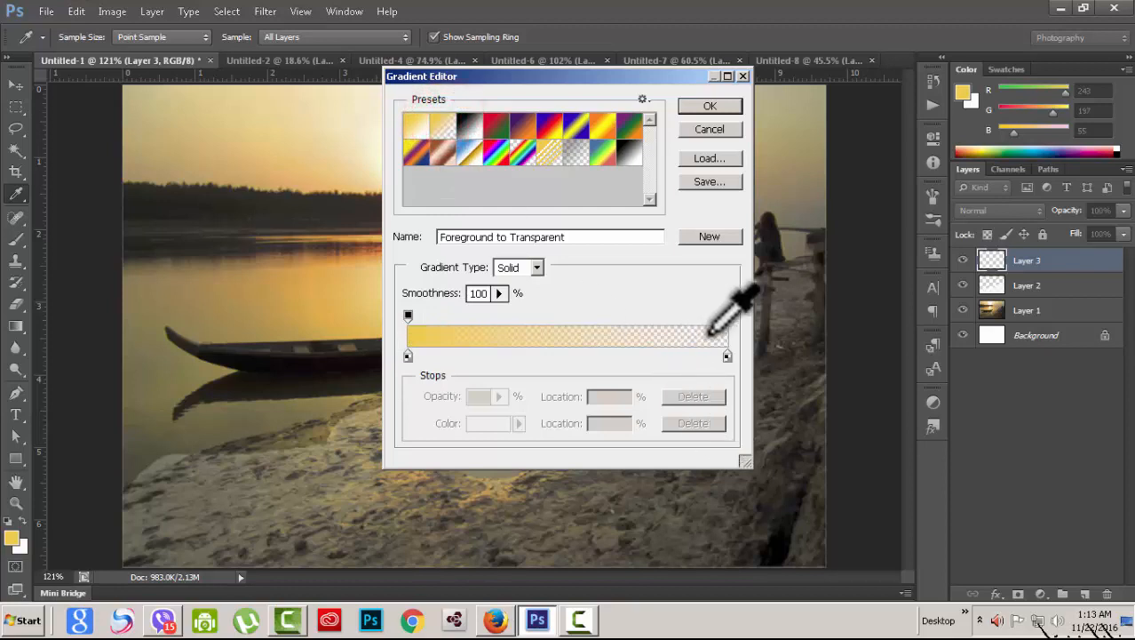
{"action": "left_click", "coordinate": [710, 106]}
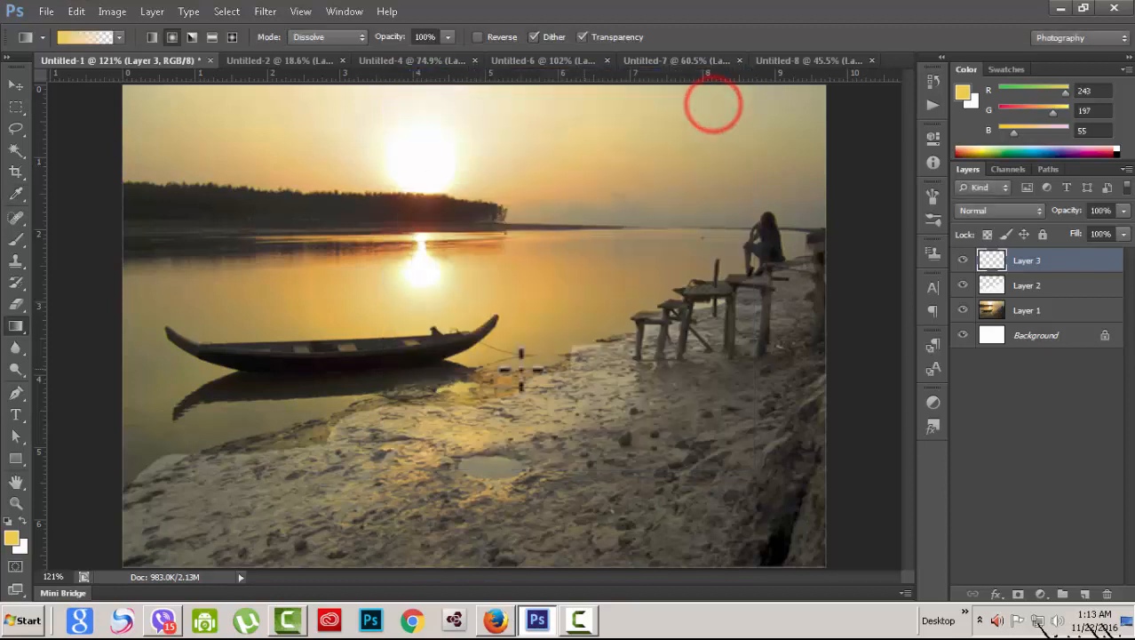
Step: Draw a radial gradient outward from the sun and set the gradient mode to Normal
{"action": "left_click", "coordinate": [173, 40]}
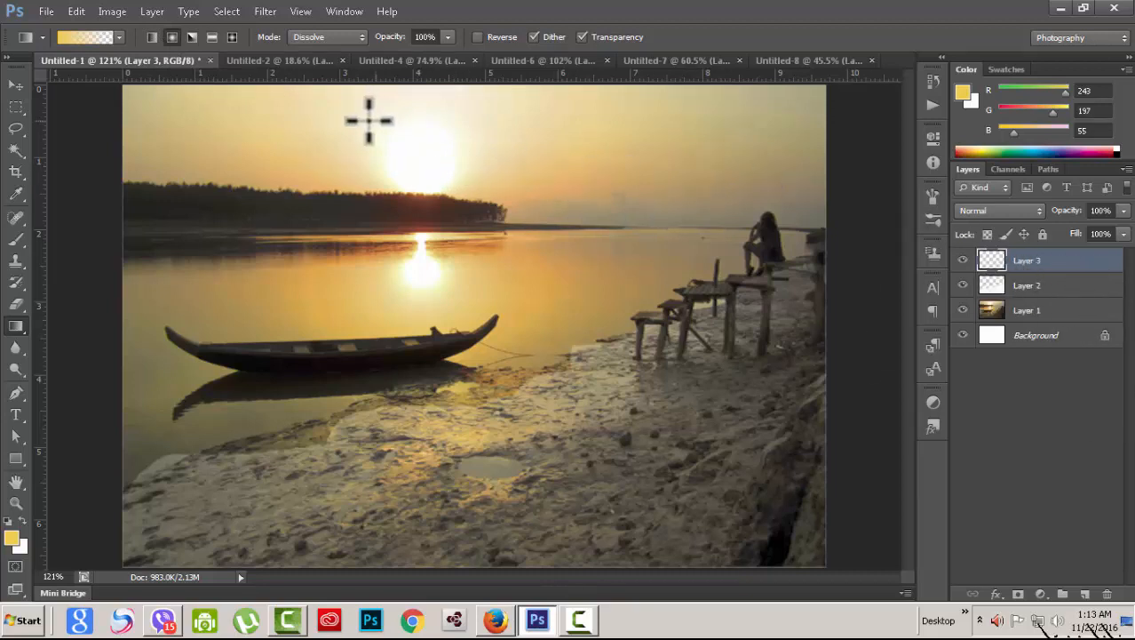
{"action": "left_click_drag", "start_coordinate": [426, 163], "coordinate": [860, 94]}
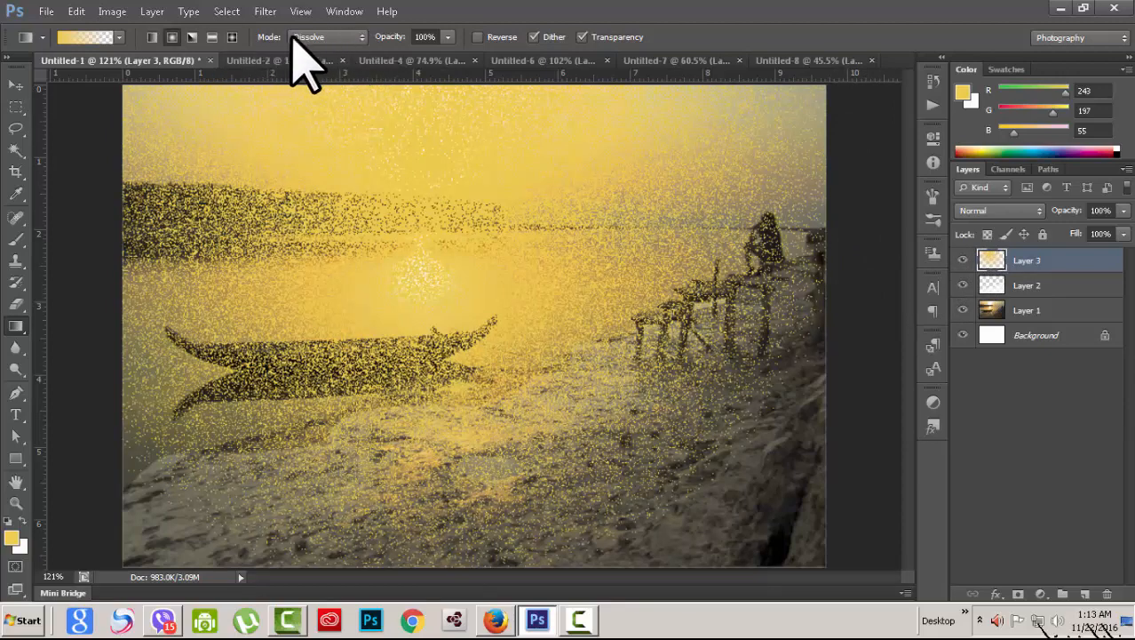
{"action": "left_click", "coordinate": [360, 36]}
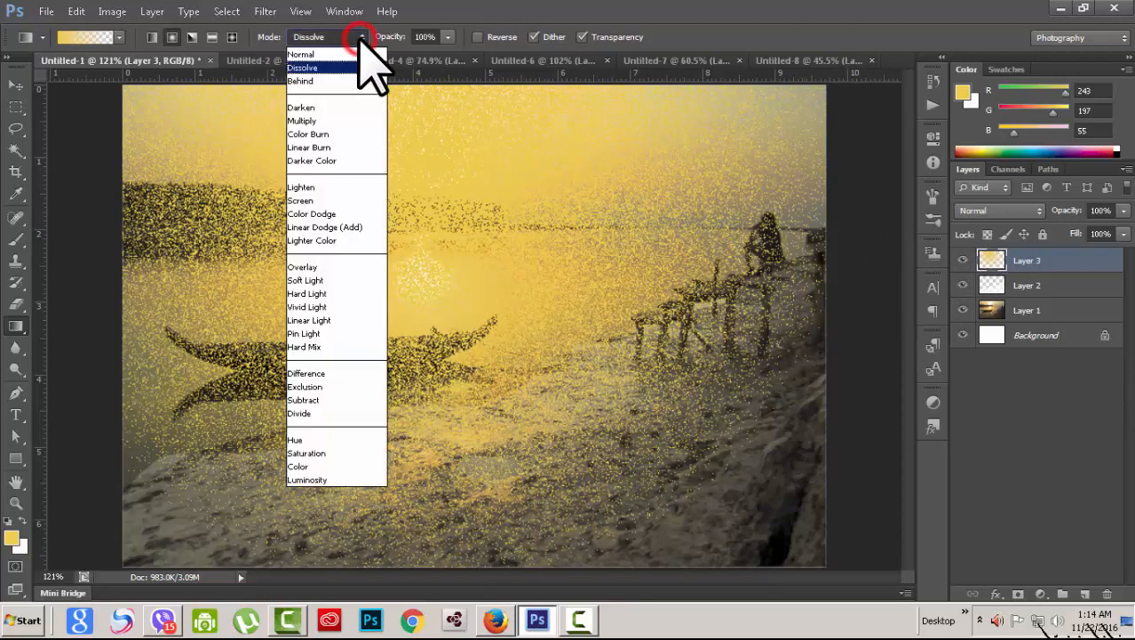
{"action": "left_click", "coordinate": [315, 55]}
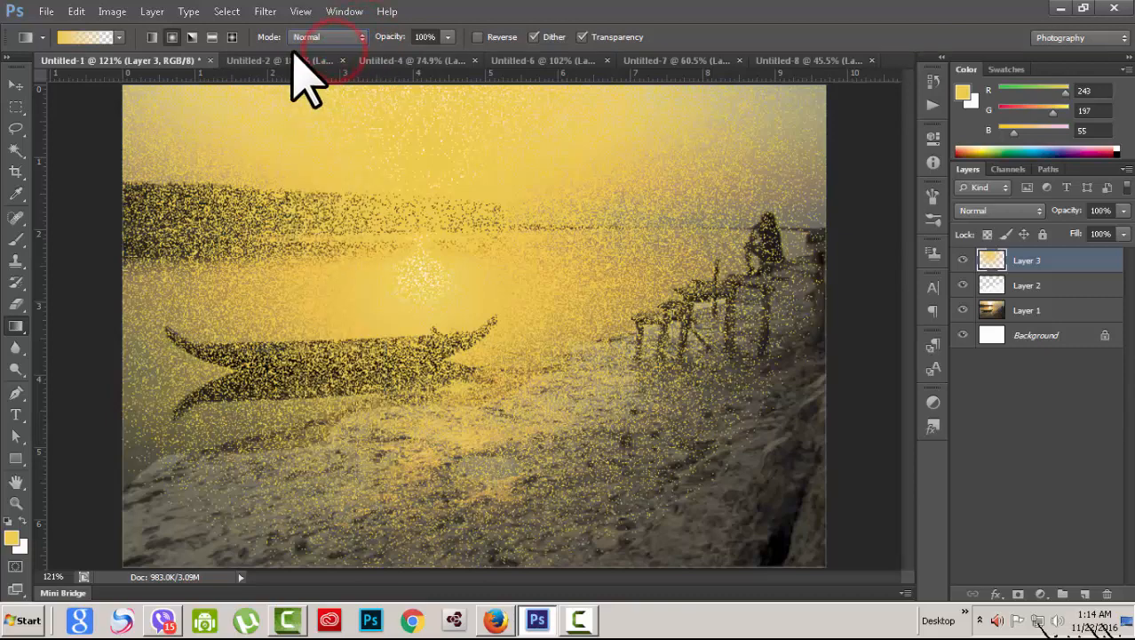
Step: Delete the speckled Layer 3 and add a fresh empty Layer 3 above Layer 2
{"action": "left_click", "coordinate": [1107, 594]}
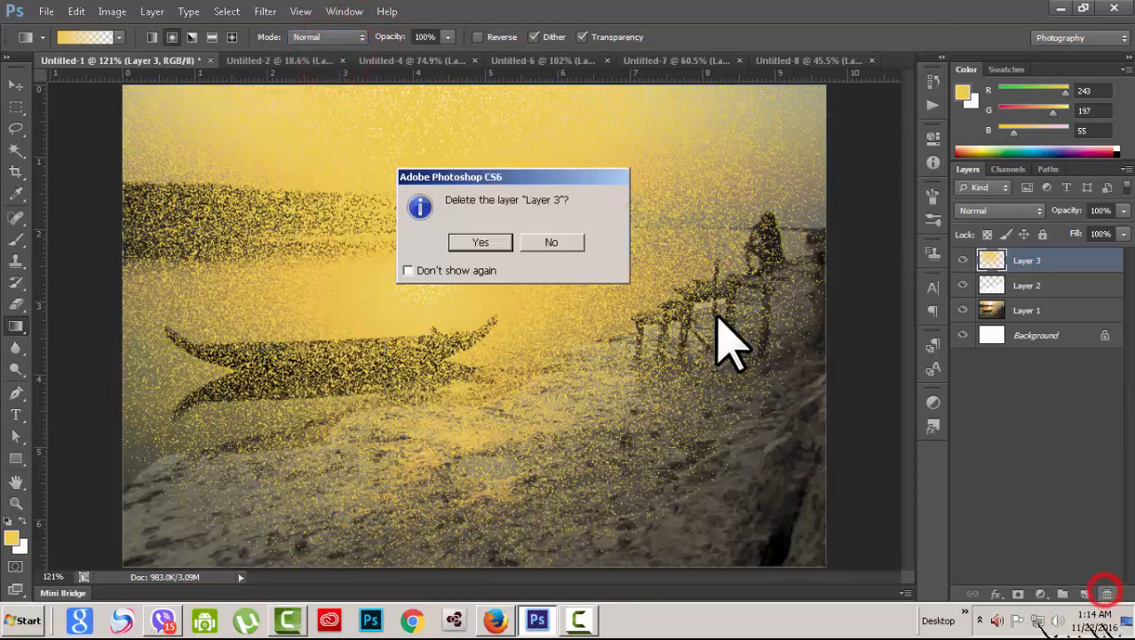
{"action": "left_click", "coordinate": [462, 239]}
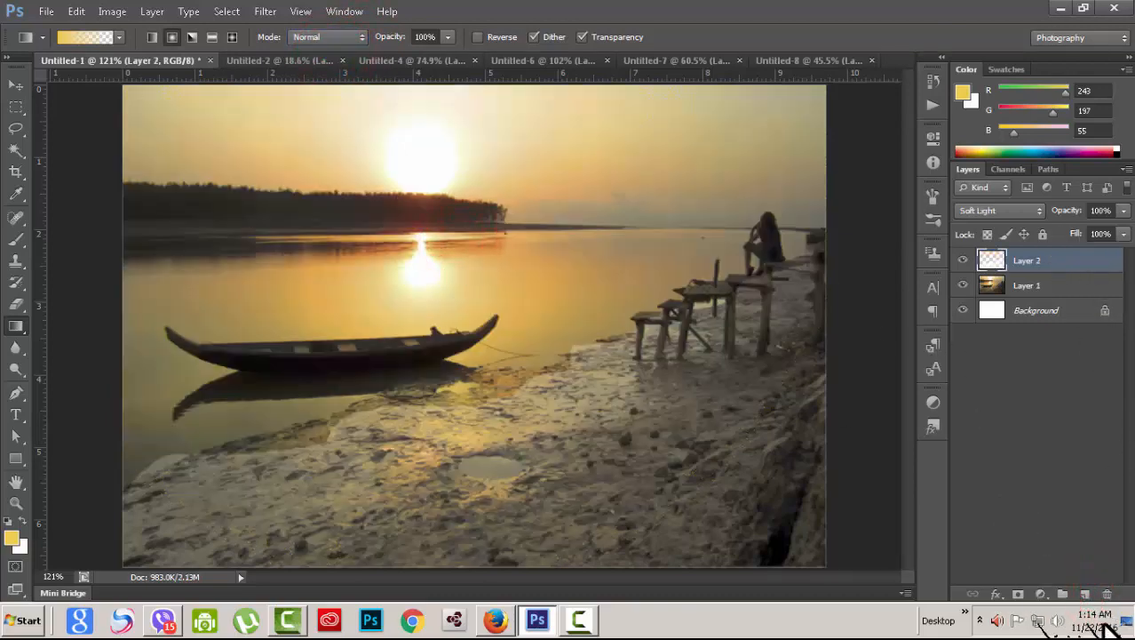
{"action": "left_click", "coordinate": [1086, 594]}
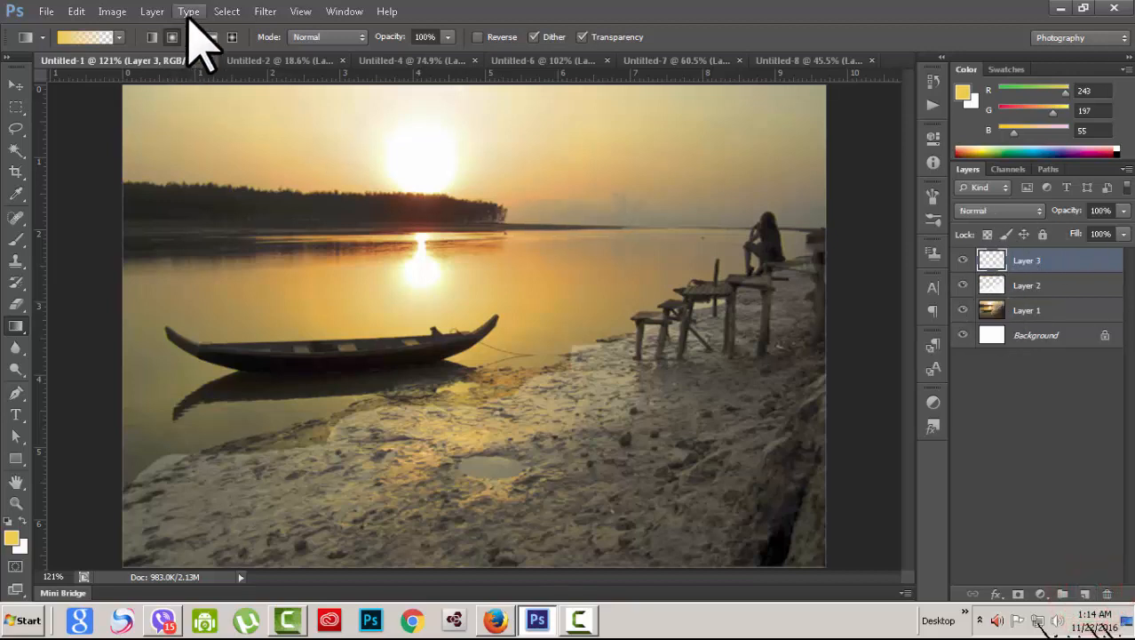
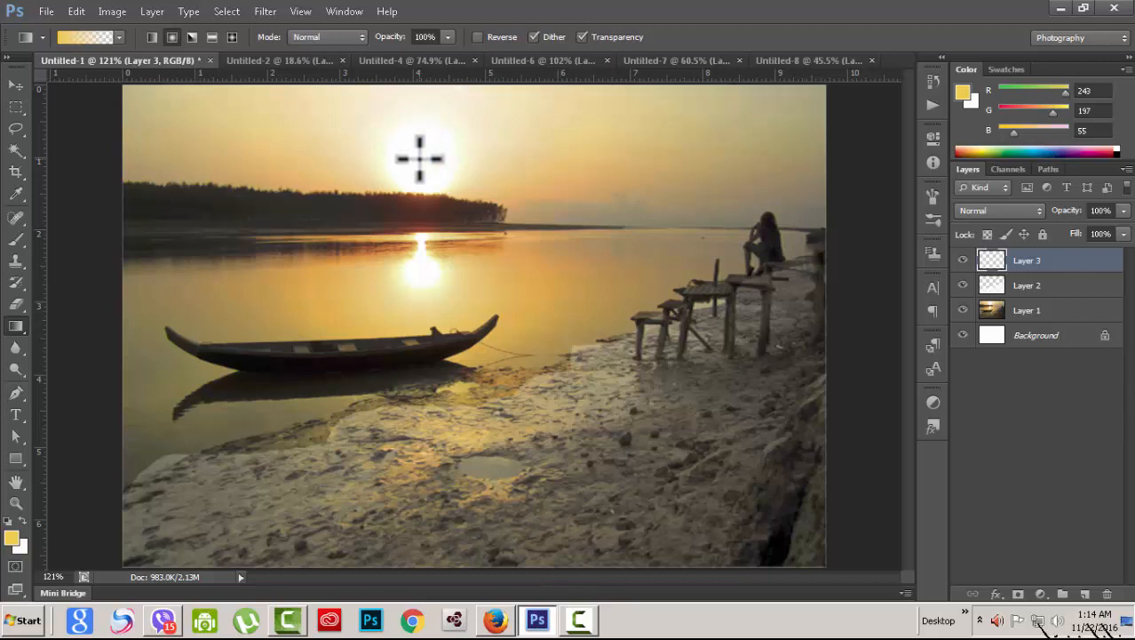
Step: Drag a yellow gradient out from the sun on Layer 3, then blend it in Dissolve and Darken, comparing
{"action": "left_click_drag", "start_coordinate": [420, 157], "coordinate": [834, 87]}
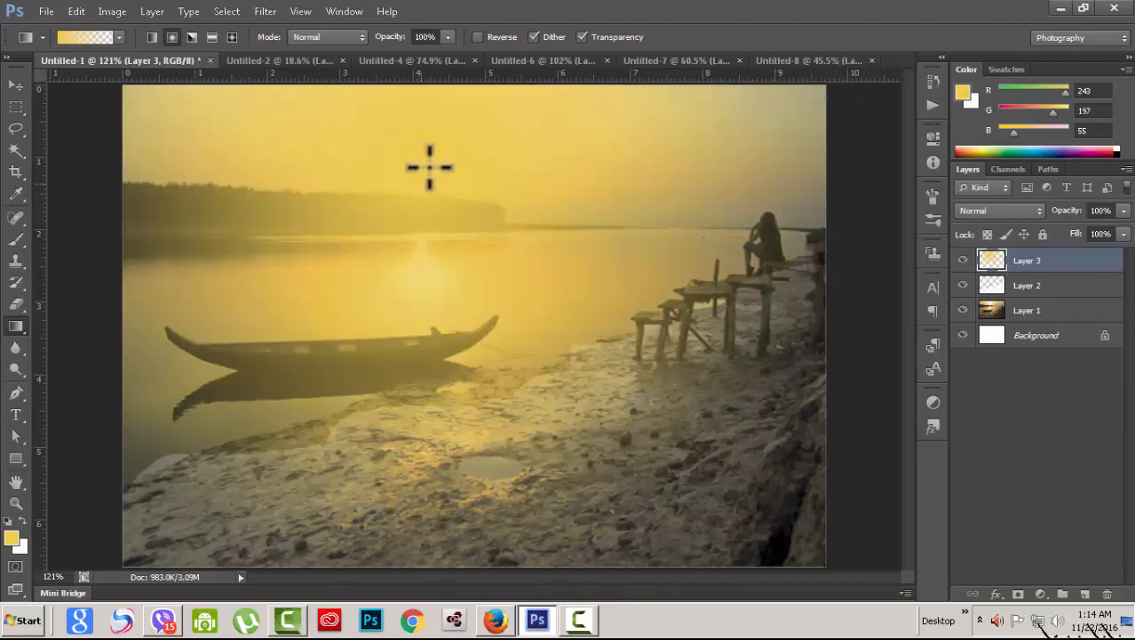
{"action": "left_click", "coordinate": [1036, 212]}
{"action": "left_click", "coordinate": [988, 21]}
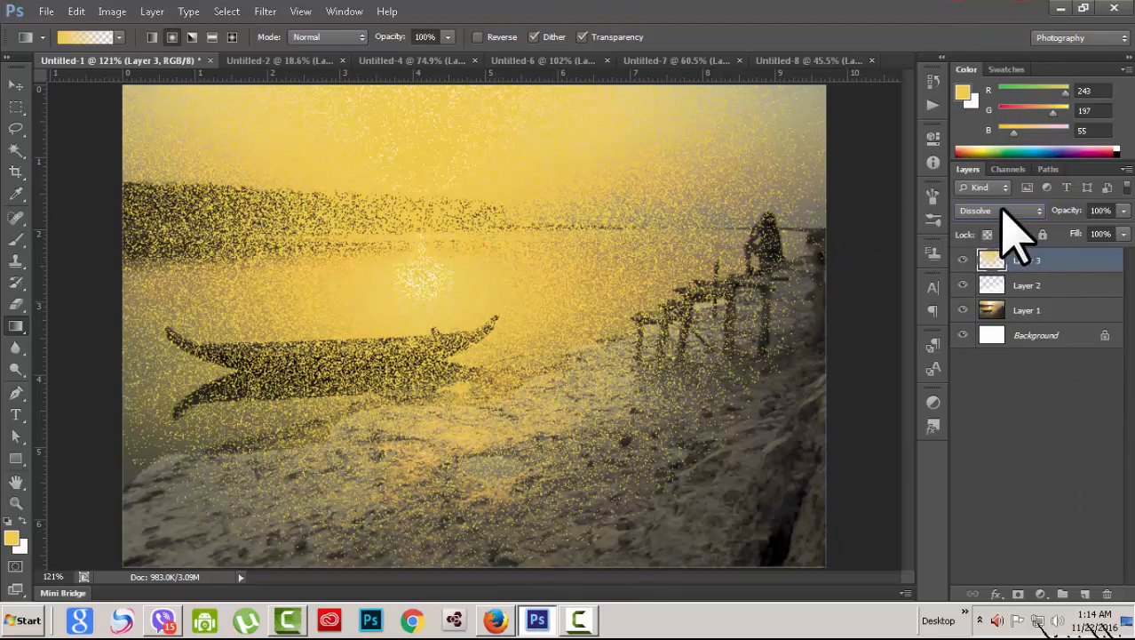
{"action": "scroll", "coordinate": [1004, 211], "scroll_direction": "down", "scroll_amount": 1}
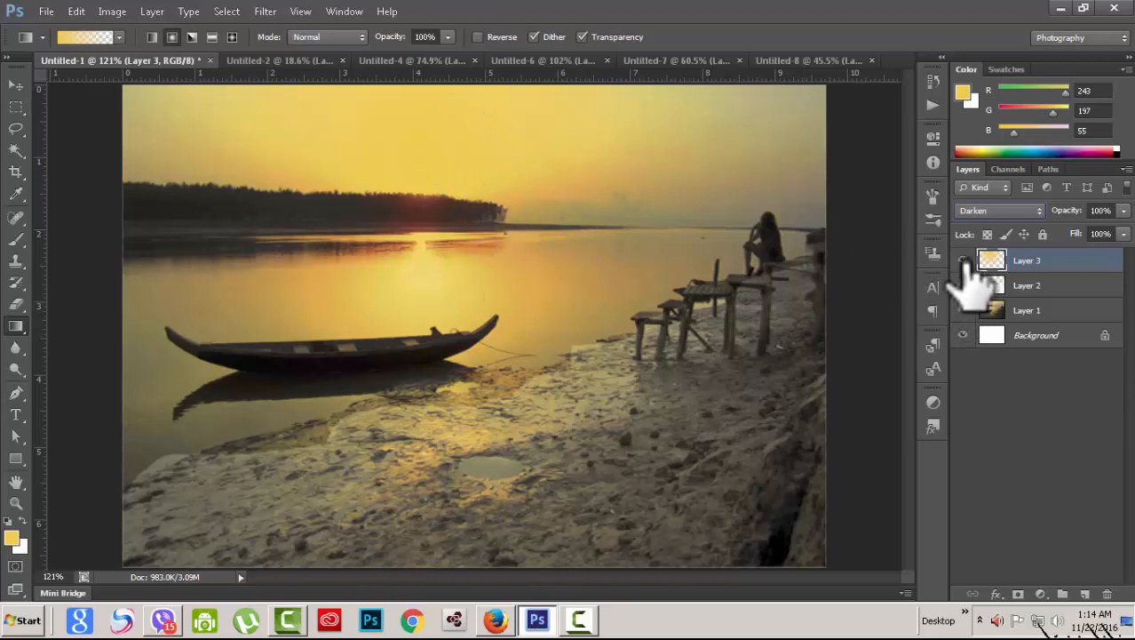
{"action": "left_click", "coordinate": [963, 261]}
{"action": "left_click", "coordinate": [963, 260]}
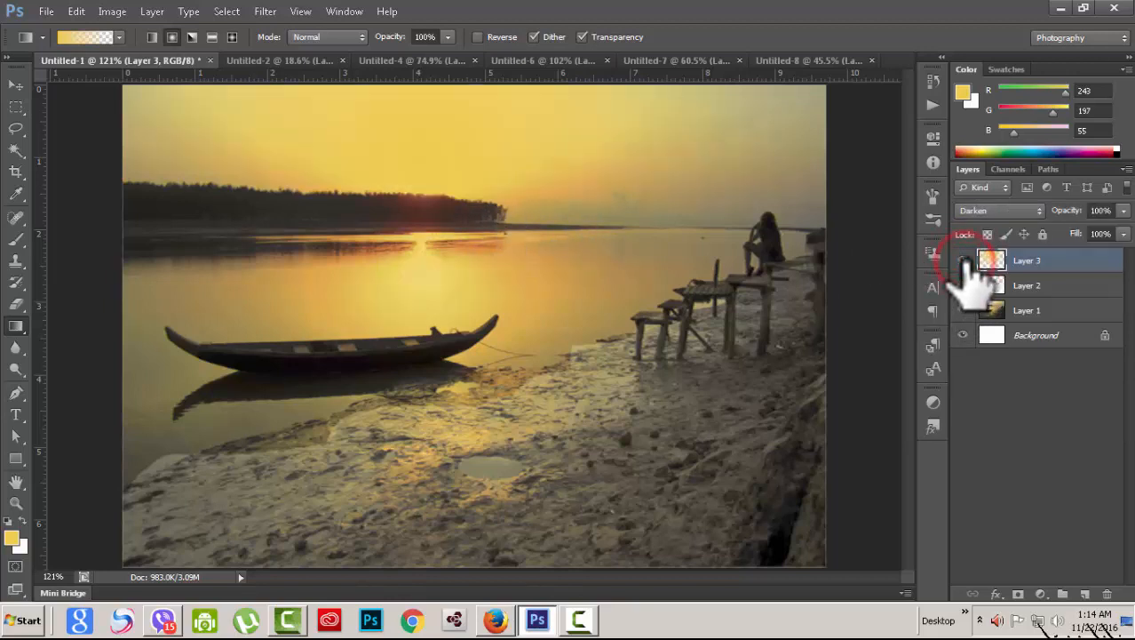
Step: Try Multiply and Color Burn on Layer 3, toggling its visibility to compare with the original
{"action": "left_click", "coordinate": [1017, 212]}
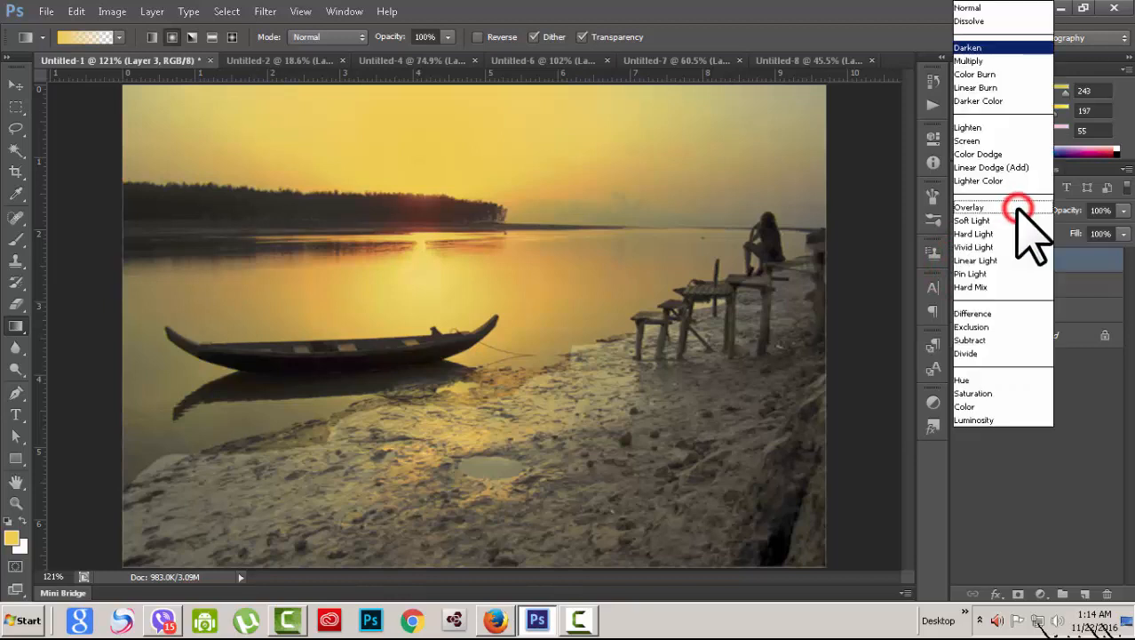
{"action": "left_click", "coordinate": [998, 59]}
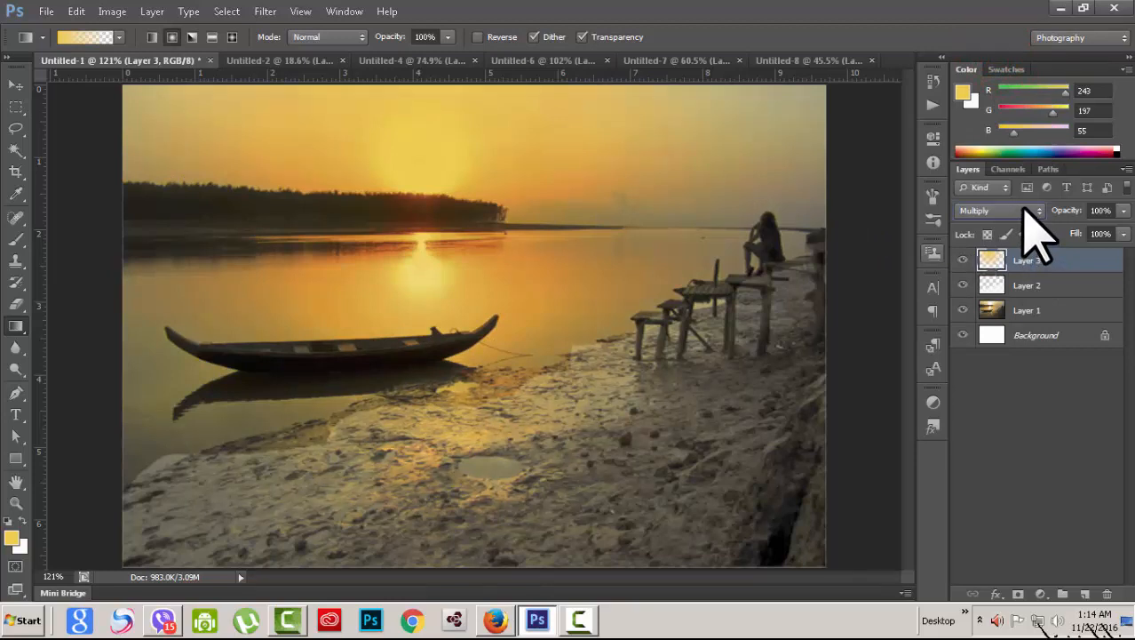
{"action": "key", "text": "Down"}
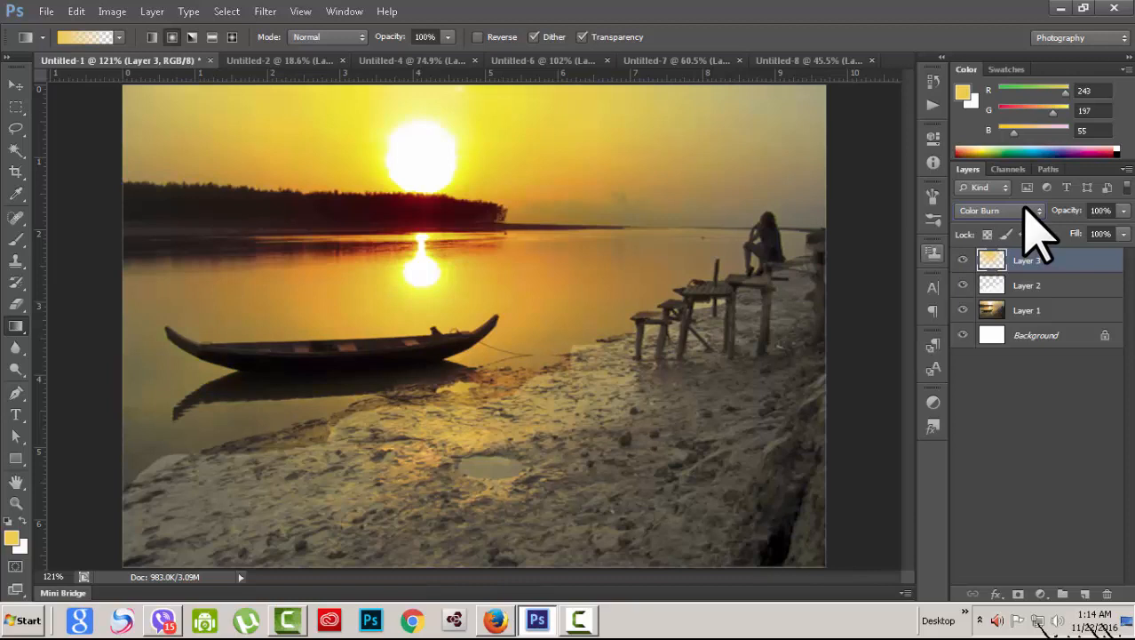
{"action": "left_click", "coordinate": [963, 259]}
{"action": "left_click", "coordinate": [962, 259]}
Step: Step Layer 3 from Linear Burn through the later blend modes, ending on Saturation
{"action": "left_click", "coordinate": [1035, 211]}
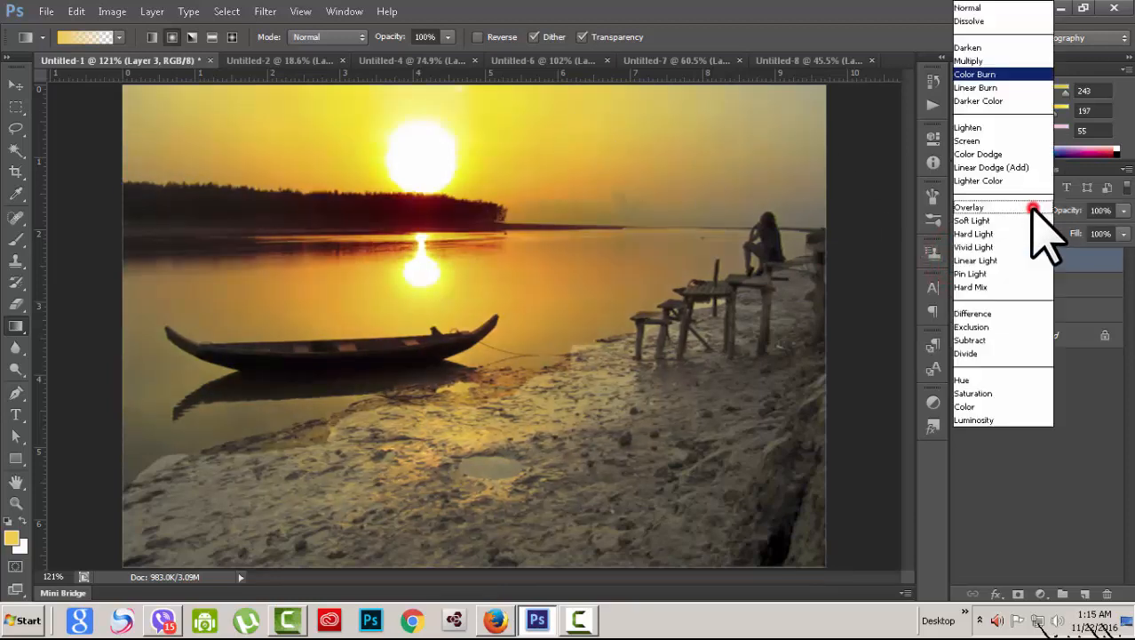
{"action": "left_click", "coordinate": [988, 93]}
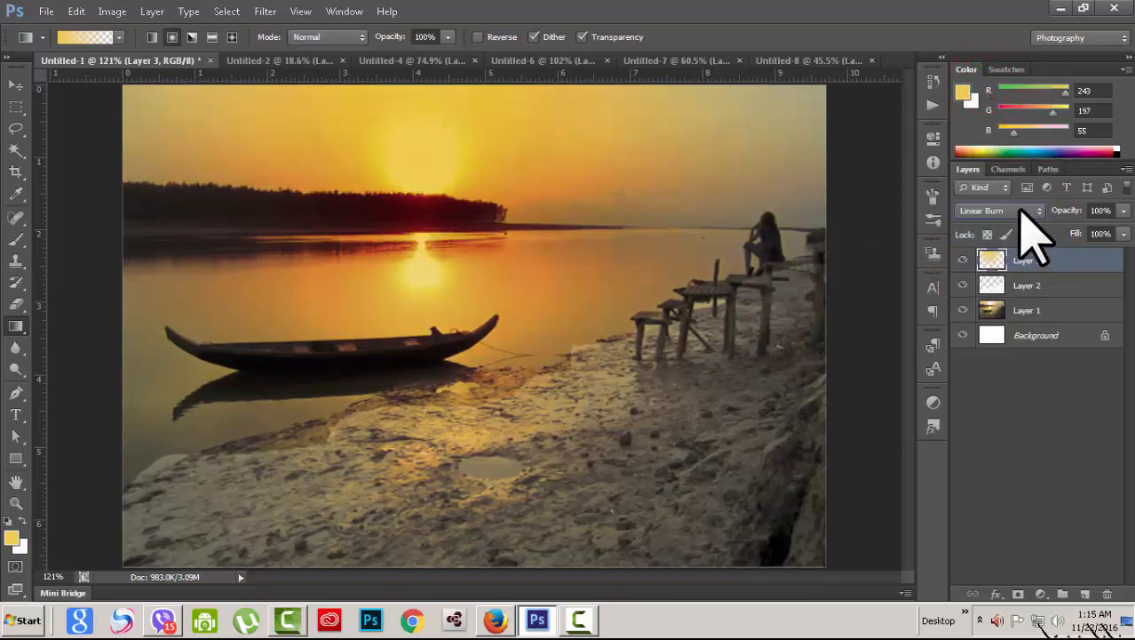
{"action": "scroll", "coordinate": [1020, 211], "scroll_direction": "down", "scroll_amount": 1}
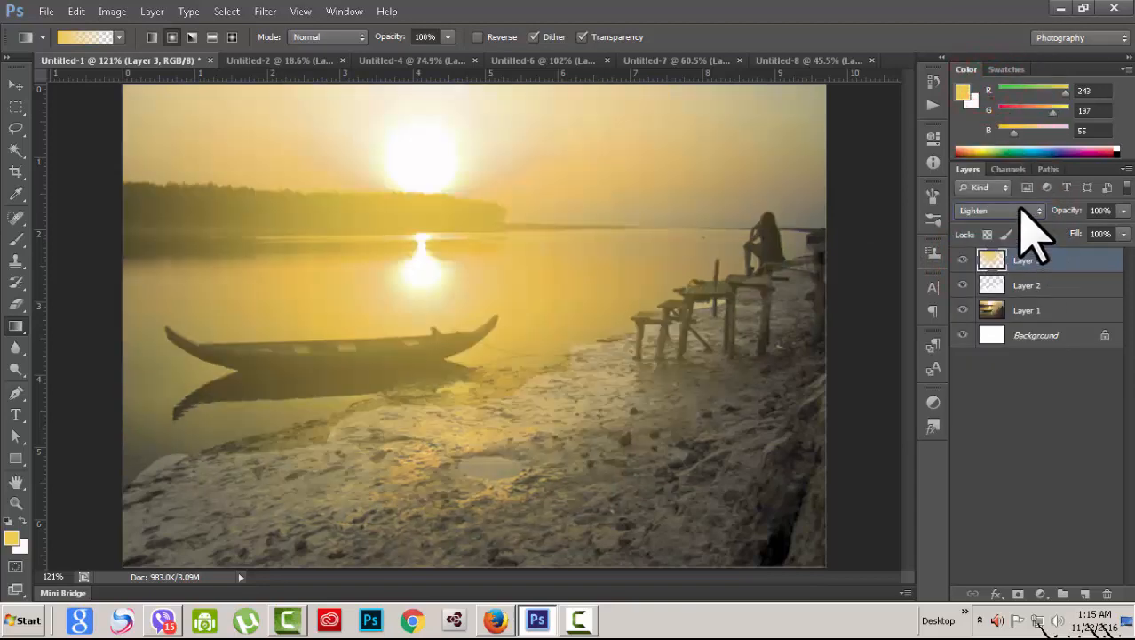
{"action": "scroll", "coordinate": [1021, 211], "scroll_direction": "down", "scroll_amount": 1}
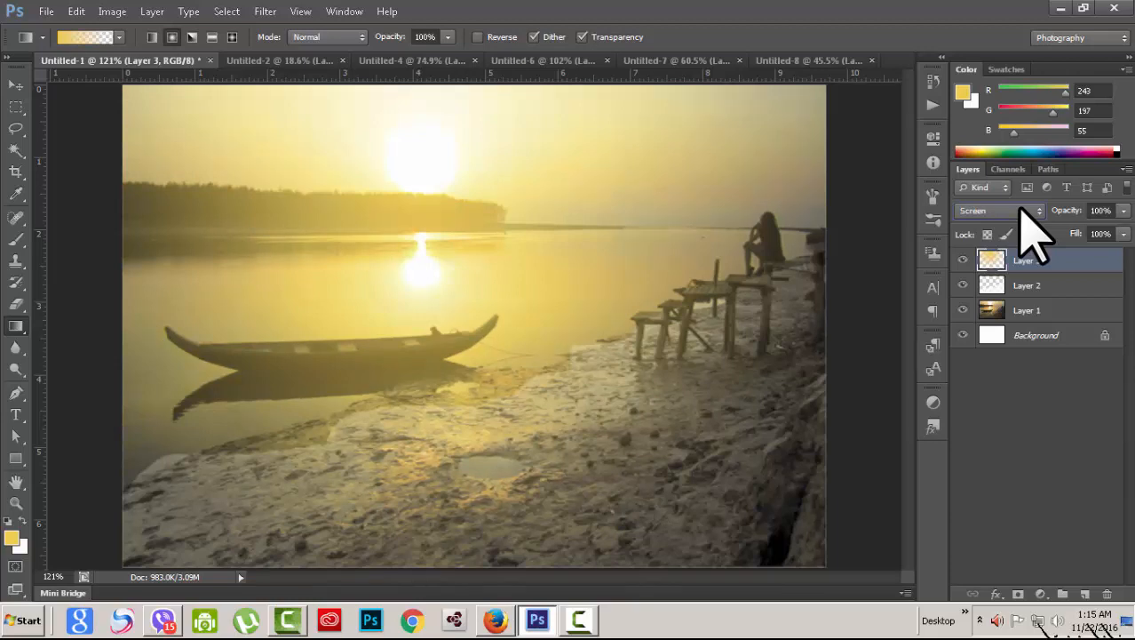
{"action": "scroll", "coordinate": [1030, 233], "scroll_direction": "down", "scroll_amount": 1}
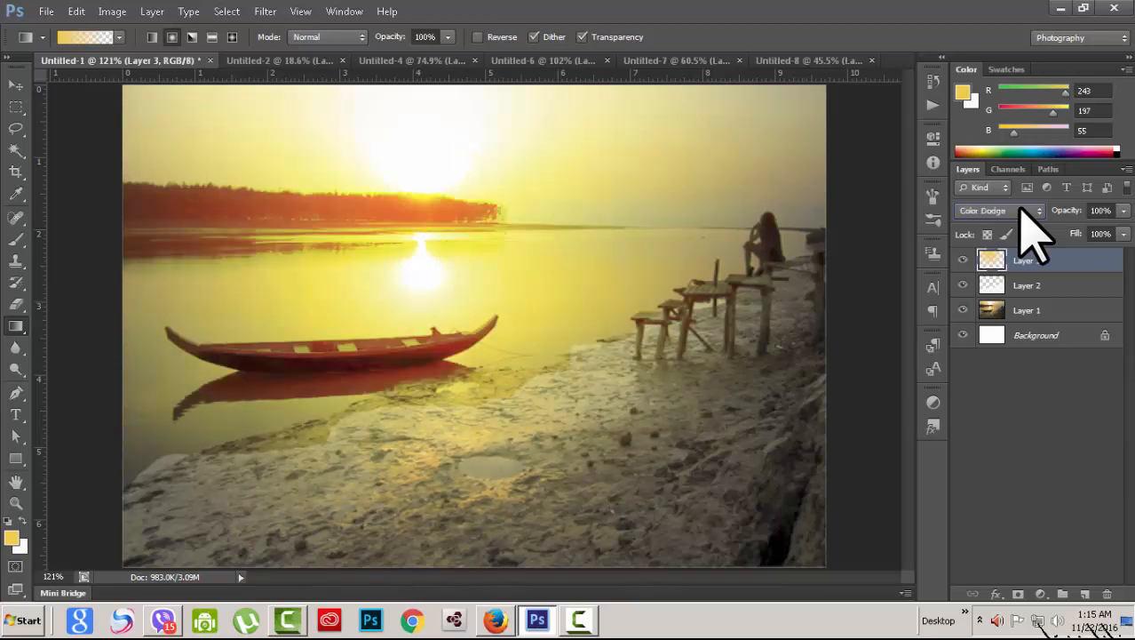
{"action": "scroll", "coordinate": [1021, 206], "scroll_direction": "down", "scroll_amount": 1}
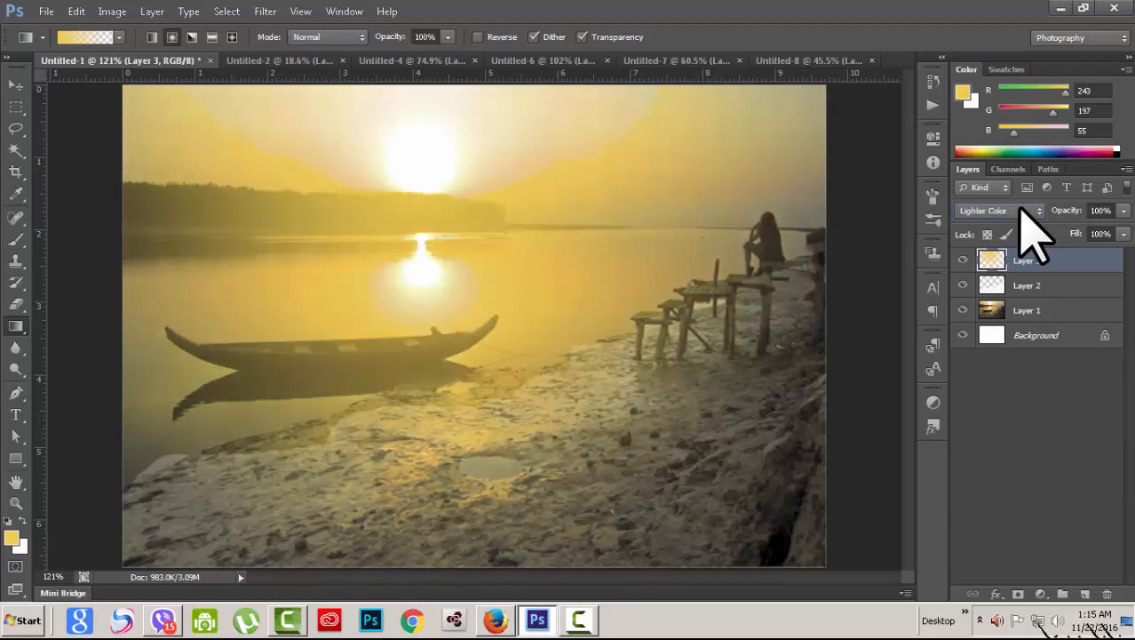
{"action": "scroll", "coordinate": [1022, 207], "scroll_direction": "down", "scroll_amount": 1}
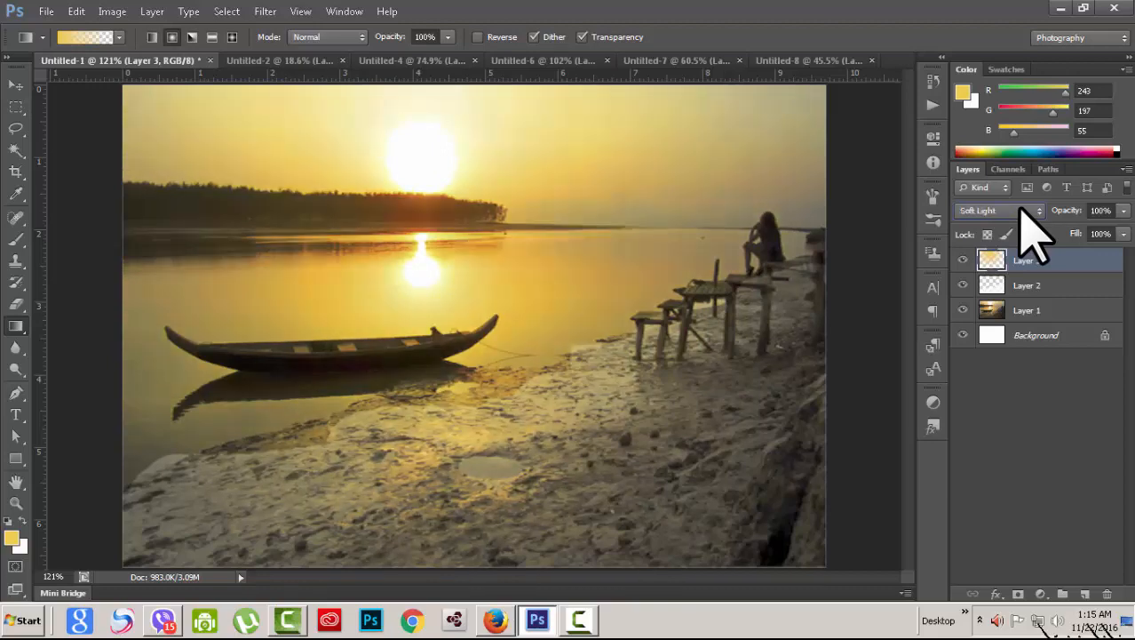
{"action": "scroll", "coordinate": [1030, 233], "scroll_direction": "down", "scroll_amount": 2}
{"action": "scroll", "coordinate": [1030, 233], "scroll_direction": "down", "scroll_amount": 3}
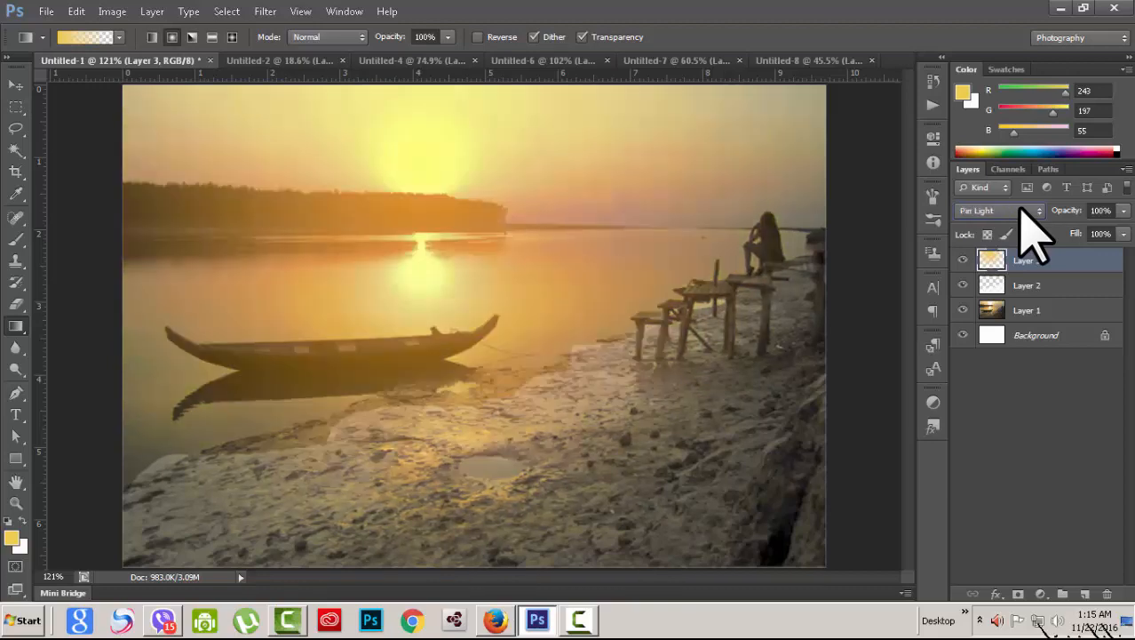
{"action": "scroll", "coordinate": [1031, 232], "scroll_direction": "down", "scroll_amount": 1}
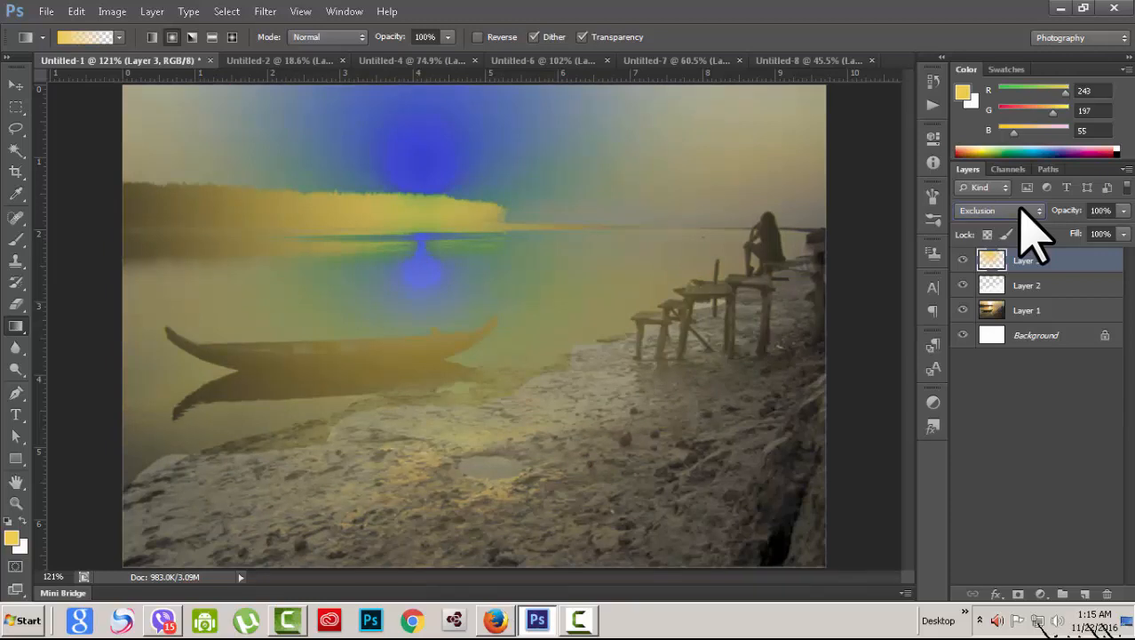
{"action": "scroll", "coordinate": [1031, 232], "scroll_direction": "down", "scroll_amount": 2}
{"action": "scroll", "coordinate": [1037, 233], "scroll_direction": "up", "scroll_amount": 2}
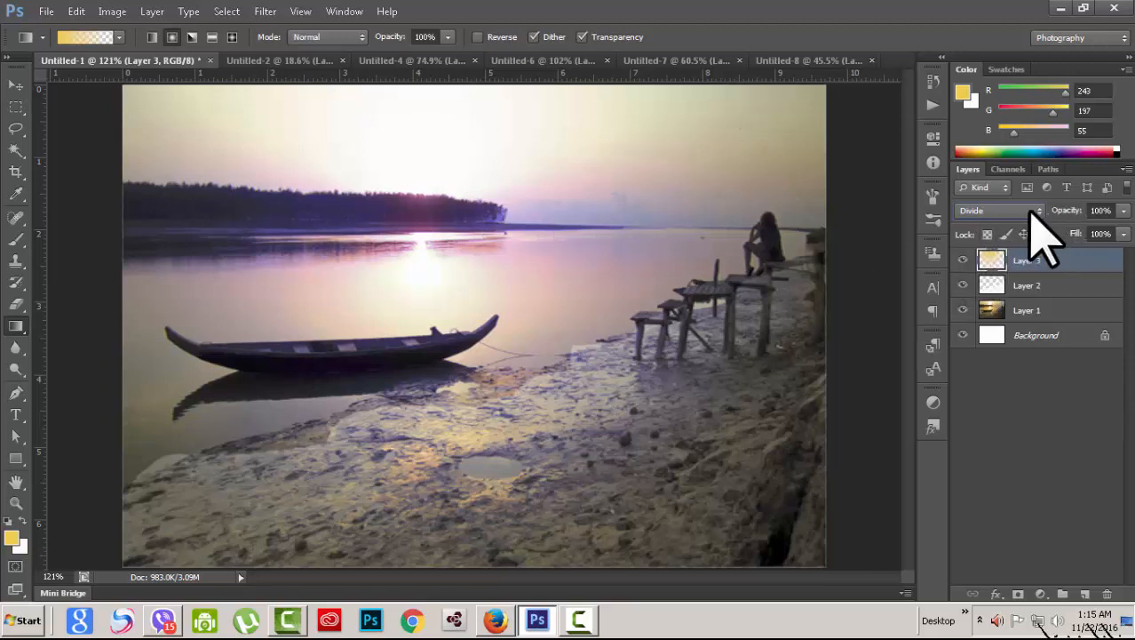
{"action": "scroll", "coordinate": [1032, 215], "scroll_direction": "down", "scroll_amount": 1}
{"action": "scroll", "coordinate": [1031, 213], "scroll_direction": "down", "scroll_amount": 1}
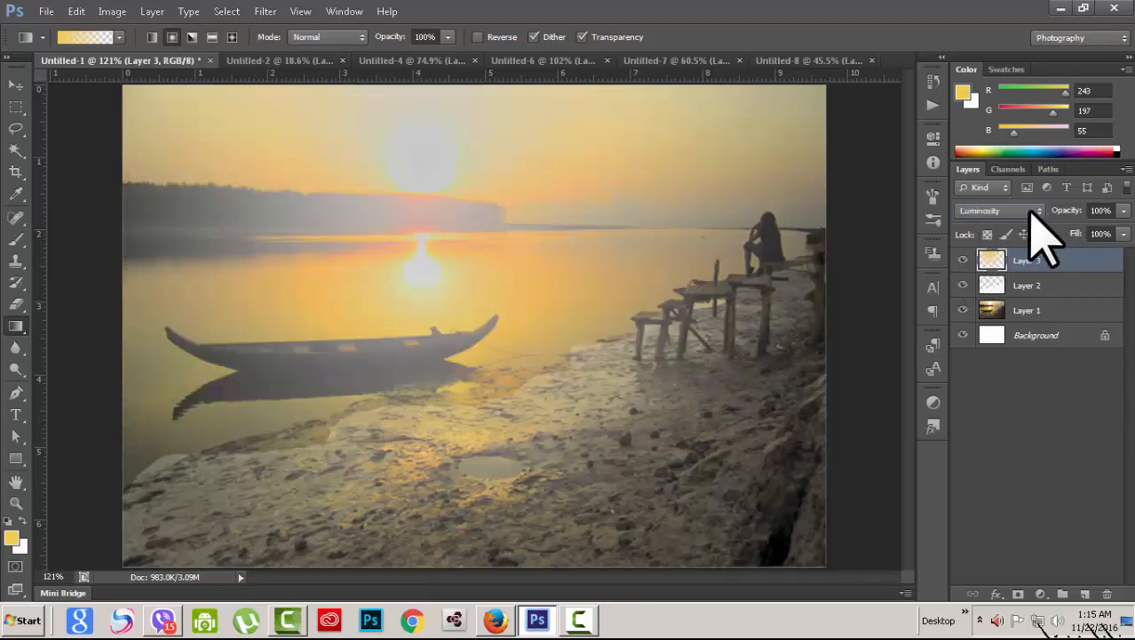
{"action": "scroll", "coordinate": [1032, 213], "scroll_direction": "down", "scroll_amount": 1}
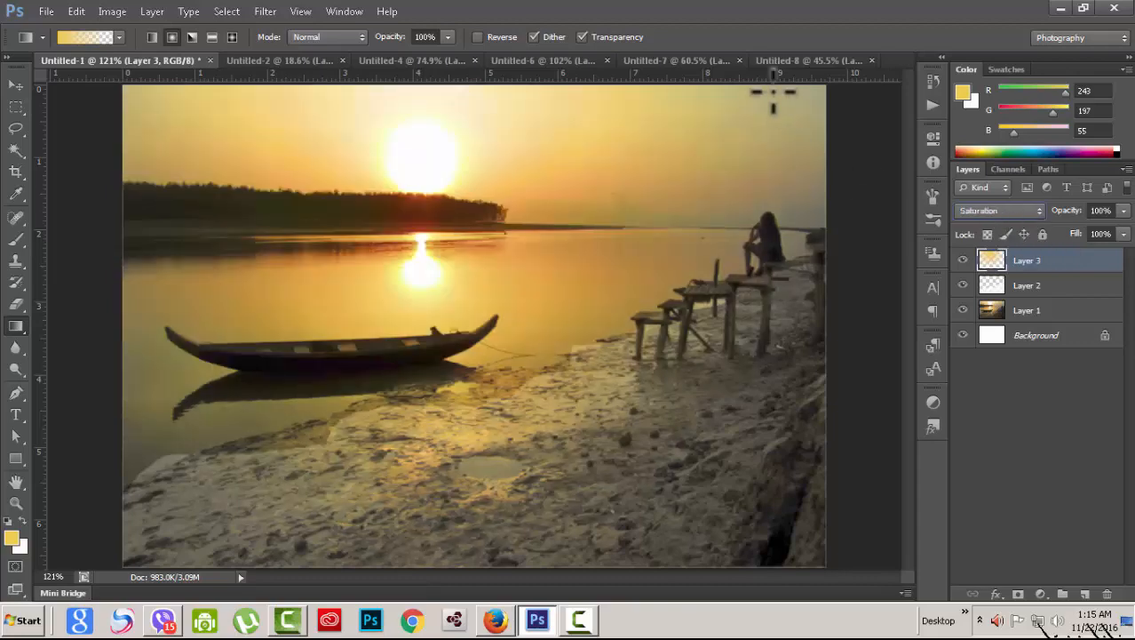
{"action": "left_click", "coordinate": [681, 60]}
Step: In Untitled-8, select and show Layer 5's rainbow gradient, toggling the wedding photo to compare
{"action": "left_click", "coordinate": [804, 62]}
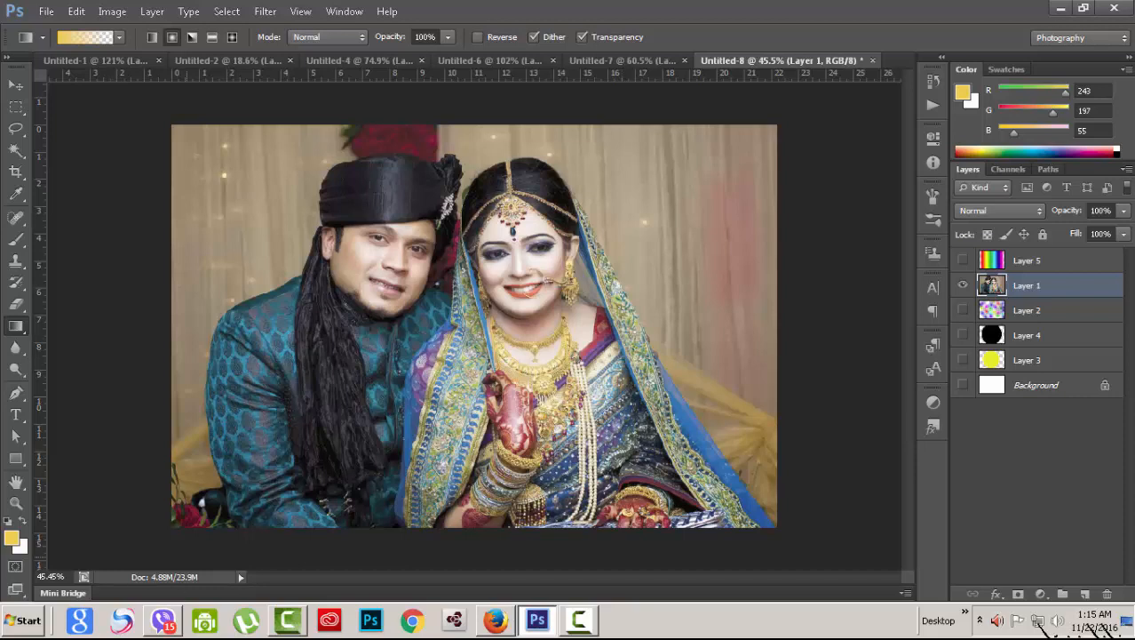
{"action": "left_click", "coordinate": [1086, 259]}
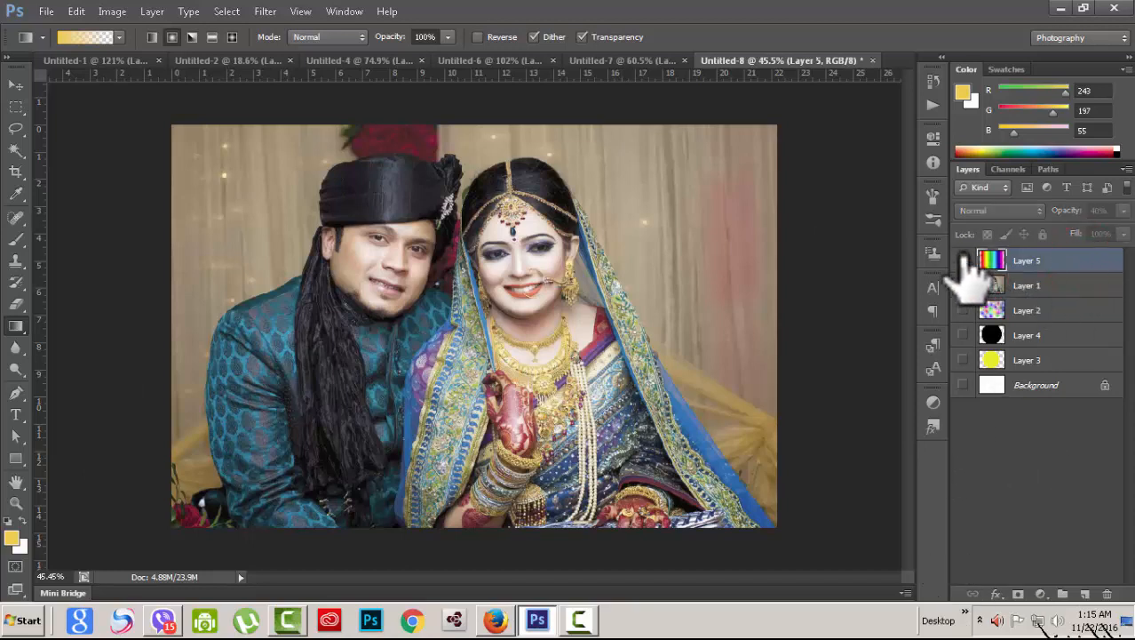
{"action": "left_click", "coordinate": [963, 260]}
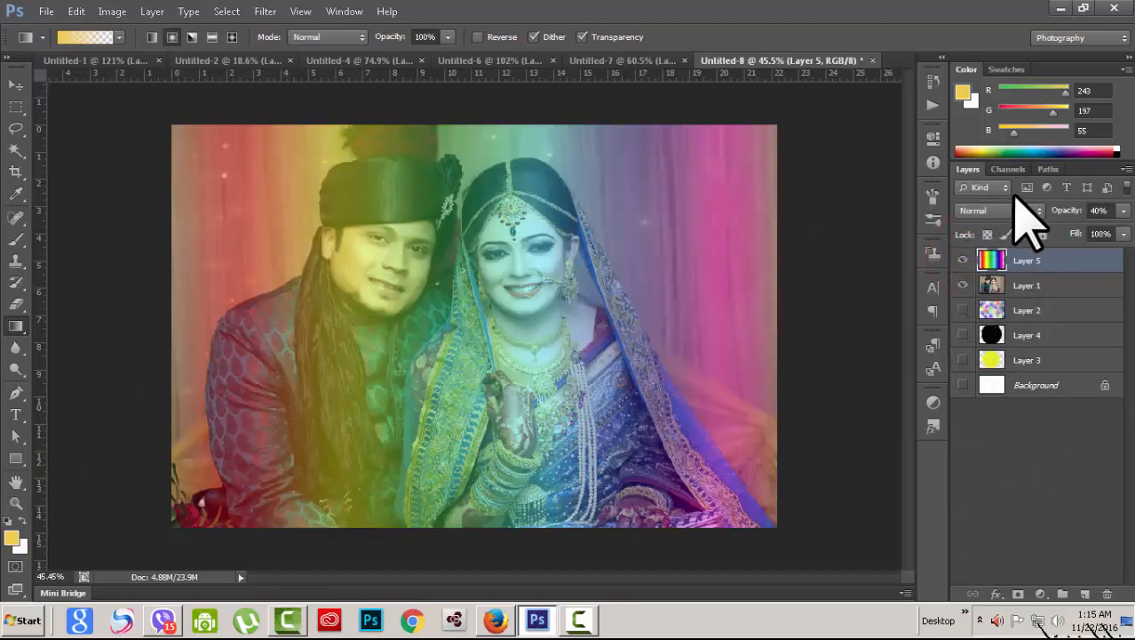
{"action": "left_click", "coordinate": [963, 286]}
{"action": "left_click", "coordinate": [963, 285]}
Step: Choose the Transparent Rainbow gradient preset and raise Layer 5's opacity to 100%
{"action": "left_click", "coordinate": [94, 37]}
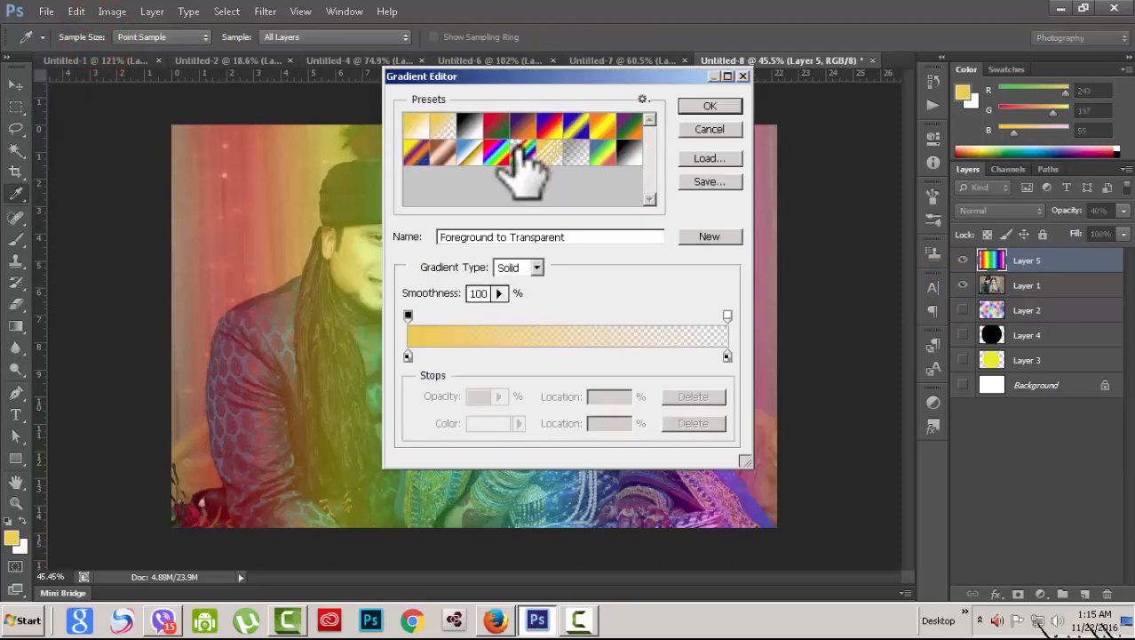
{"action": "left_click", "coordinate": [521, 152]}
{"action": "left_click", "coordinate": [710, 106]}
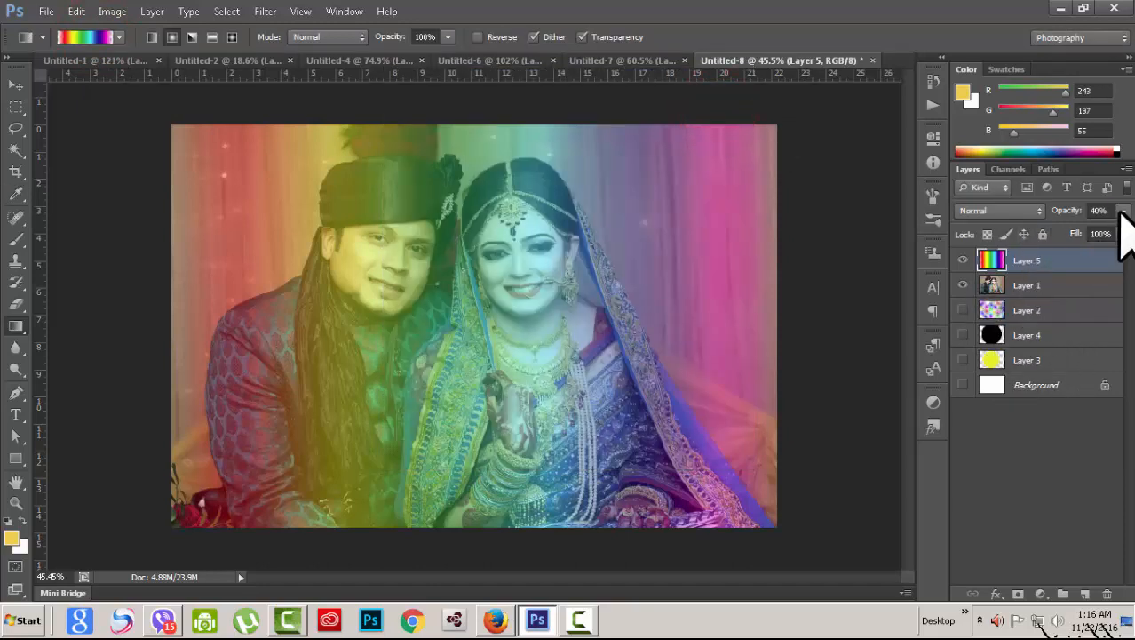
{"action": "left_click_drag", "start_coordinate": [1095, 229], "coordinate": [1128, 228]}
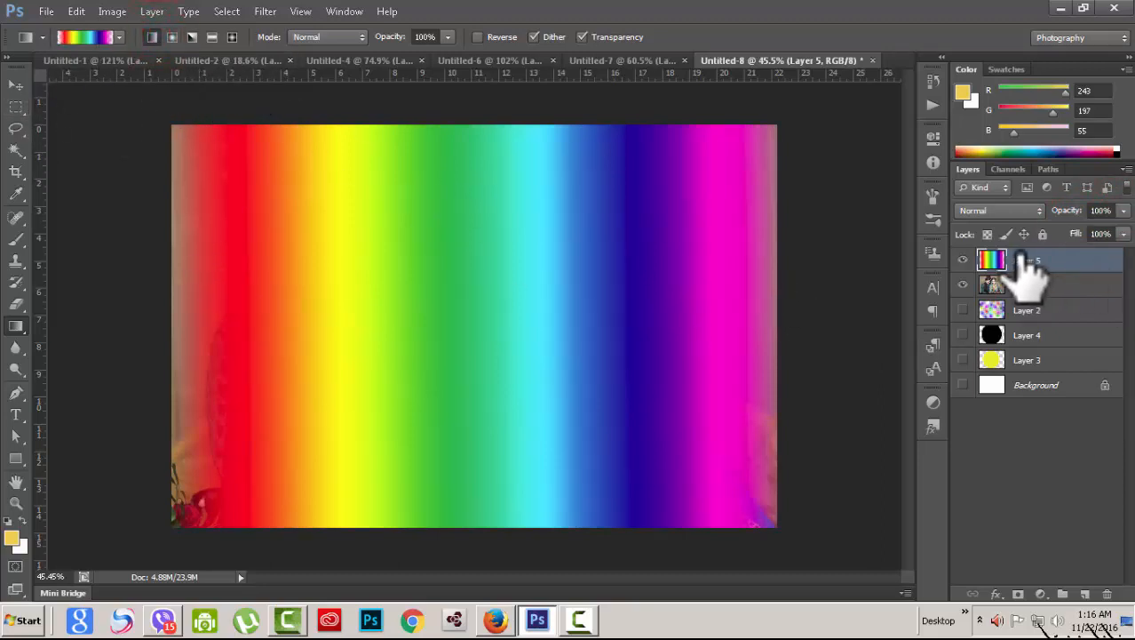
{"action": "left_click", "coordinate": [1035, 212]}
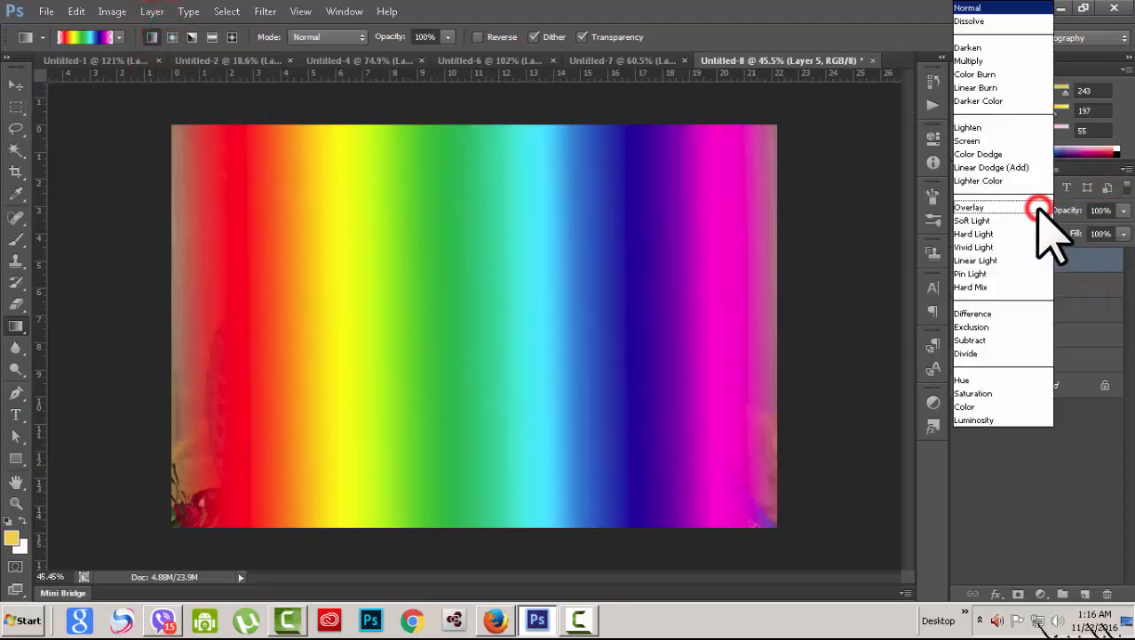
Step: Blend the rainbow Layer 5 in Darken, then Hue, toggling it repeatedly to compare with the photo
{"action": "left_click", "coordinate": [984, 48]}
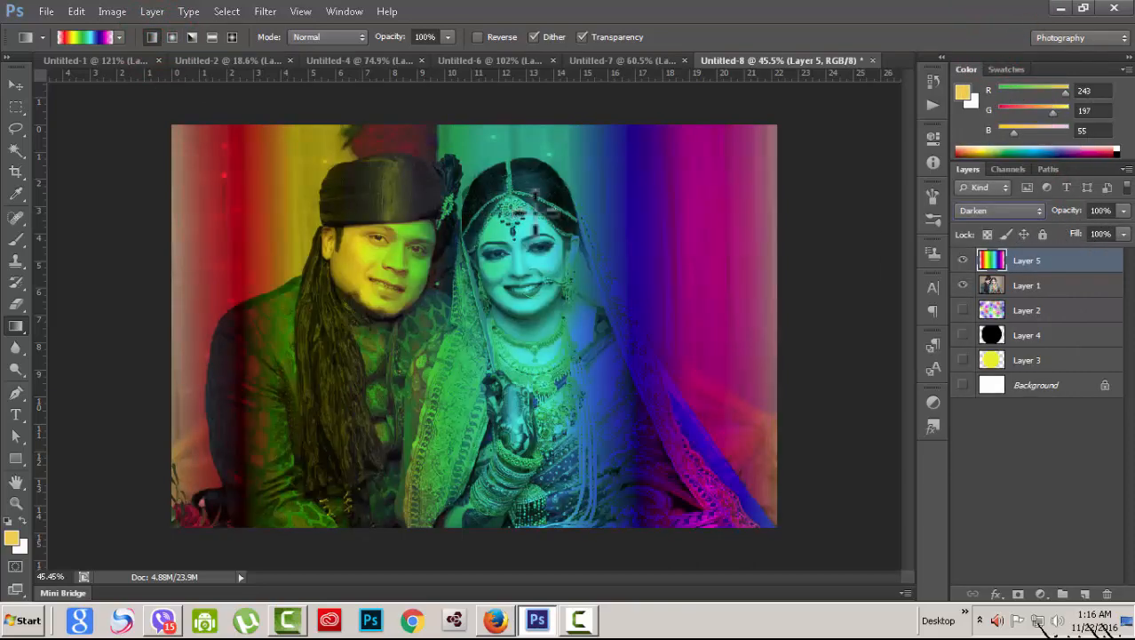
{"action": "left_click", "coordinate": [963, 261]}
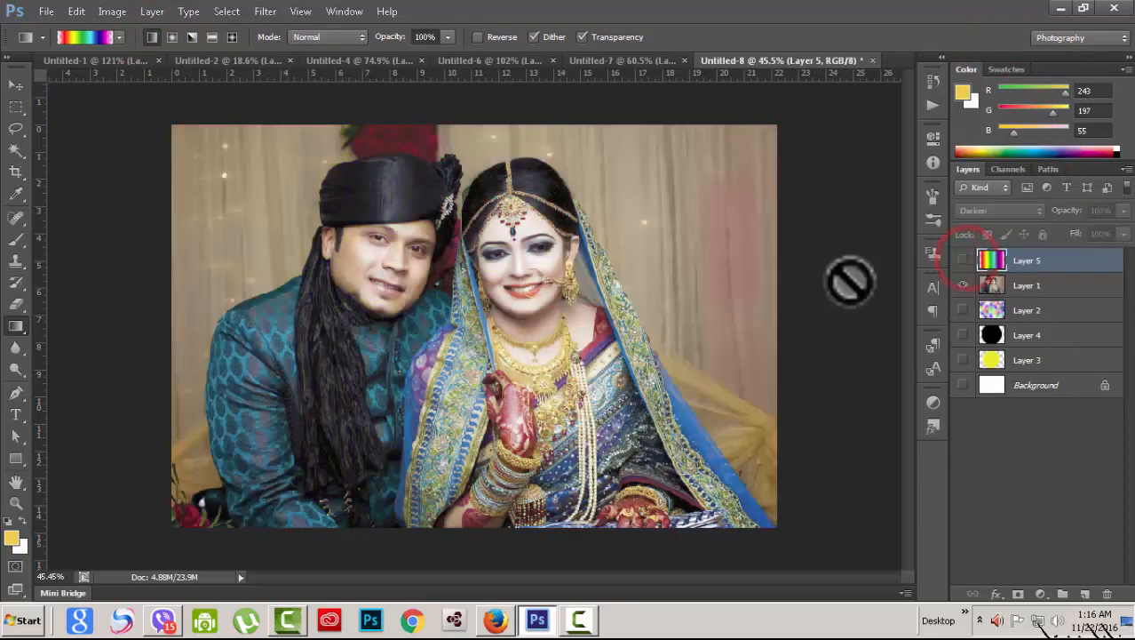
{"action": "left_click", "coordinate": [963, 259]}
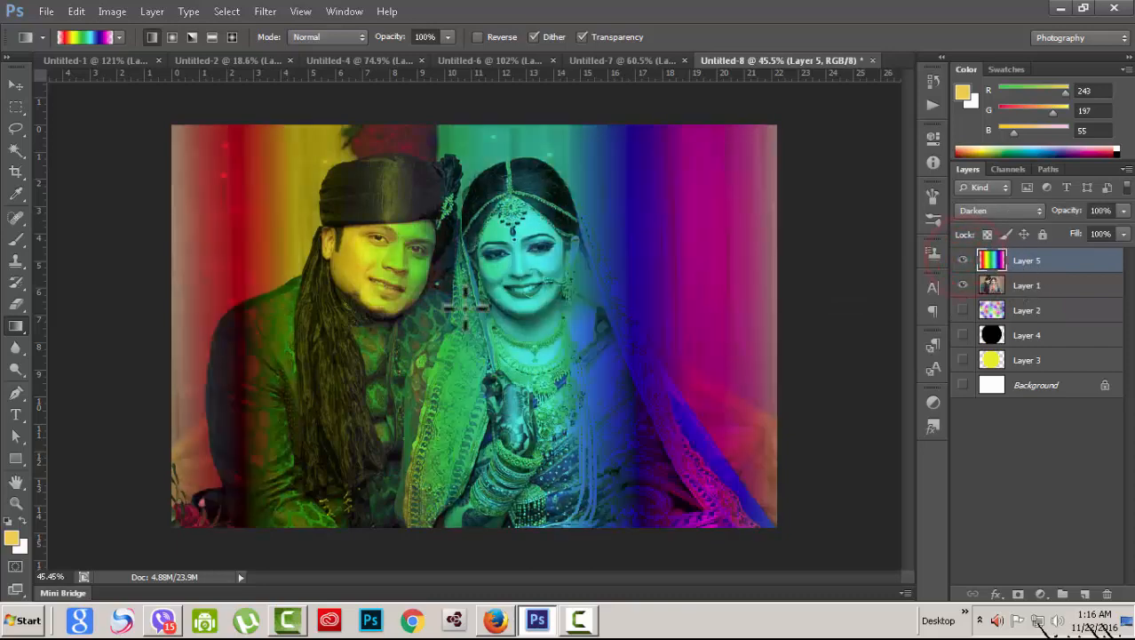
{"action": "left_click", "coordinate": [1035, 211]}
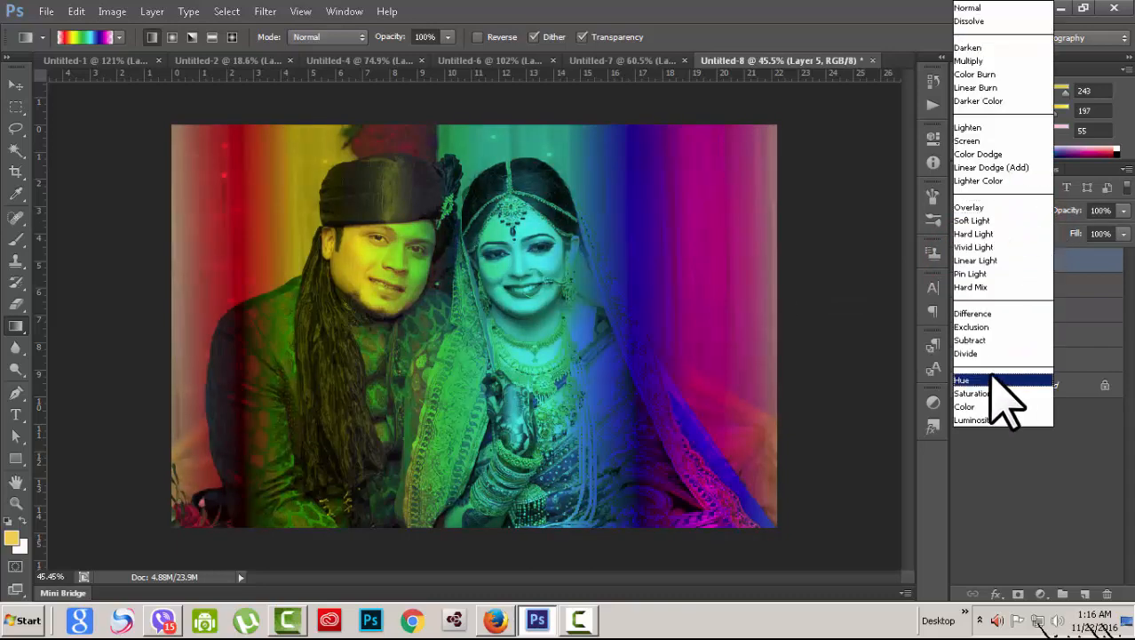
{"action": "left_click", "coordinate": [993, 374]}
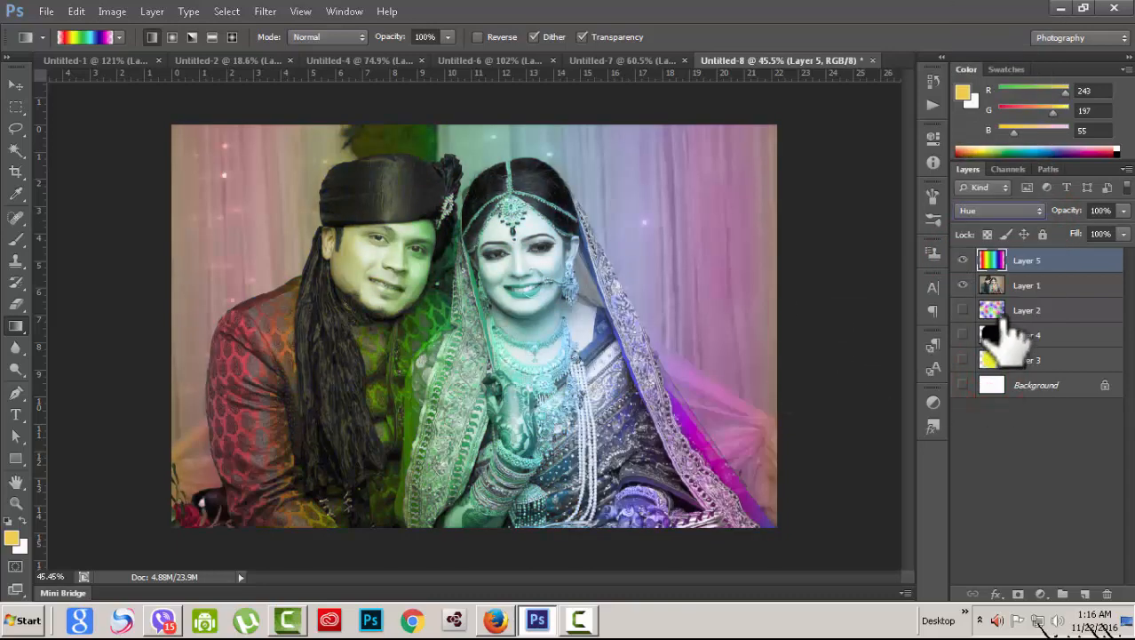
{"action": "left_click", "coordinate": [963, 261]}
{"action": "left_click", "coordinate": [963, 260]}
{"action": "left_click", "coordinate": [962, 260]}
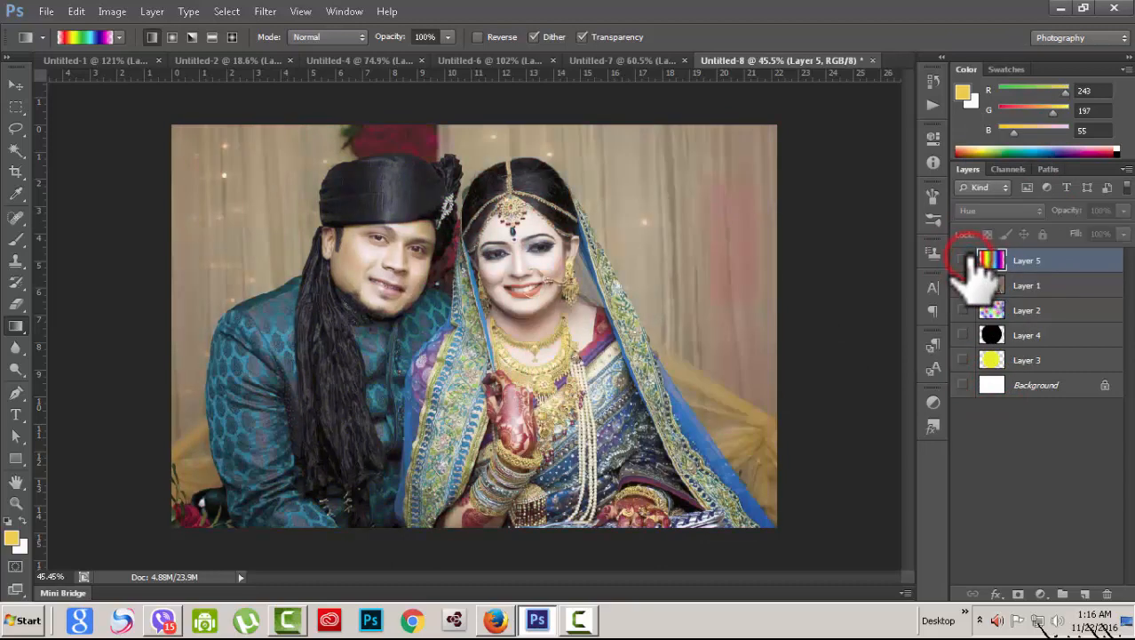
{"action": "left_click", "coordinate": [963, 260]}
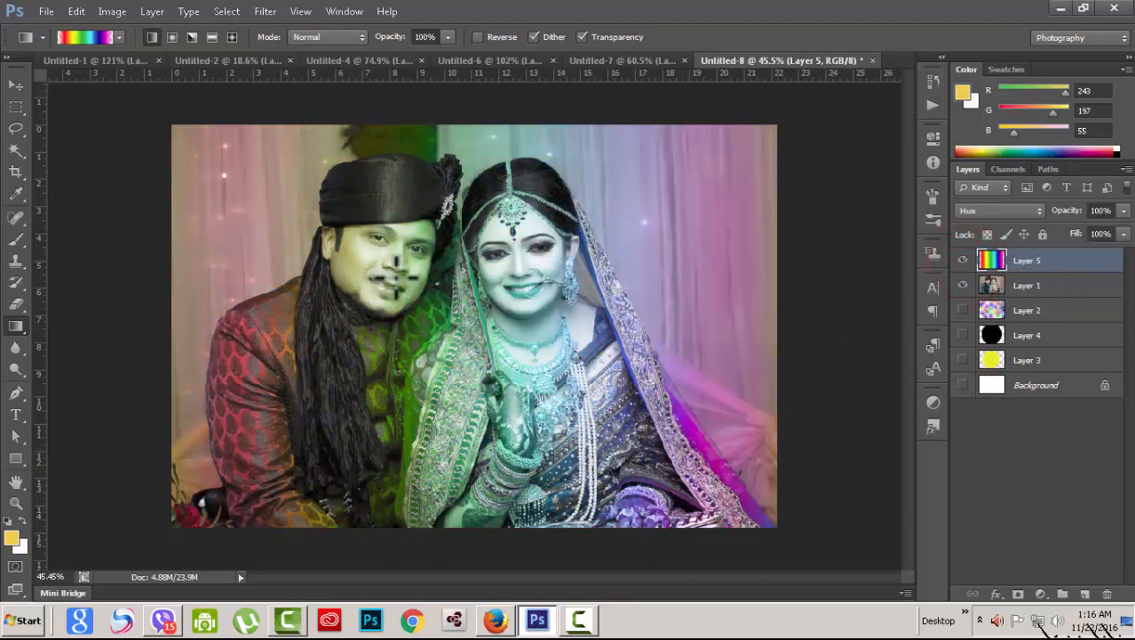
{"action": "left_click", "coordinate": [962, 260]}
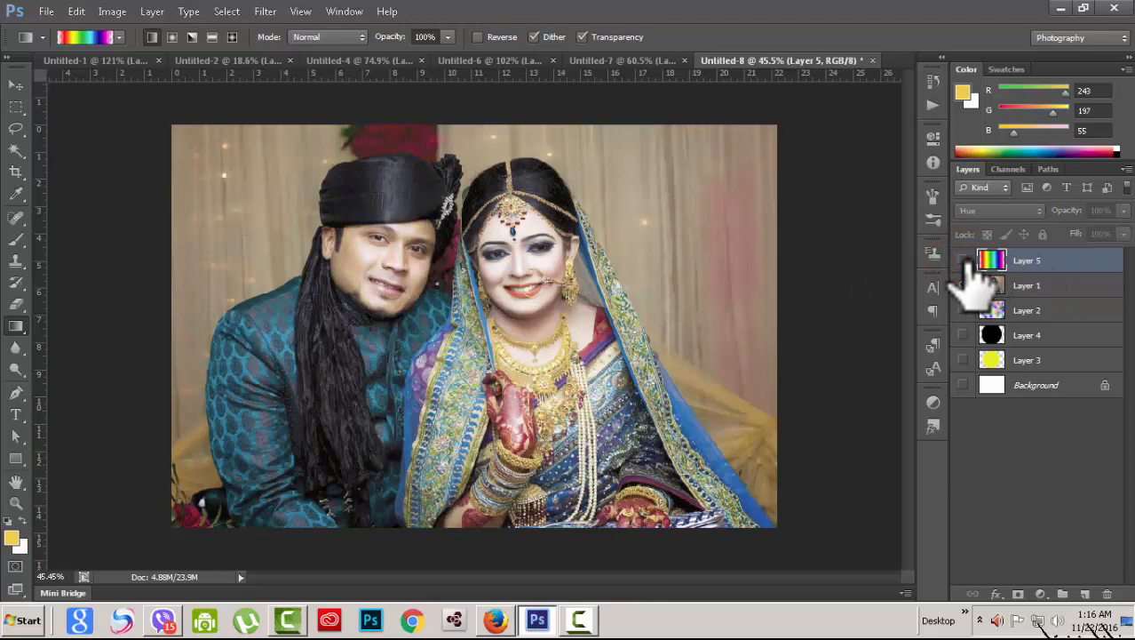
{"action": "left_click", "coordinate": [963, 261]}
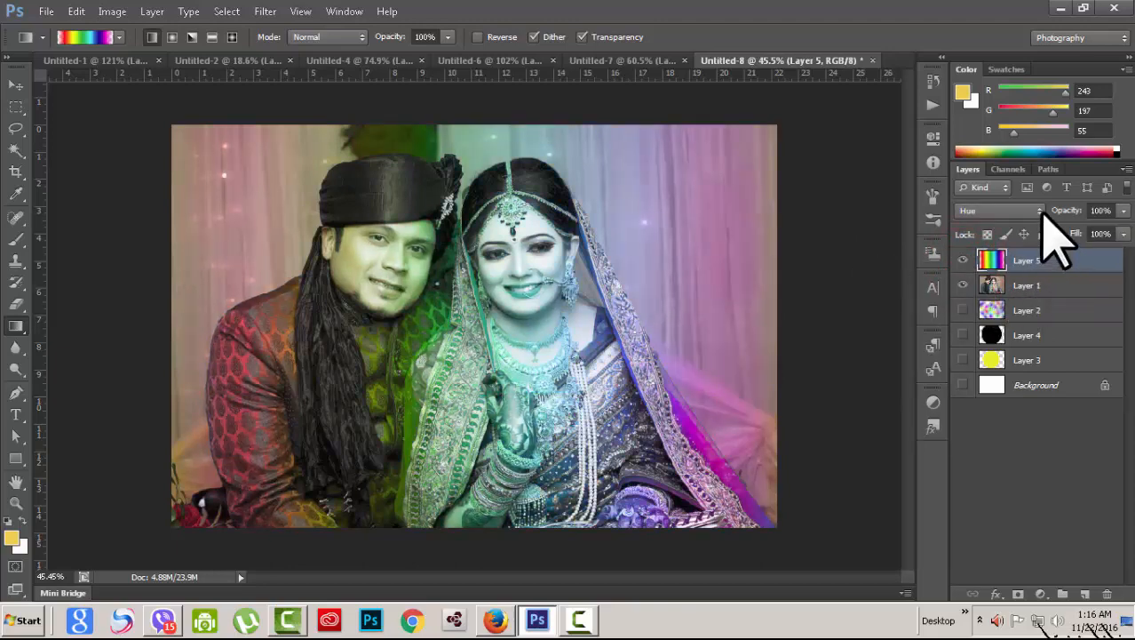
Step: Cycle Layer 5 through Saturation, Color, Luminosity, Difference and Overlay, then hide and delete it
{"action": "left_click", "coordinate": [1039, 210]}
{"action": "left_click", "coordinate": [1002, 396]}
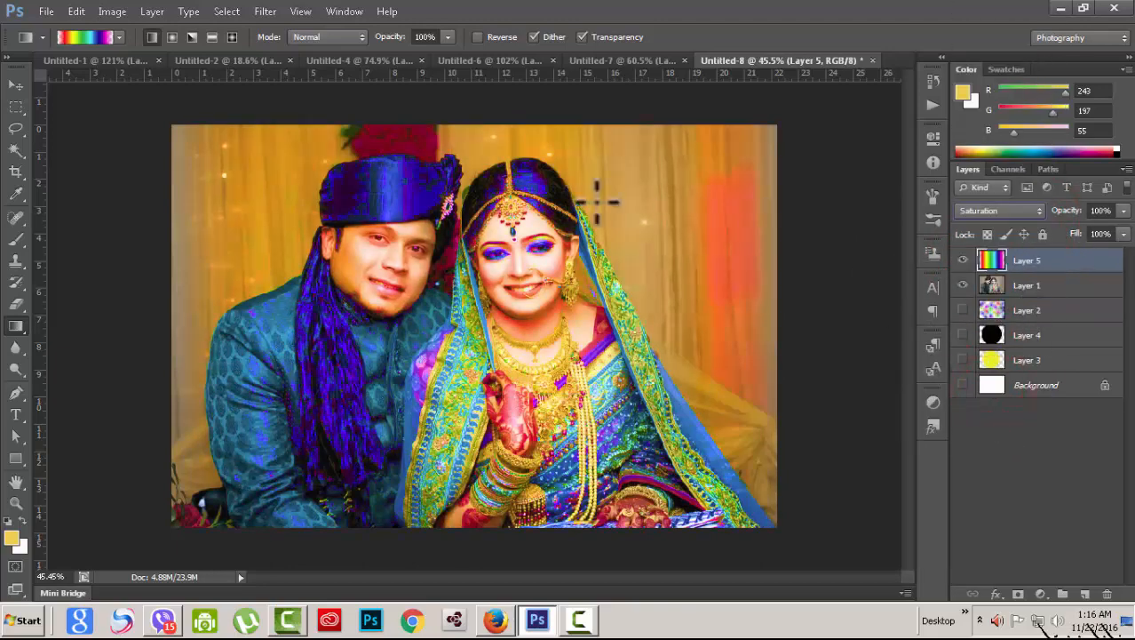
{"action": "left_click", "coordinate": [1040, 211]}
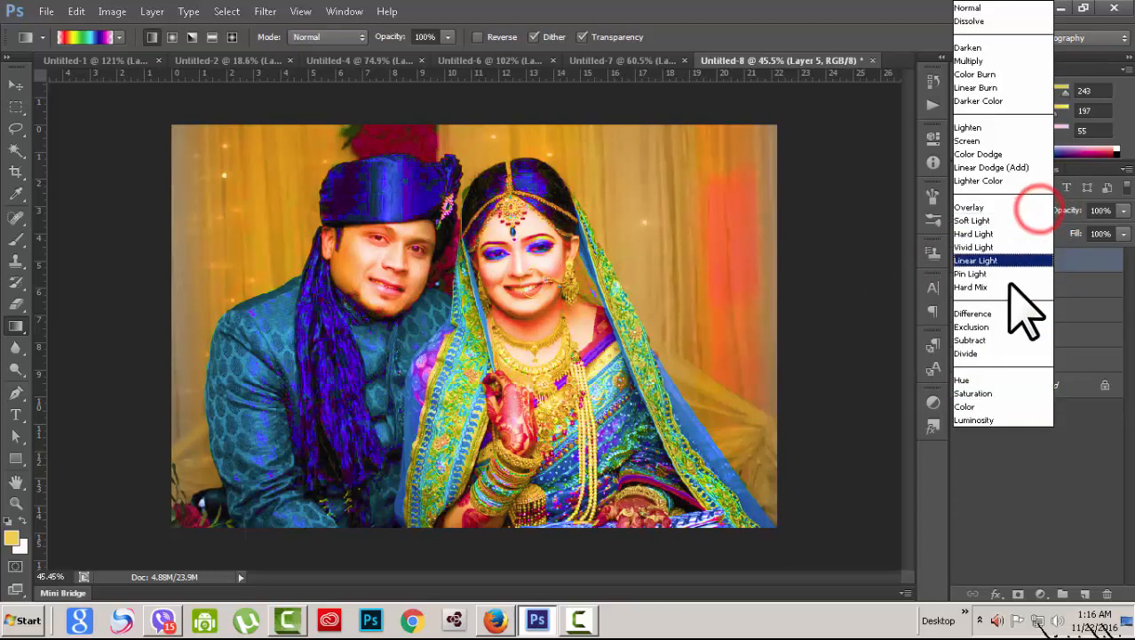
{"action": "left_click", "coordinate": [995, 406]}
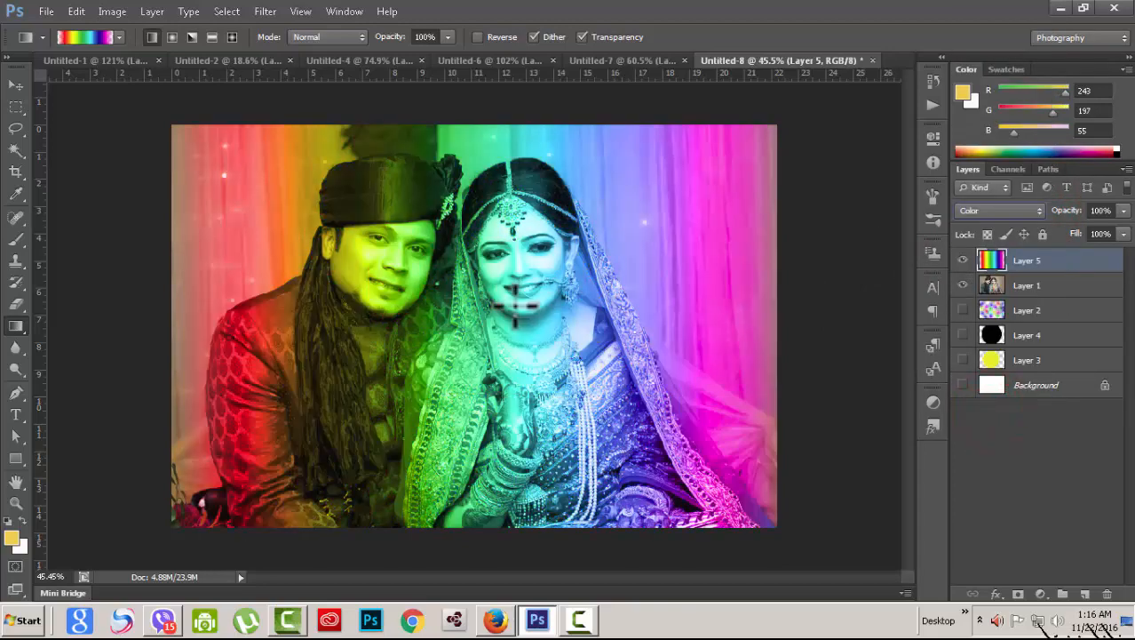
{"action": "left_click", "coordinate": [1039, 210]}
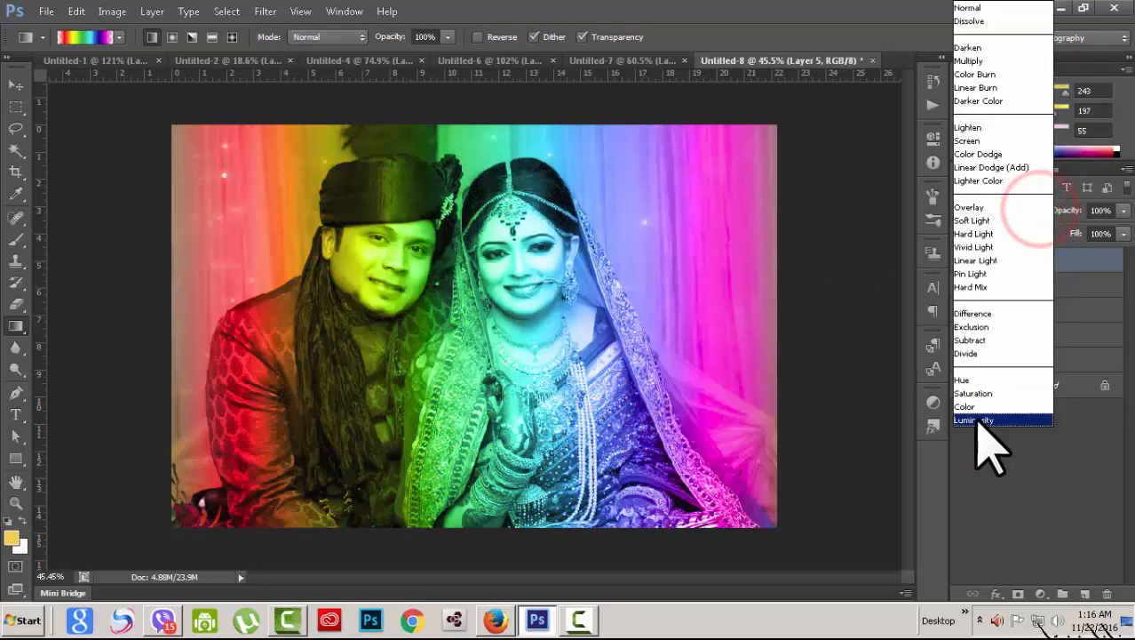
{"action": "left_click", "coordinate": [977, 419]}
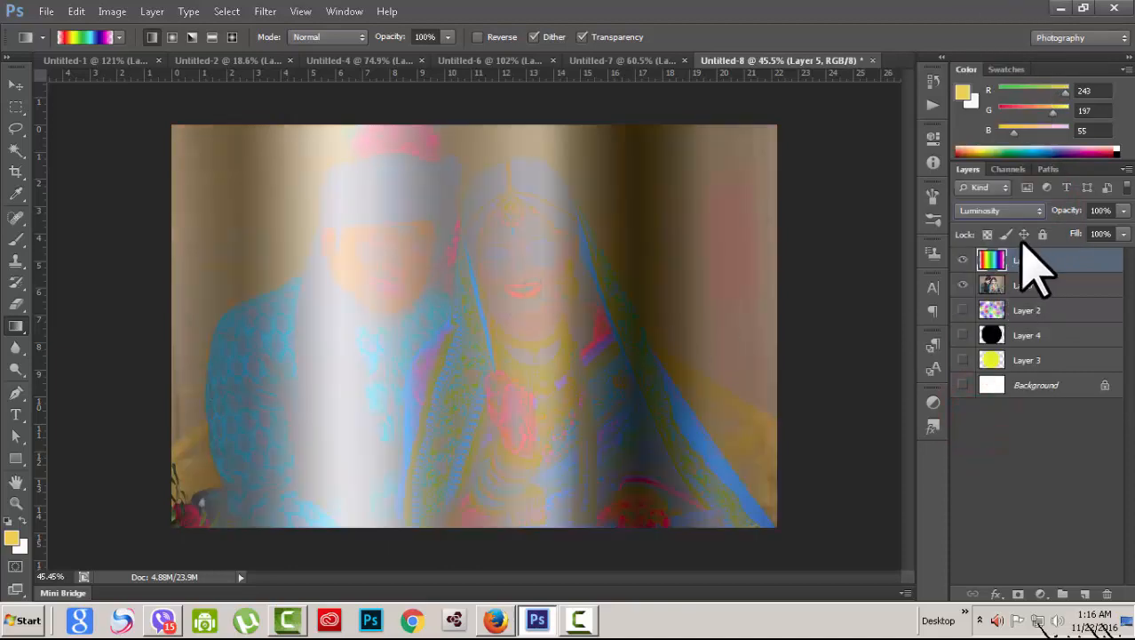
{"action": "left_click", "coordinate": [1035, 211]}
{"action": "left_click", "coordinate": [986, 313]}
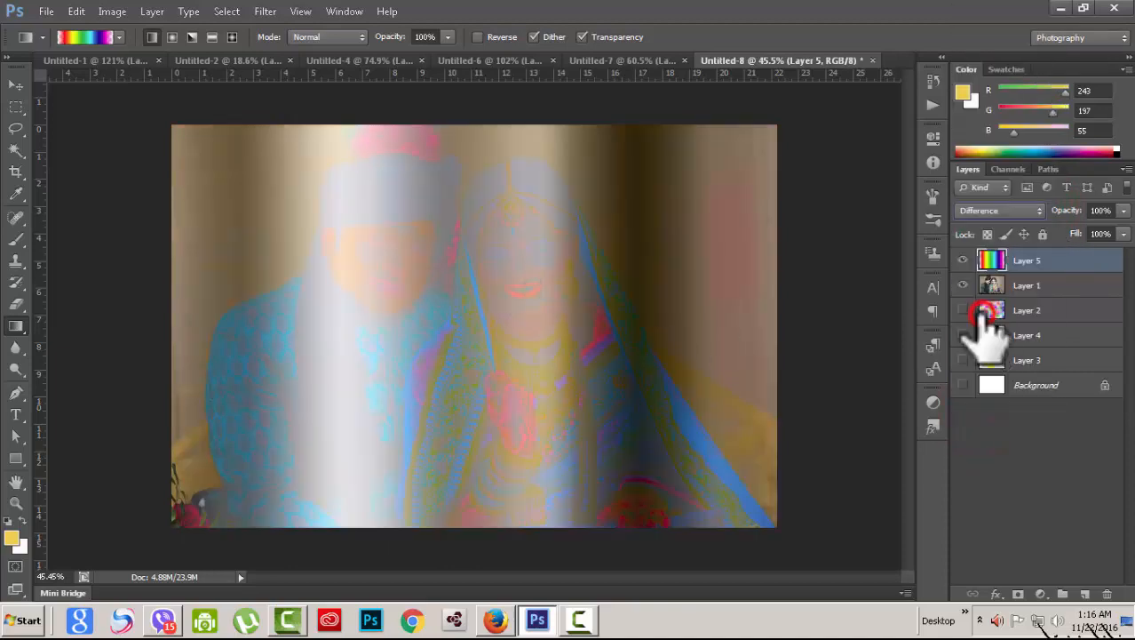
{"action": "left_click", "coordinate": [1027, 210]}
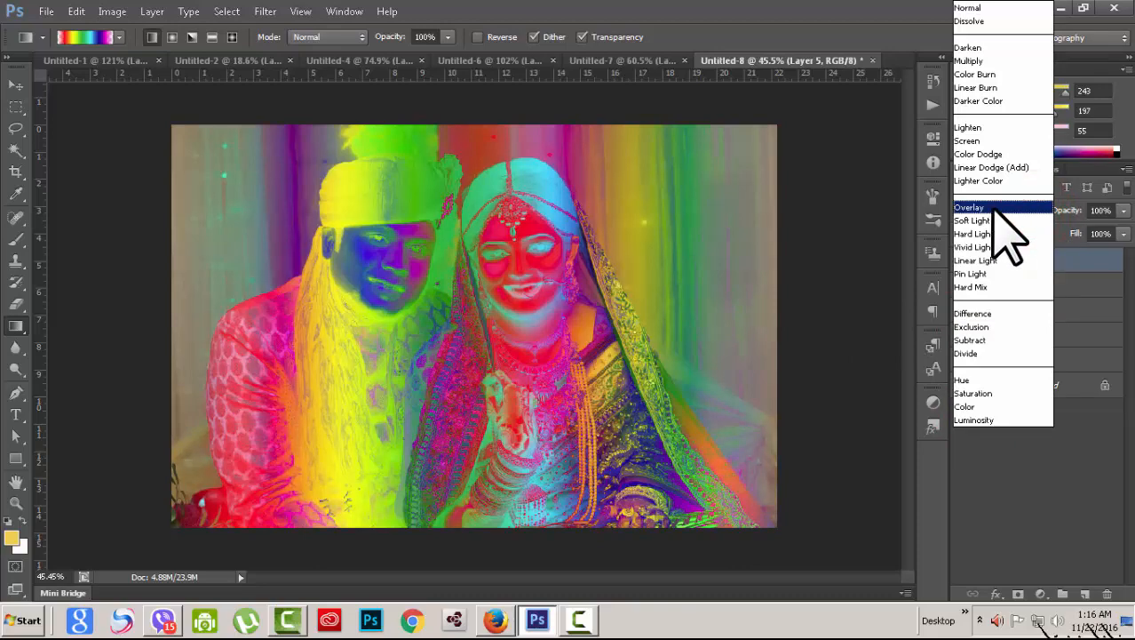
{"action": "left_click", "coordinate": [995, 208]}
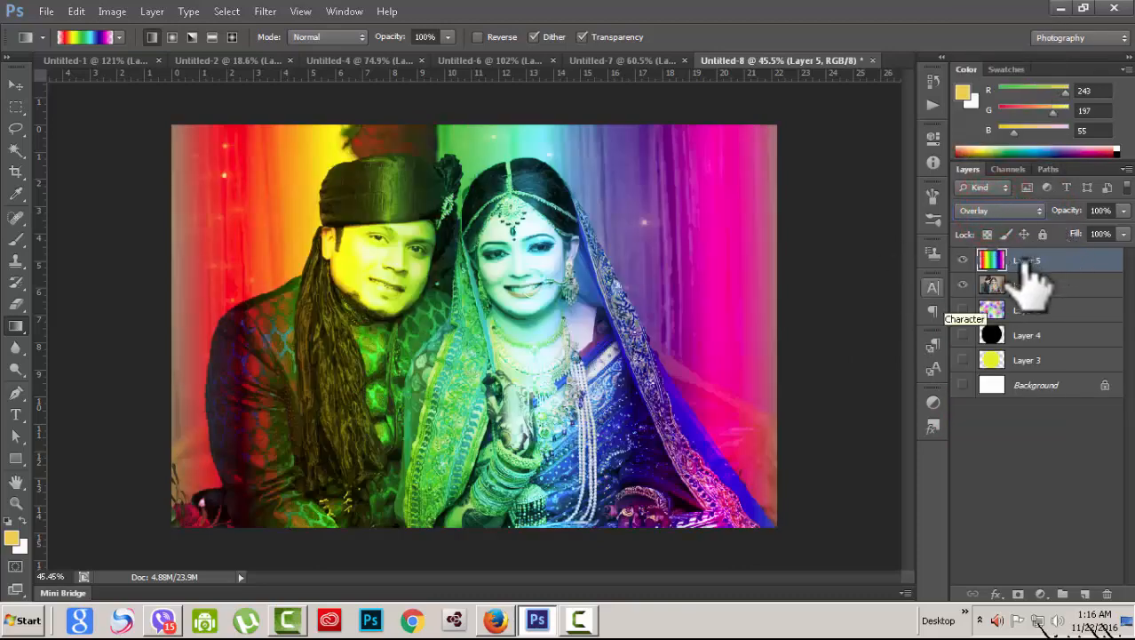
{"action": "left_click", "coordinate": [966, 260]}
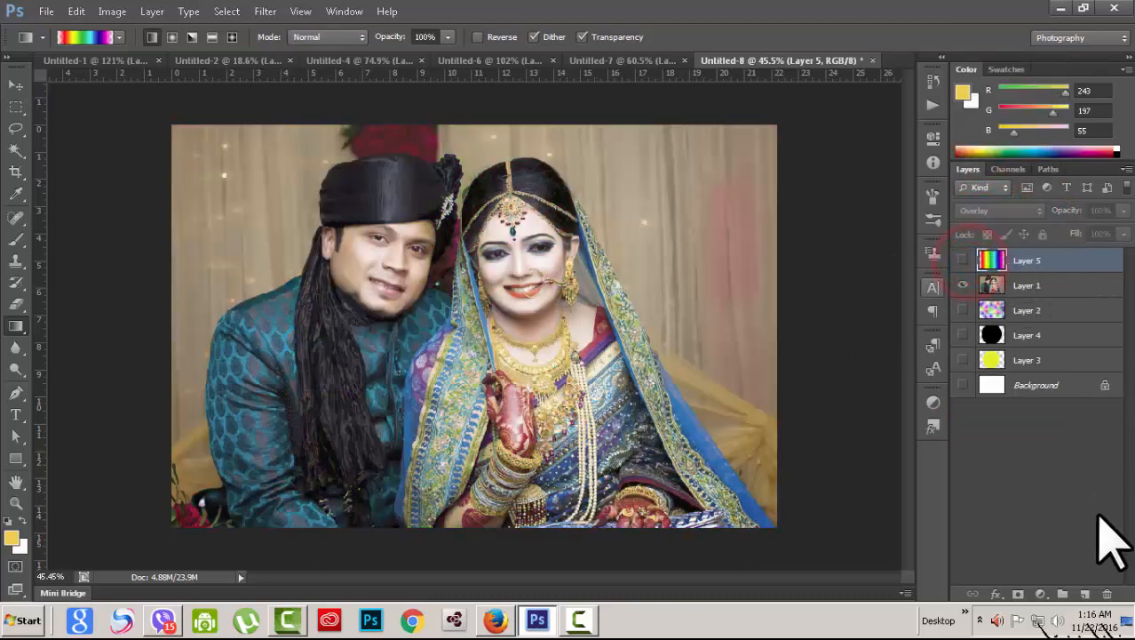
{"action": "left_click", "coordinate": [1107, 594]}
Step: Confirm deleting Layer 5, then select and show Layer 2's coloured dots with the photo hidden
{"action": "left_click", "coordinate": [479, 241]}
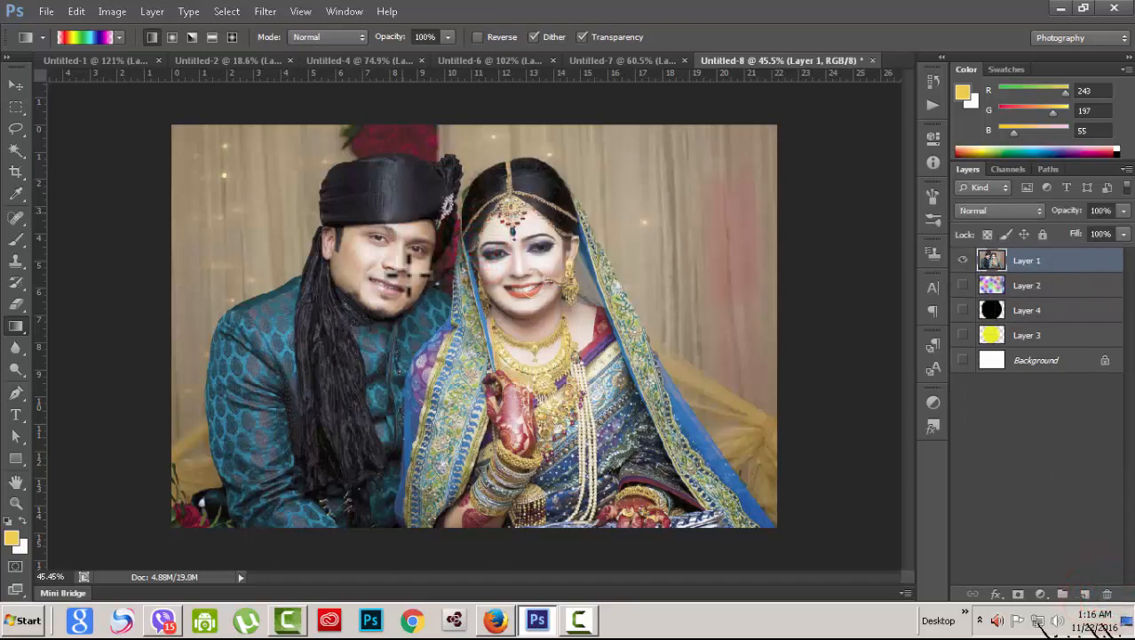
{"action": "left_click", "coordinate": [1048, 285]}
{"action": "left_click", "coordinate": [965, 285]}
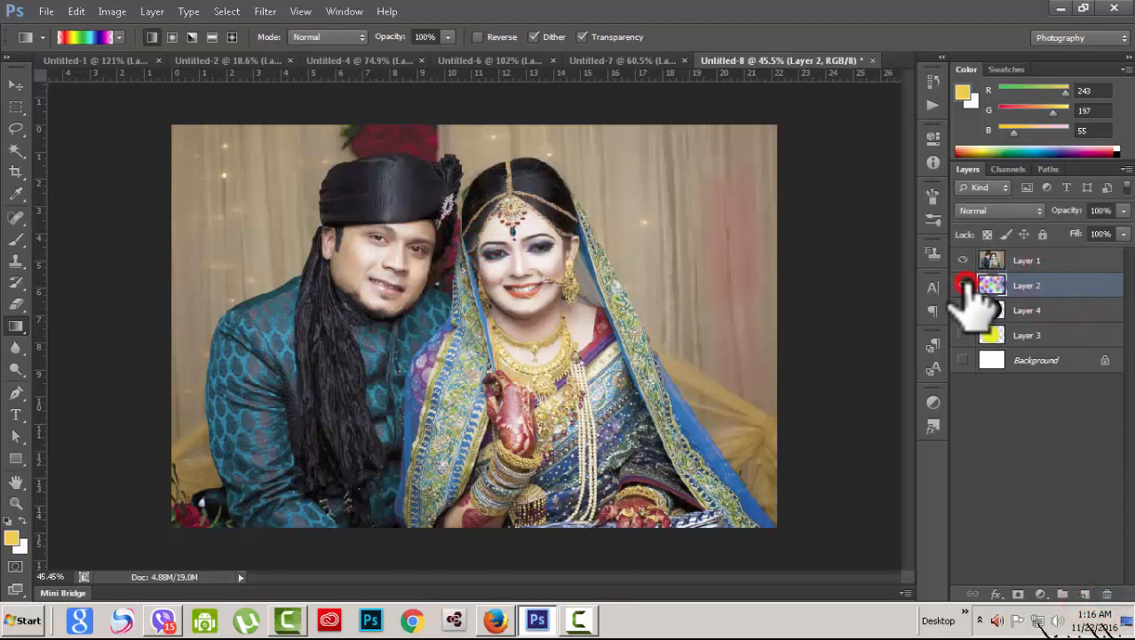
{"action": "left_click", "coordinate": [963, 259]}
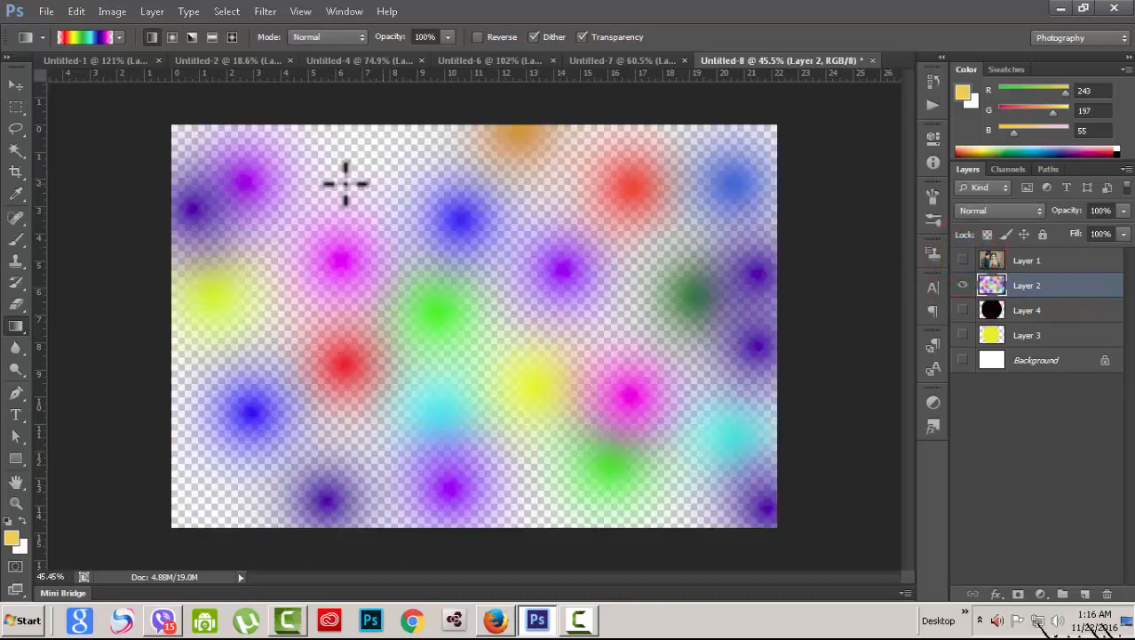
Step: Paint orange dabs on Layer 2 with a soft round 143 px brush at 100% opacity
{"action": "left_click", "coordinate": [16, 238]}
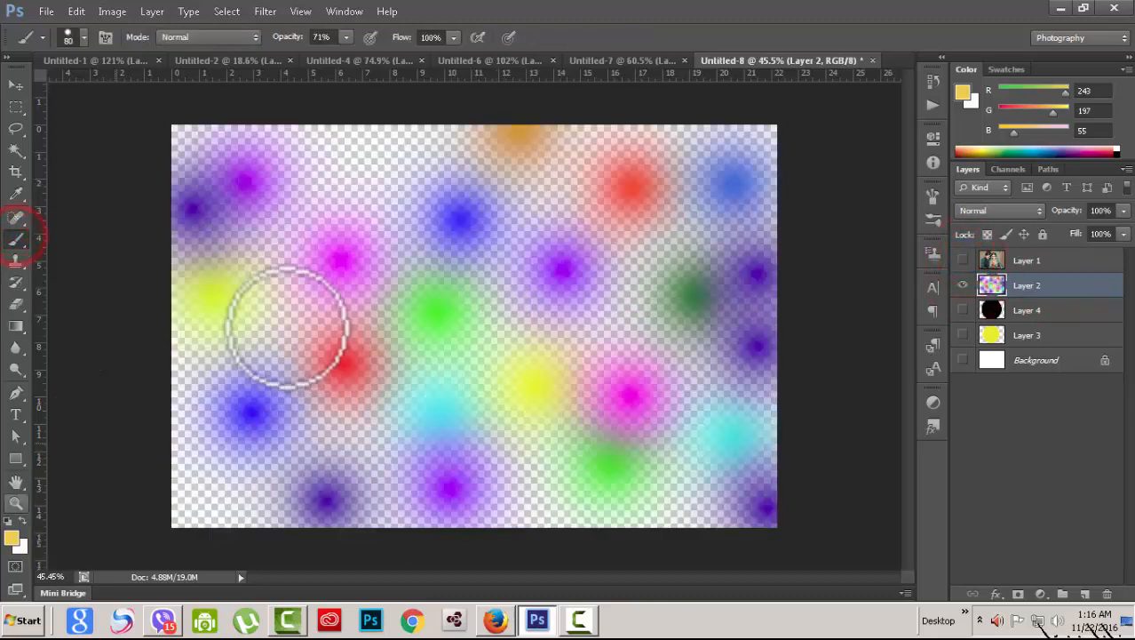
{"action": "left_click", "coordinate": [359, 186]}
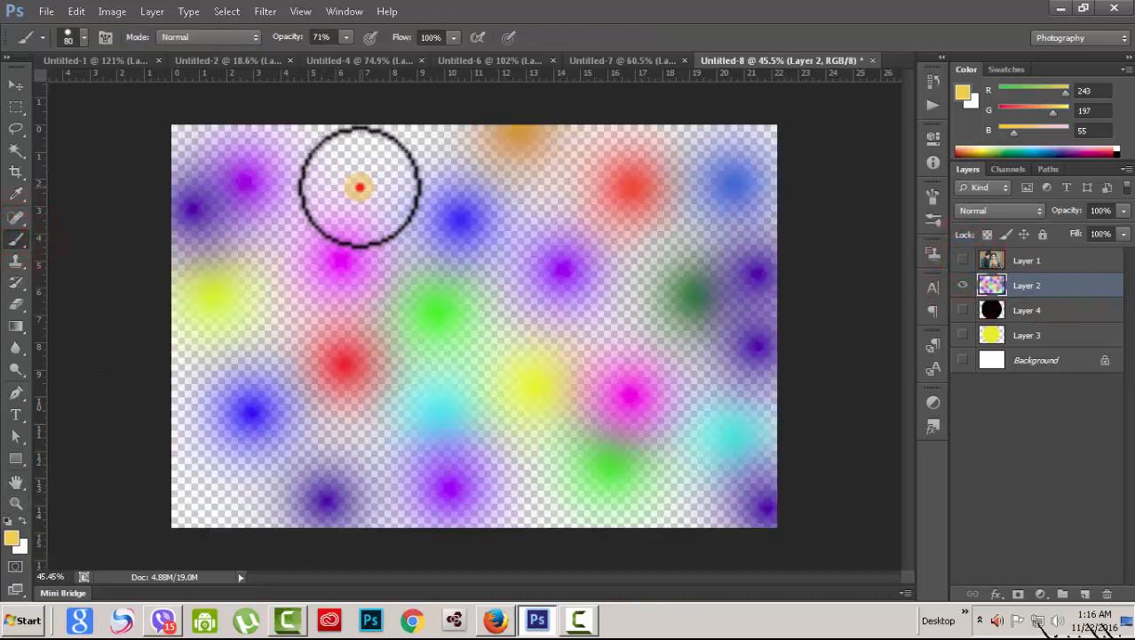
{"action": "left_click", "coordinate": [78, 39]}
{"action": "left_click", "coordinate": [29, 167]}
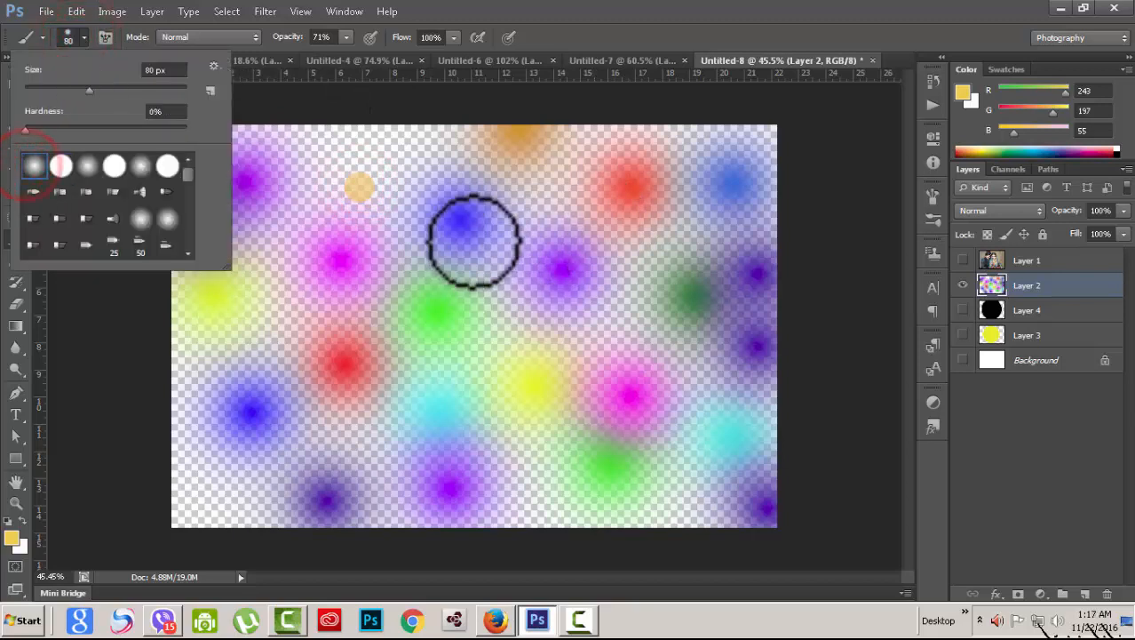
{"action": "left_click_drag", "start_coordinate": [91, 88], "coordinate": [115, 89]}
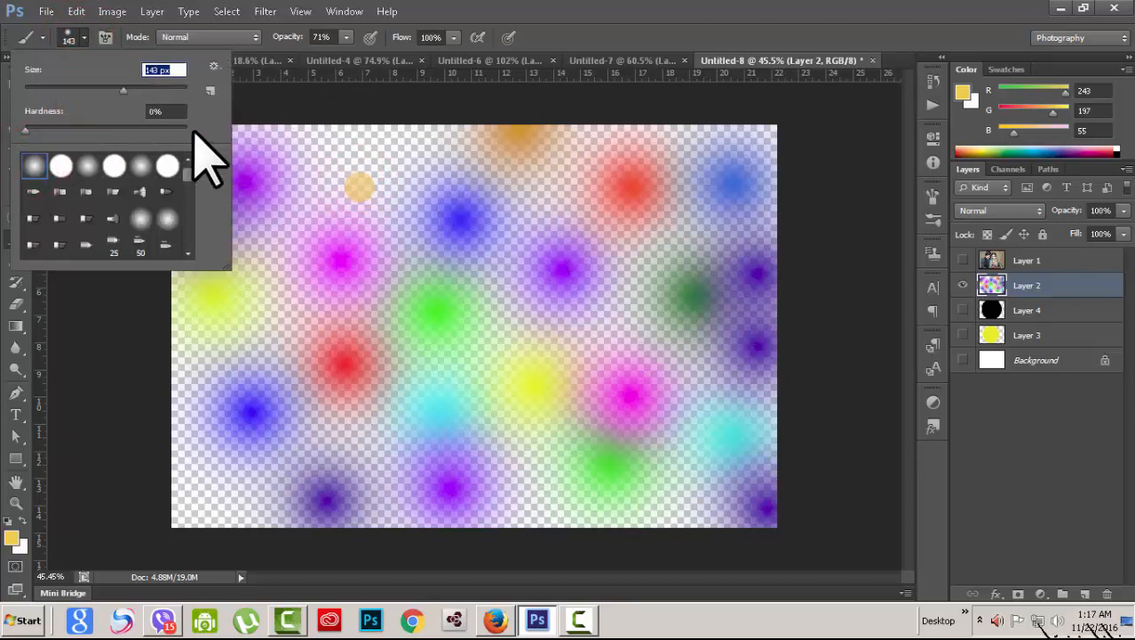
{"action": "left_click", "coordinate": [348, 38]}
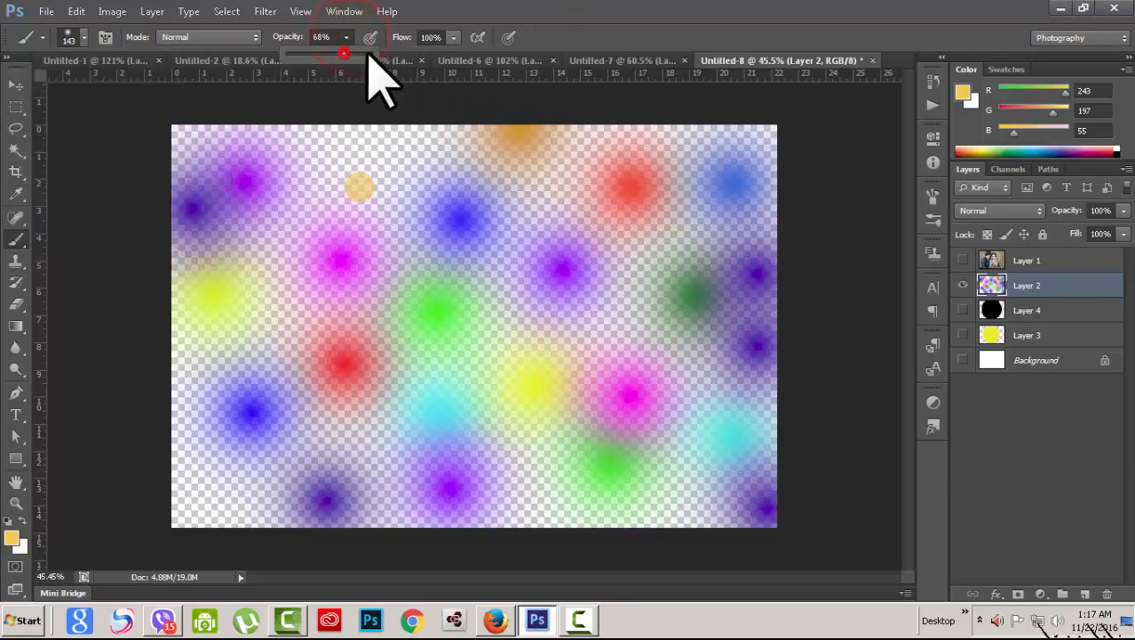
{"action": "left_click", "coordinate": [692, 7]}
{"action": "left_click", "coordinate": [500, 358]}
{"action": "left_click", "coordinate": [641, 312]}
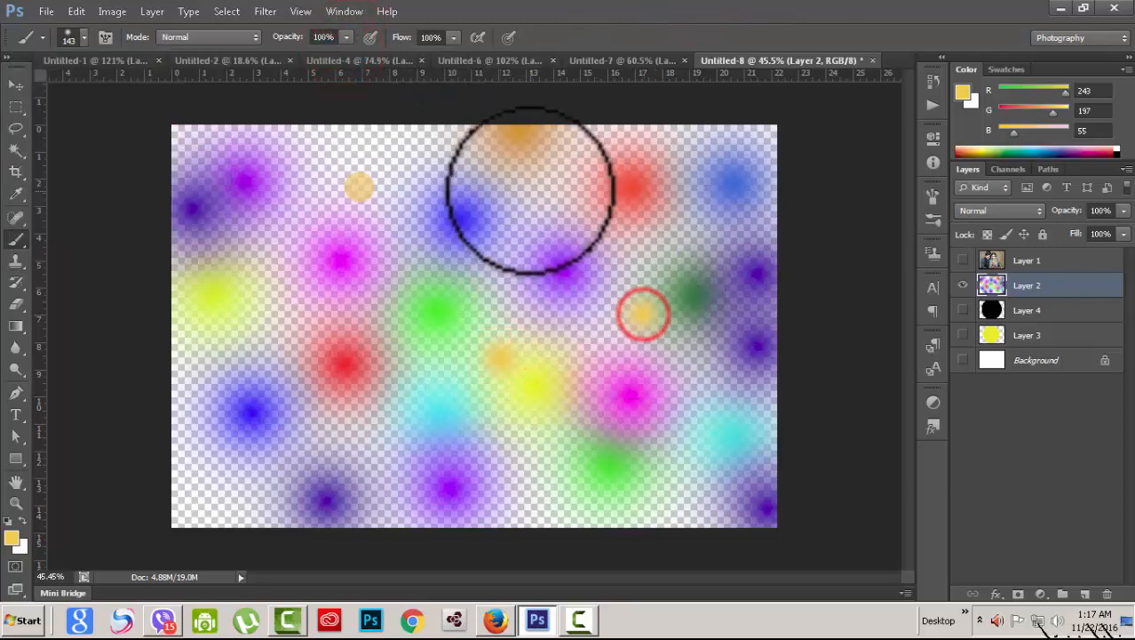
{"action": "left_click", "coordinate": [530, 191]}
Step: Switch the colour to cyan, paint five small cyan dots on Layer 2, then show the wedding photo
{"action": "left_click", "coordinate": [13, 537]}
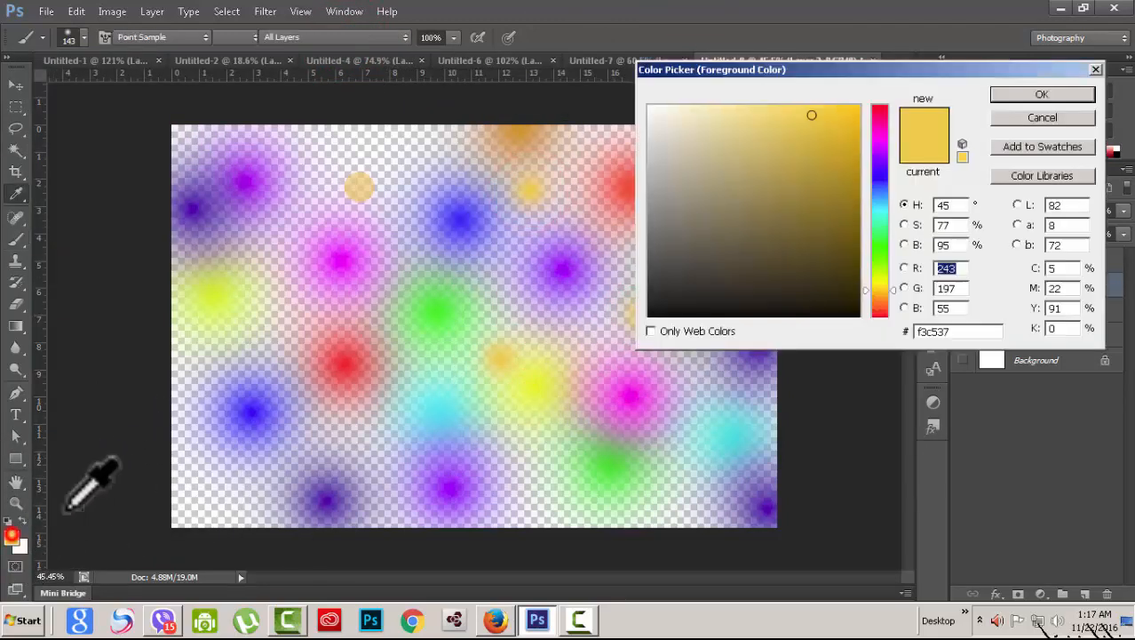
{"action": "left_click", "coordinate": [883, 203]}
{"action": "left_click", "coordinate": [1042, 95]}
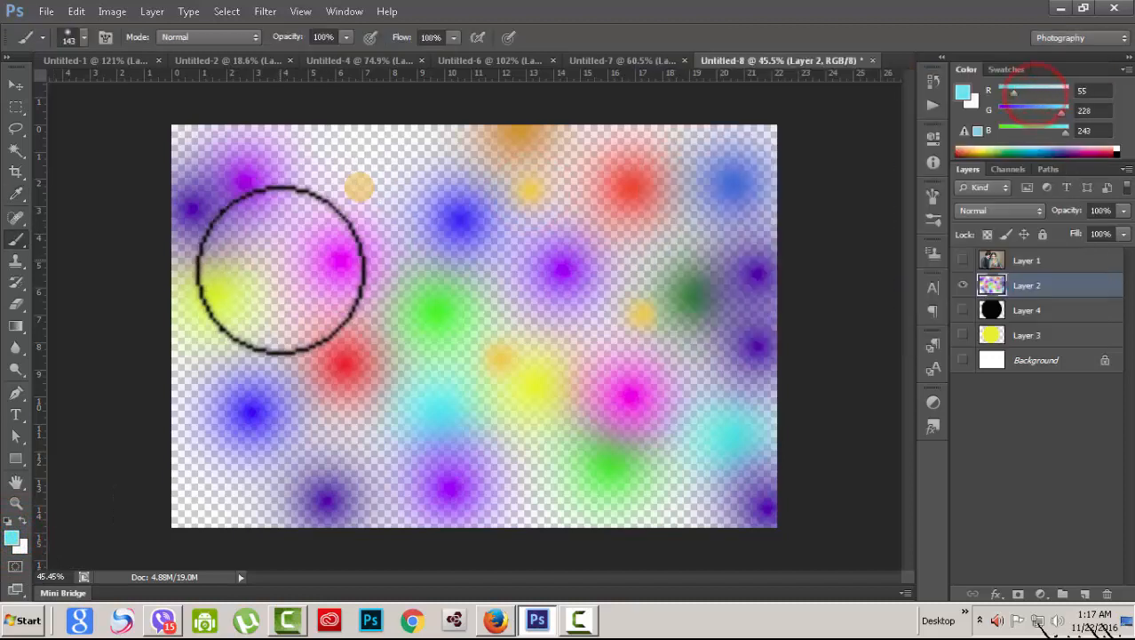
{"action": "left_click", "coordinate": [277, 296]}
{"action": "left_click", "coordinate": [317, 158]}
{"action": "left_click", "coordinate": [398, 140]}
{"action": "left_click", "coordinate": [495, 439]}
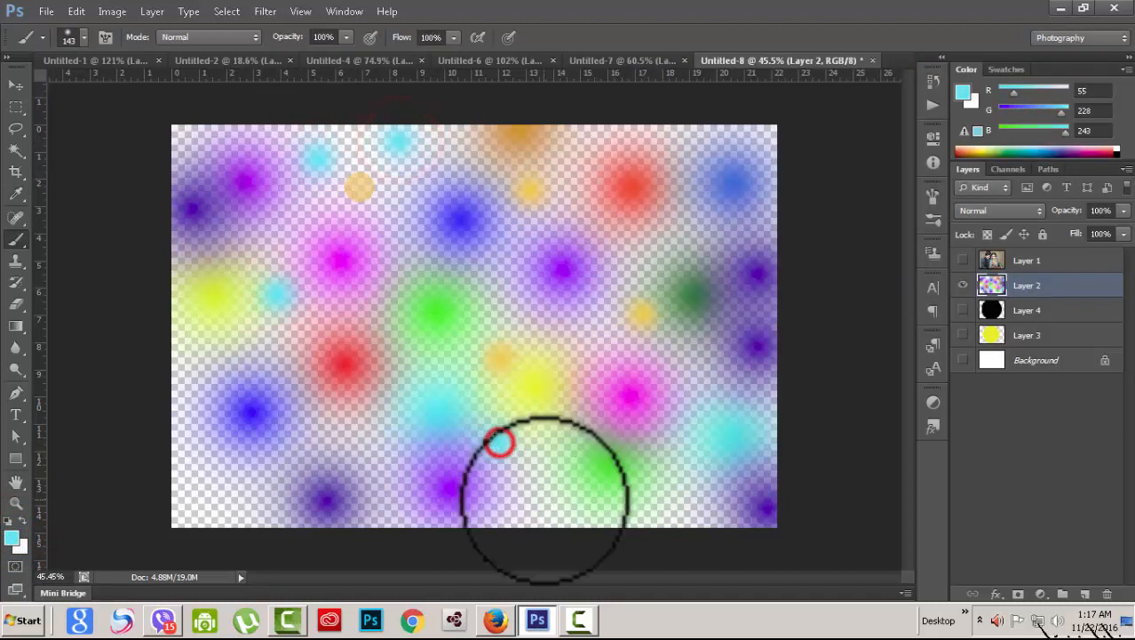
{"action": "left_click", "coordinate": [546, 502]}
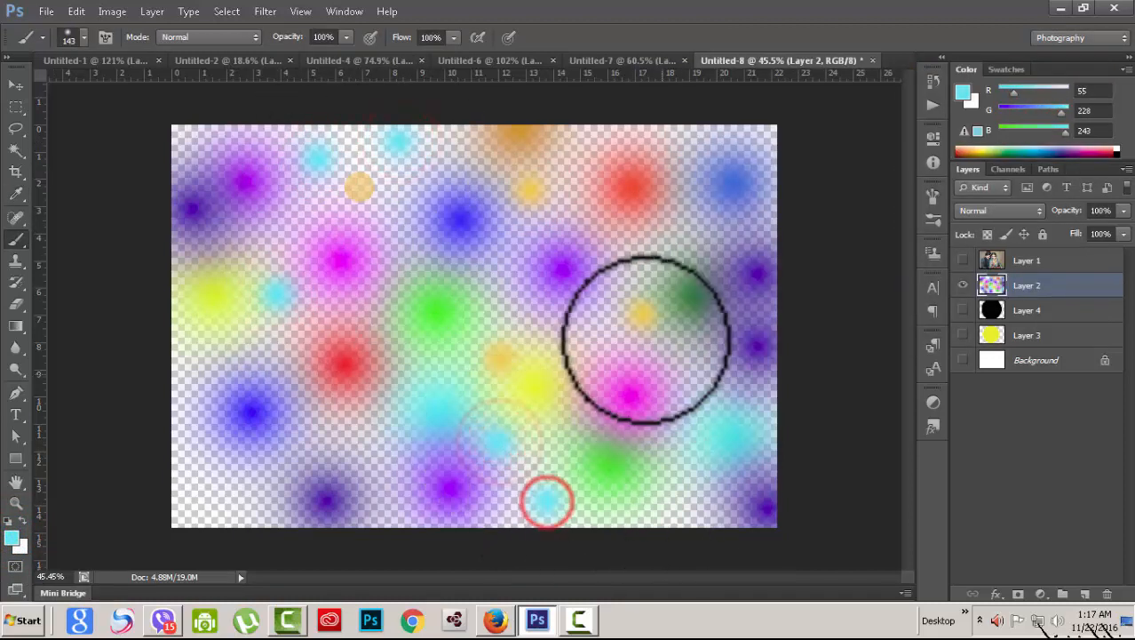
{"action": "left_click", "coordinate": [963, 260]}
Step: Blend the wedding photo layer in Luminosity and toggle the spots layer to compare
{"action": "left_click", "coordinate": [1066, 260]}
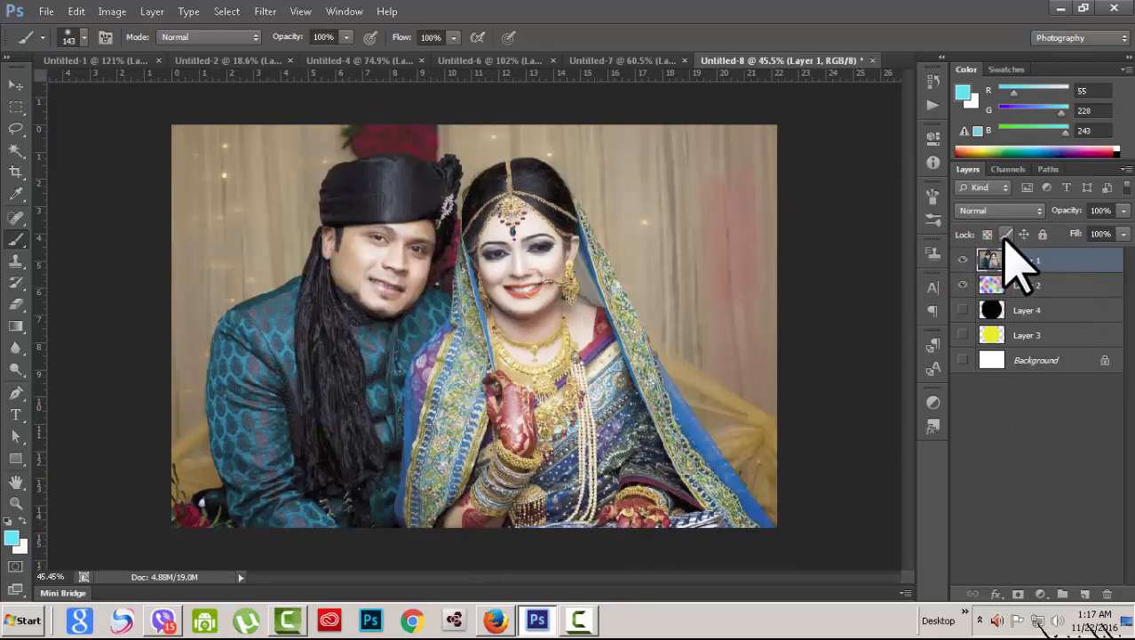
{"action": "left_click", "coordinate": [1031, 211]}
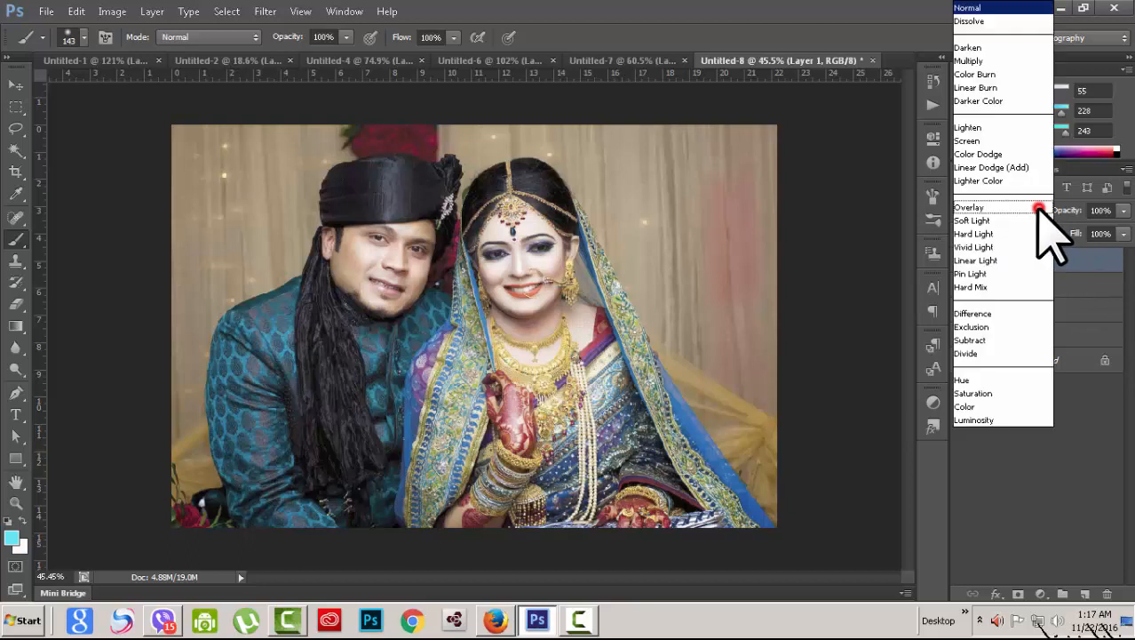
{"action": "left_click", "coordinate": [984, 421]}
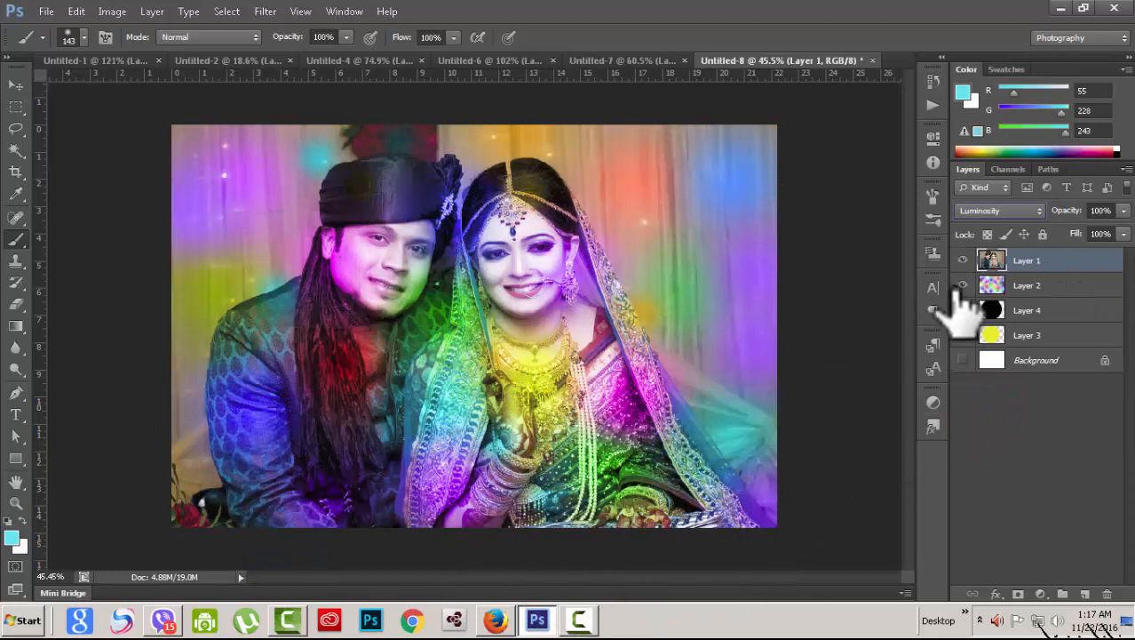
{"action": "left_click", "coordinate": [963, 285]}
{"action": "left_click", "coordinate": [963, 285]}
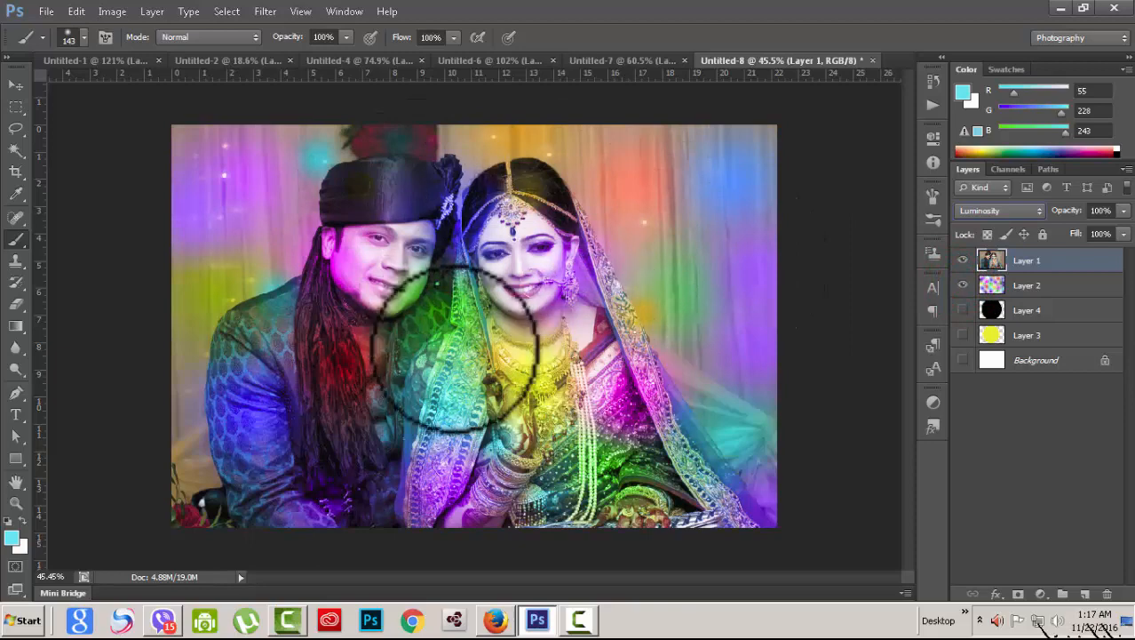
Step: Try Color, Hue and Luminosity on the photo layer, then return it to Normal blend mode
{"action": "left_click", "coordinate": [1040, 212]}
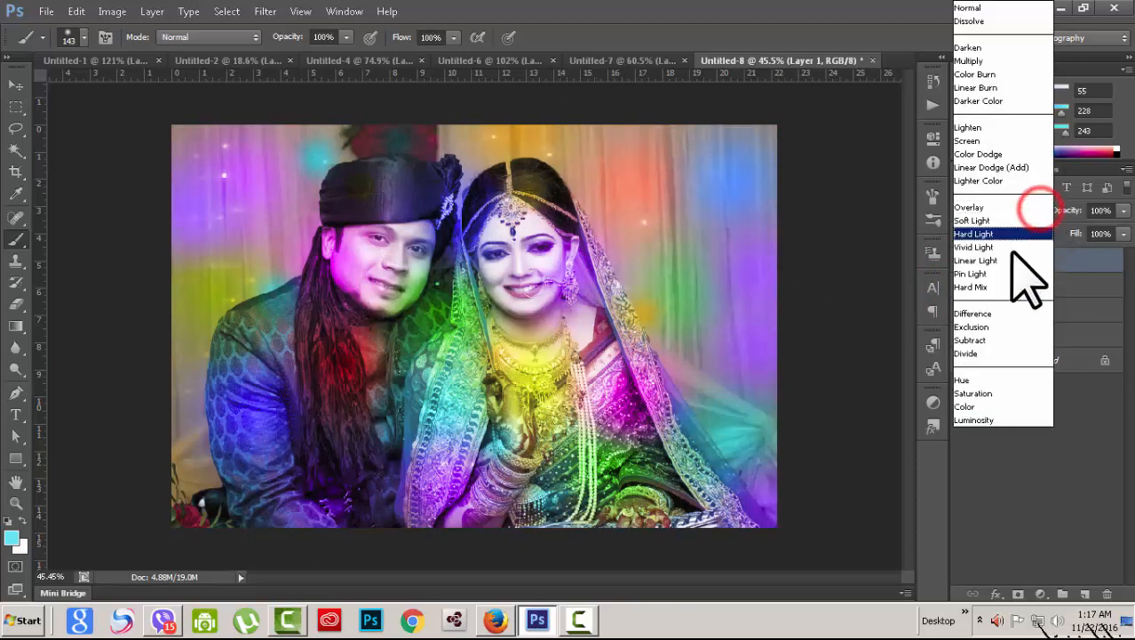
{"action": "left_click", "coordinate": [984, 406]}
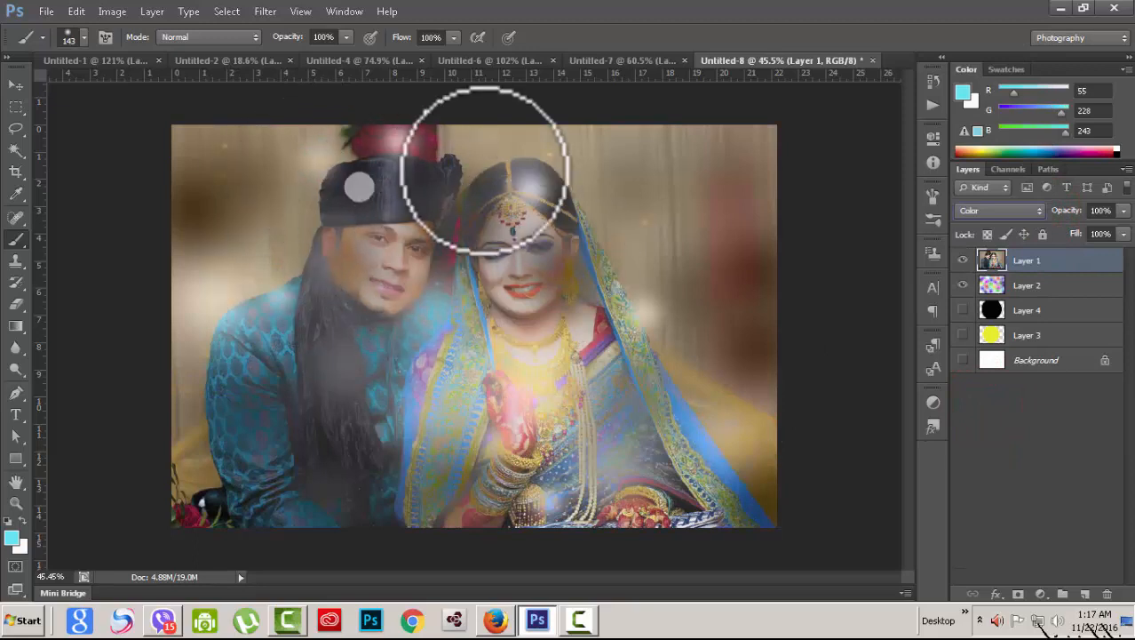
{"action": "left_click", "coordinate": [1038, 218]}
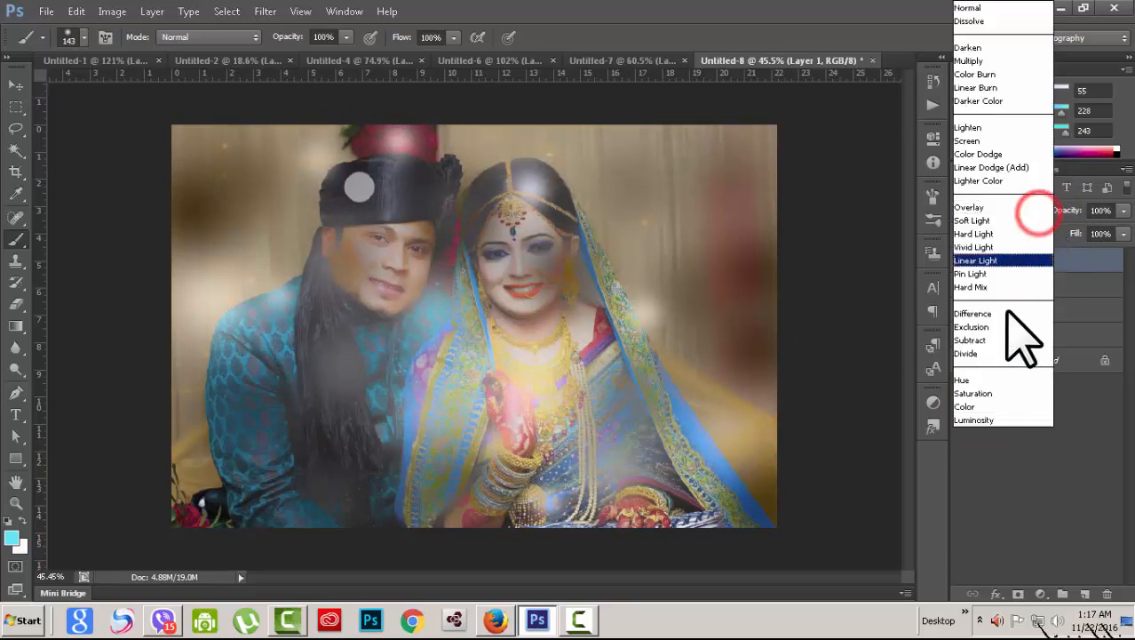
{"action": "left_click", "coordinate": [995, 381]}
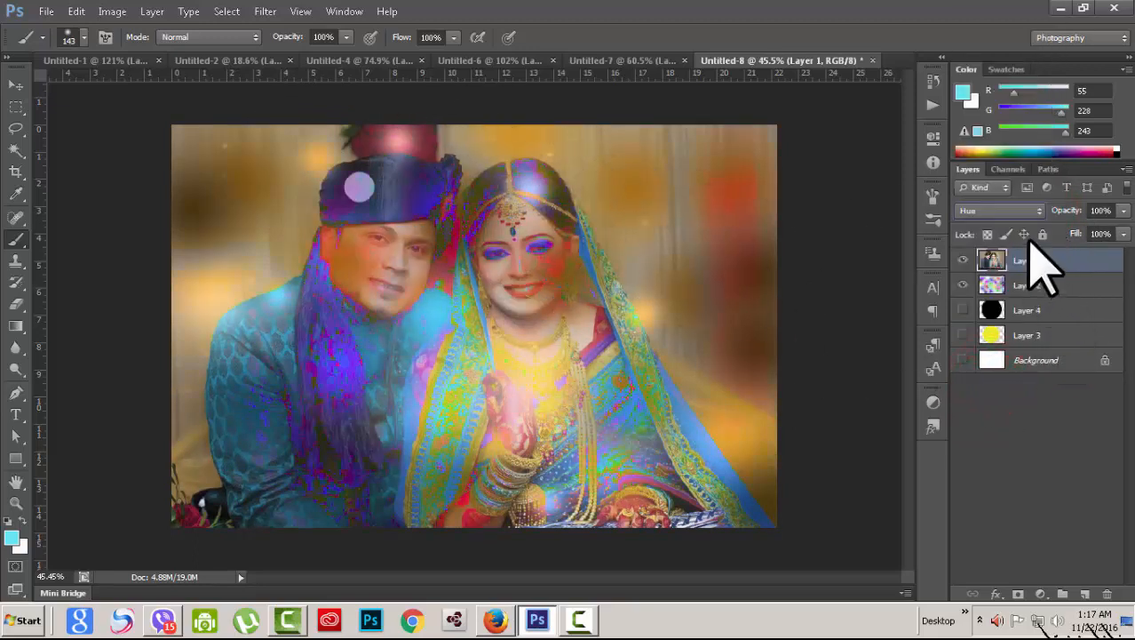
{"action": "left_click", "coordinate": [1041, 212]}
{"action": "left_click", "coordinate": [1012, 422]}
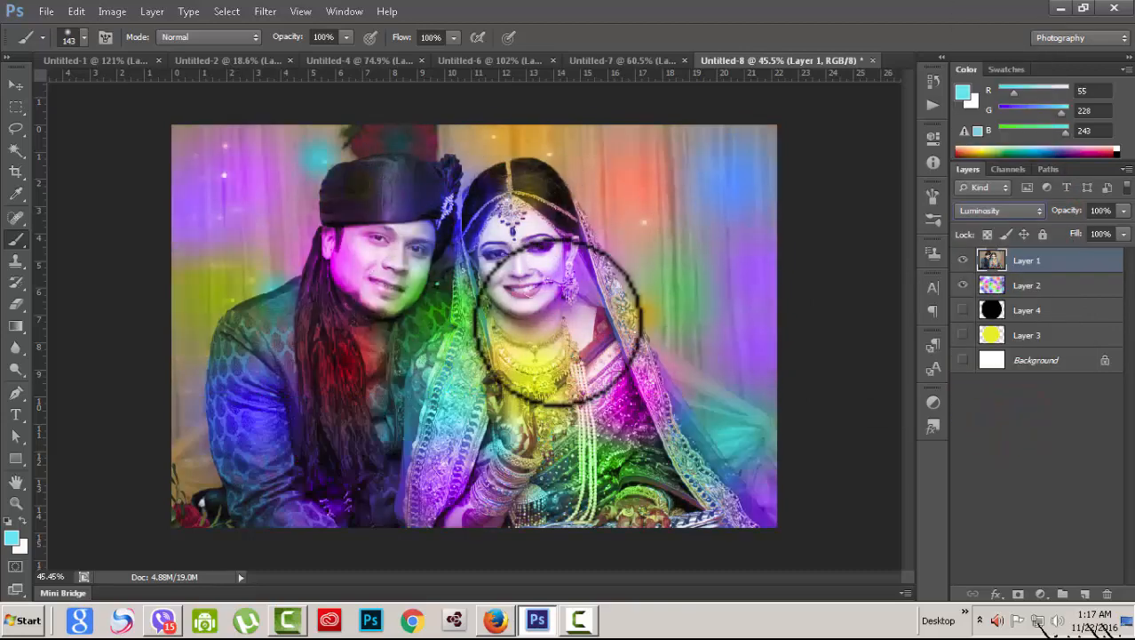
{"action": "left_click", "coordinate": [1084, 285]}
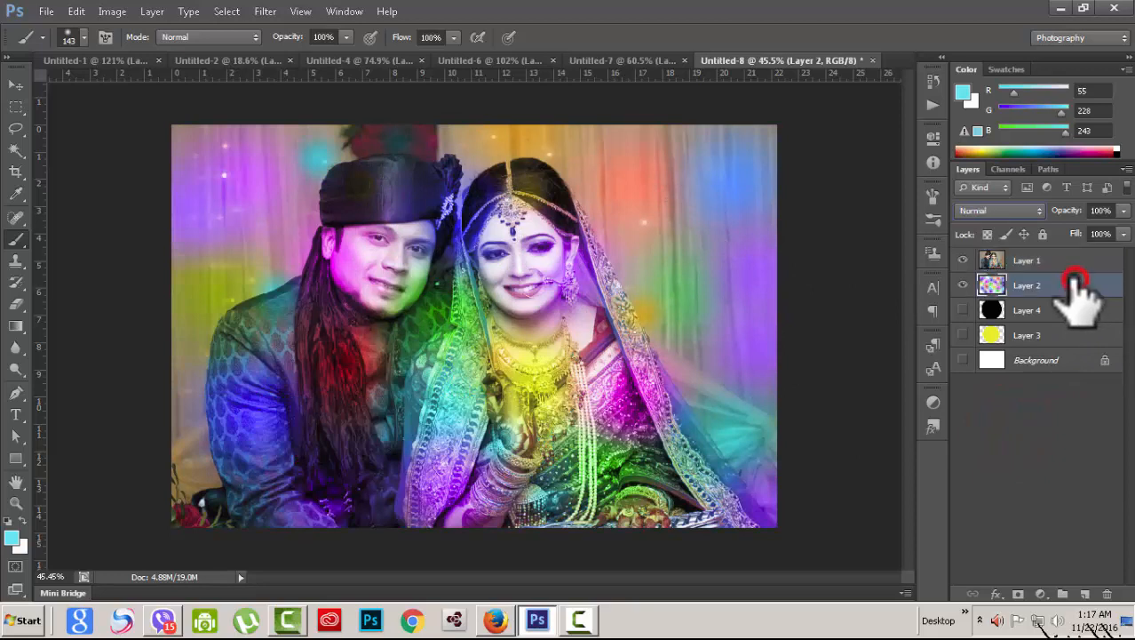
{"action": "left_click", "coordinate": [1046, 260]}
{"action": "left_click", "coordinate": [1031, 213]}
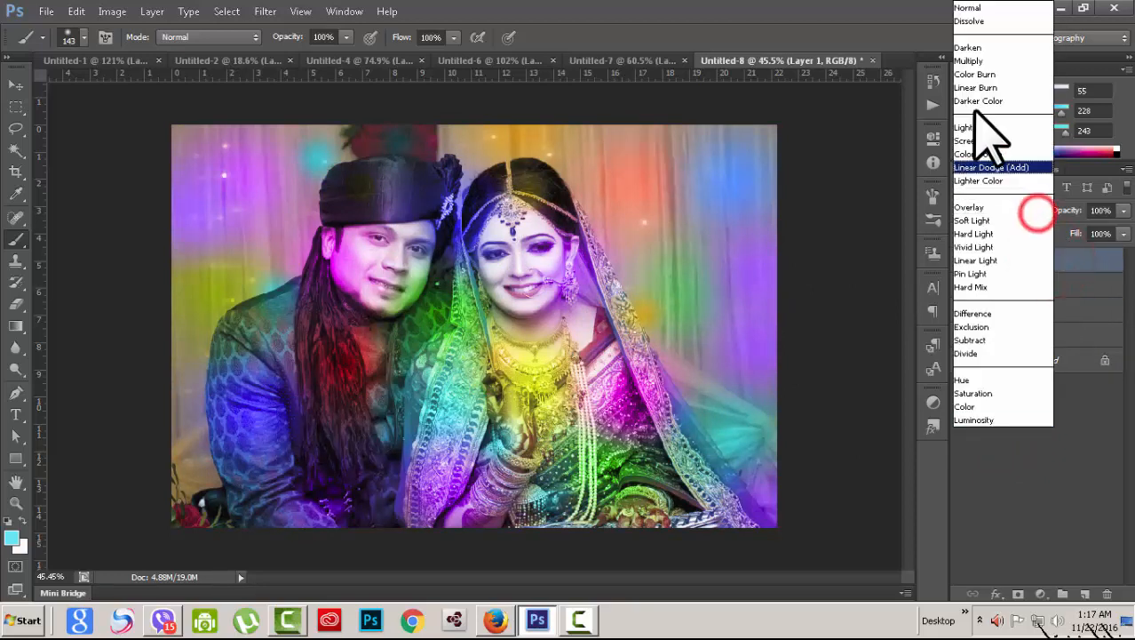
{"action": "left_click", "coordinate": [986, 9]}
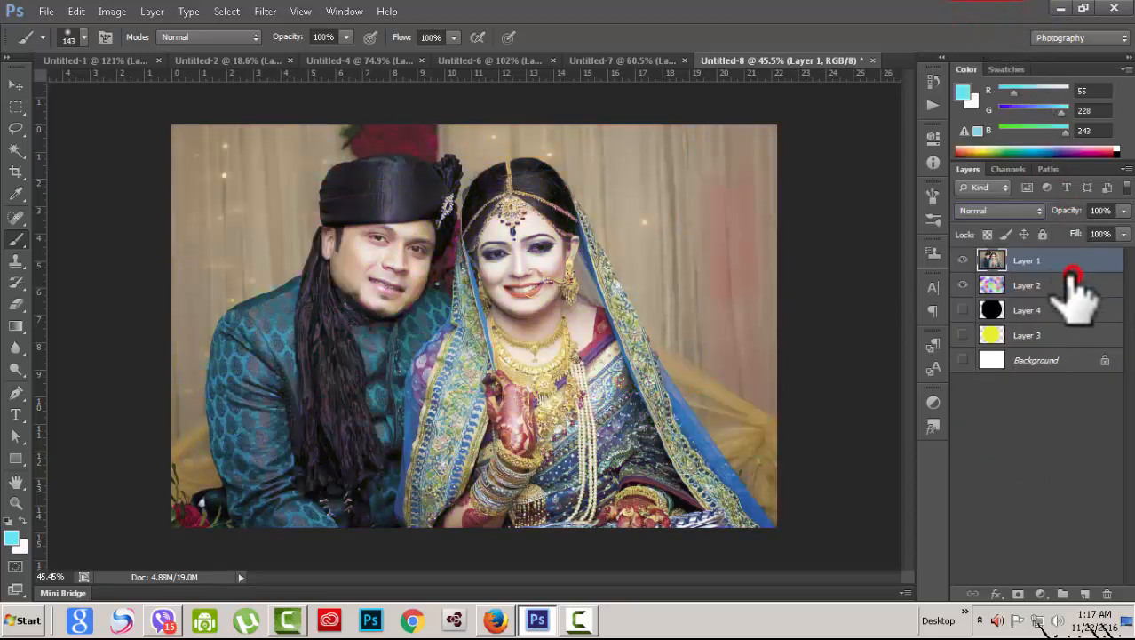
{"action": "left_click", "coordinate": [1073, 284]}
Step: Move Layer 2 above Layer 1 and toggle both layers' visibility, leaving the spots over the photo
{"action": "left_click_drag", "start_coordinate": [1053, 277], "coordinate": [1057, 253]}
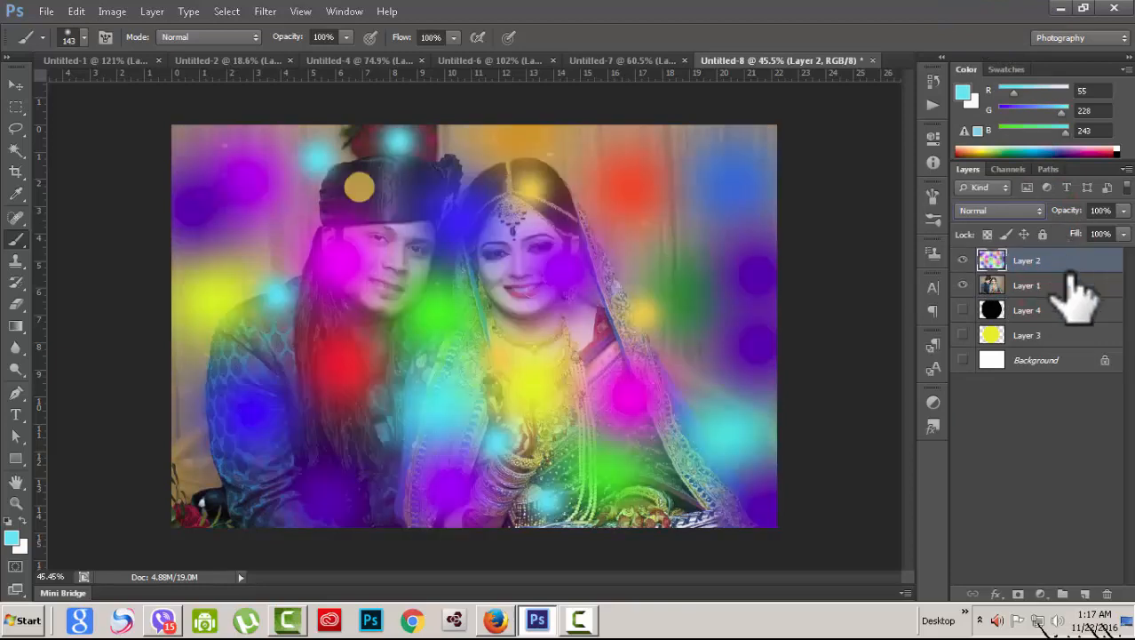
{"action": "left_click", "coordinate": [993, 285]}
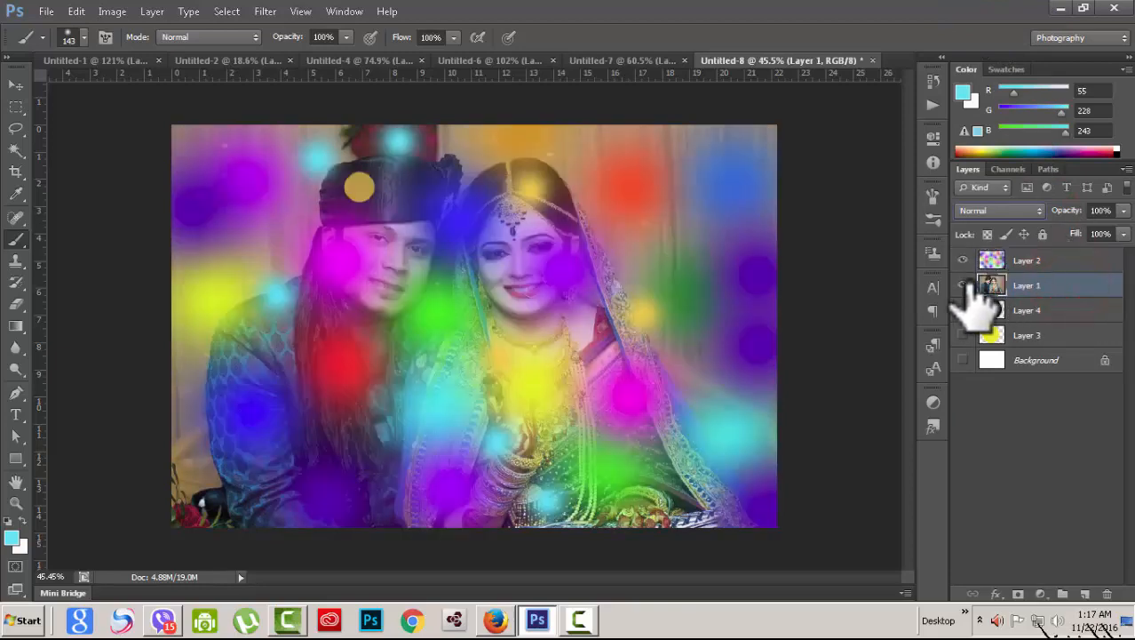
{"action": "left_click", "coordinate": [963, 285]}
{"action": "left_click", "coordinate": [963, 260]}
{"action": "left_click", "coordinate": [963, 285]}
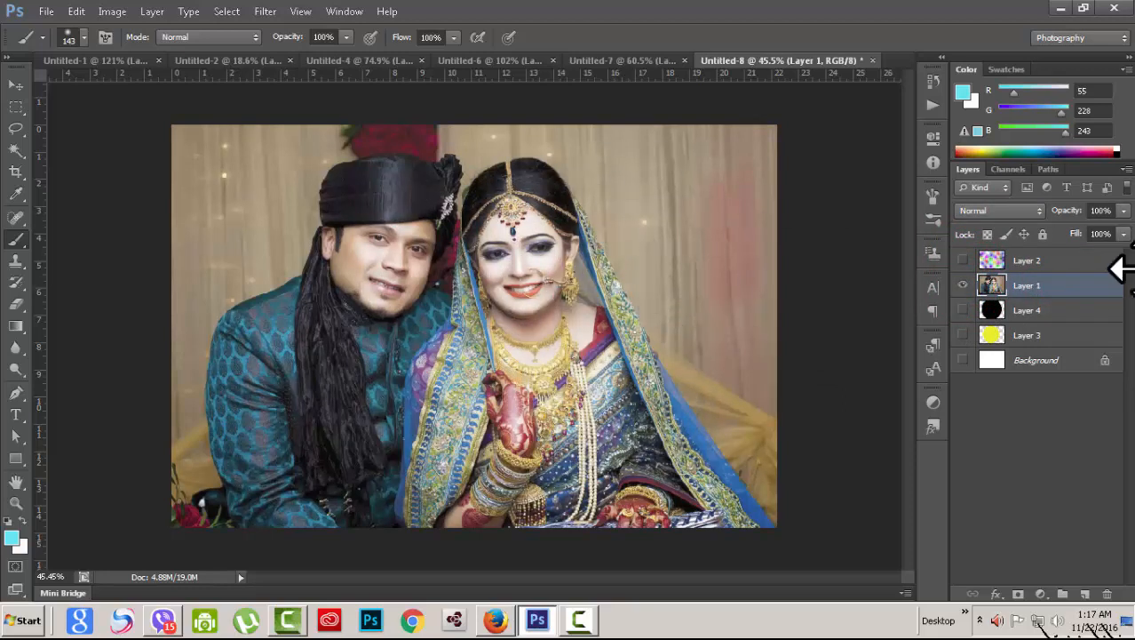
{"action": "left_click", "coordinate": [1059, 261]}
{"action": "left_click", "coordinate": [963, 260]}
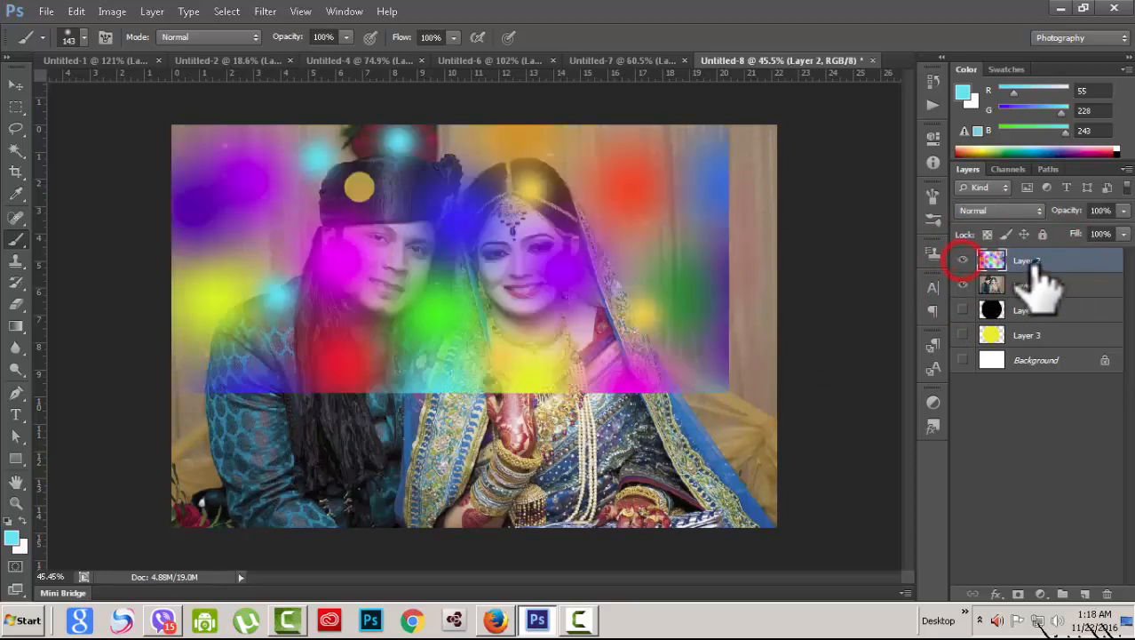
{"action": "left_click", "coordinate": [1040, 210]}
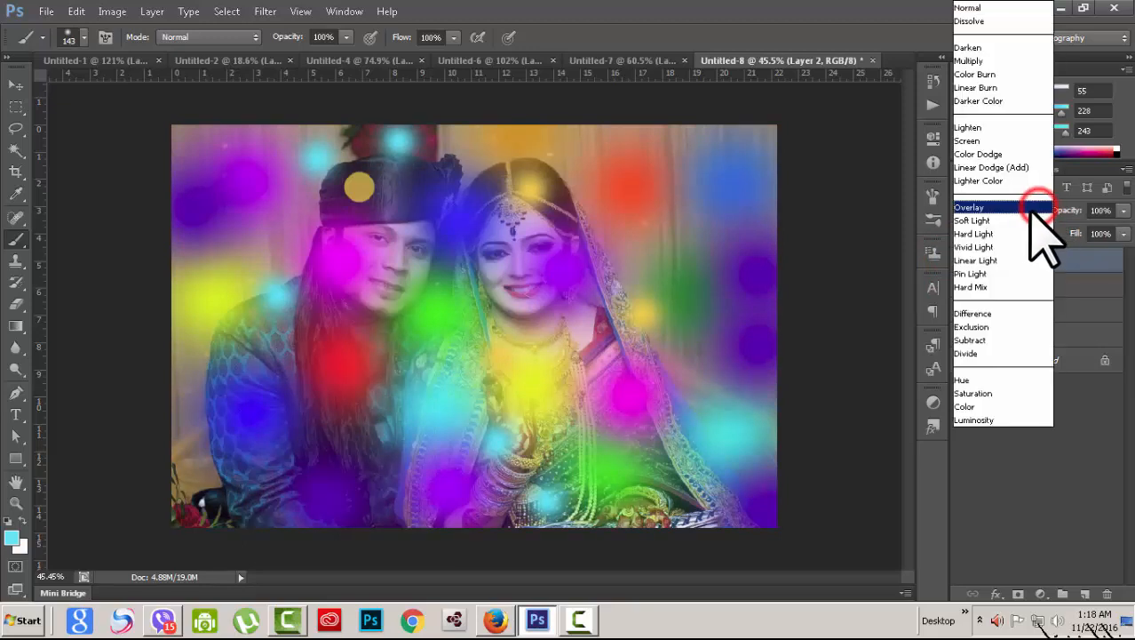
{"action": "left_click", "coordinate": [1008, 407]}
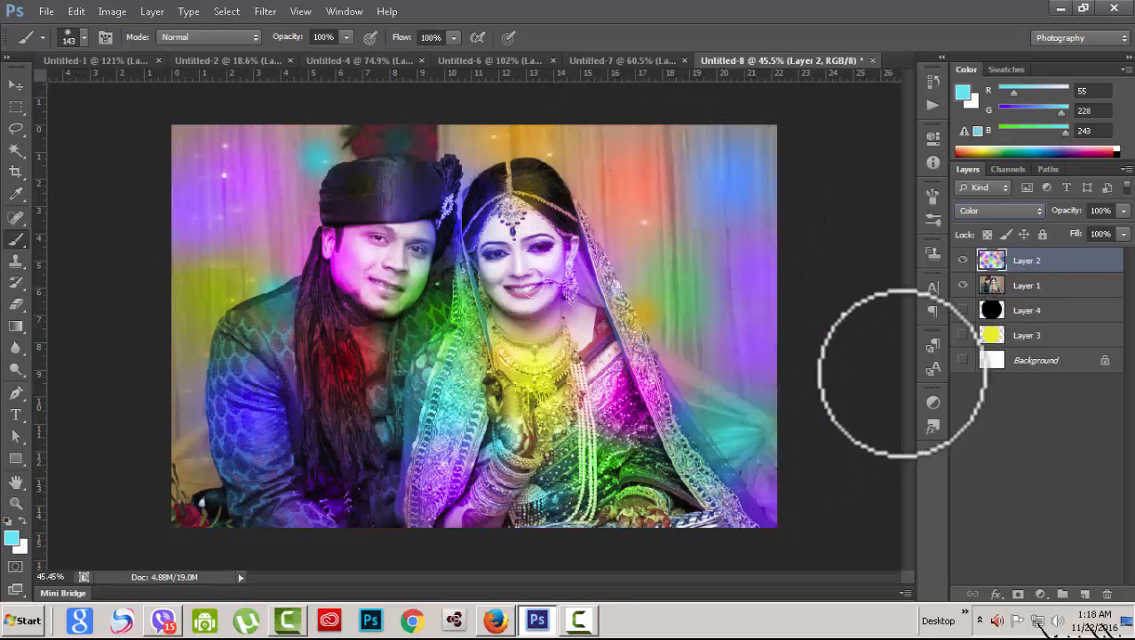
{"action": "left_click", "coordinate": [1038, 213]}
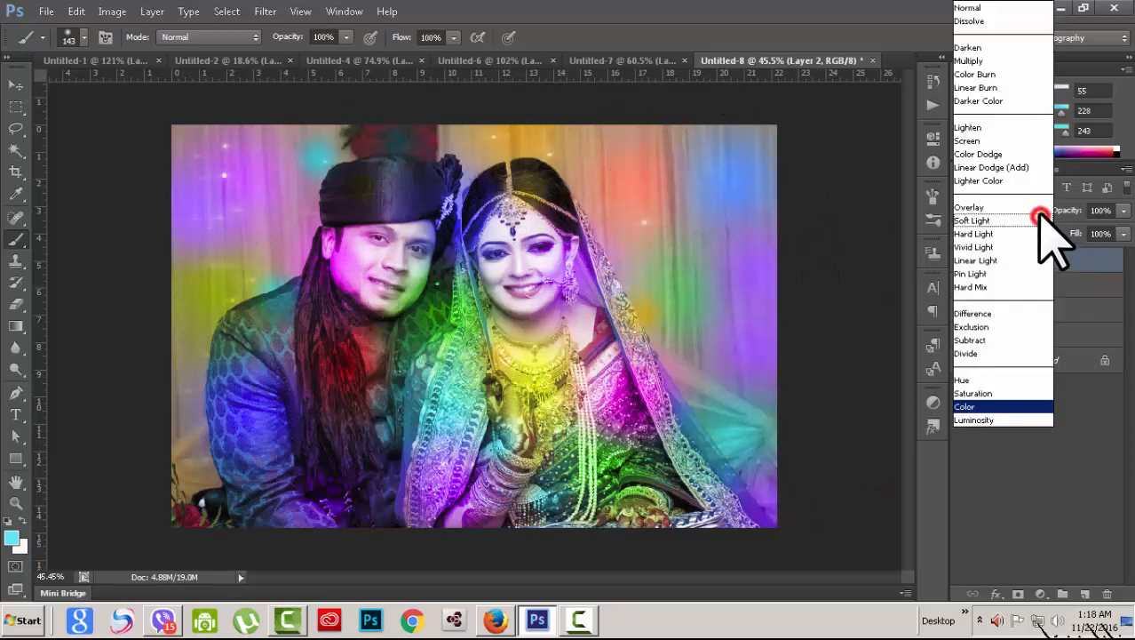
{"action": "left_click", "coordinate": [963, 9]}
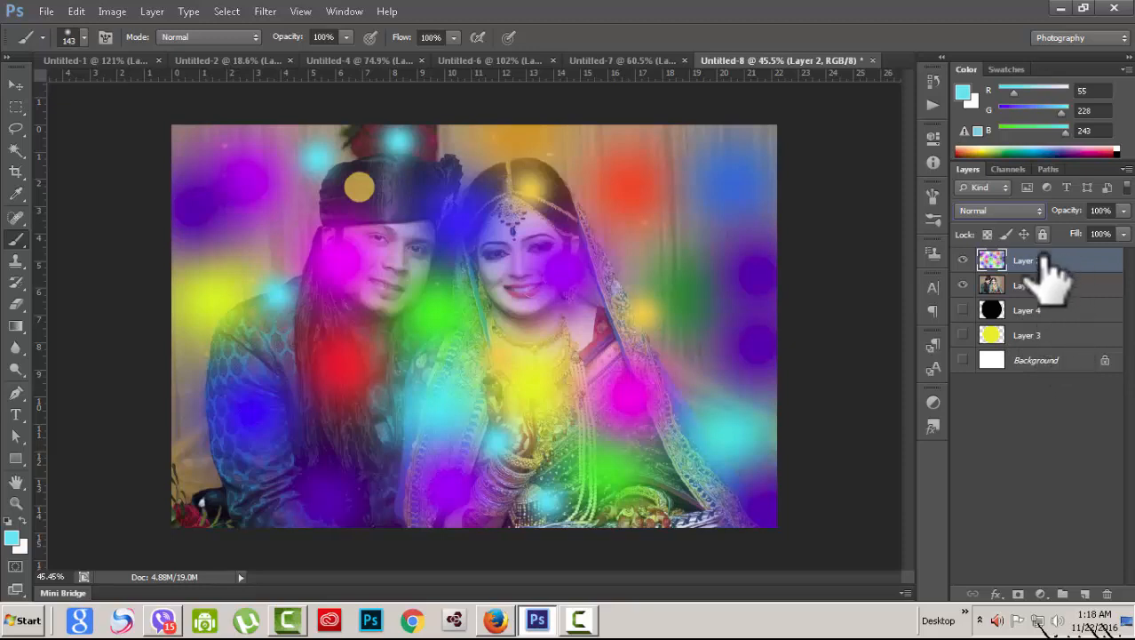
Step: Delete Layer 2, then show Layer 3's yellow circle beneath the wedding photo and select Layer 1
{"action": "left_click", "coordinate": [1107, 593]}
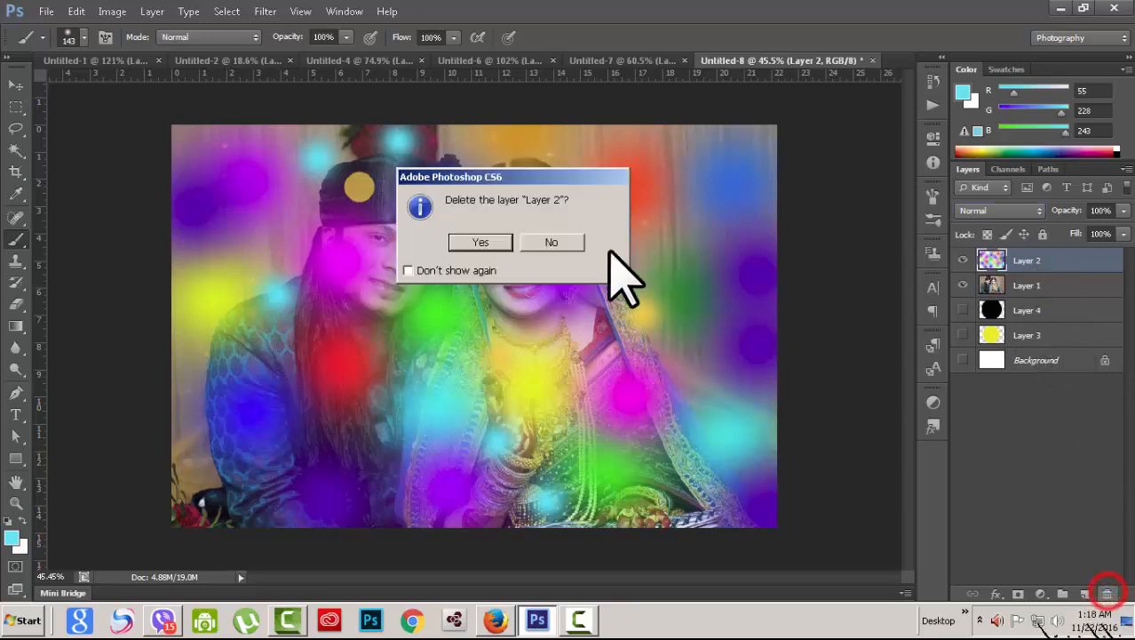
{"action": "left_click", "coordinate": [486, 238]}
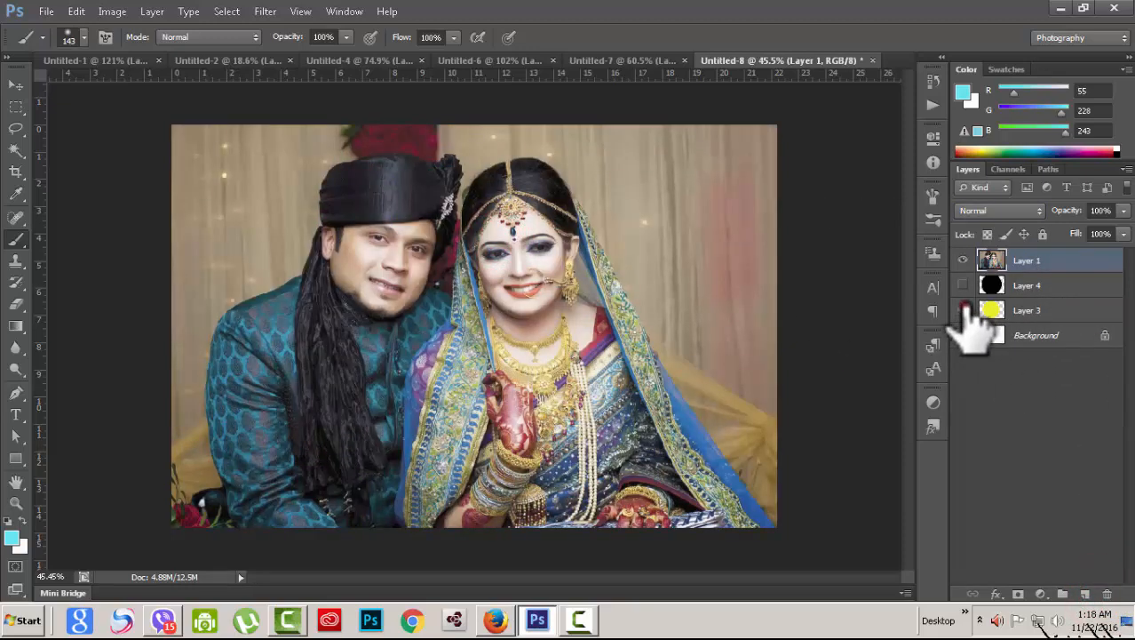
{"action": "left_click", "coordinate": [963, 310]}
{"action": "left_click", "coordinate": [1066, 310]}
{"action": "left_click", "coordinate": [963, 260]}
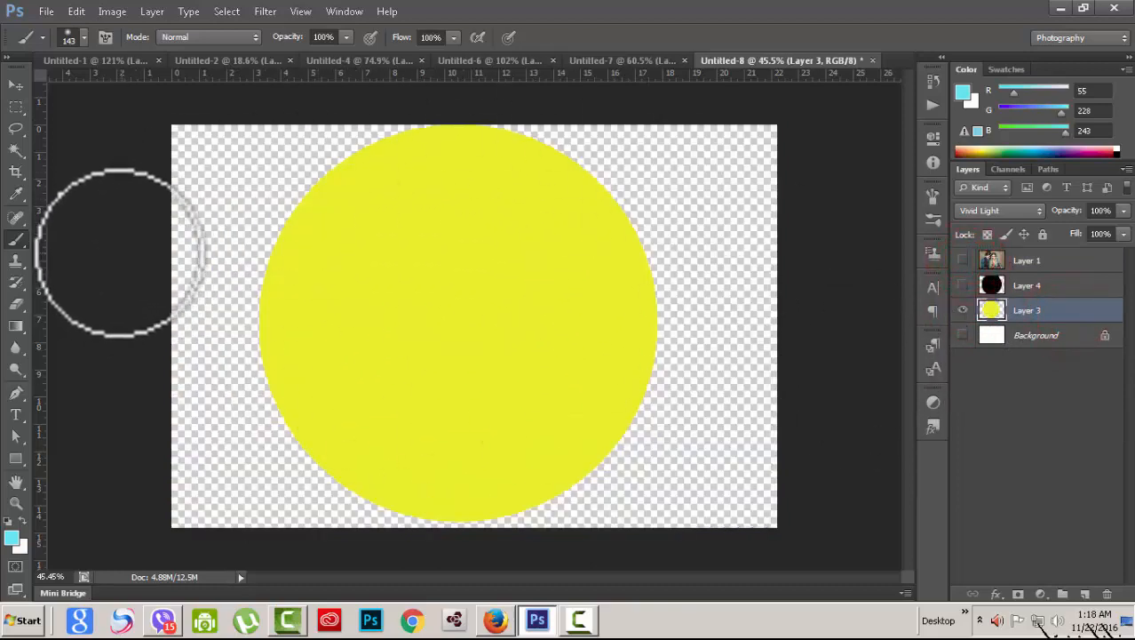
{"action": "left_click", "coordinate": [963, 260]}
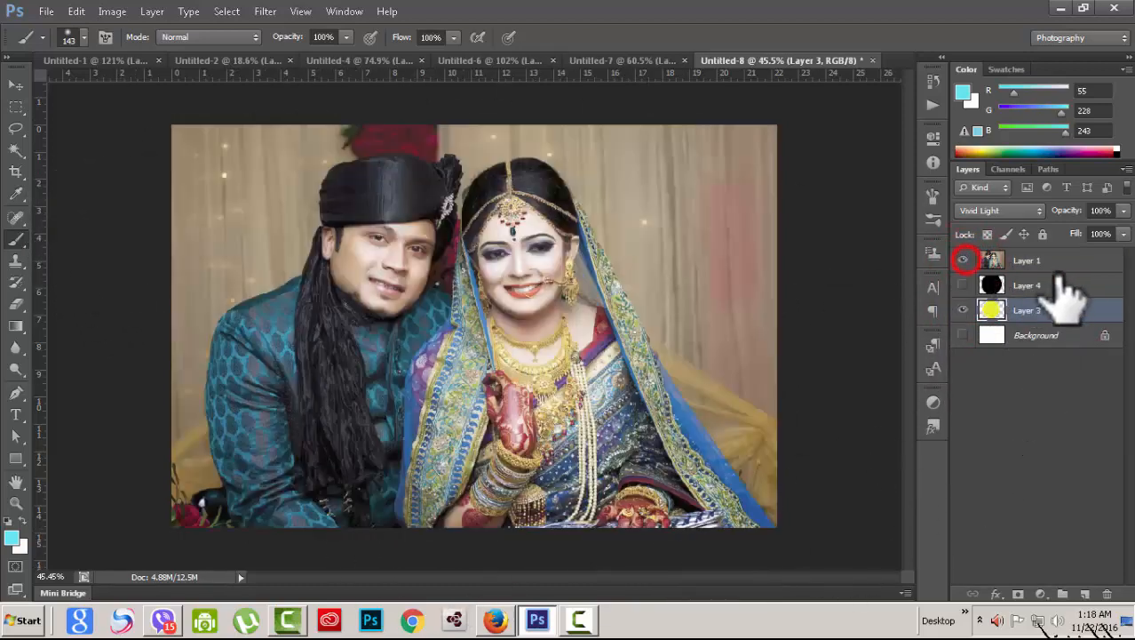
{"action": "left_click", "coordinate": [1082, 261]}
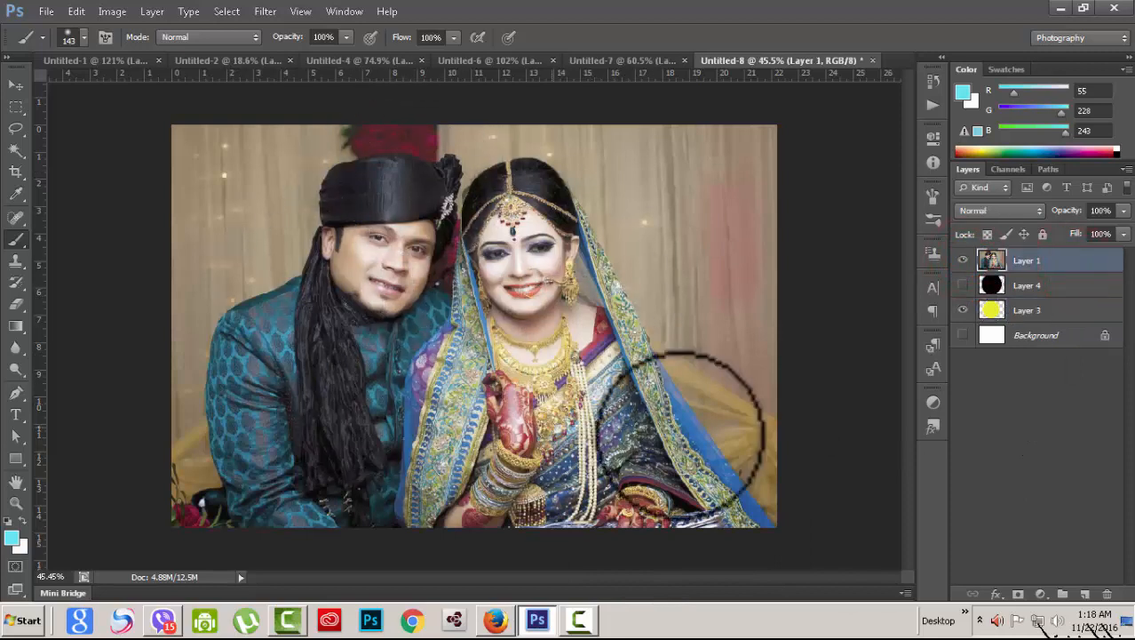
Step: Scroll the photo layer's blend modes back and forth over the yellow circle, ending on Hard Light
{"action": "left_click", "coordinate": [1037, 213]}
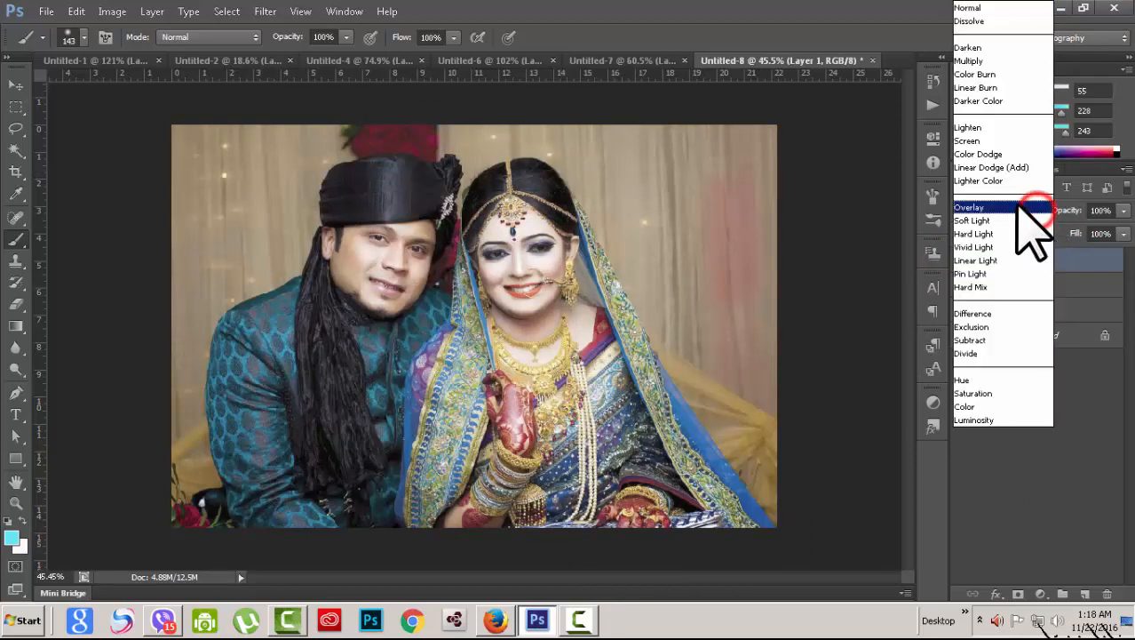
{"action": "left_click", "coordinate": [993, 128]}
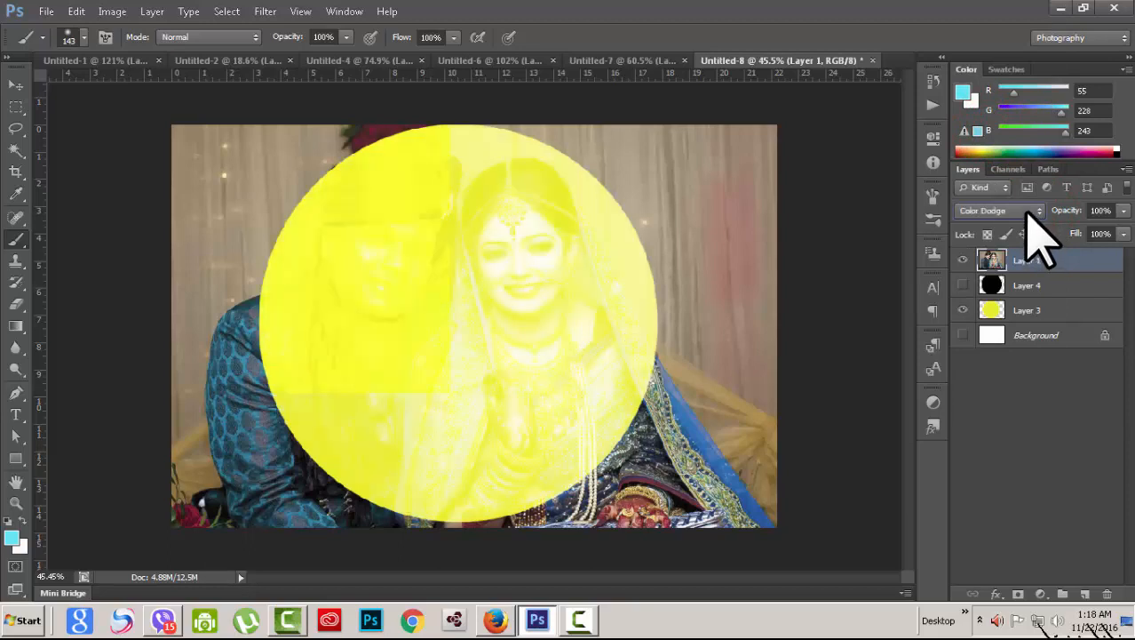
{"action": "scroll", "coordinate": [1031, 213], "scroll_direction": "down", "scroll_amount": 3}
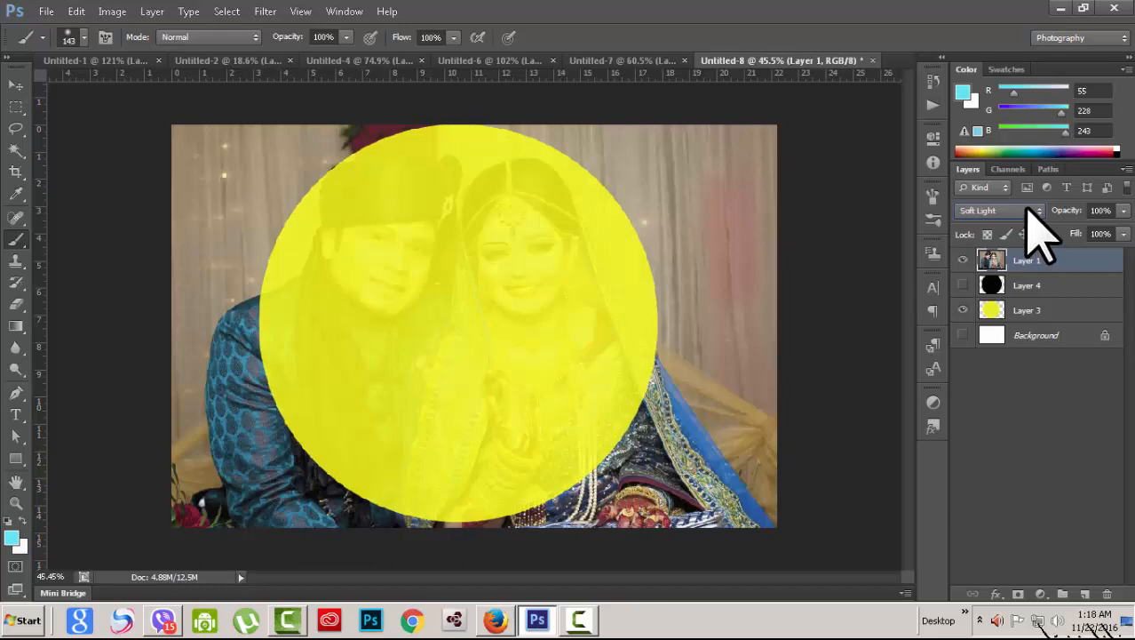
{"action": "scroll", "coordinate": [1030, 213], "scroll_direction": "down", "scroll_amount": 2}
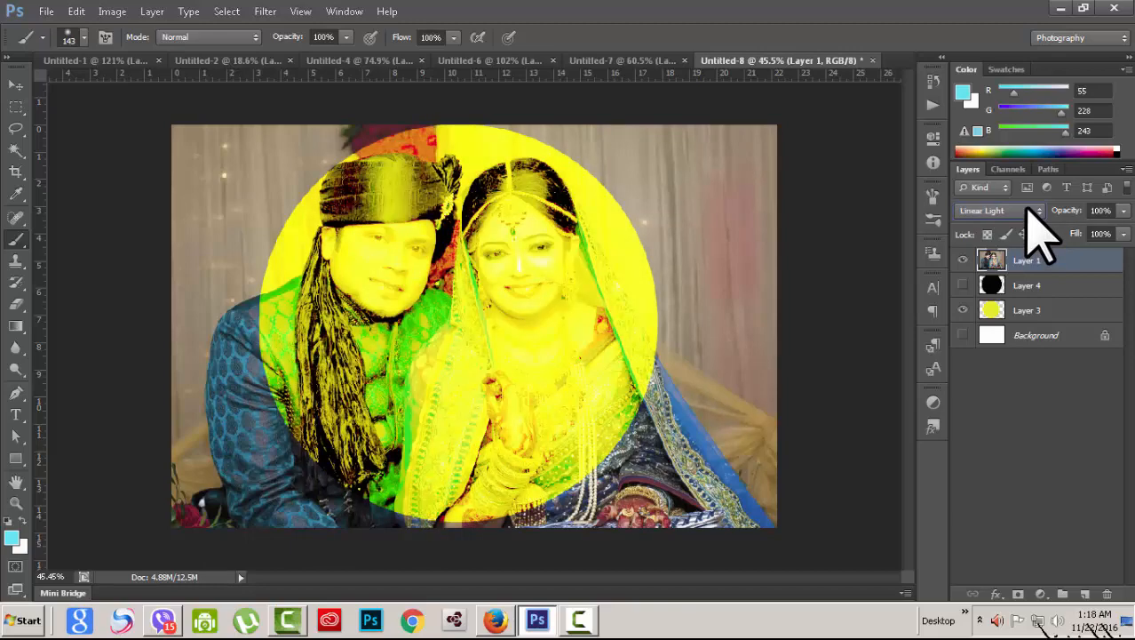
{"action": "scroll", "coordinate": [1039, 235], "scroll_direction": "down", "scroll_amount": 1}
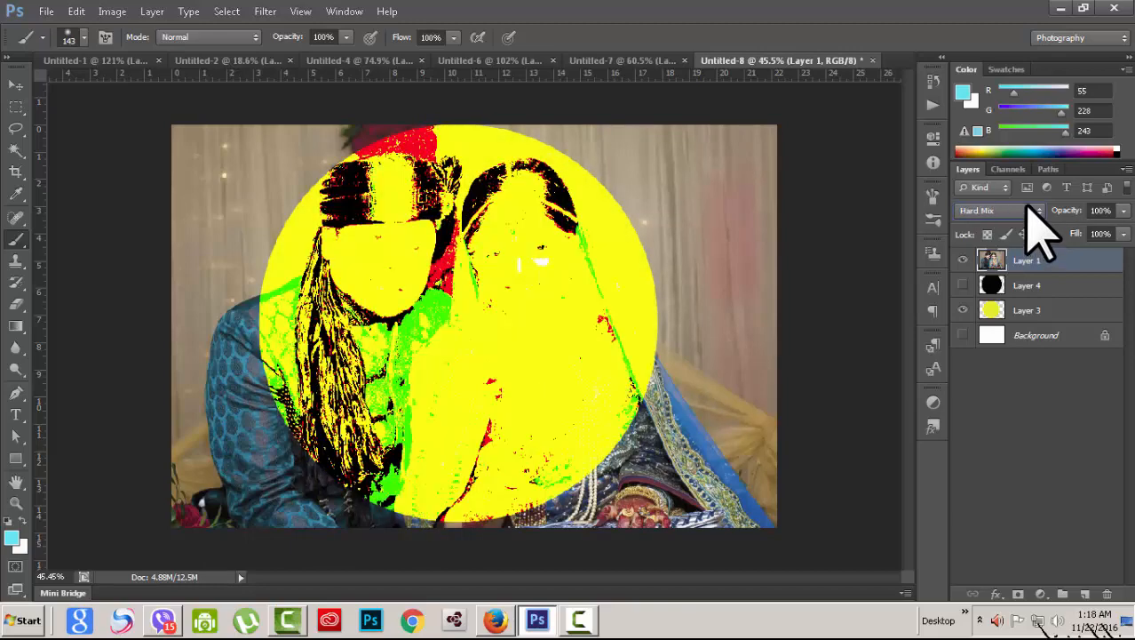
{"action": "scroll", "coordinate": [1040, 233], "scroll_direction": "down", "scroll_amount": 4}
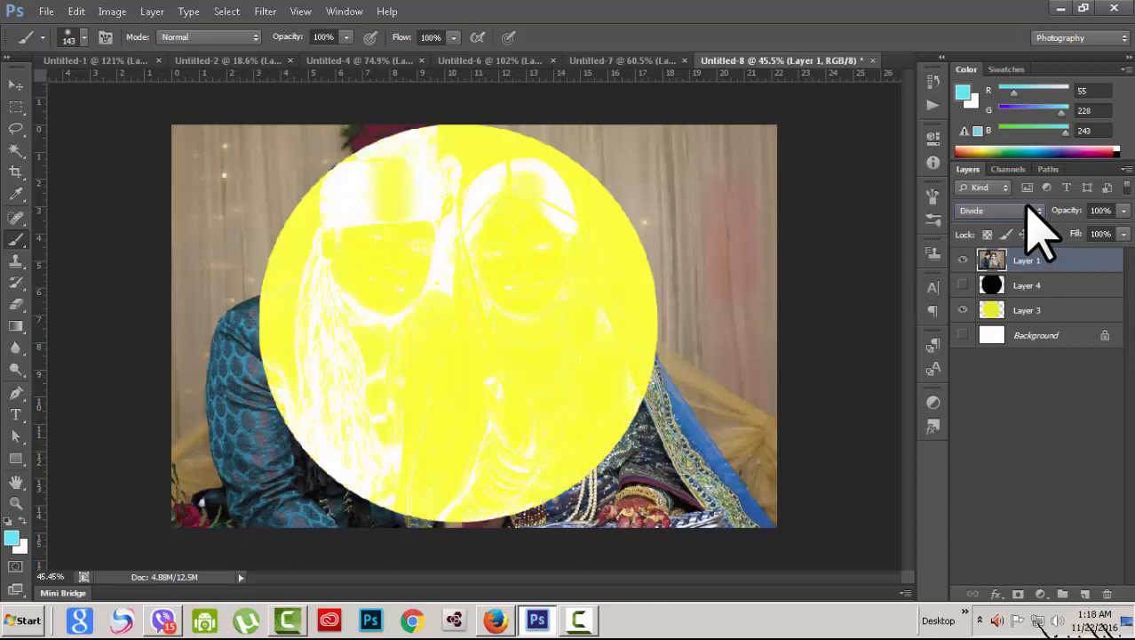
{"action": "scroll", "coordinate": [1040, 233], "scroll_direction": "down", "scroll_amount": 1}
{"action": "scroll", "coordinate": [1039, 233], "scroll_direction": "down", "scroll_amount": 1}
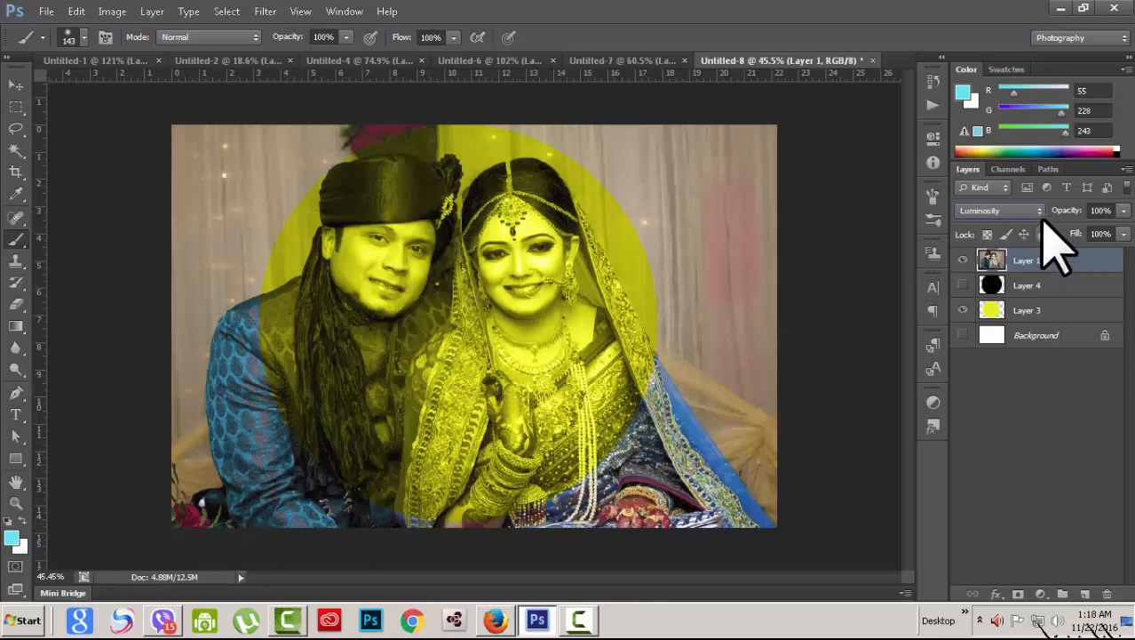
{"action": "scroll", "coordinate": [1039, 208], "scroll_direction": "up", "scroll_amount": 1}
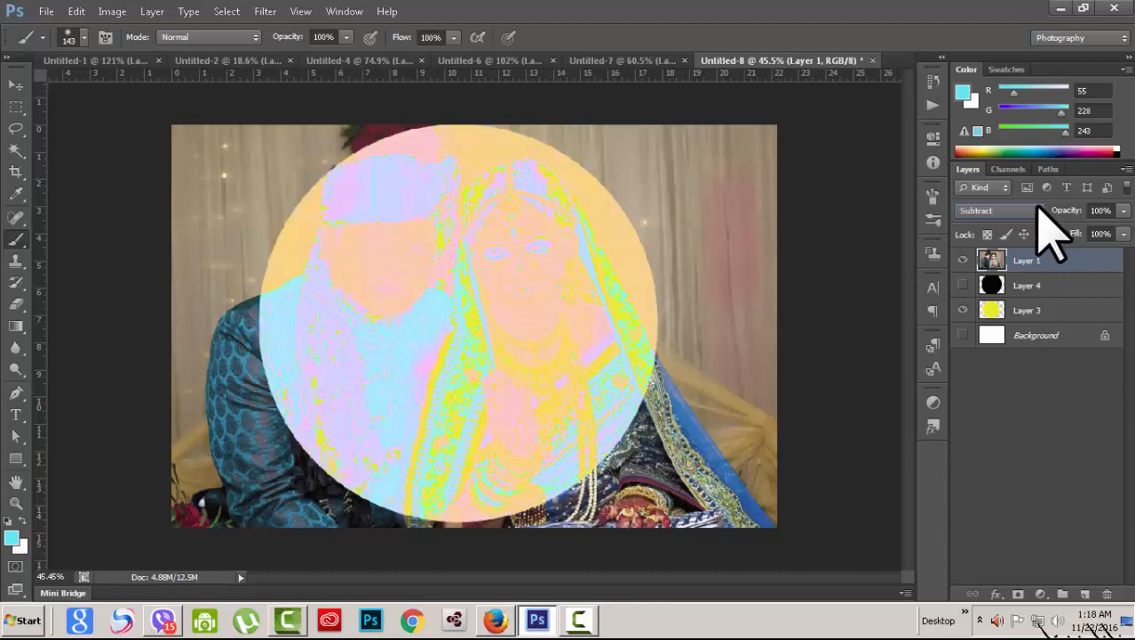
{"action": "scroll", "coordinate": [1049, 233], "scroll_direction": "up", "scroll_amount": 8}
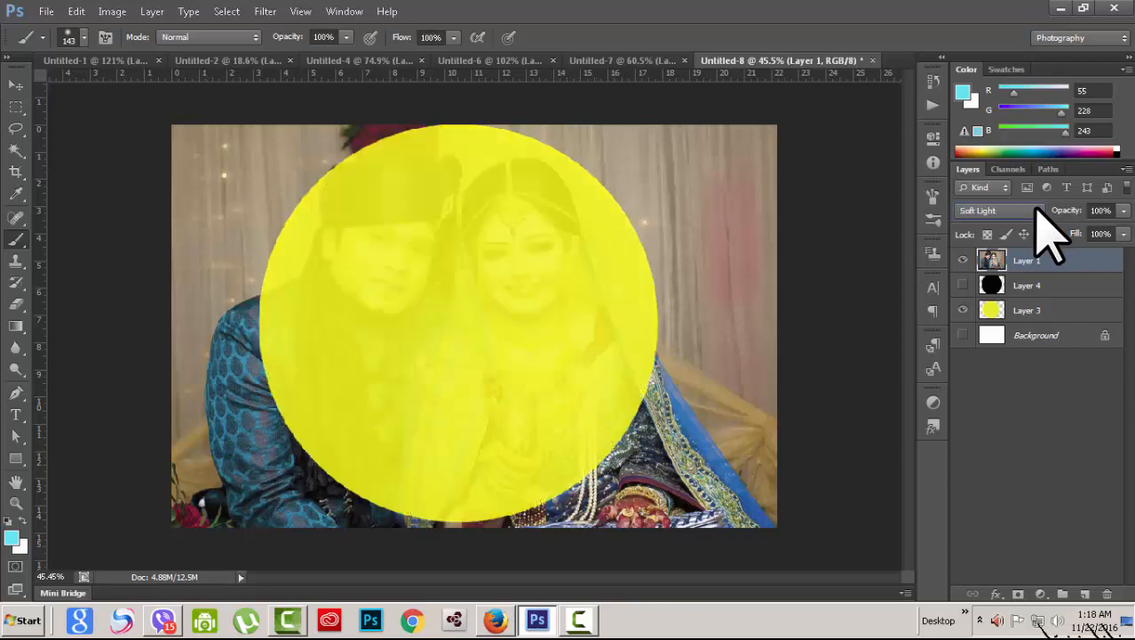
{"action": "scroll", "coordinate": [1036, 209], "scroll_direction": "up", "scroll_amount": 11}
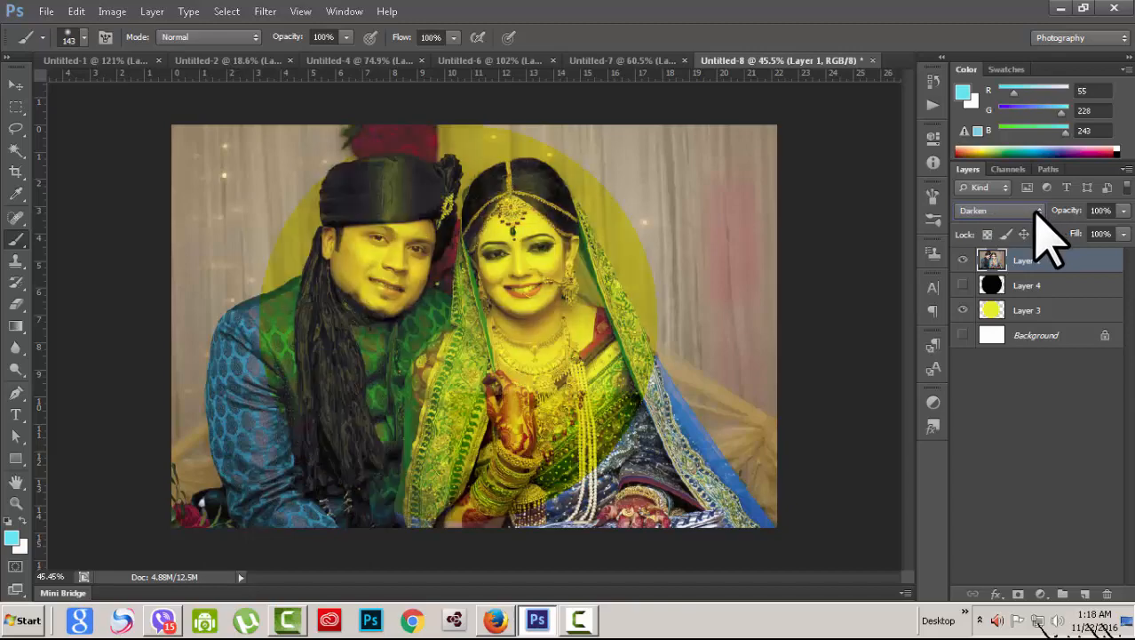
{"action": "scroll", "coordinate": [1036, 210], "scroll_direction": "up", "scroll_amount": 2}
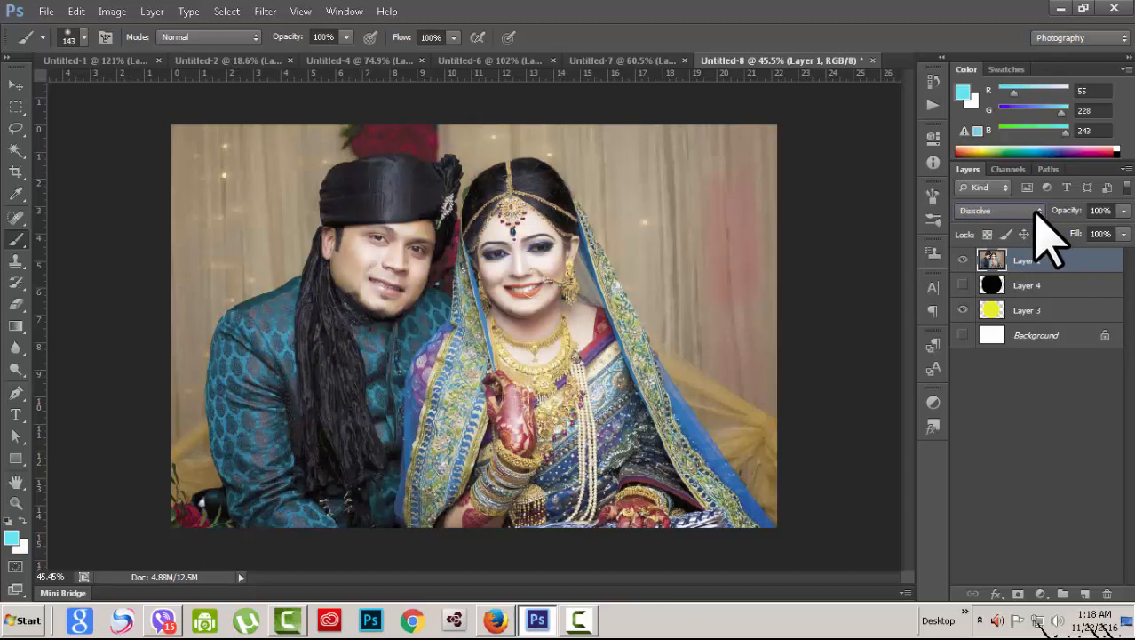
{"action": "scroll", "coordinate": [1036, 213], "scroll_direction": "down", "scroll_amount": 3}
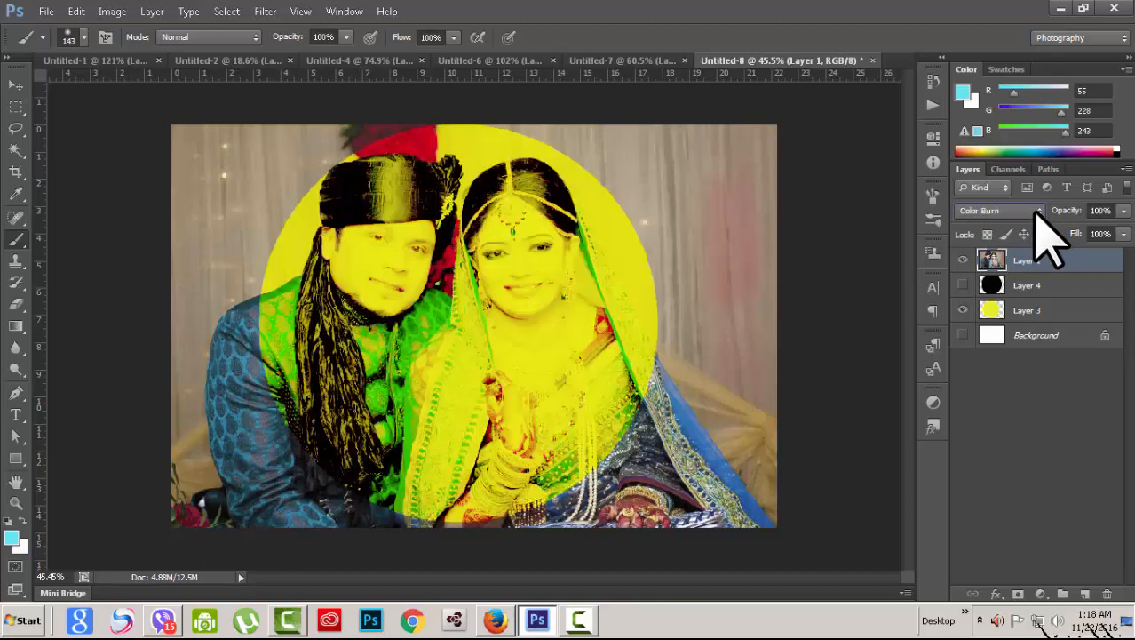
{"action": "scroll", "coordinate": [1035, 213], "scroll_direction": "down", "scroll_amount": 4}
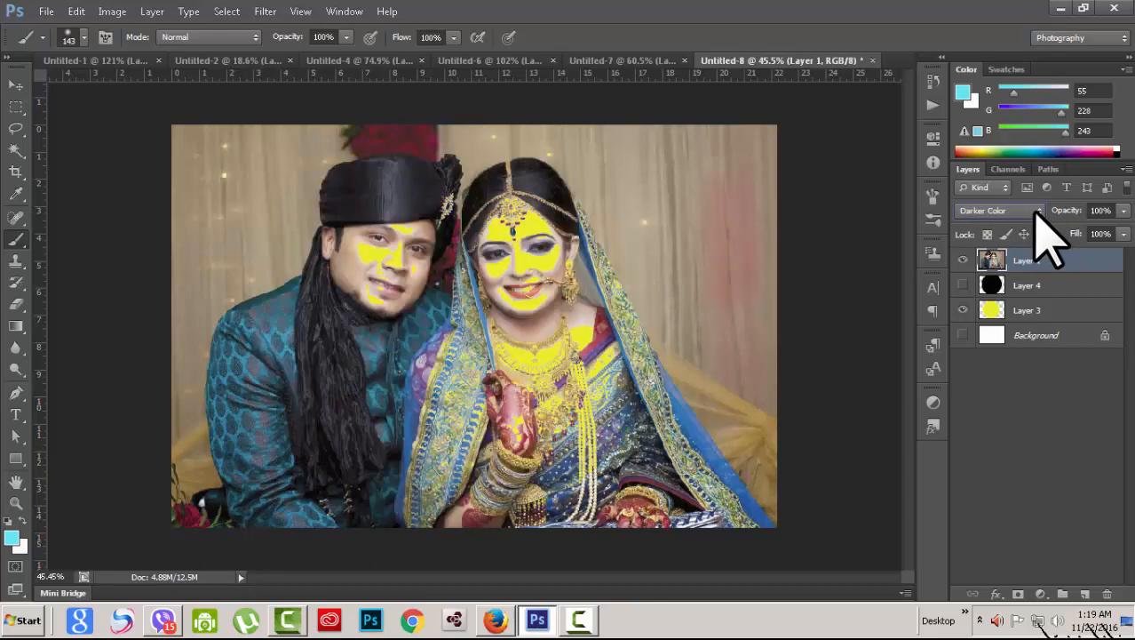
{"action": "scroll", "coordinate": [1035, 213], "scroll_direction": "down", "scroll_amount": 4}
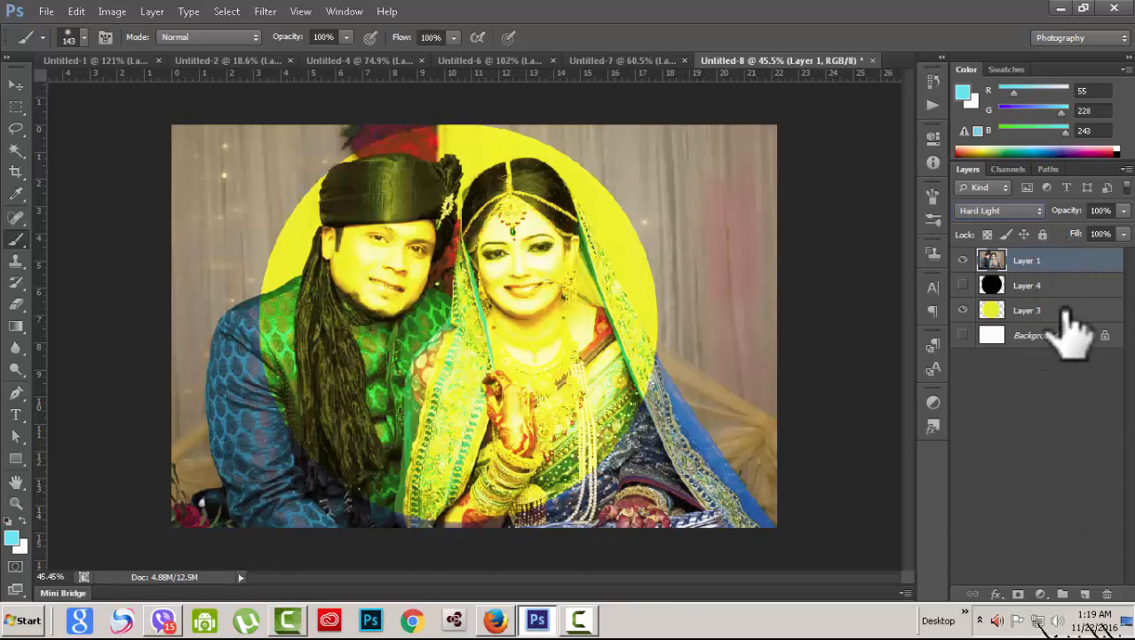
Step: Flip between the Untitled-7 brick-wall, Untitled-8 wedding and Untitled-6 beach demo documents
{"action": "left_click", "coordinate": [659, 60]}
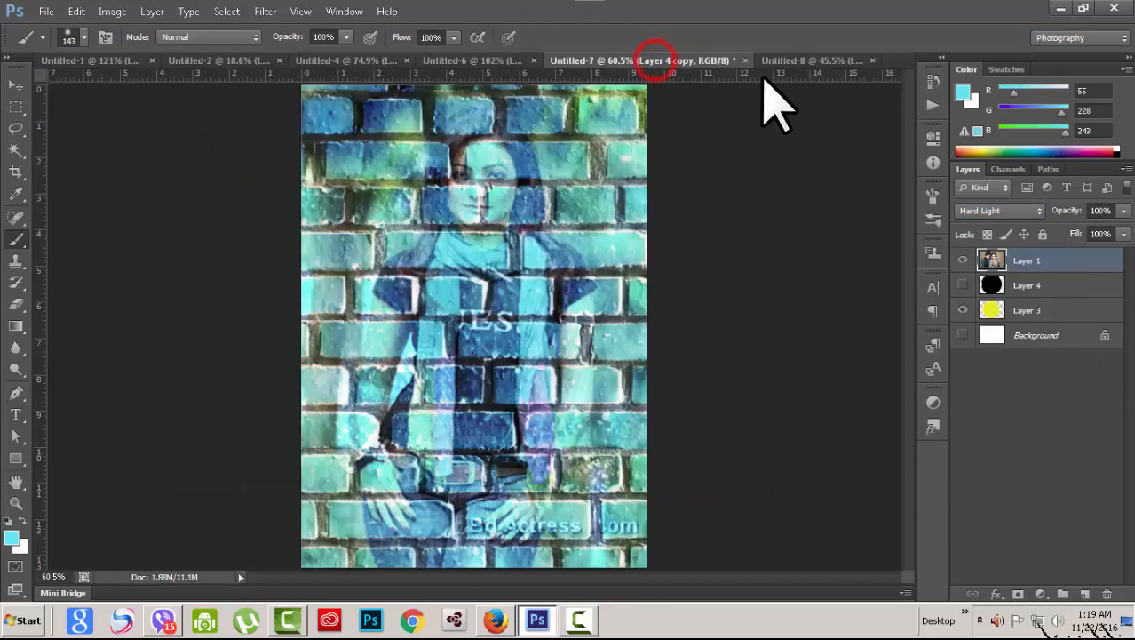
{"action": "left_click", "coordinate": [840, 64]}
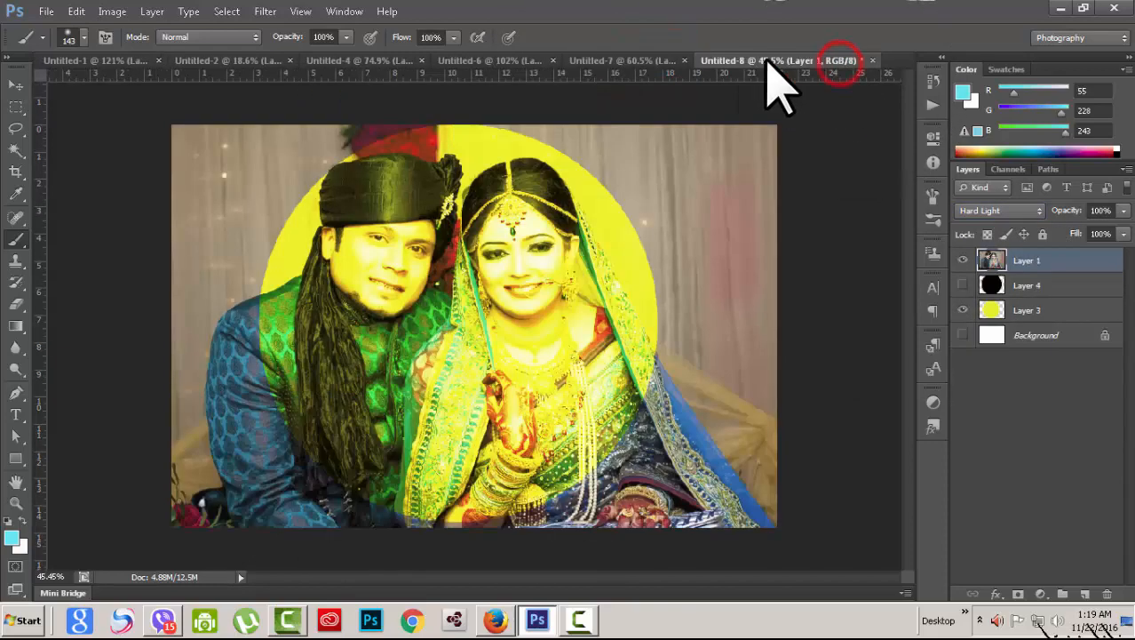
{"action": "left_click", "coordinate": [671, 60]}
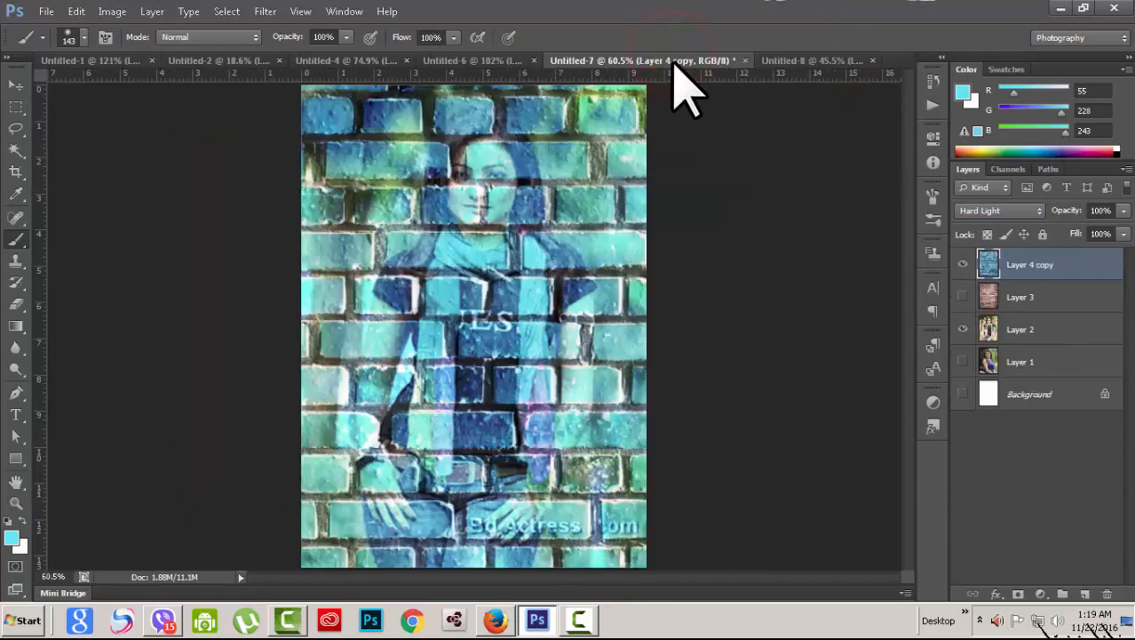
{"action": "left_click", "coordinate": [471, 60]}
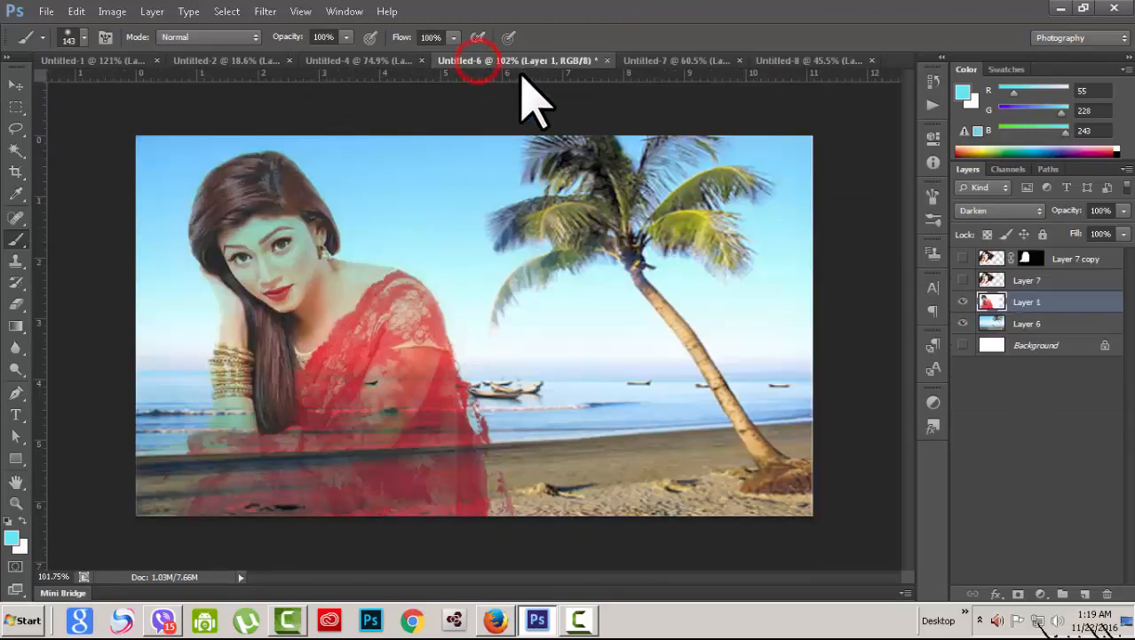
{"action": "left_click", "coordinate": [655, 59]}
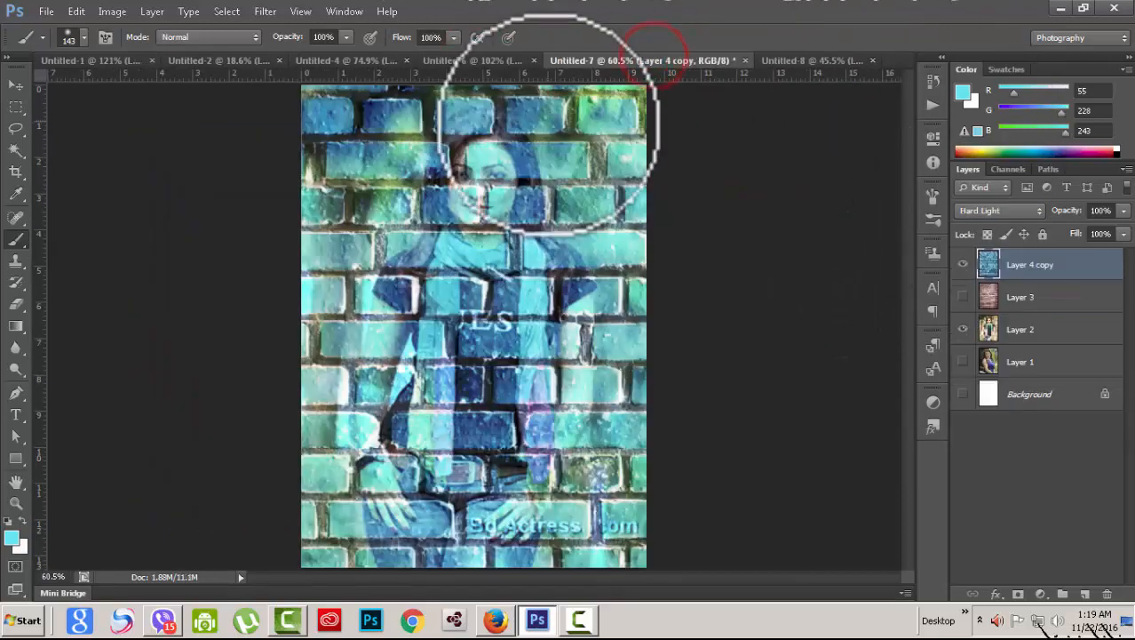
{"action": "left_click", "coordinate": [477, 60]}
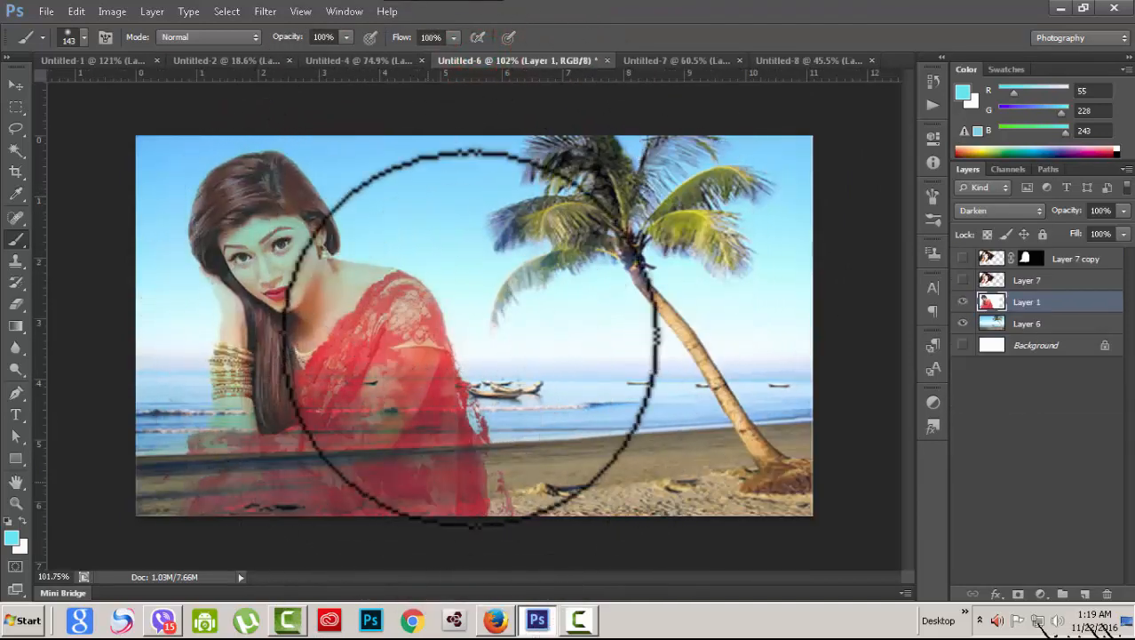
Step: Review the Untitled-4 night-city and Untitled-2 documents, ending on the Untitled-1 sunset river scene
{"action": "left_click", "coordinate": [360, 61]}
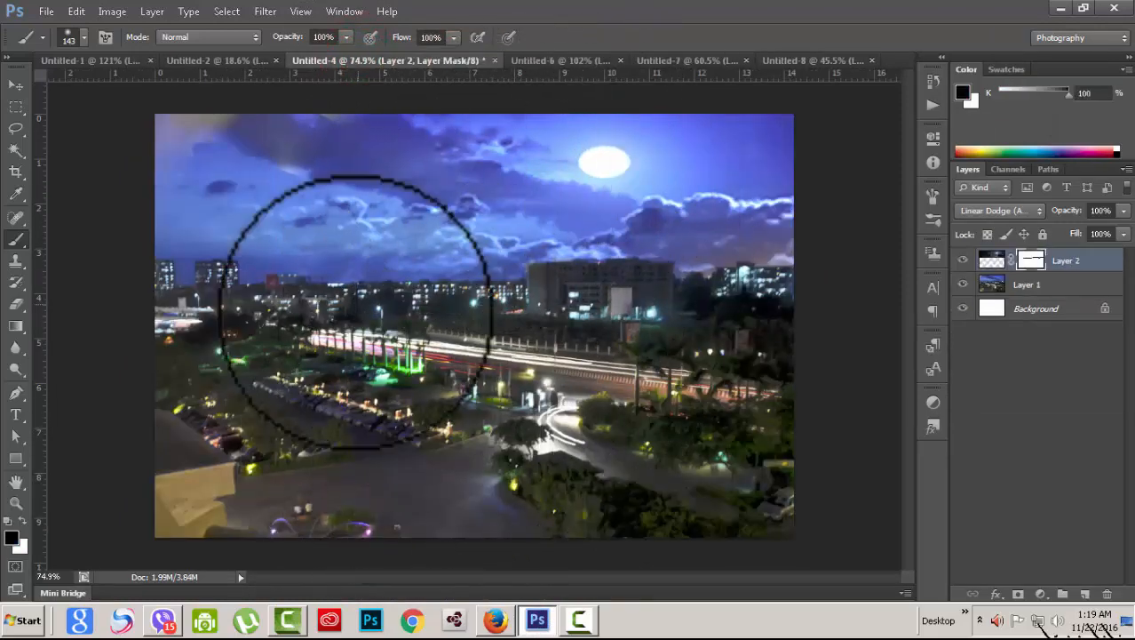
{"action": "left_click", "coordinate": [233, 61]}
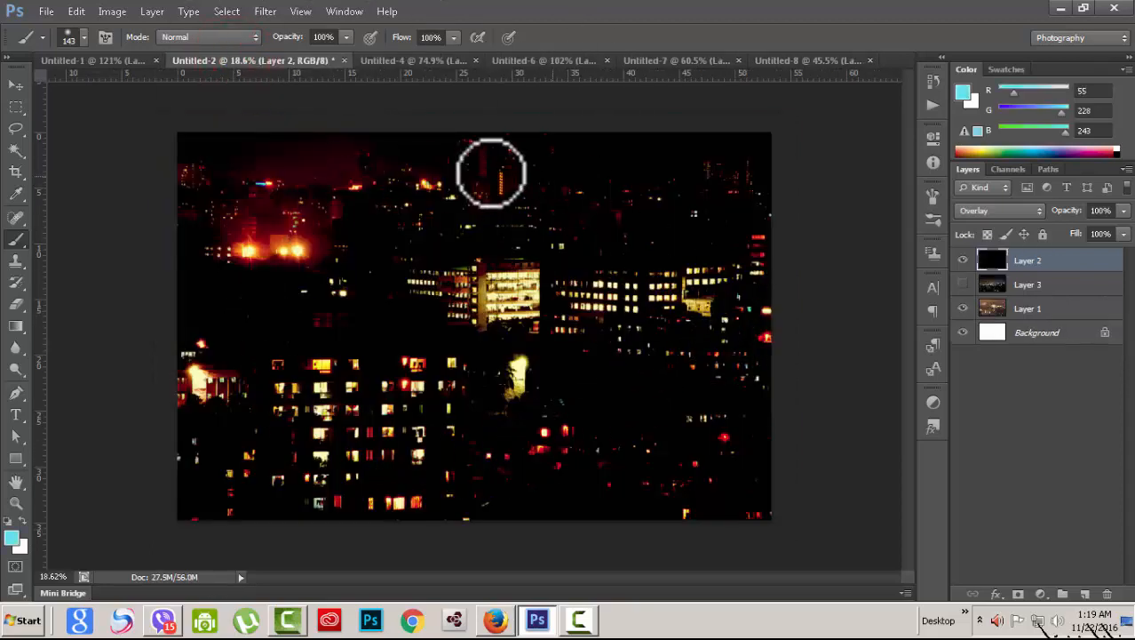
{"action": "left_click", "coordinate": [88, 61]}
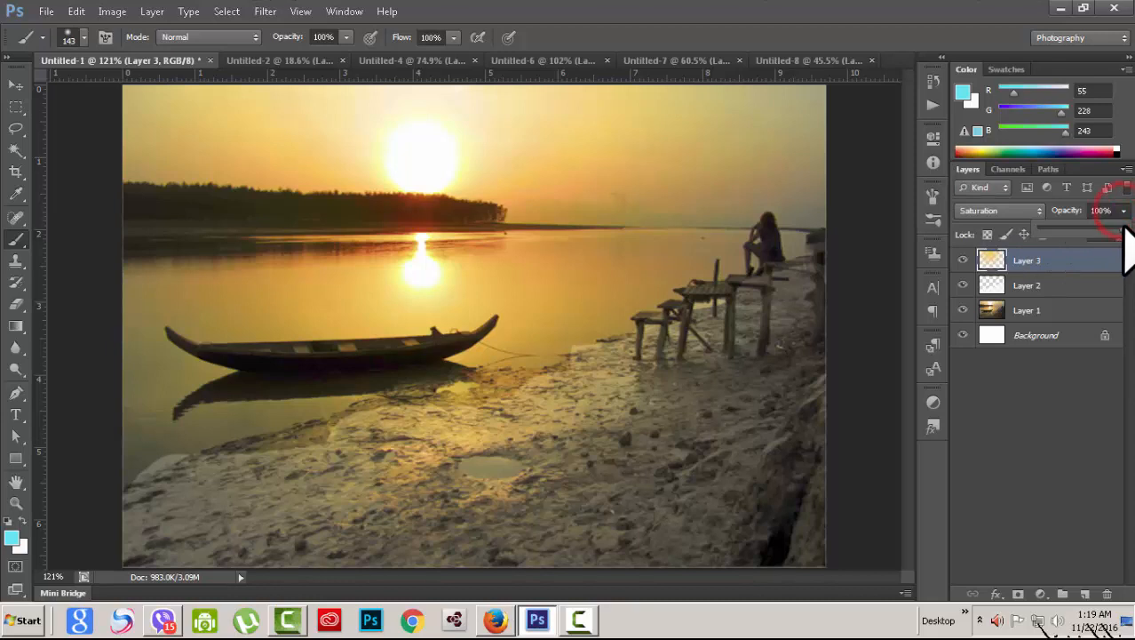
Step: Blend Layer 3's yellow gradient in Lighten mode at 67% opacity, then deselect it and pick the Move tool
{"action": "left_click", "coordinate": [1035, 211]}
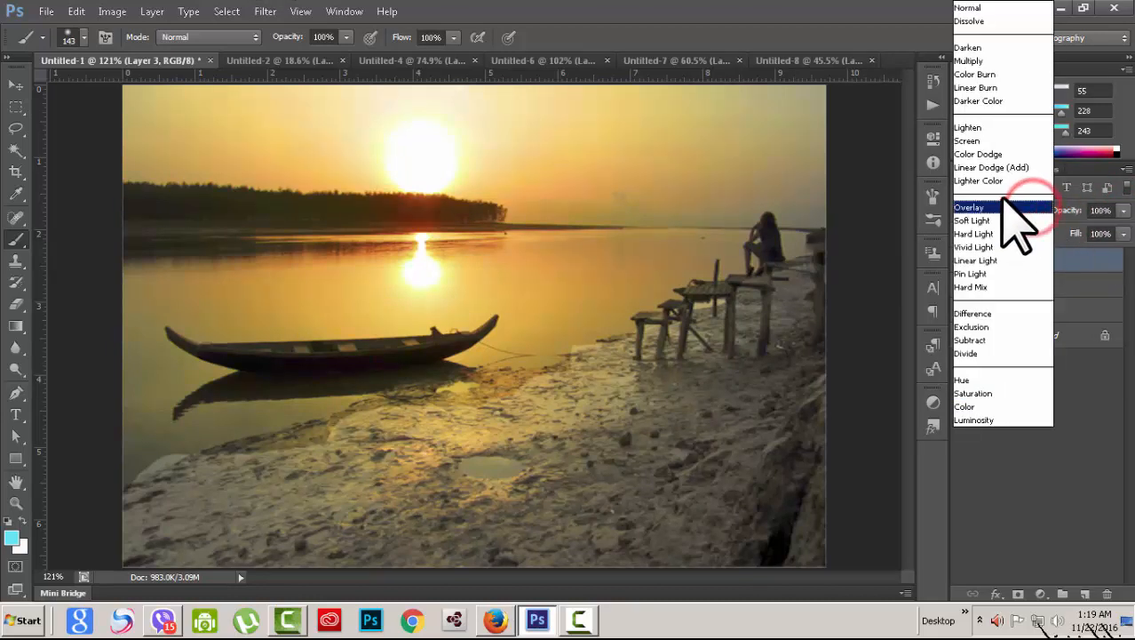
{"action": "left_click", "coordinate": [978, 120]}
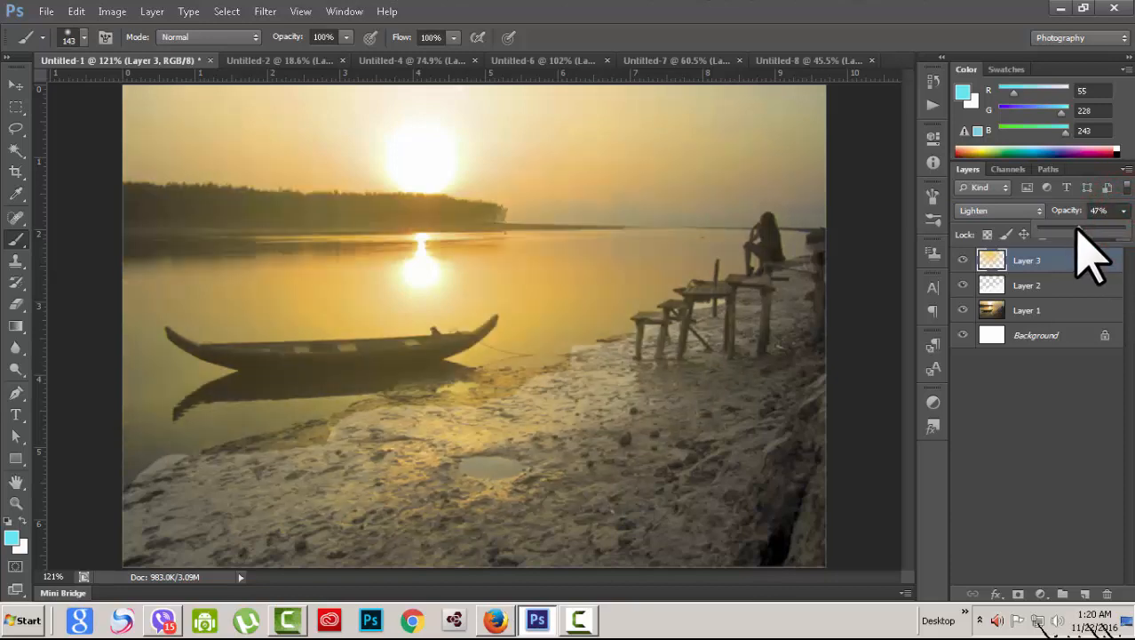
{"action": "left_click_drag", "start_coordinate": [1063, 233], "coordinate": [1095, 232]}
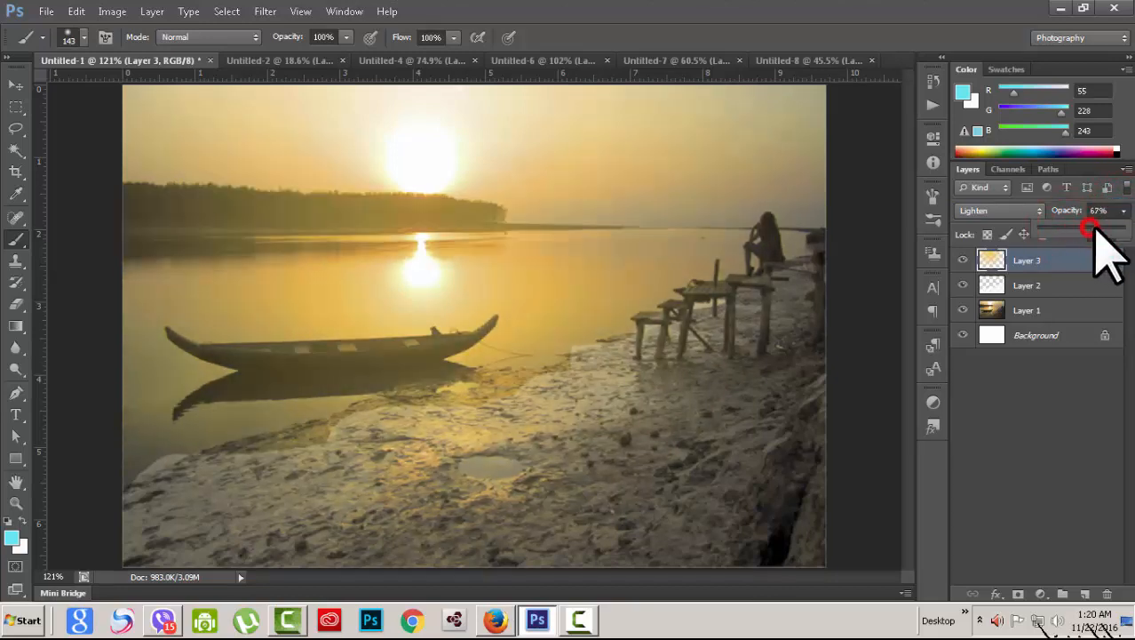
{"action": "left_click", "coordinate": [1020, 429]}
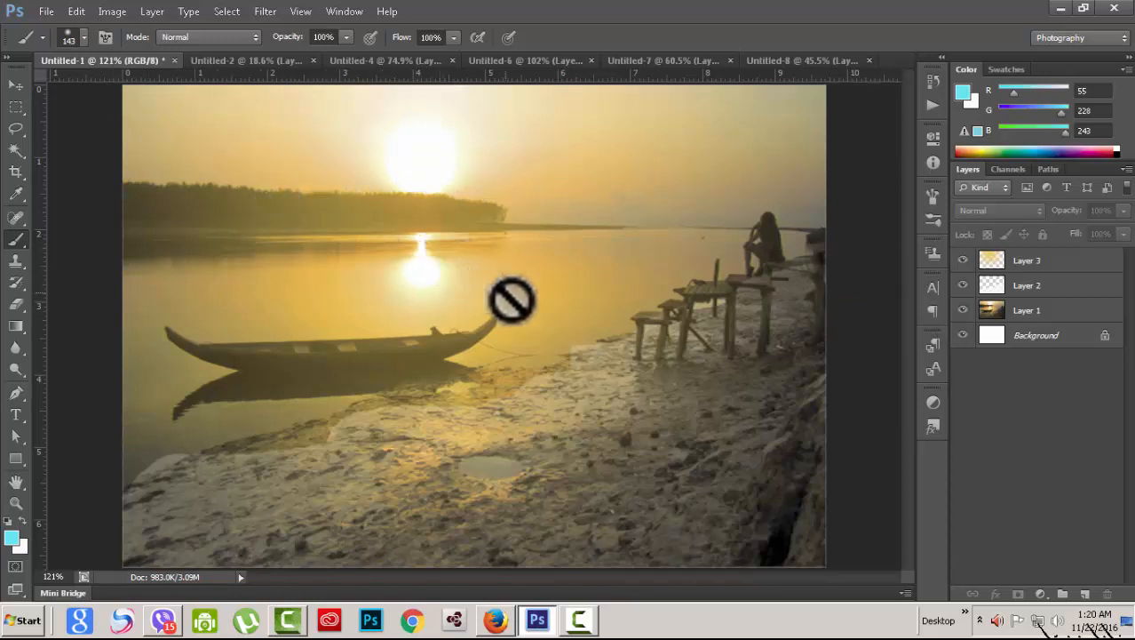
{"action": "left_click", "coordinate": [18, 84]}
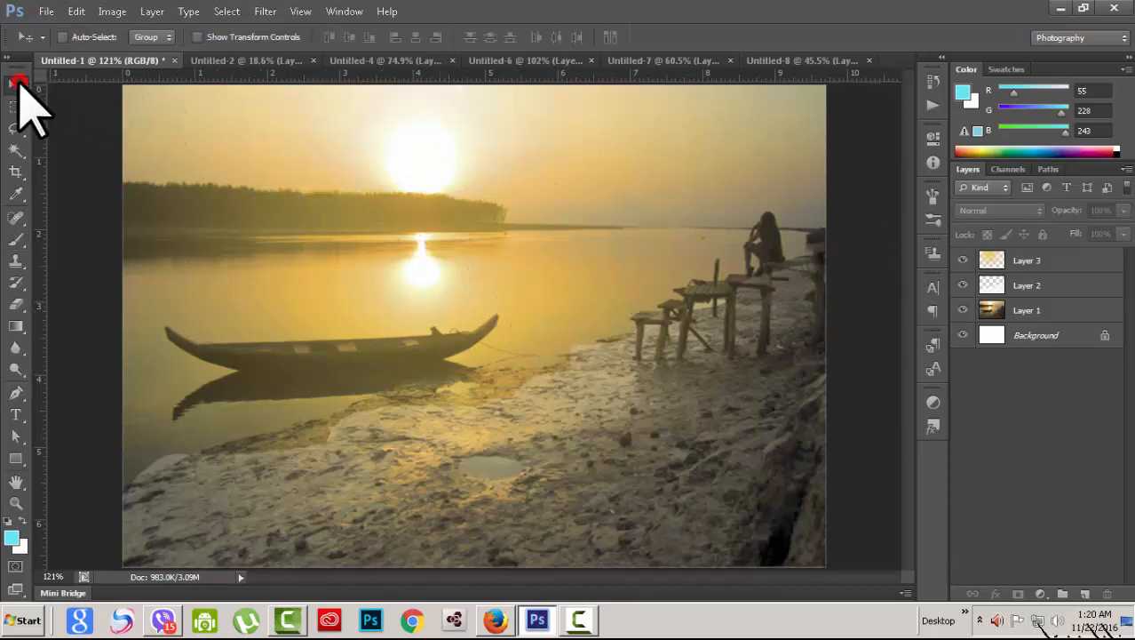